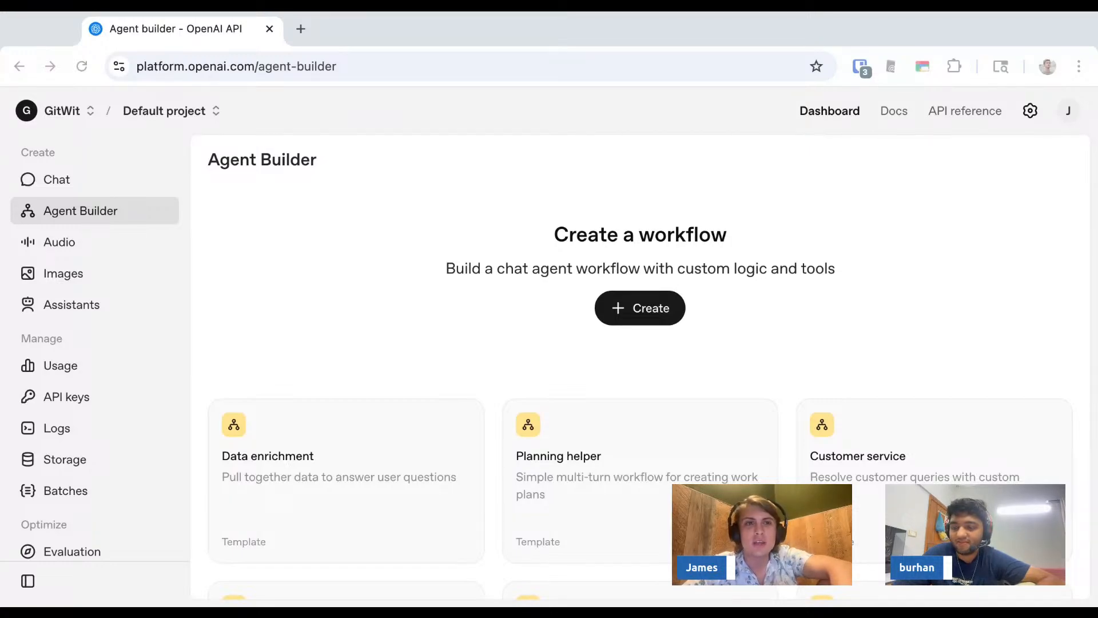
# - Open a new browser tab and search for agent to reach the Introducing AgentKit article
pyautogui.press('super+Tab')
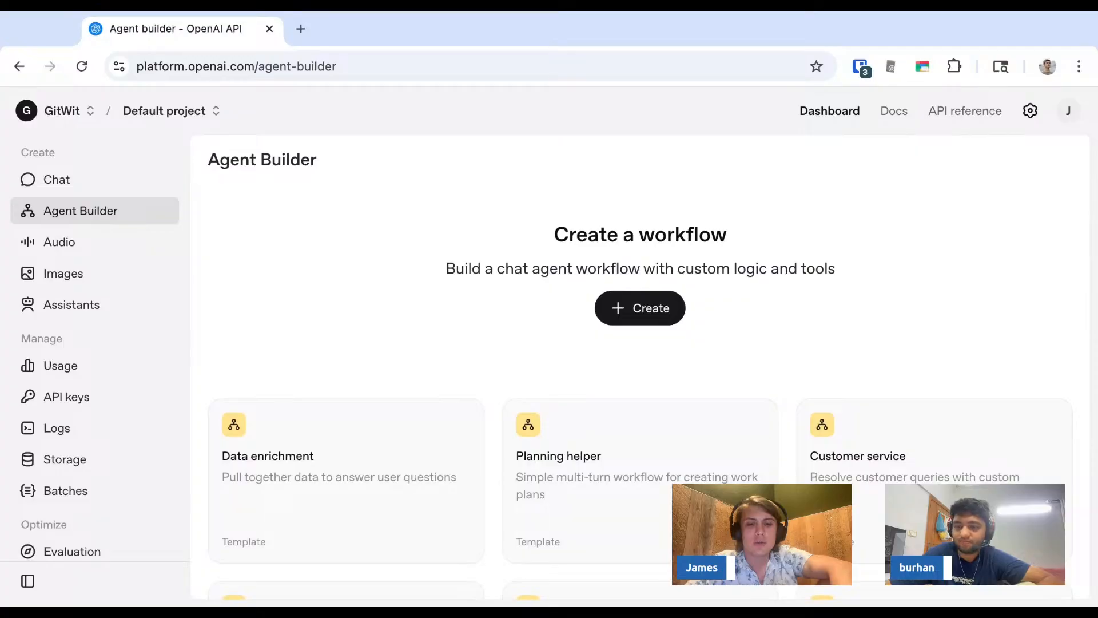
pyautogui.hotkey('ctrl', 't')
pyautogui.write('agentkit')
pyautogui.press('Return')
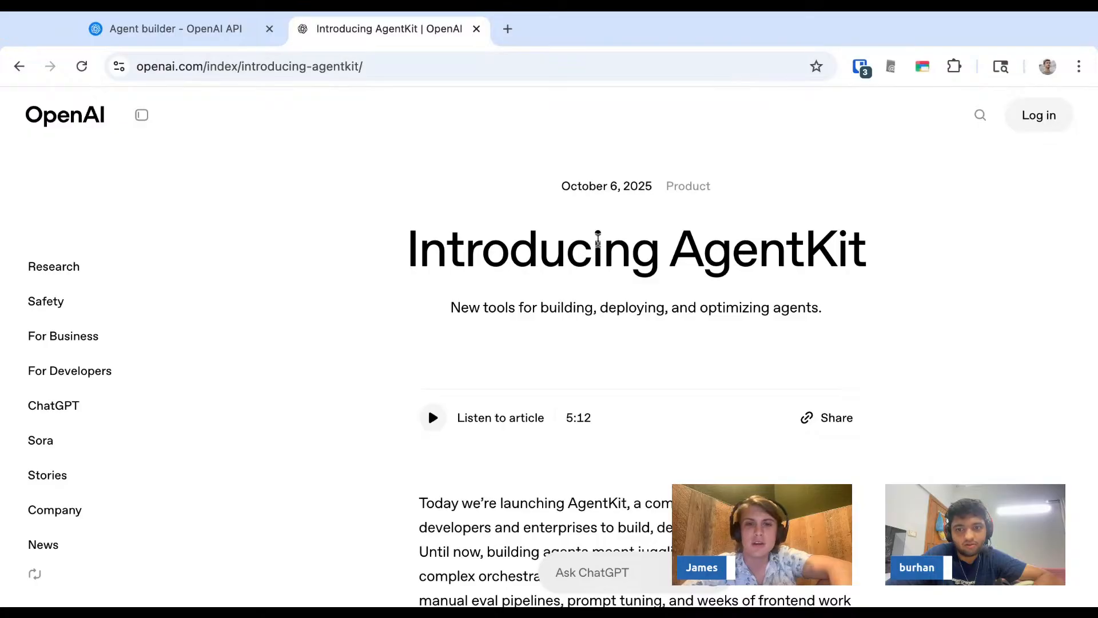
# - Read the article's list of new building blocks, highlighting the Agent Builder and Connector Registry entries
pyautogui.scroll(-10, 554, 243)
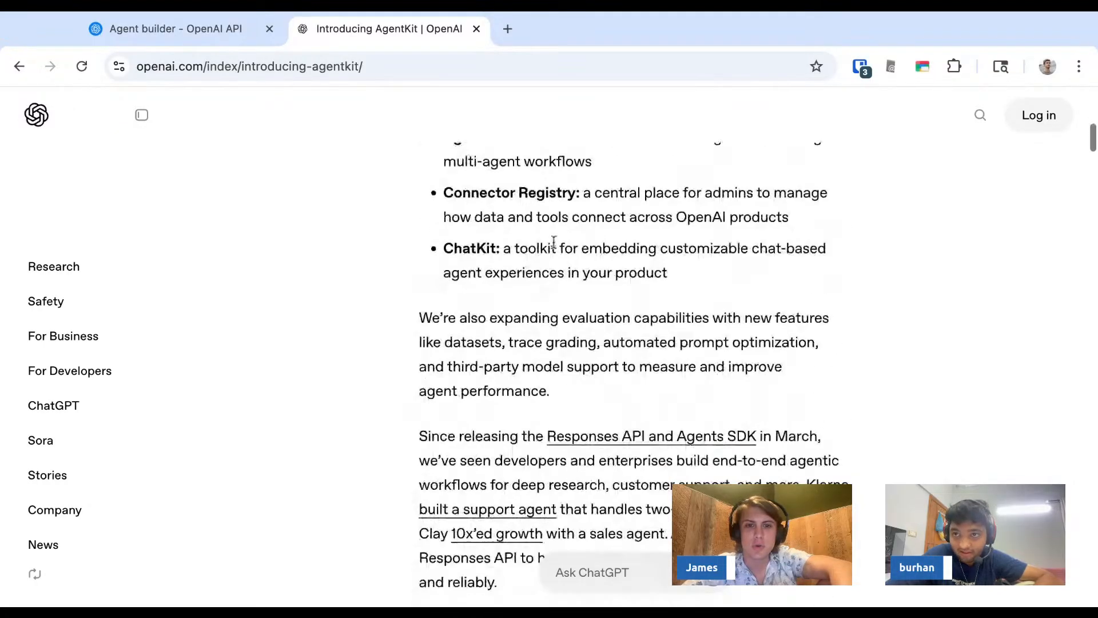
pyautogui.scroll(4, 554, 244)
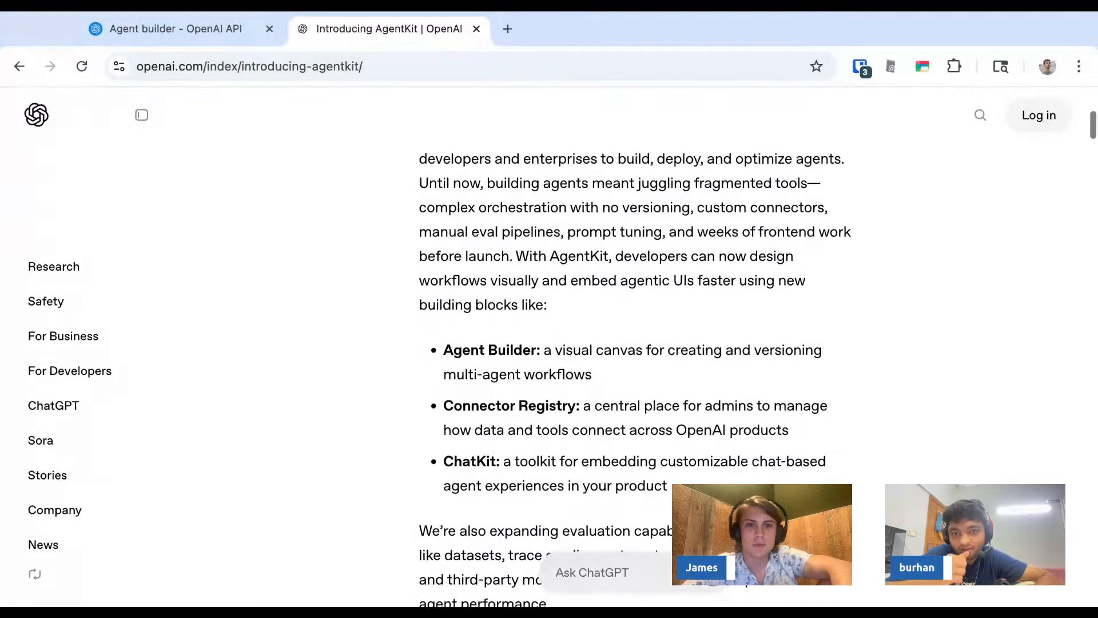
pyautogui.scroll(-1, 549, 282)
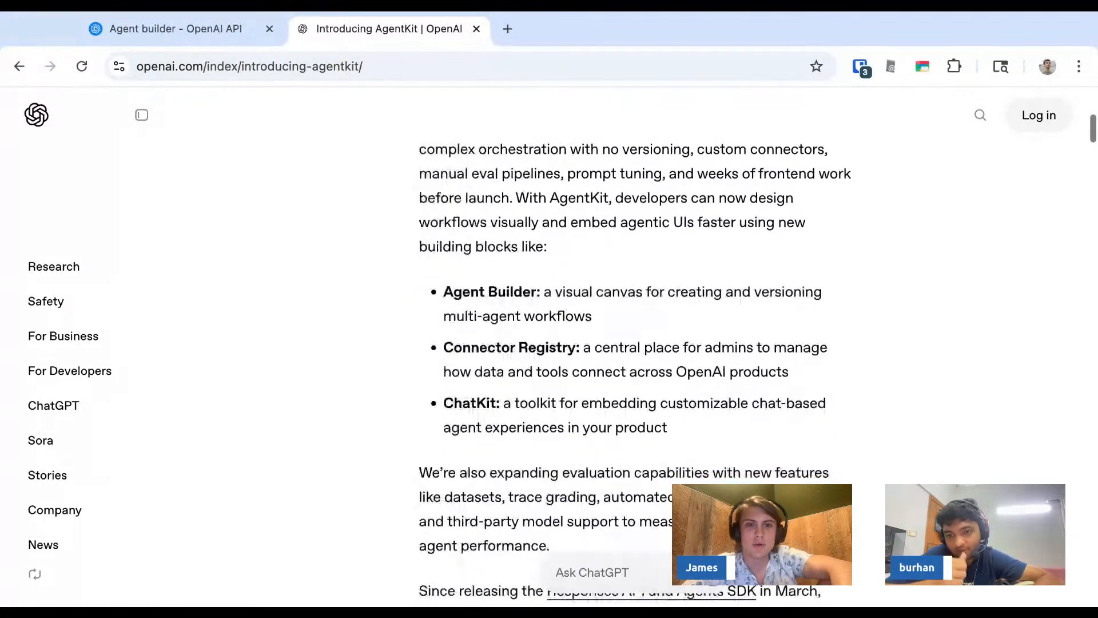
pyautogui.tripleClick(525, 297)
pyautogui.scroll(5, 595, 303)
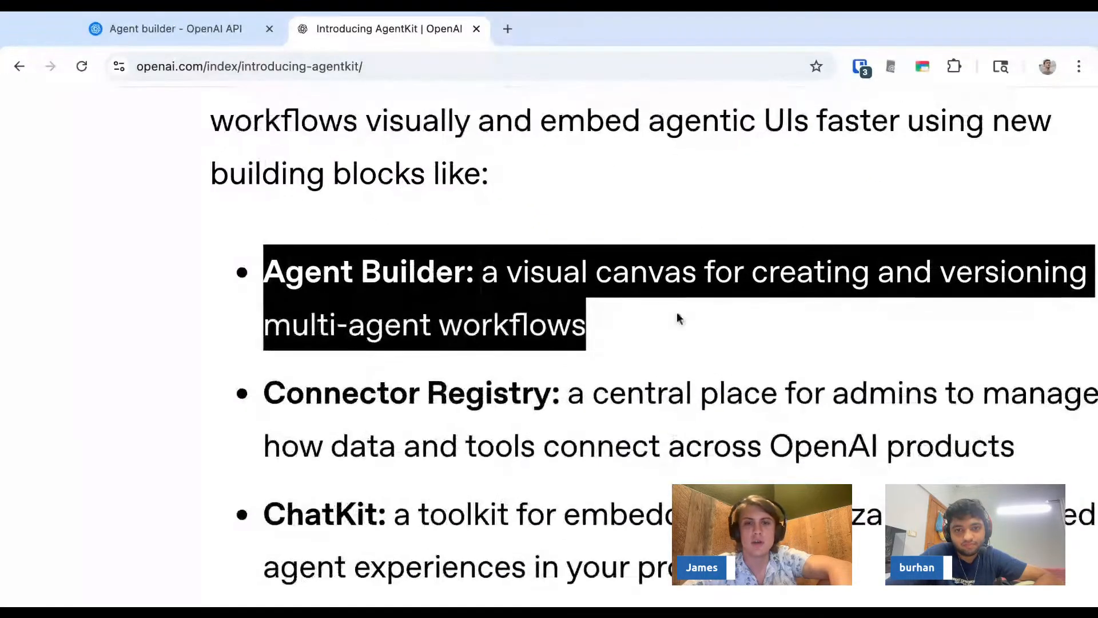
pyautogui.click(679, 318)
pyautogui.hscroll(3, 678, 318)
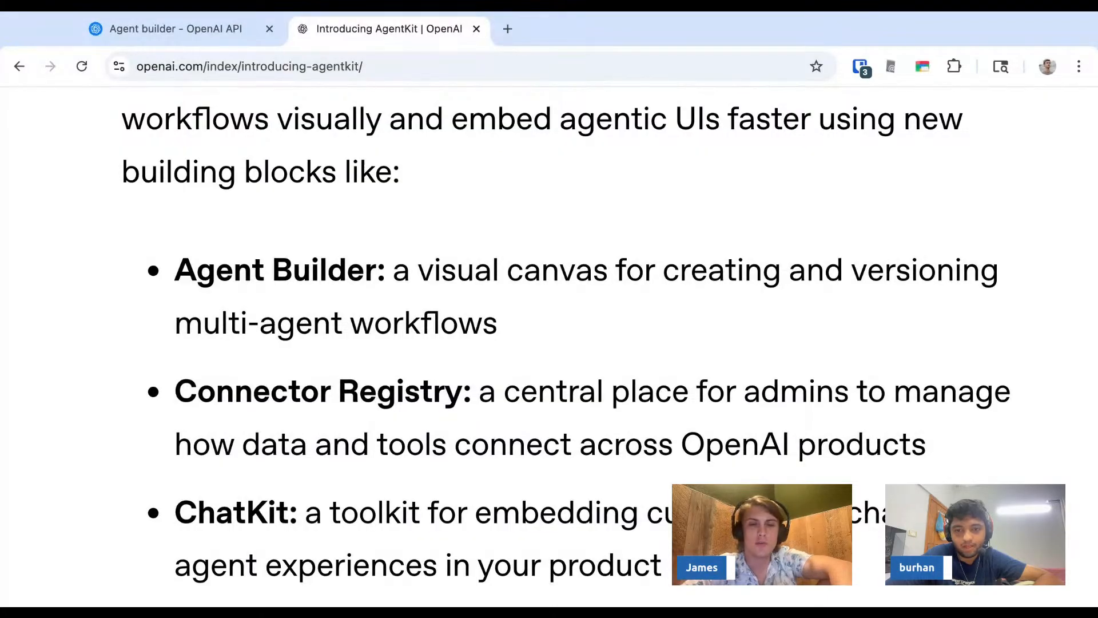
pyautogui.hscroll(1, 571, 417)
pyautogui.scroll(-1, 571, 417)
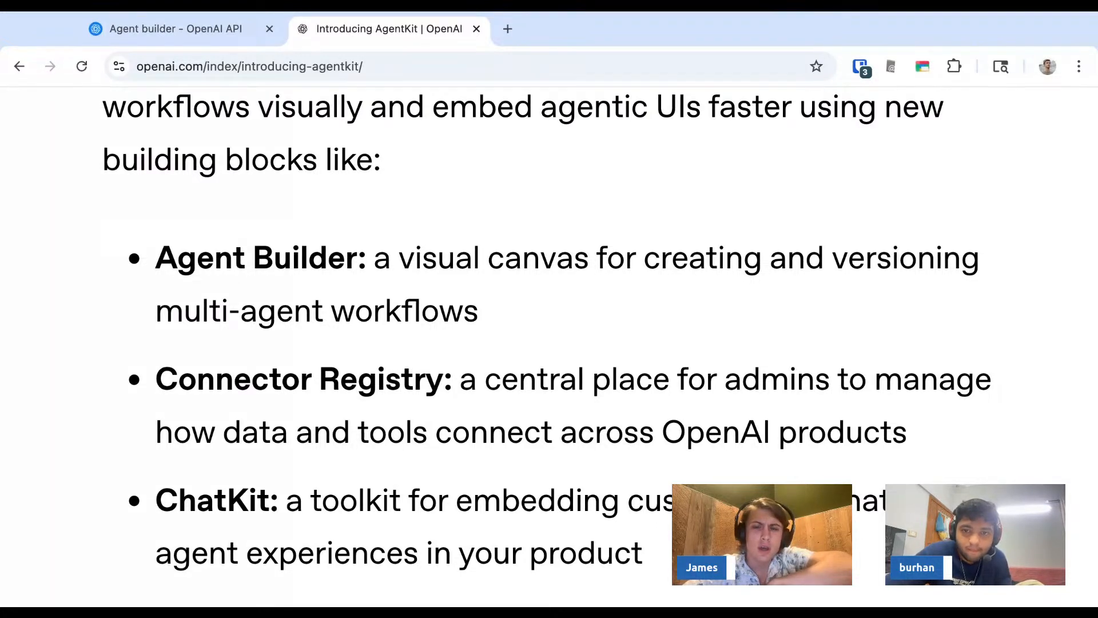
pyautogui.moveTo(156, 379); pyautogui.dragTo(443, 379)
pyautogui.click(443, 380)
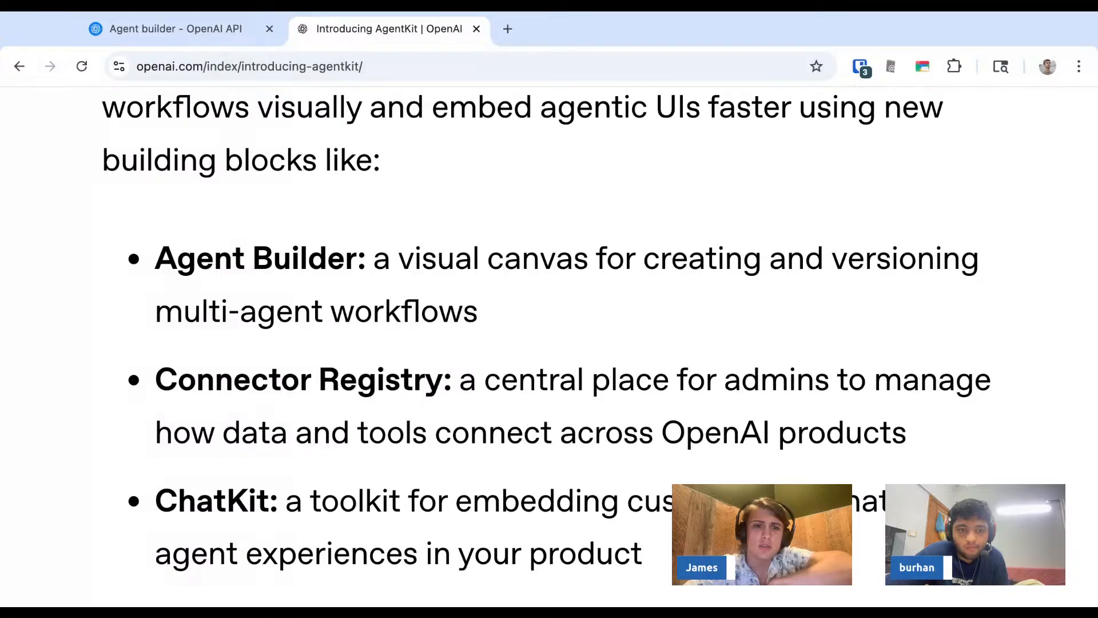
# - Scroll through the article's Agent Builder, guardrails and ChatKit sections
pyautogui.scroll(-1, 443, 379)
pyautogui.hscroll(1, 443, 379)
pyautogui.scroll(-1, 348, 248)
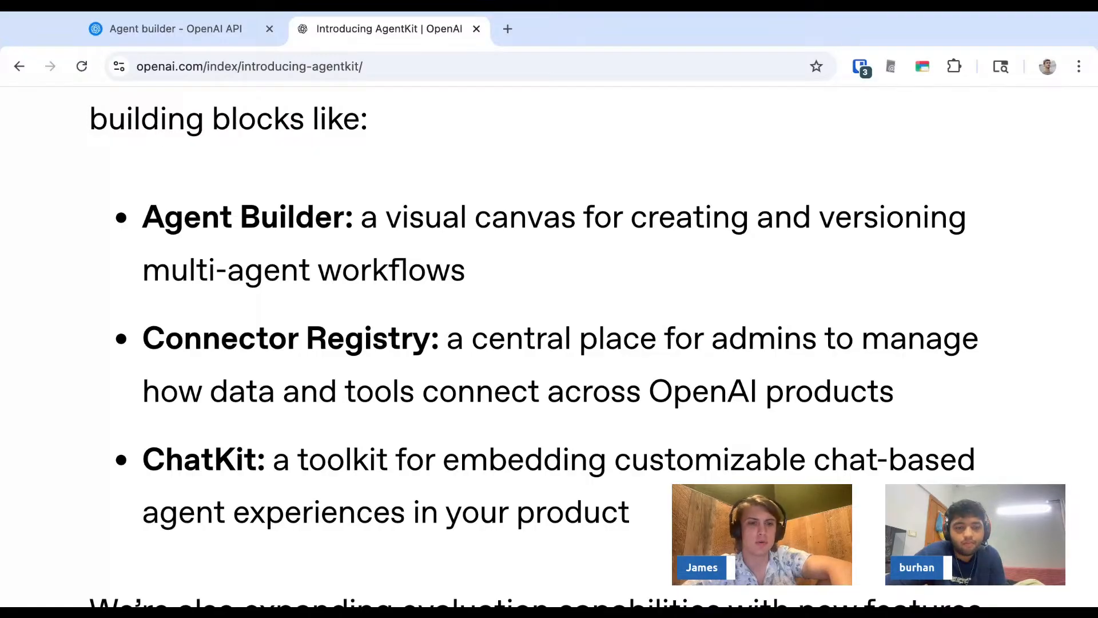
pyautogui.scroll(-5, 390, 361)
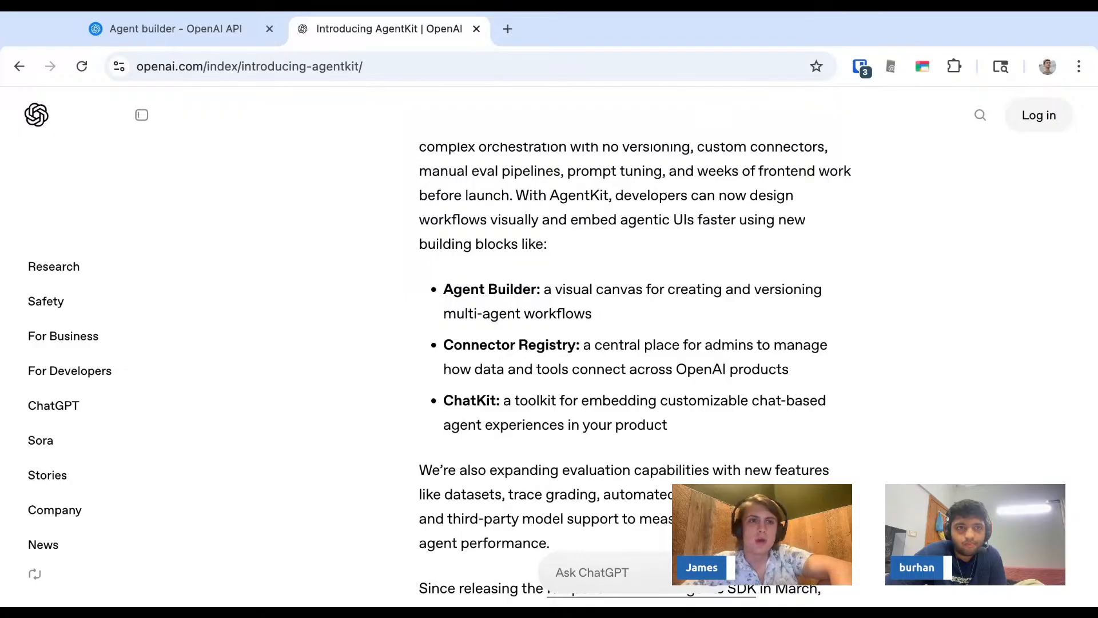
pyautogui.scroll(-10, 634, 372)
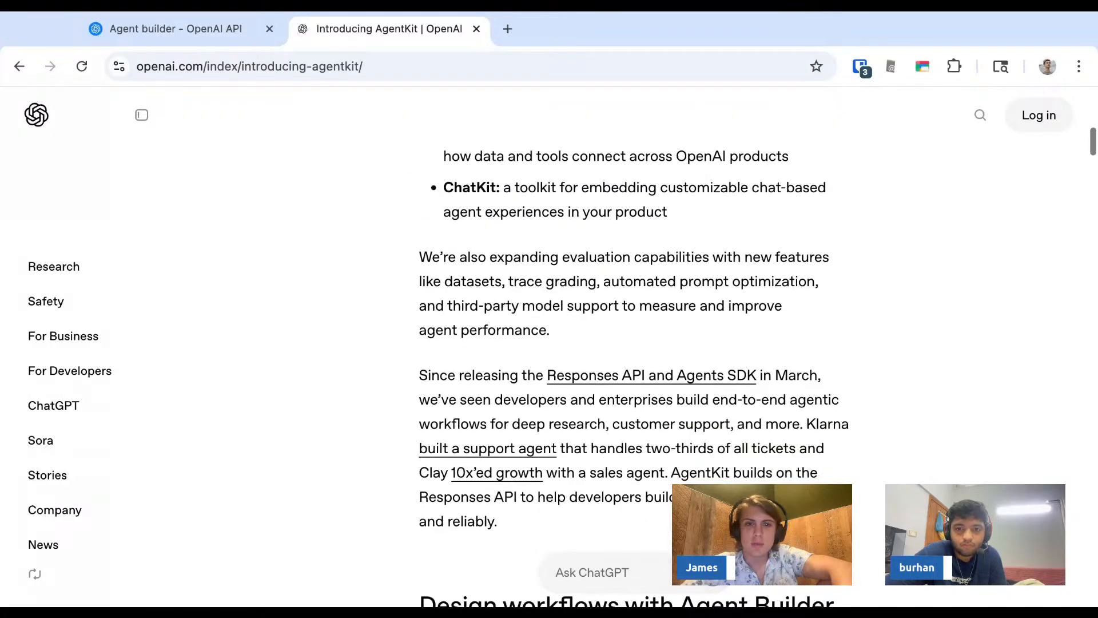
pyautogui.scroll(1, 635, 372)
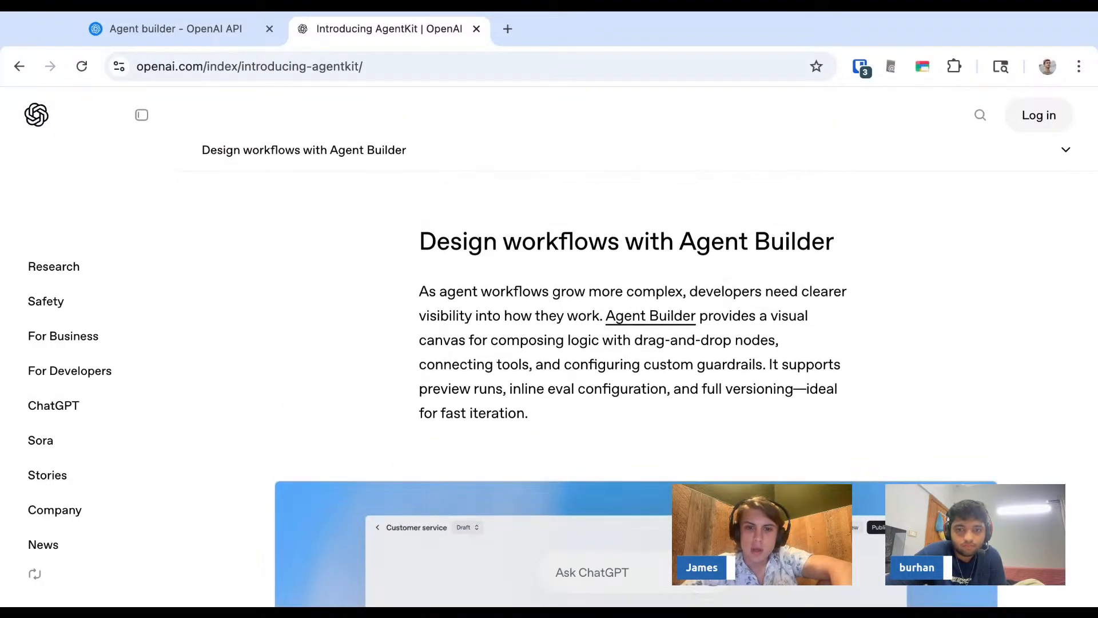
pyautogui.scroll(-5, 635, 372)
pyautogui.scroll(-8, 635, 371)
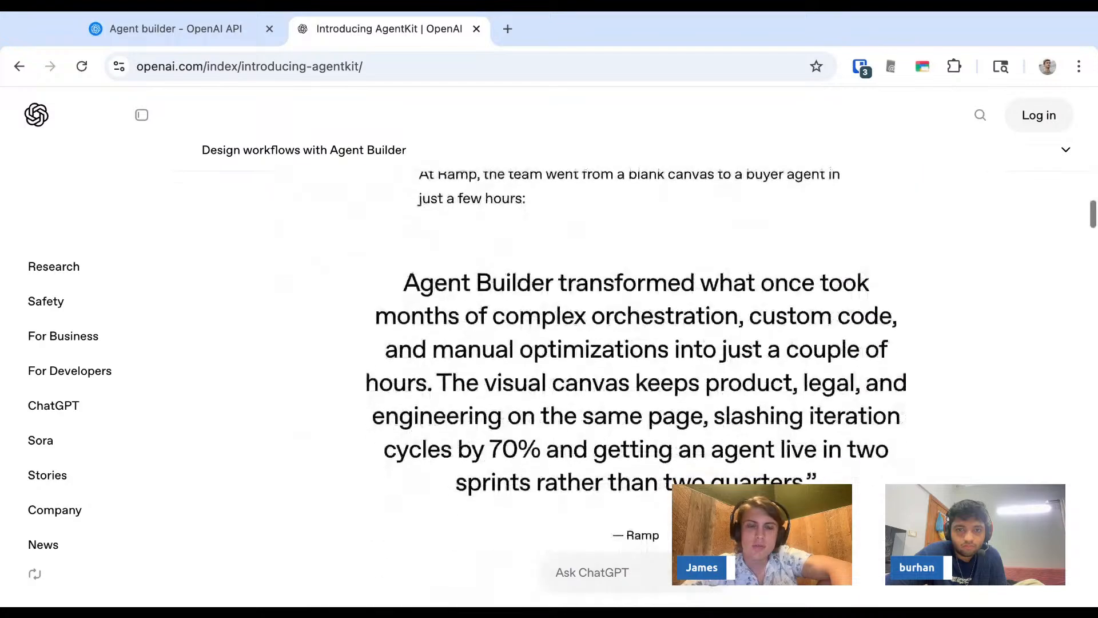
pyautogui.scroll(-8, 326, 395)
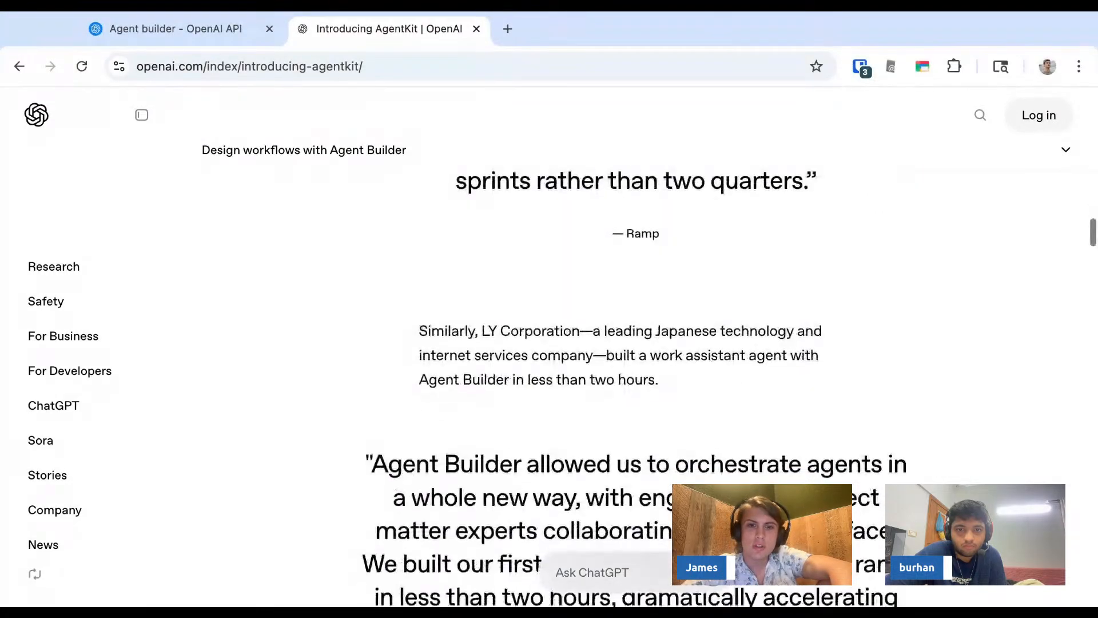
pyautogui.scroll(-10, 325, 390)
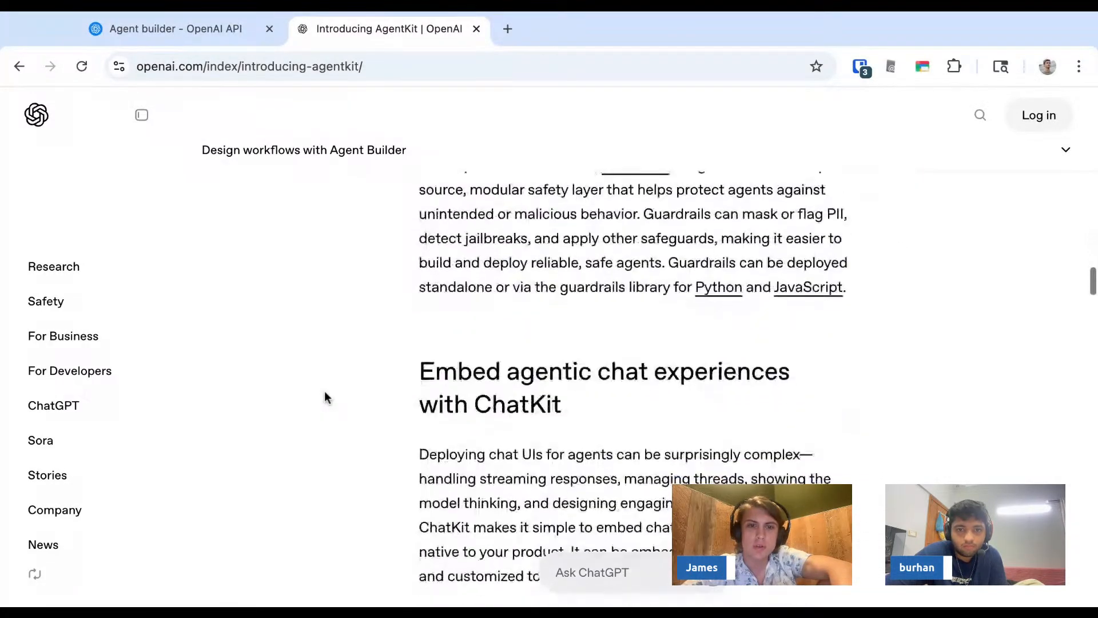
pyautogui.scroll(-10, 324, 390)
pyautogui.scroll(10, 324, 390)
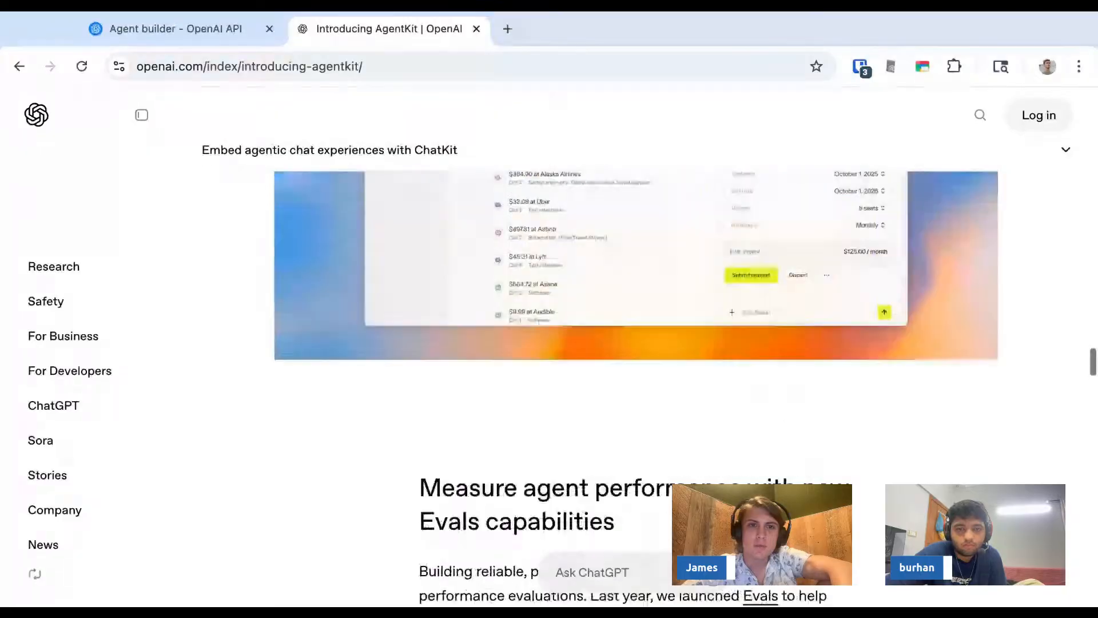
# - Browse the ChatKit customer examples for Albertsons, HubSpot, Canva, Actively, LegalOn and Evernote
pyautogui.click(429, 236)
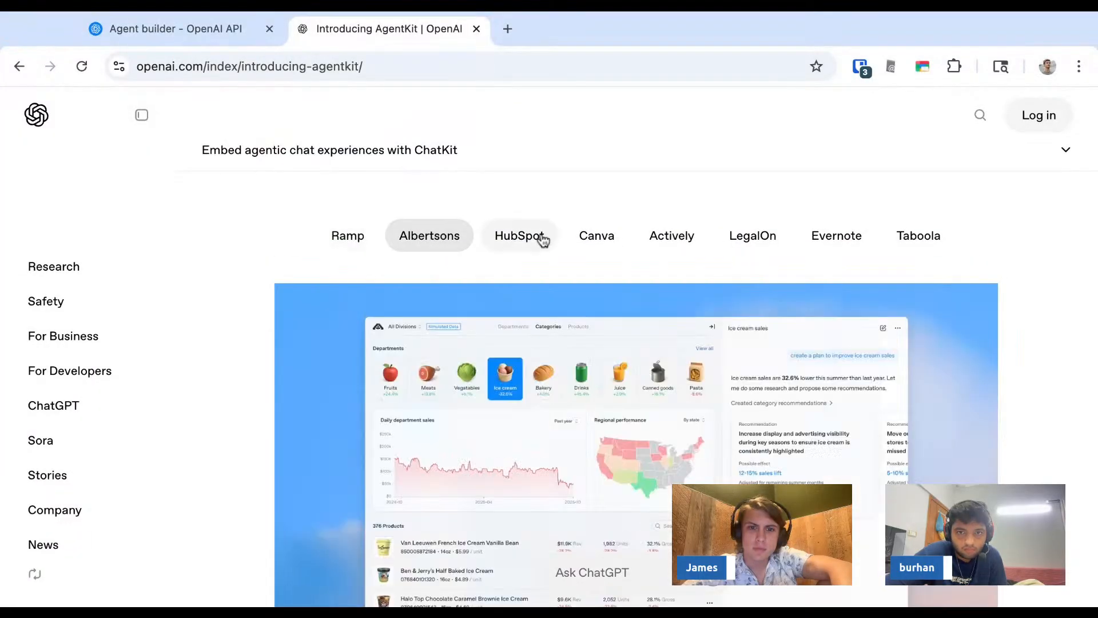
pyautogui.click(519, 236)
pyautogui.click(624, 237)
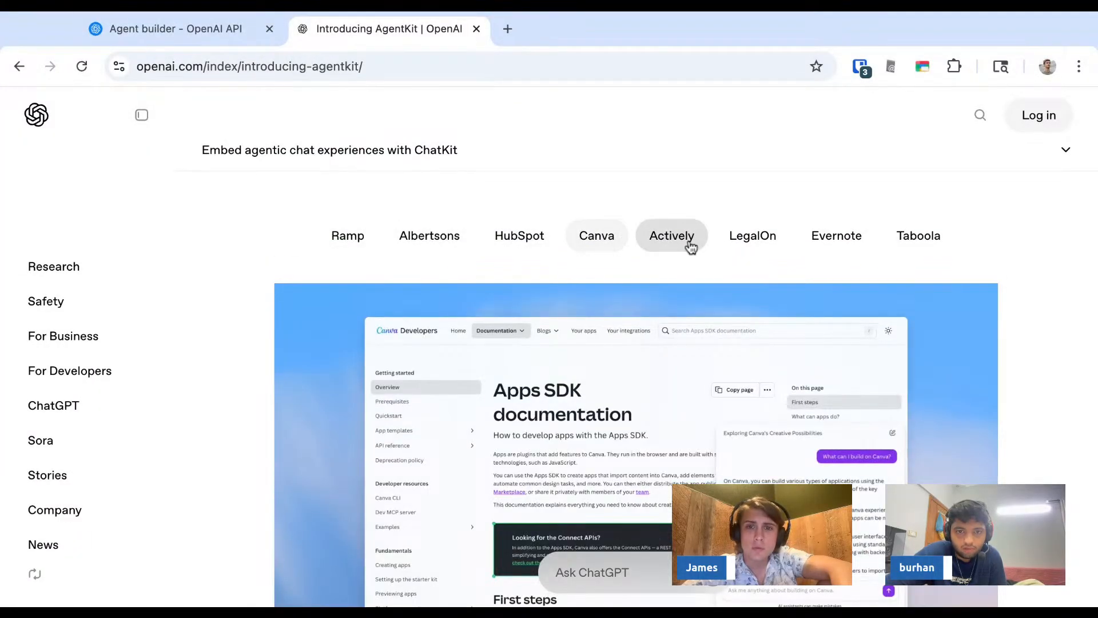
pyautogui.click(691, 246)
pyautogui.click(767, 255)
pyautogui.scroll(3, 835, 255)
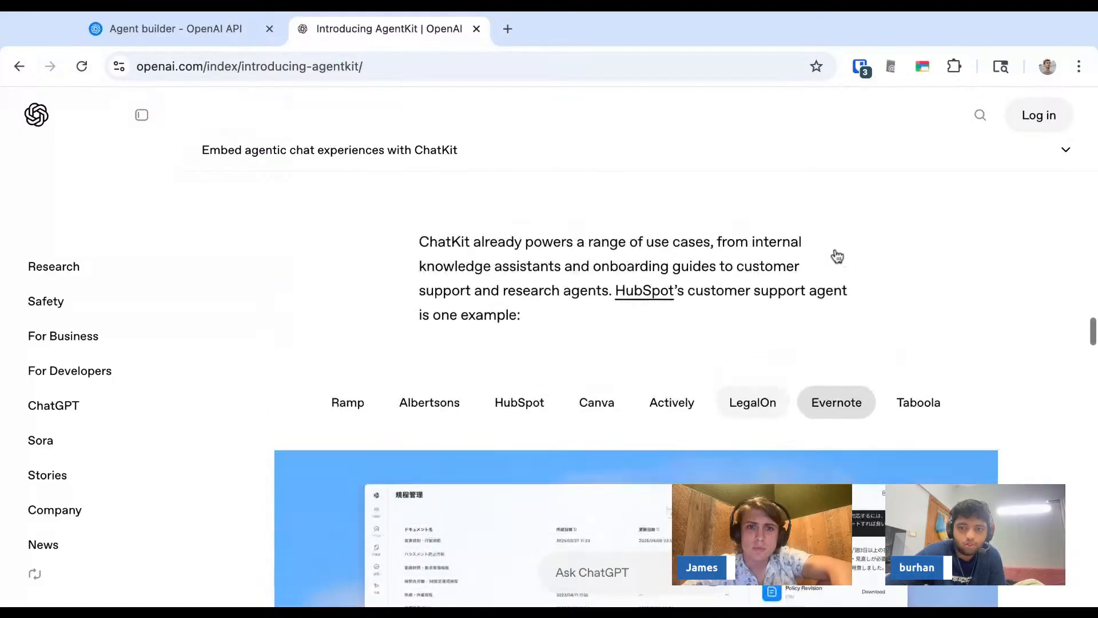
pyautogui.scroll(-1, 838, 260)
pyautogui.click(850, 395)
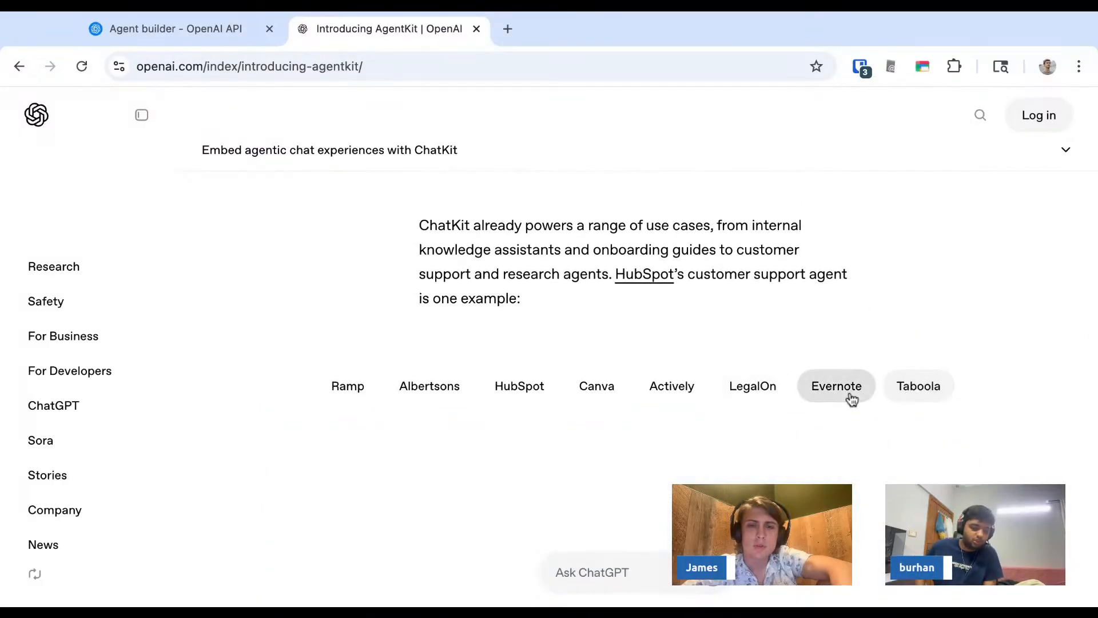
pyautogui.scroll(-20, 851, 399)
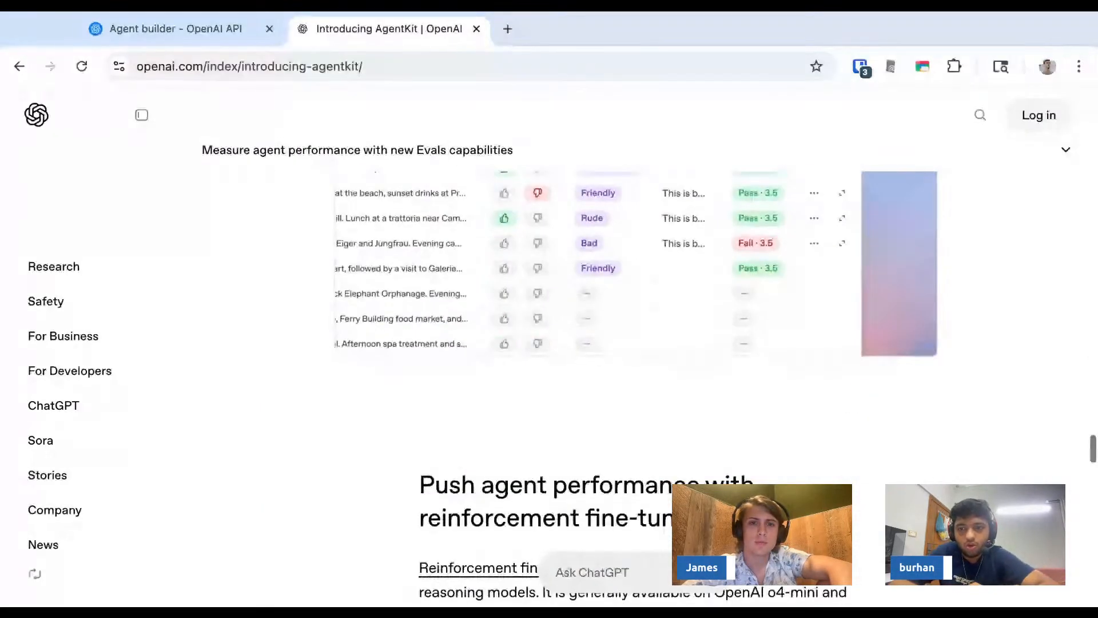
pyautogui.scroll(-20, 851, 398)
# - Return to the Agent Builder tab and open the Planning helper template as a new workflow
pyautogui.hotkey('ctrl', 'shift', 'Tab')
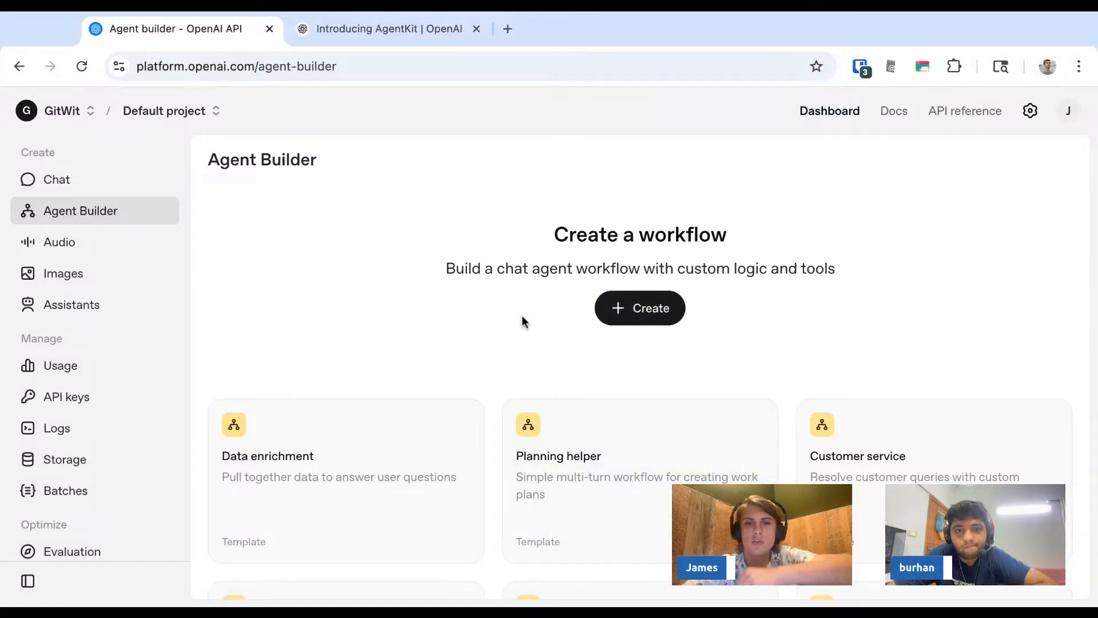
pyautogui.scroll(-3, 197, 404)
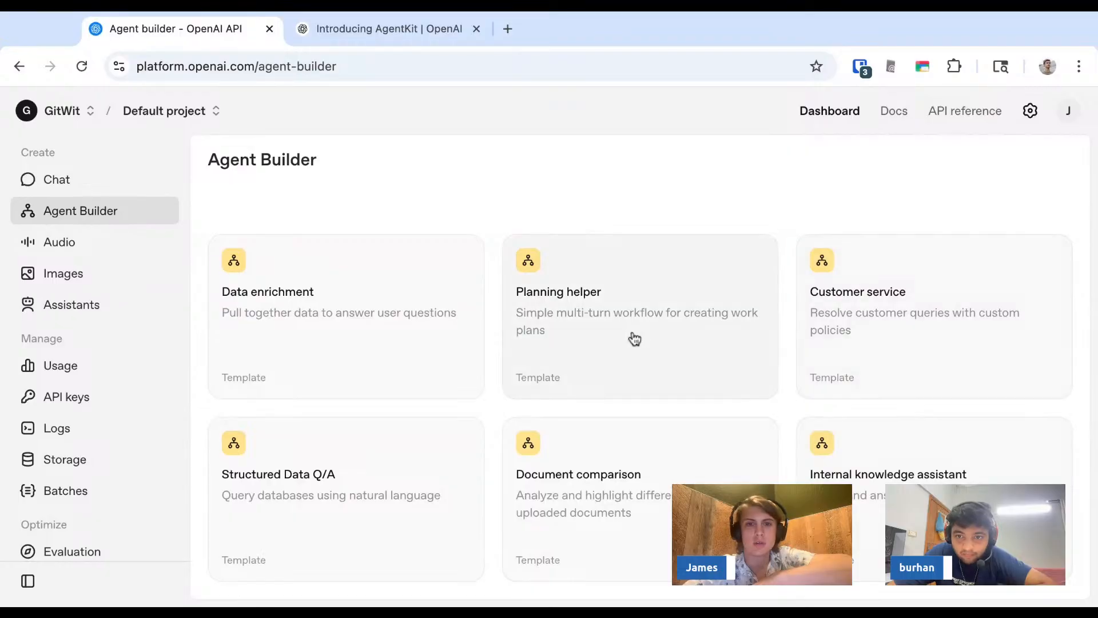
pyautogui.press('super+Tab')
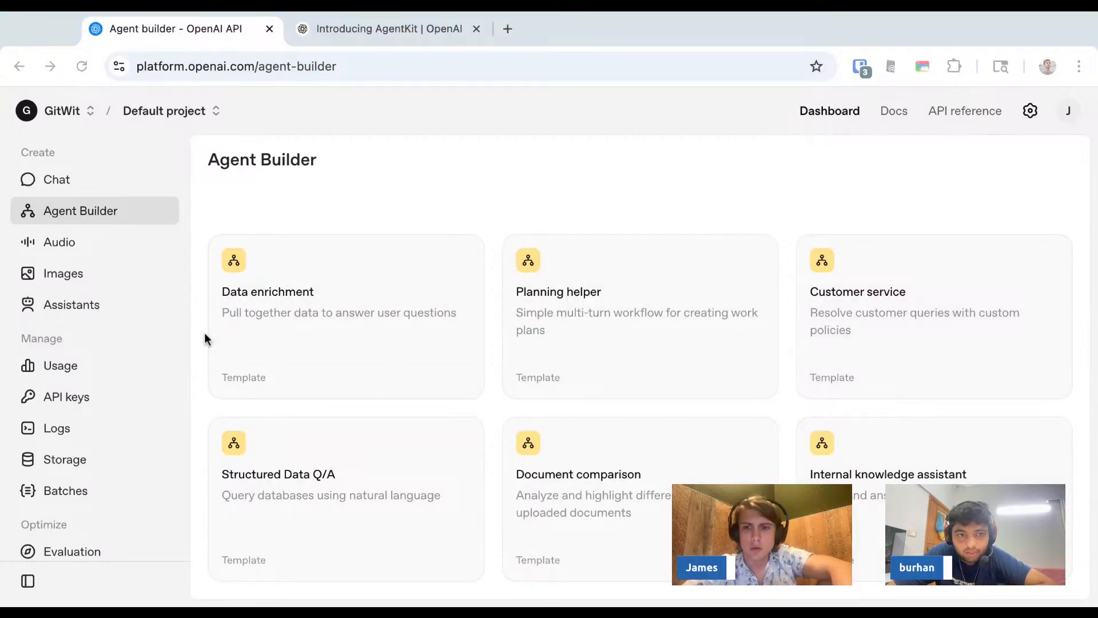
pyautogui.press('super+Tab')
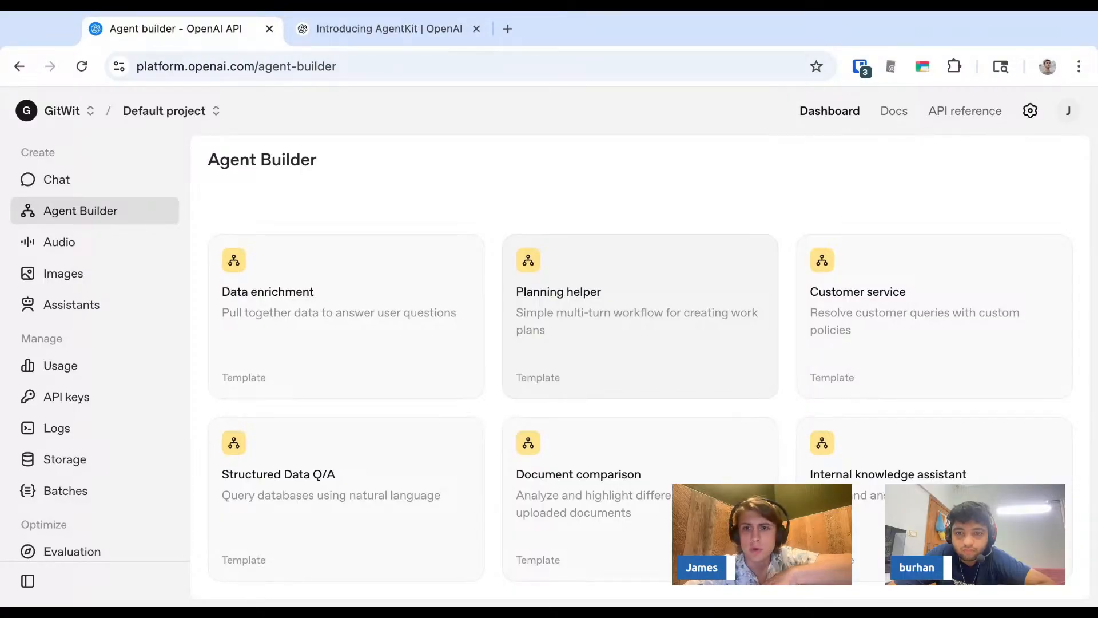
pyautogui.click(541, 328)
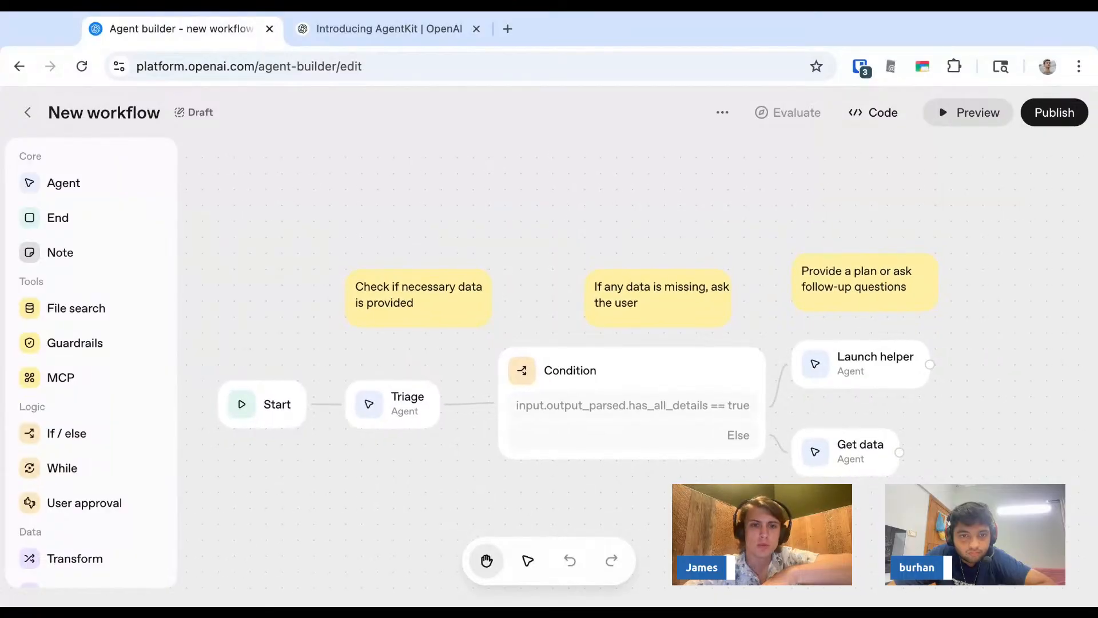
# - Inspect the settings of the Triage, Start, Condition and Launch helper nodes in the workflow
pyautogui.click(400, 408)
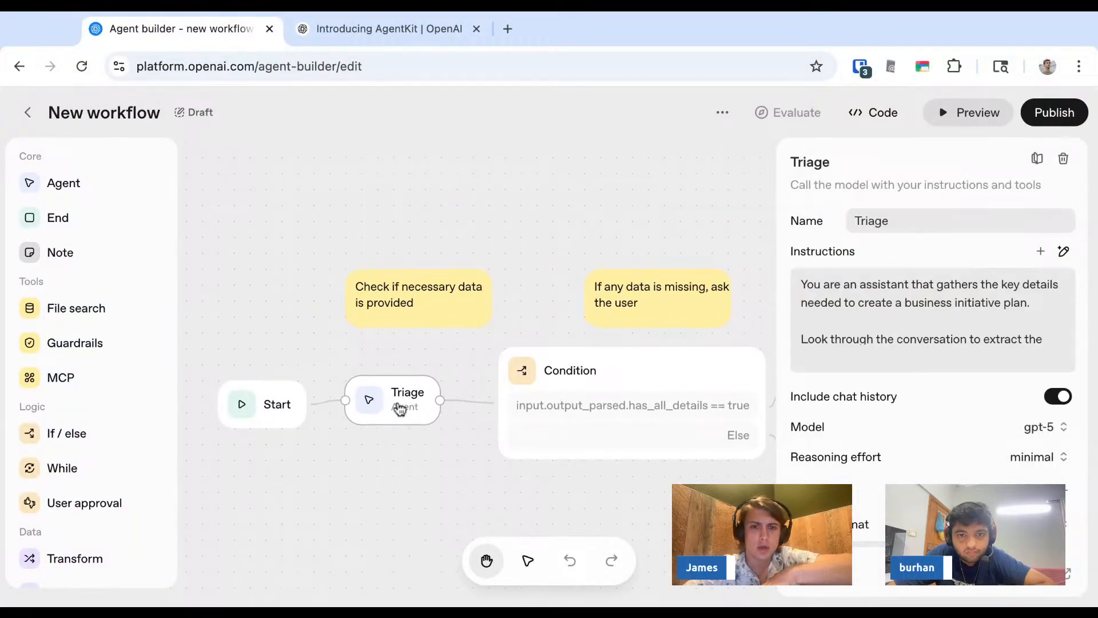
pyautogui.click(285, 342)
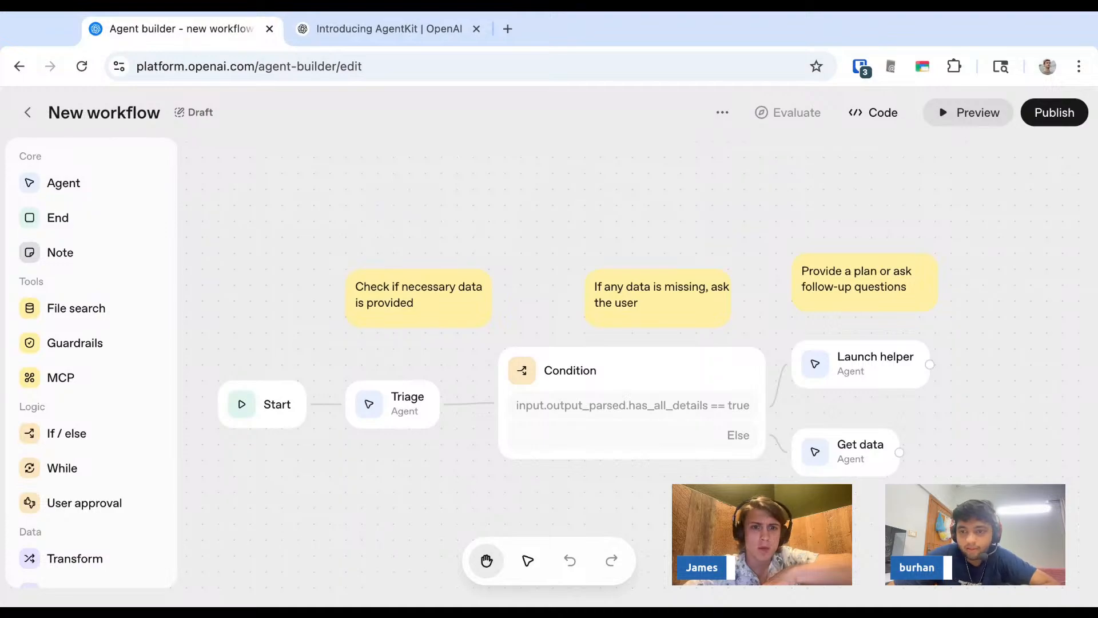
pyautogui.scroll(5, 274, 408)
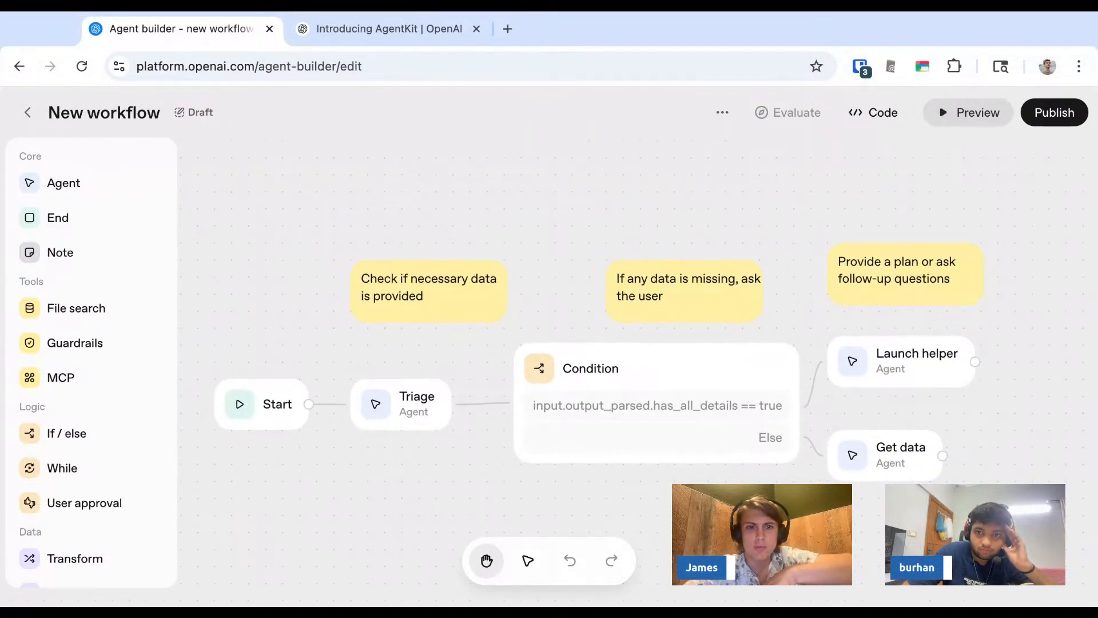
pyautogui.scroll(1, 275, 409)
pyautogui.click(288, 410)
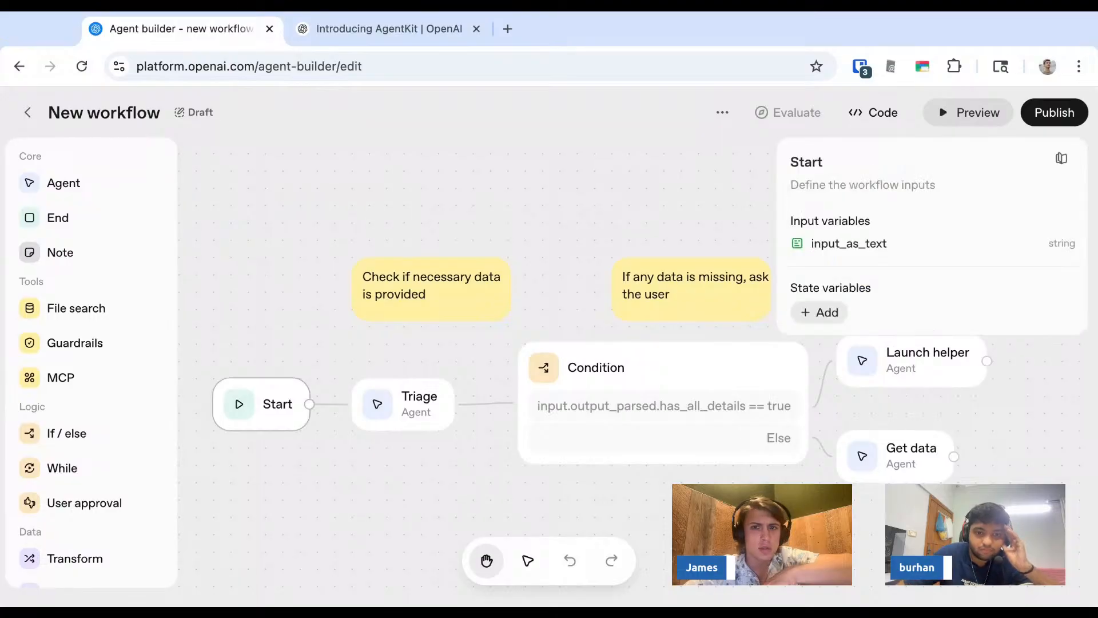
pyautogui.click(406, 407)
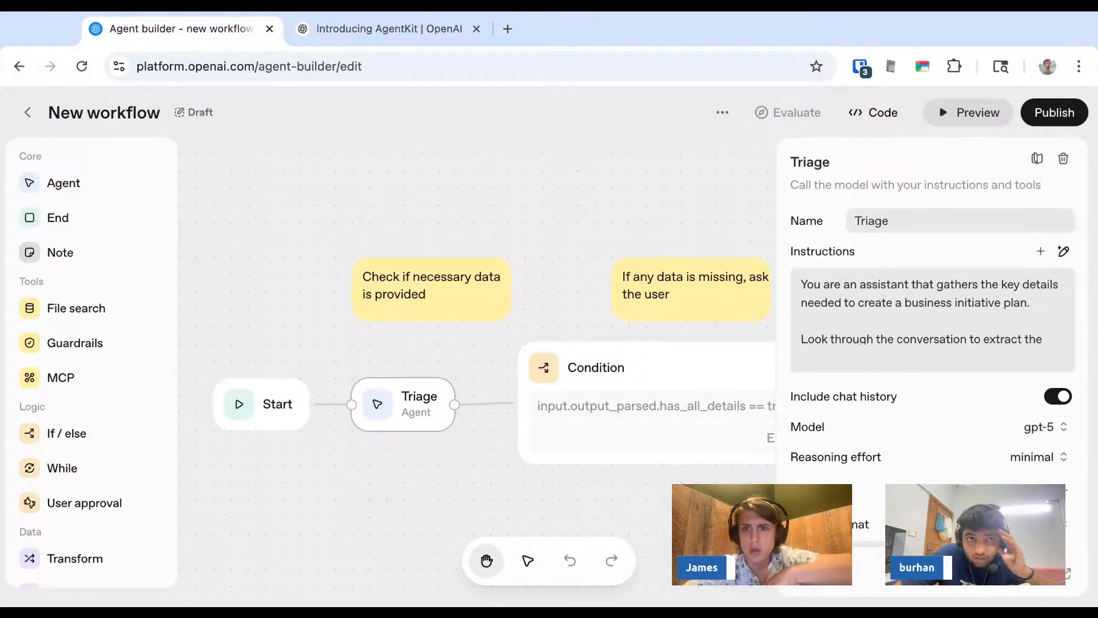
pyautogui.scroll(-1, 851, 410)
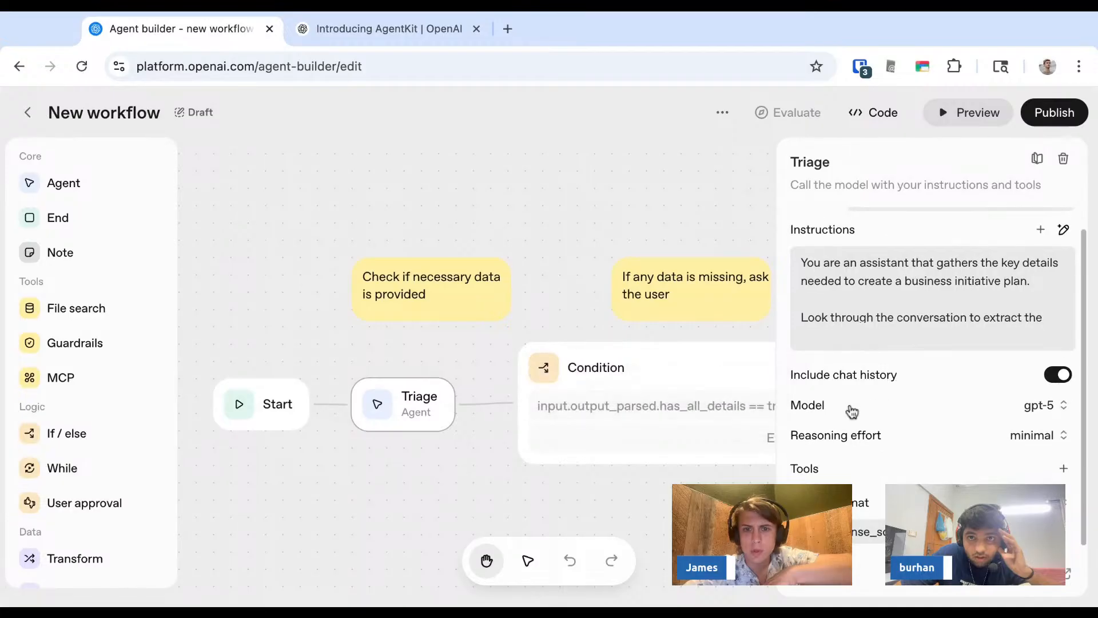
pyautogui.click(664, 368)
pyautogui.hscroll(5, 591, 311)
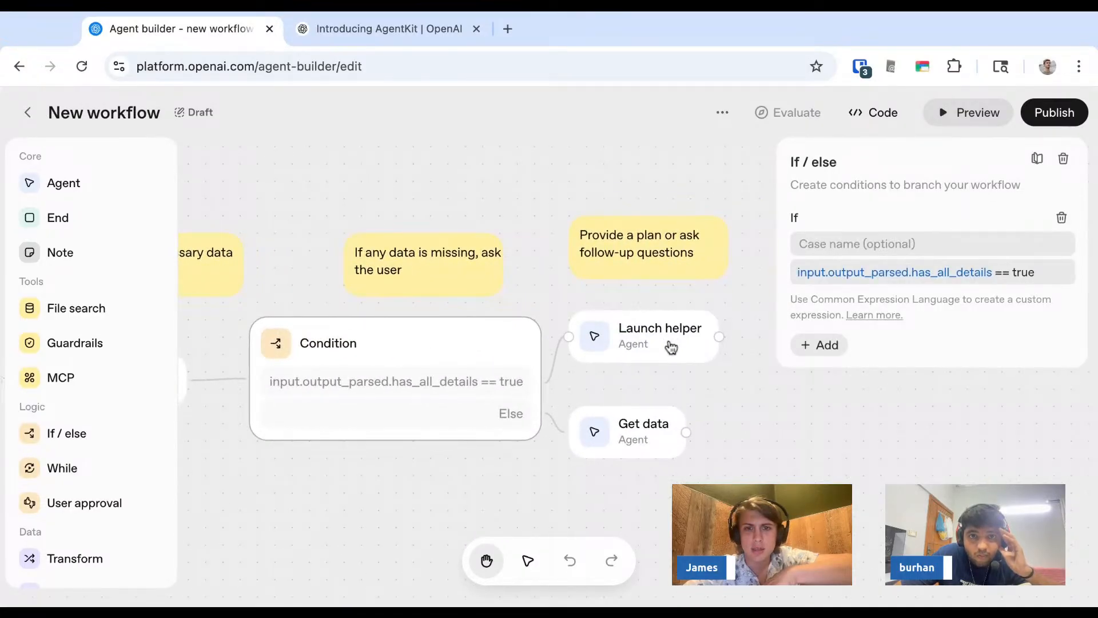
pyautogui.click(671, 347)
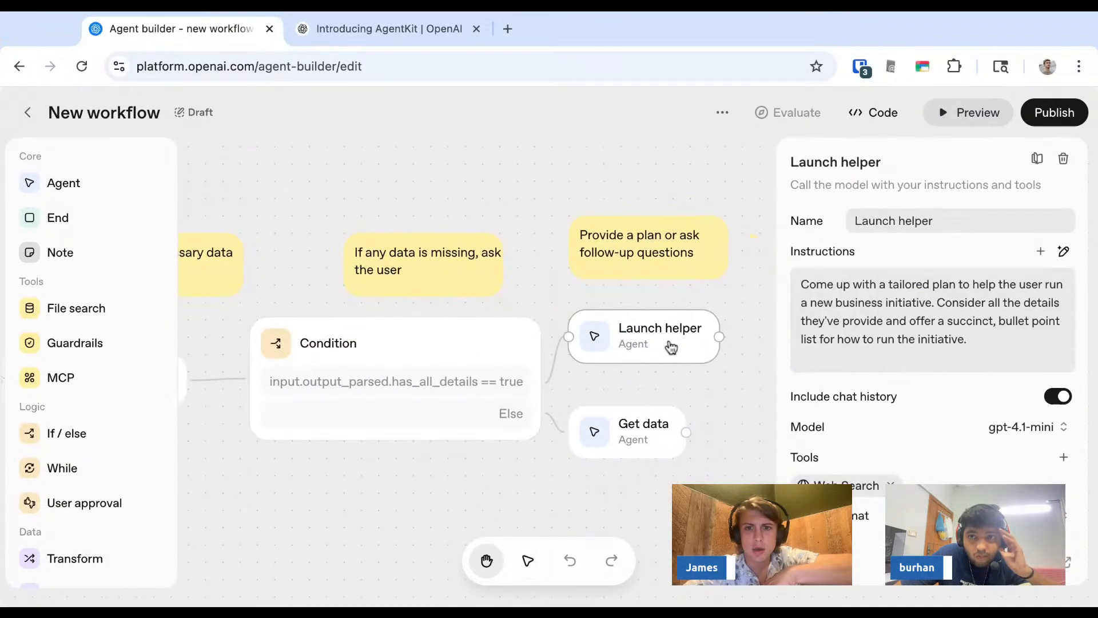
# - Review the settings of the Get data, Launch helper and Triage agent nodes in the workflow
pyautogui.click(661, 427)
pyautogui.click(663, 357)
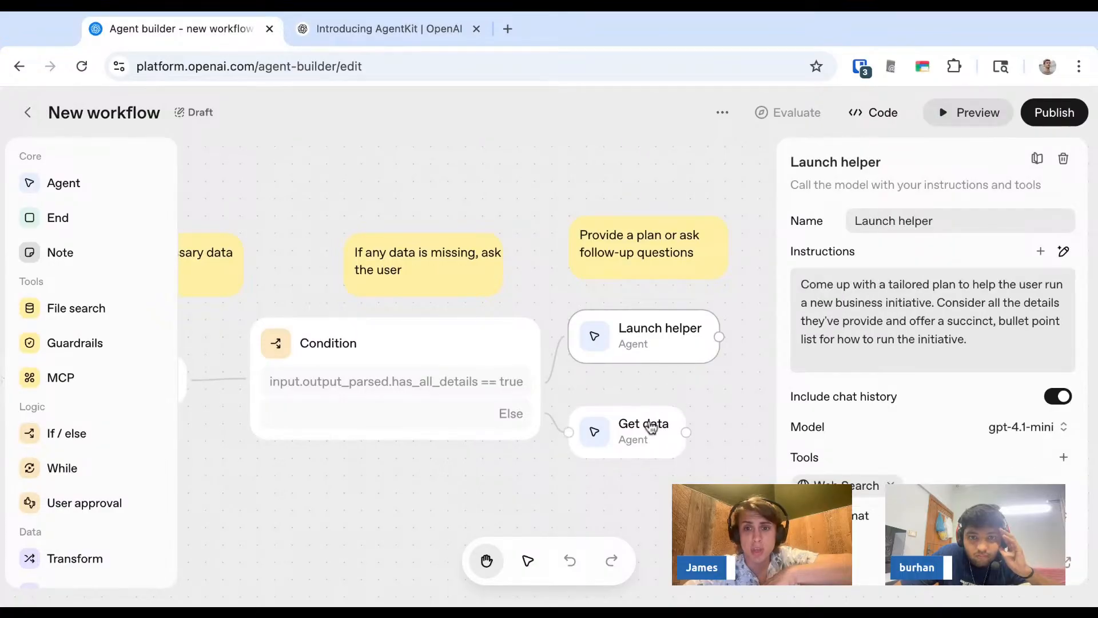
pyautogui.click(650, 427)
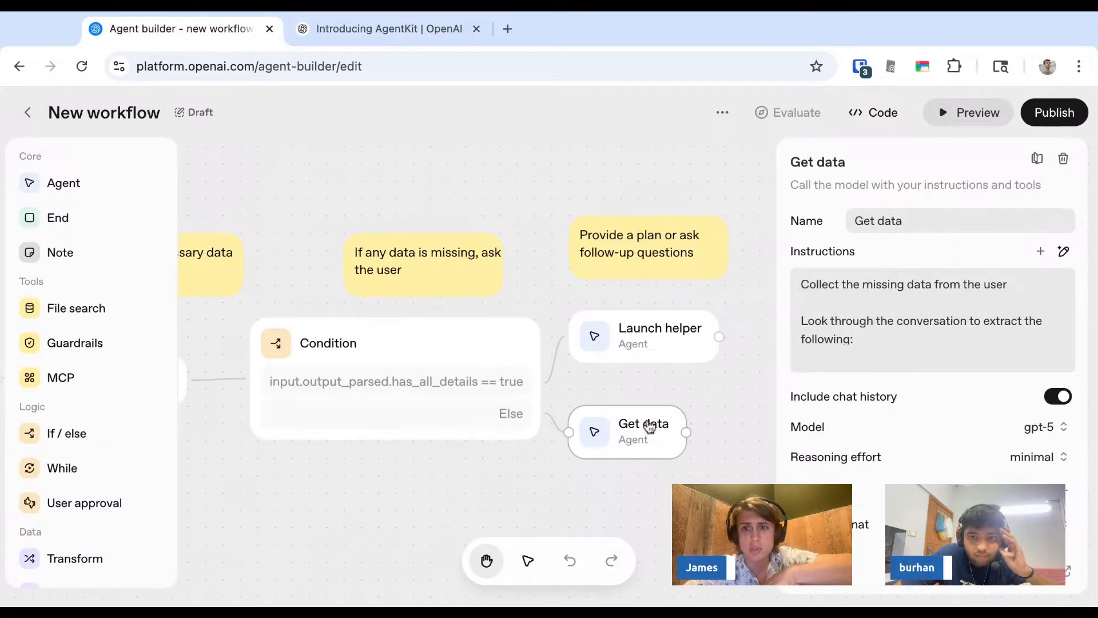
pyautogui.click(655, 352)
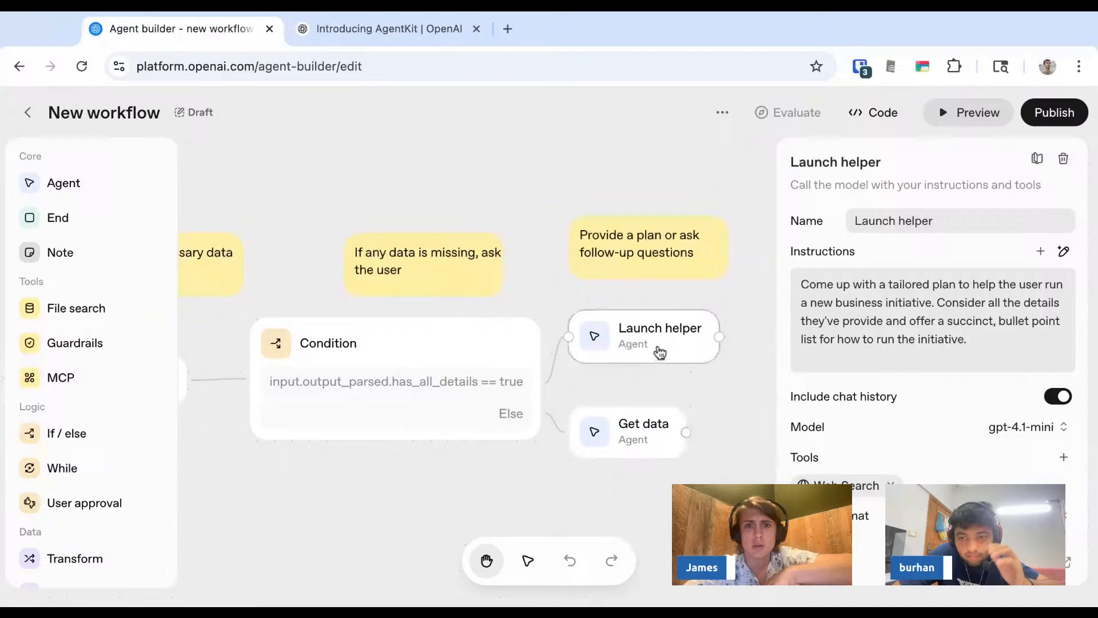
pyautogui.click(493, 444)
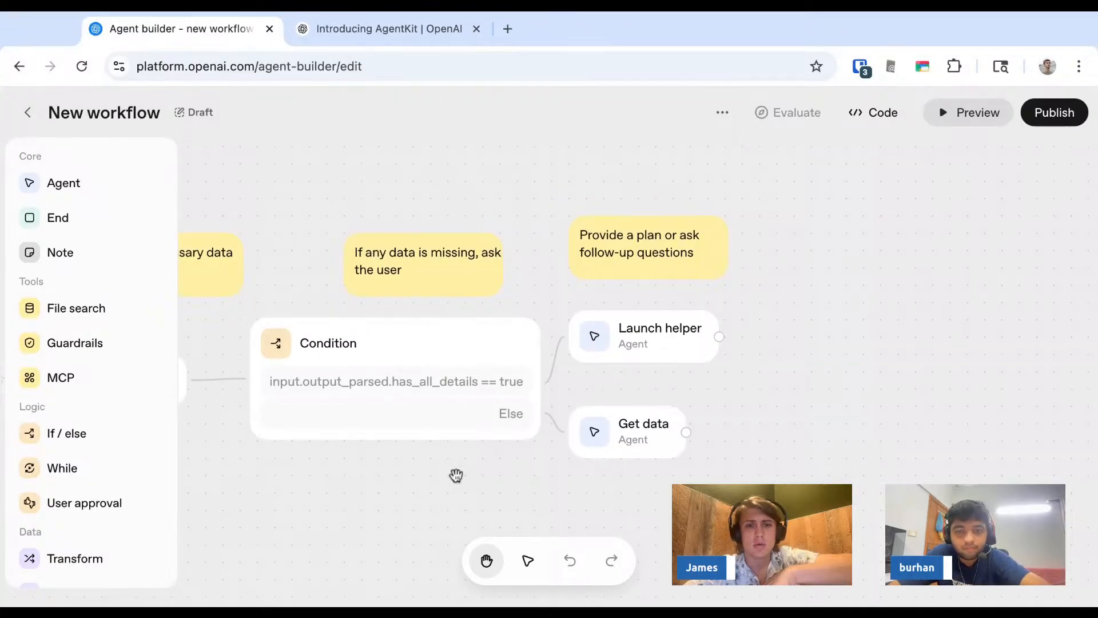
pyautogui.hscroll(-5, 456, 475)
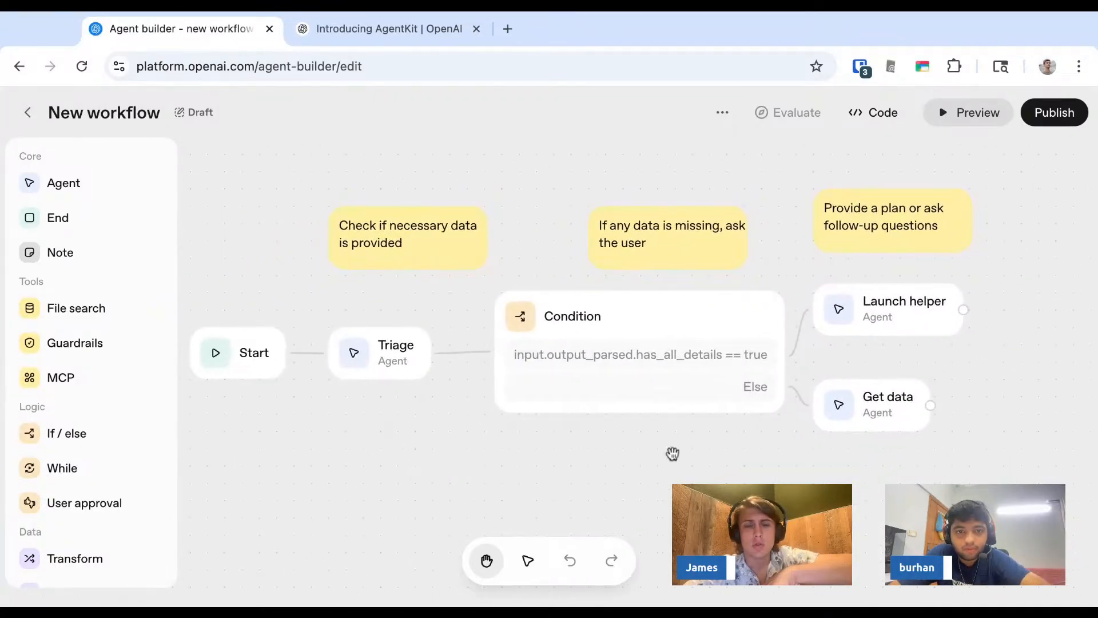
pyautogui.click(410, 368)
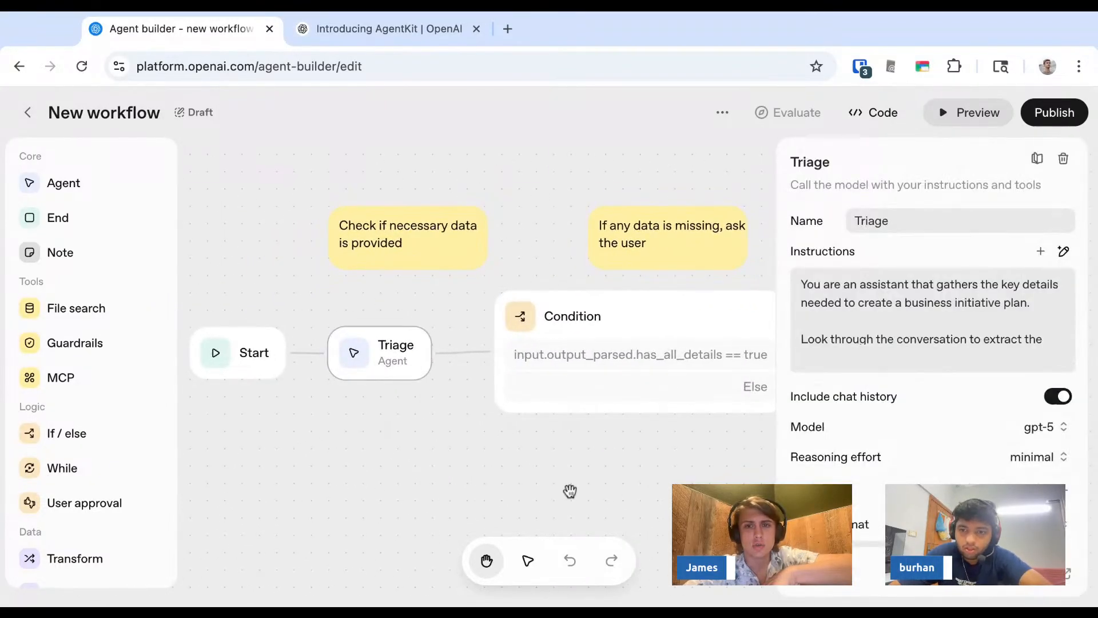
pyautogui.click(612, 438)
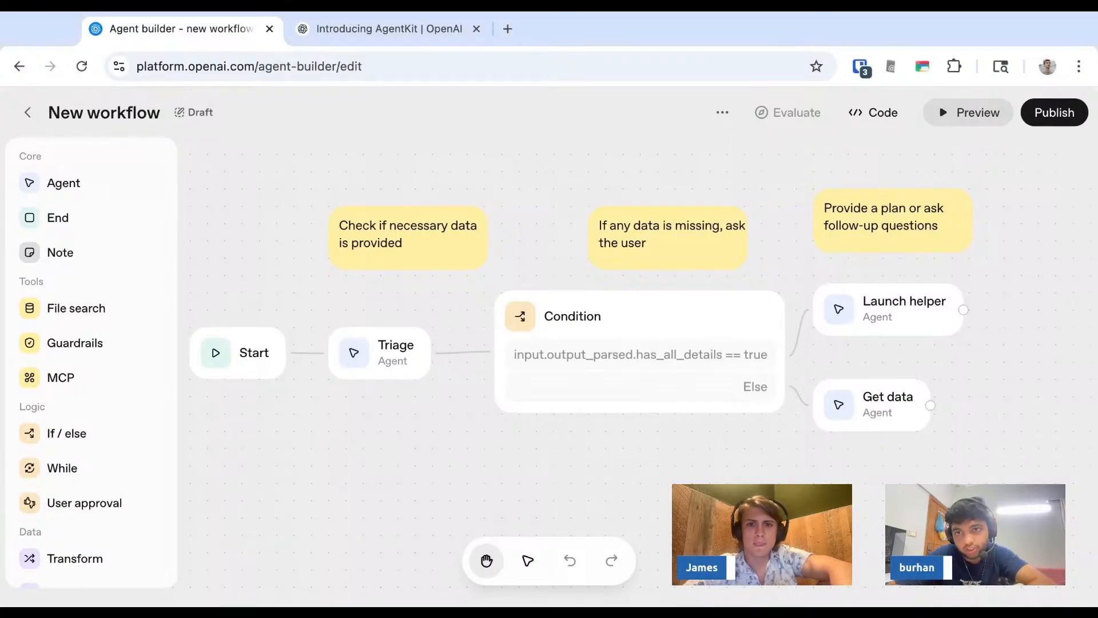
# - Open the workflow's generated Agents SDK TypeScript code and read through it before closing the dialog
pyautogui.click(855, 114)
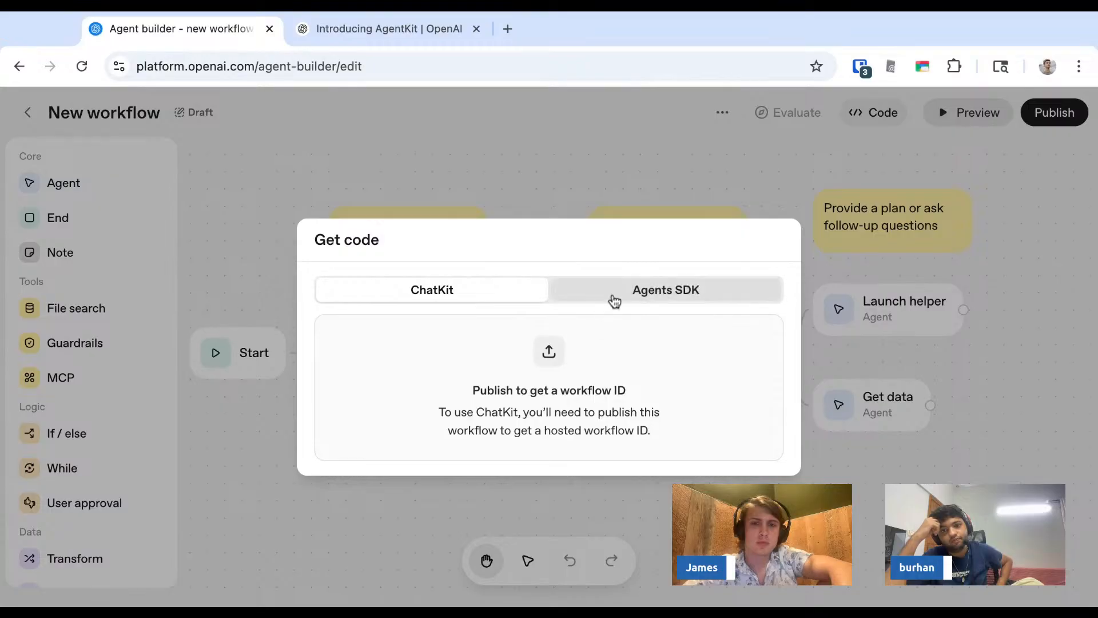
pyautogui.click(611, 295)
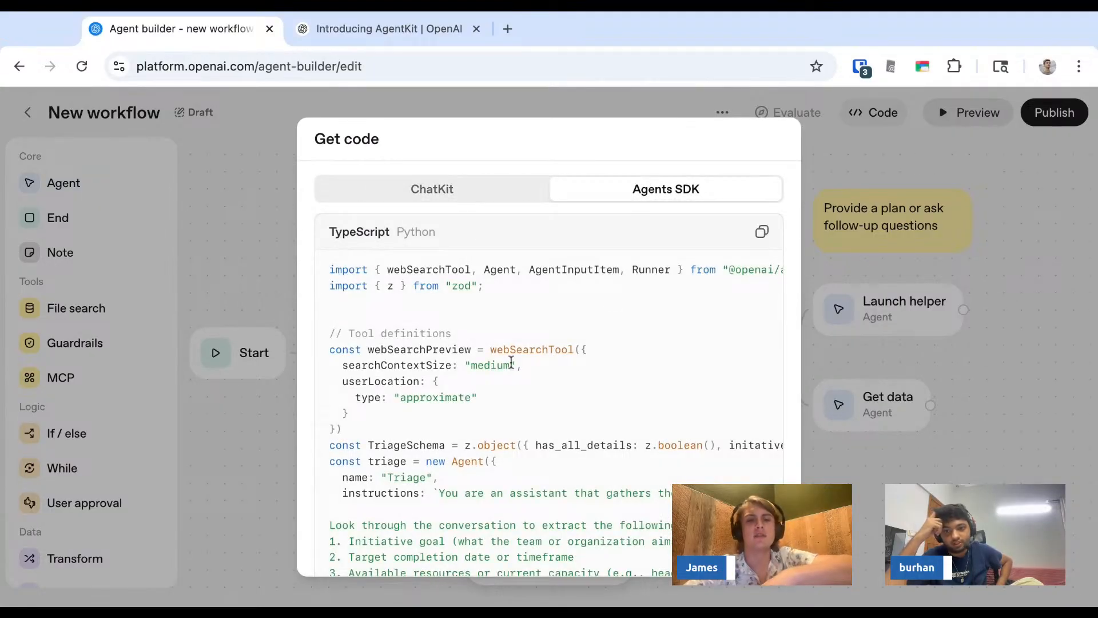
pyautogui.scroll(-7, 549, 366)
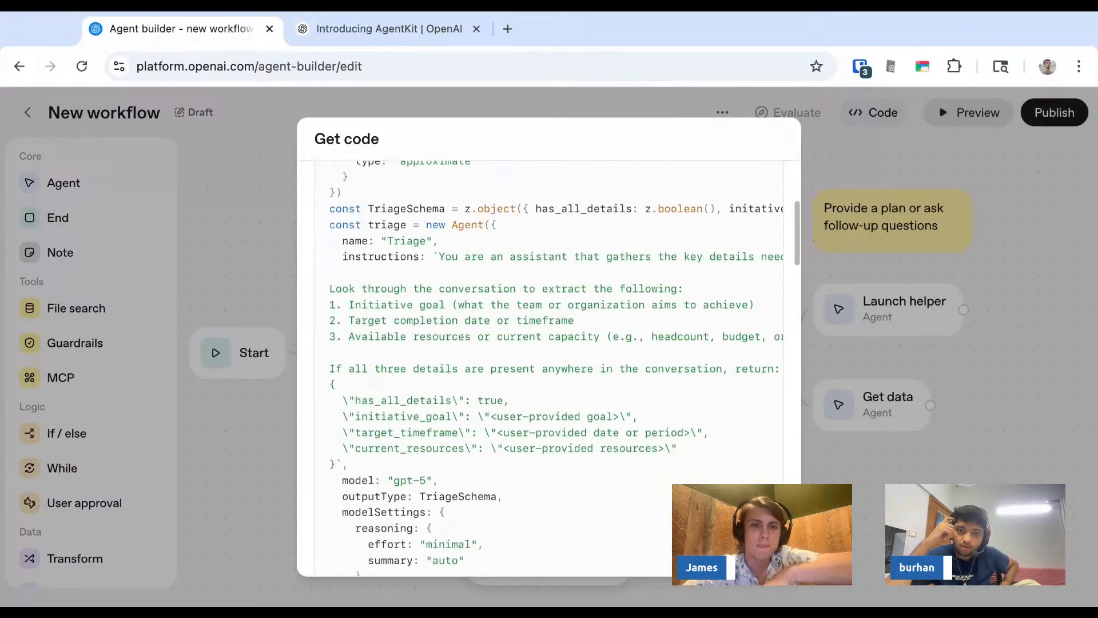
pyautogui.scroll(8, 549, 366)
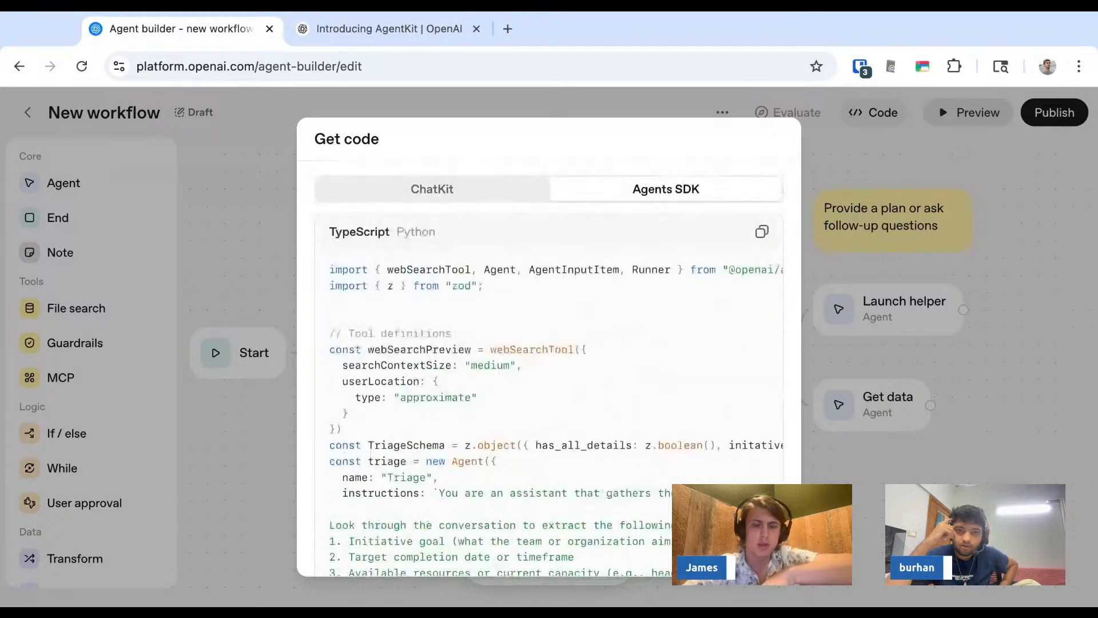
pyautogui.hscroll(3, 526, 297)
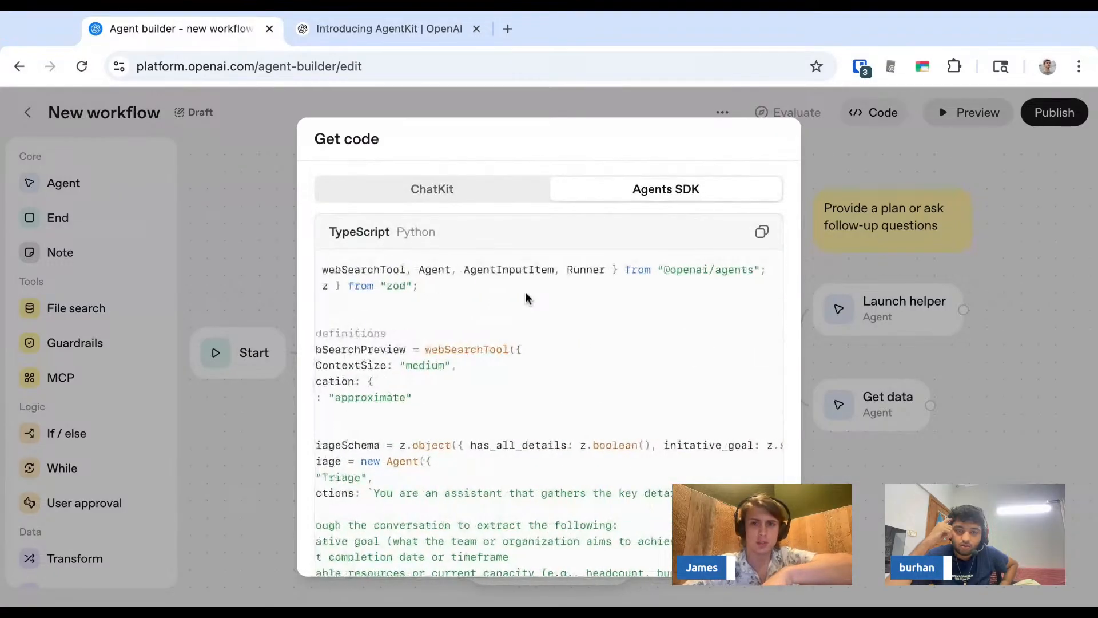
pyautogui.tripleClick(523, 272)
pyautogui.hscroll(-3, 524, 272)
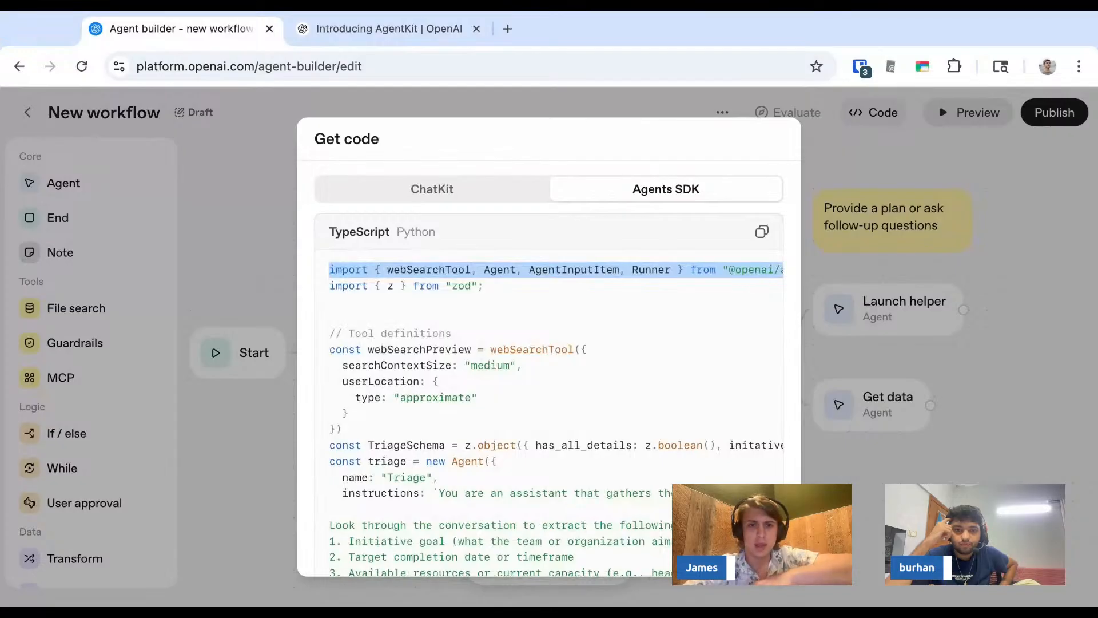
pyautogui.tripleClick(474, 286)
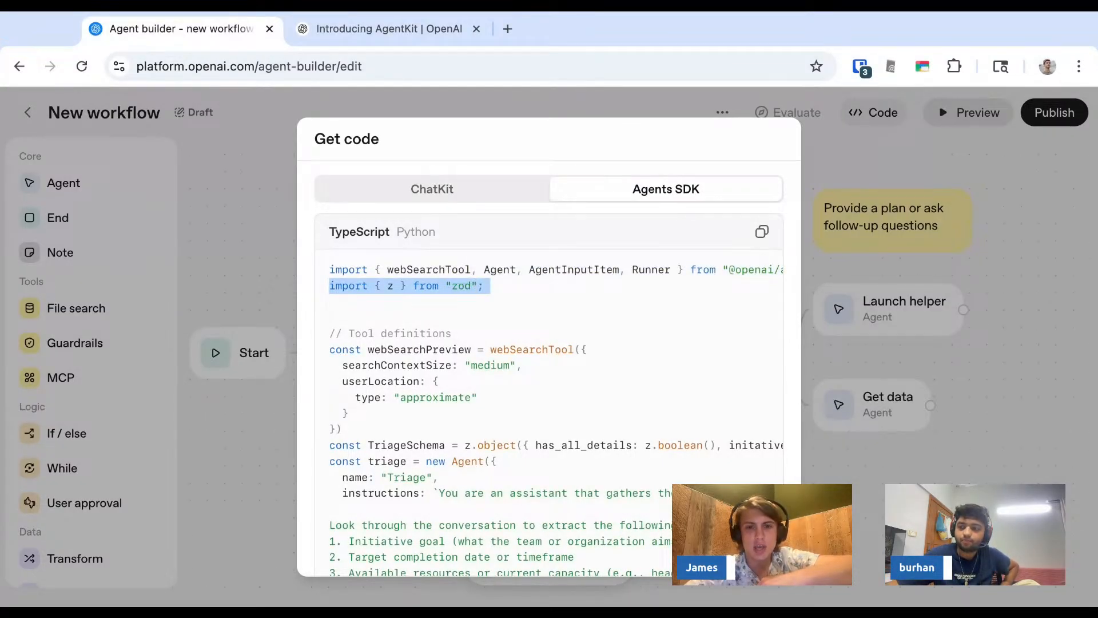
pyautogui.scroll(-2, 484, 313)
pyautogui.scroll(2, 483, 313)
pyautogui.click(483, 313)
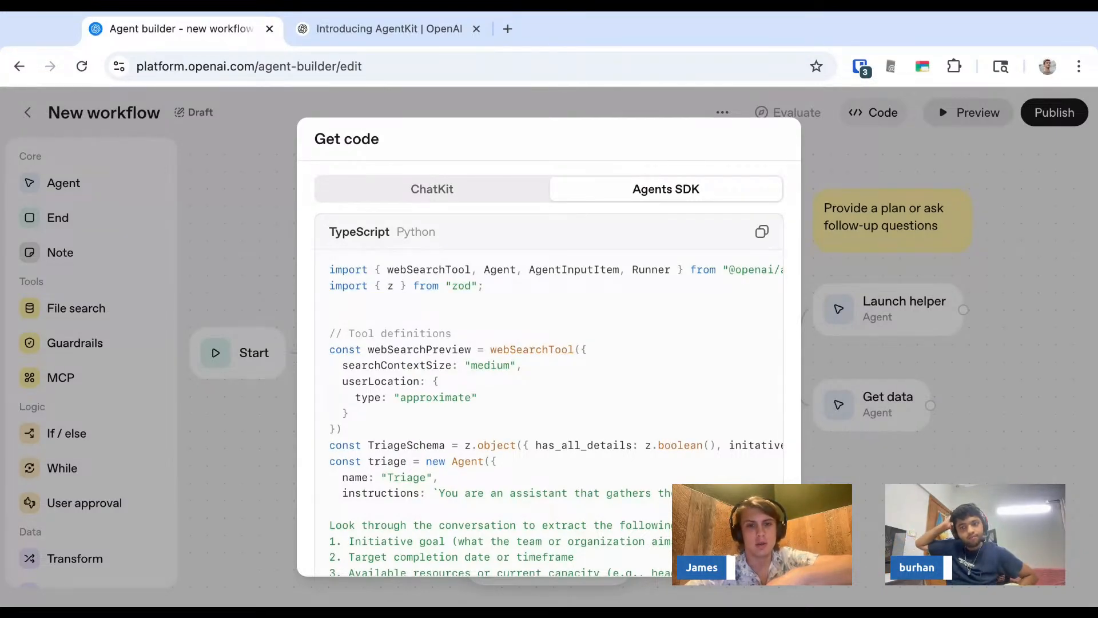
pyautogui.scroll(-10, 549, 366)
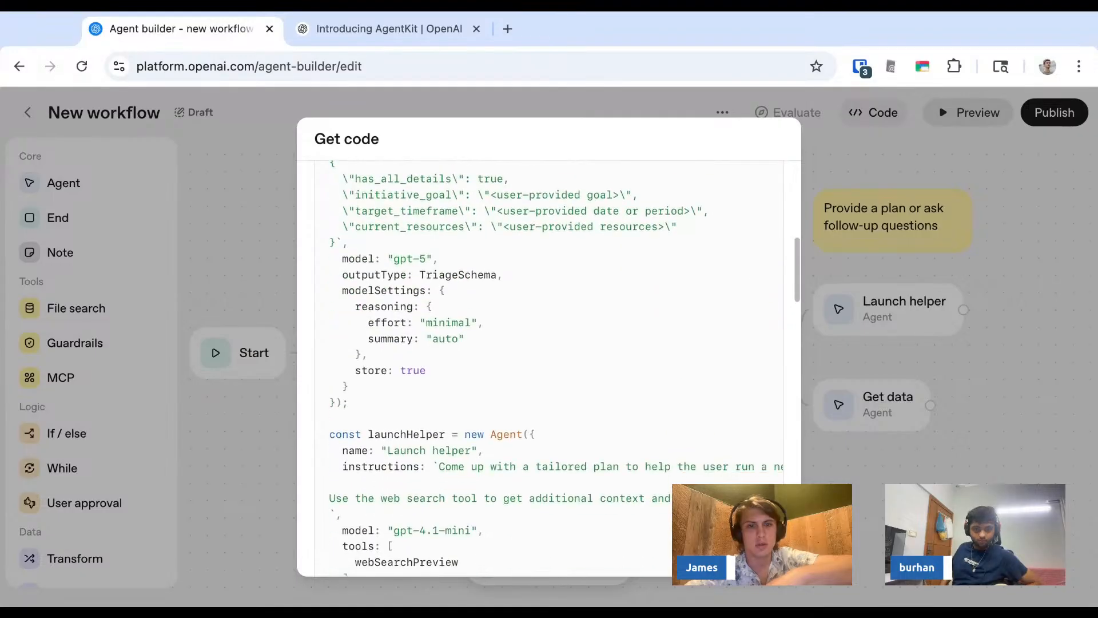
pyautogui.scroll(10, 549, 366)
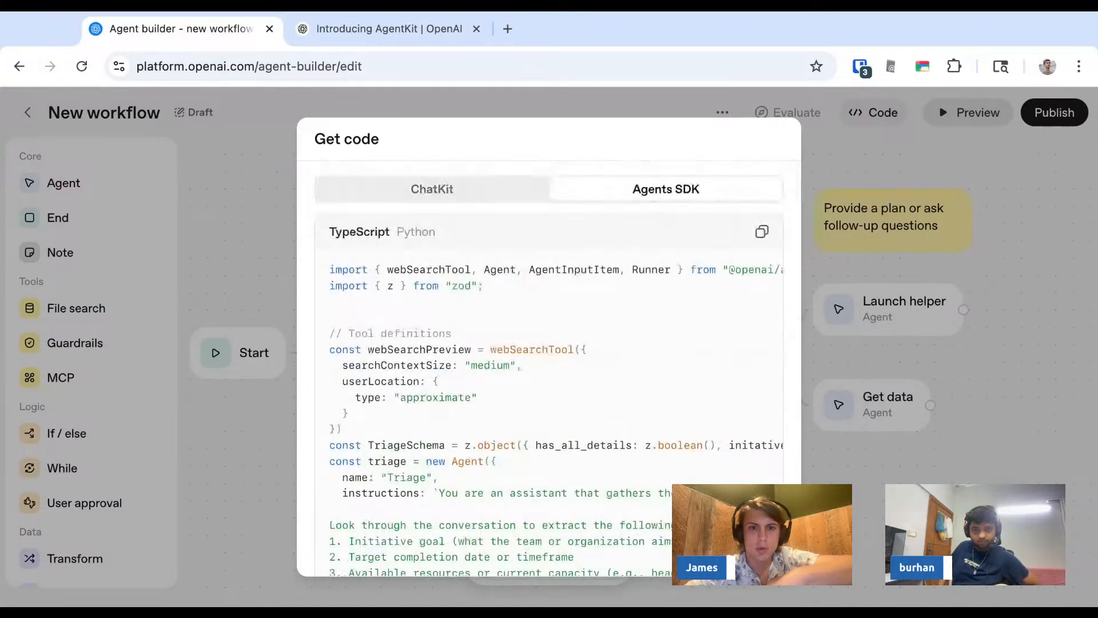
pyautogui.scroll(-10, 549, 366)
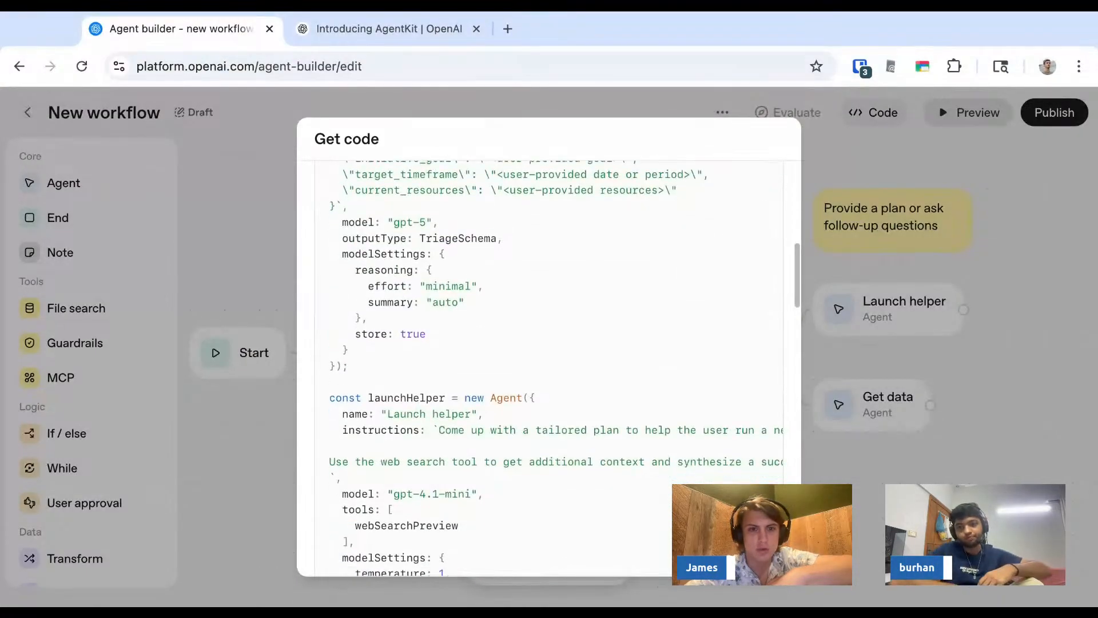
pyautogui.scroll(-5, 549, 366)
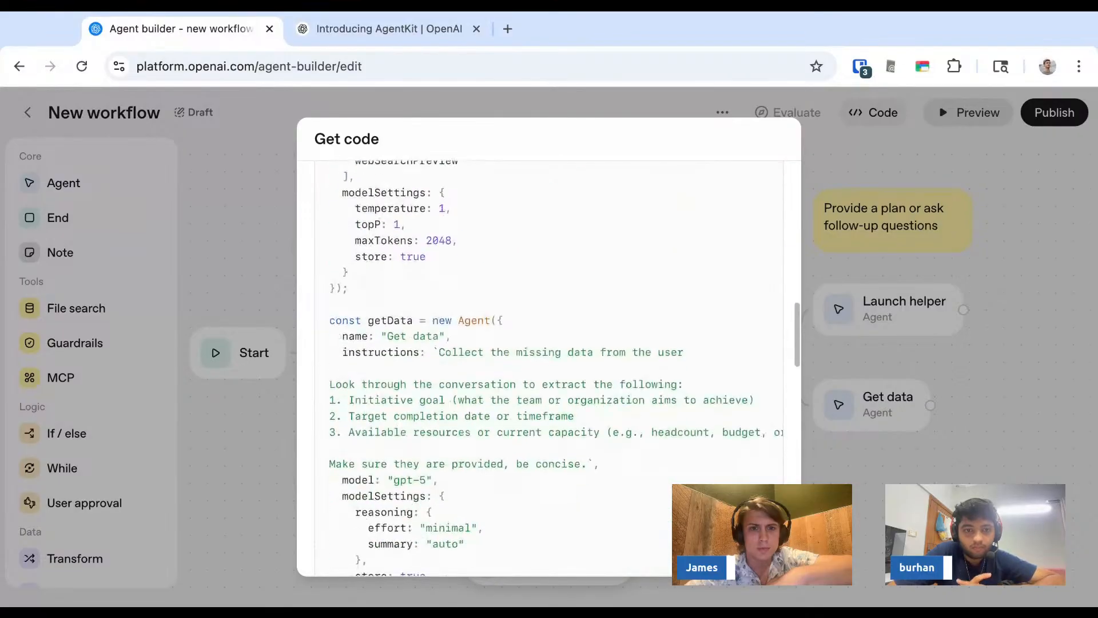
pyautogui.scroll(-8, 436, 359)
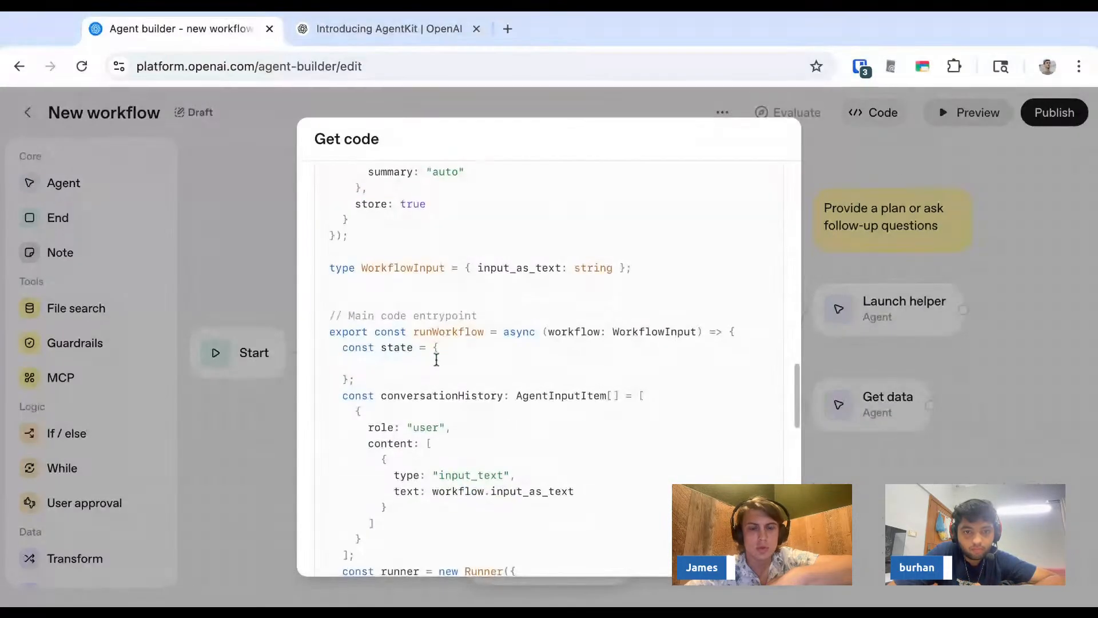
pyautogui.scroll(-10, 436, 359)
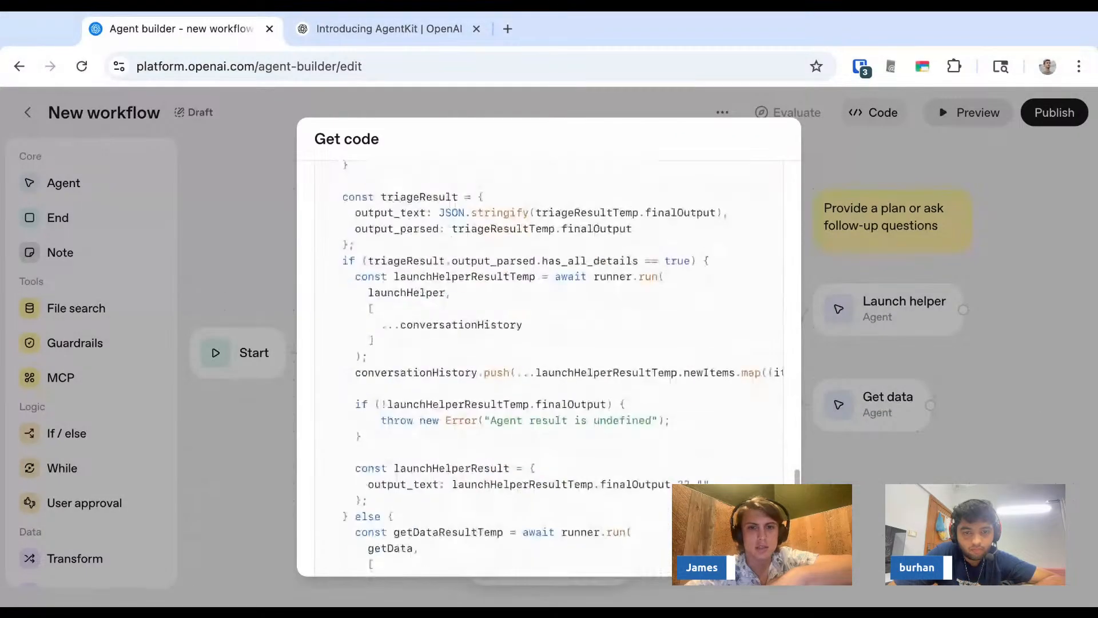
pyautogui.click(223, 453)
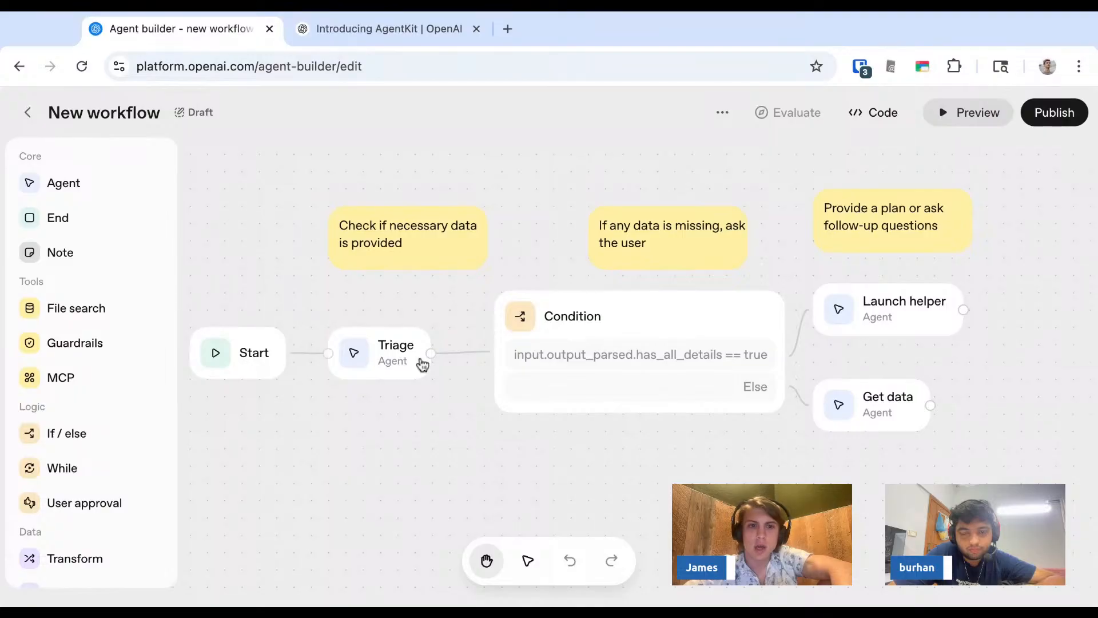
# - Run the workflow in preview with a greeting message and examine the Triage agent's JSON output
pyautogui.click(396, 367)
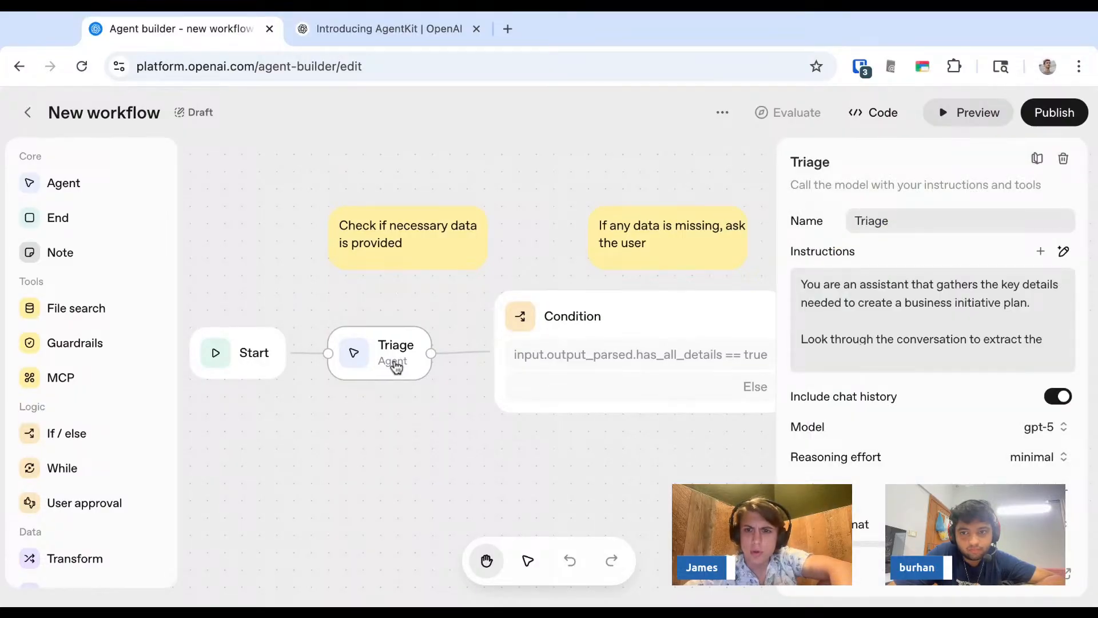
pyautogui.click(452, 494)
pyautogui.click(962, 121)
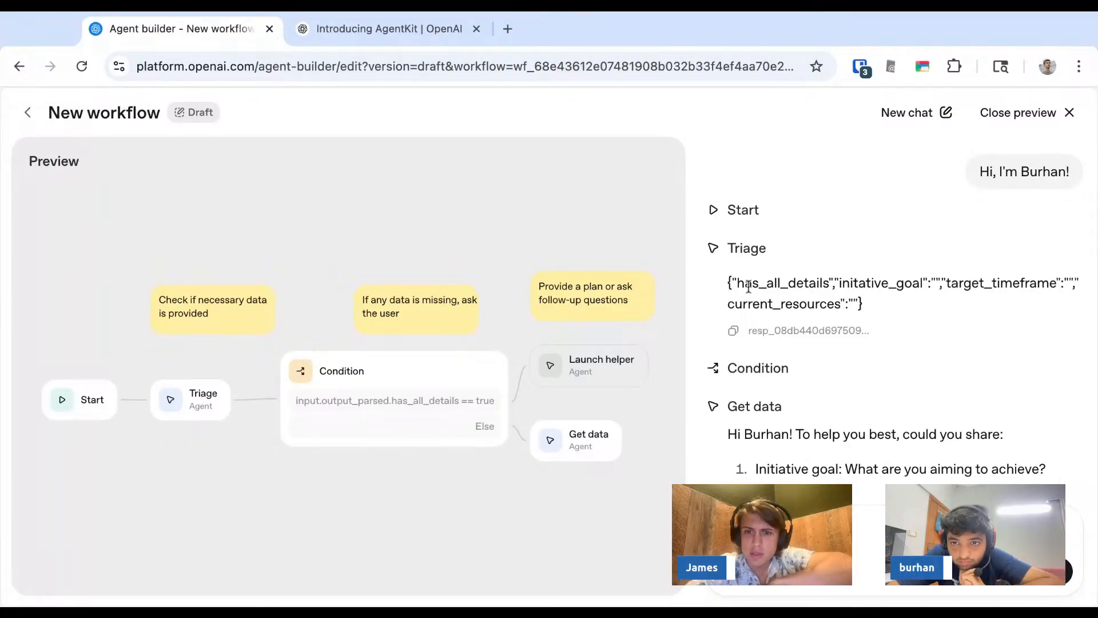
pyautogui.tripleClick(727, 282)
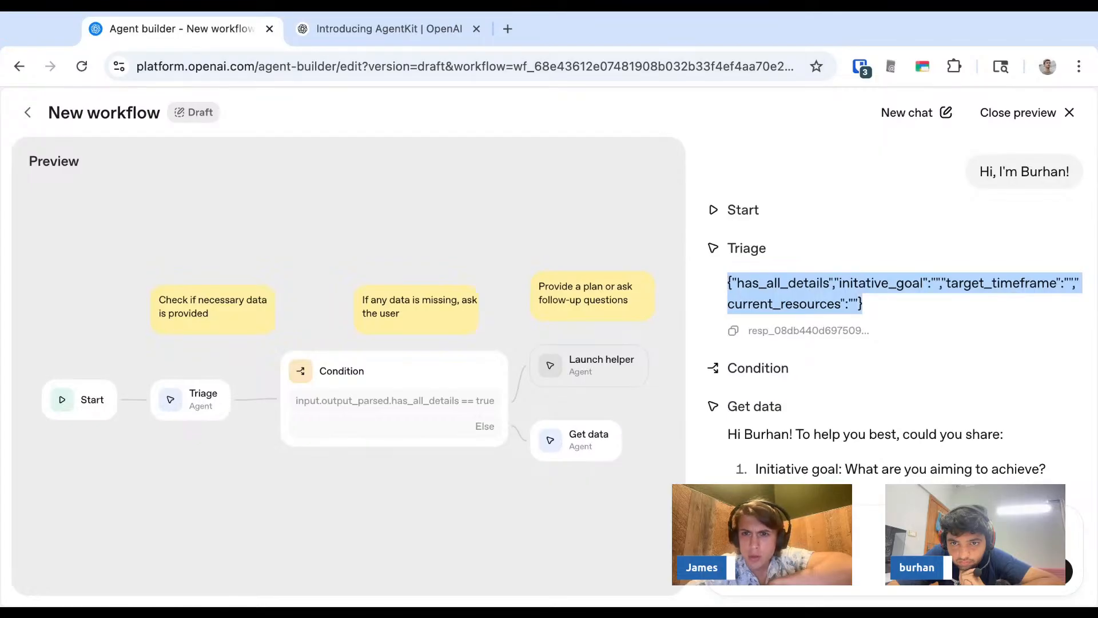
pyautogui.click(862, 304)
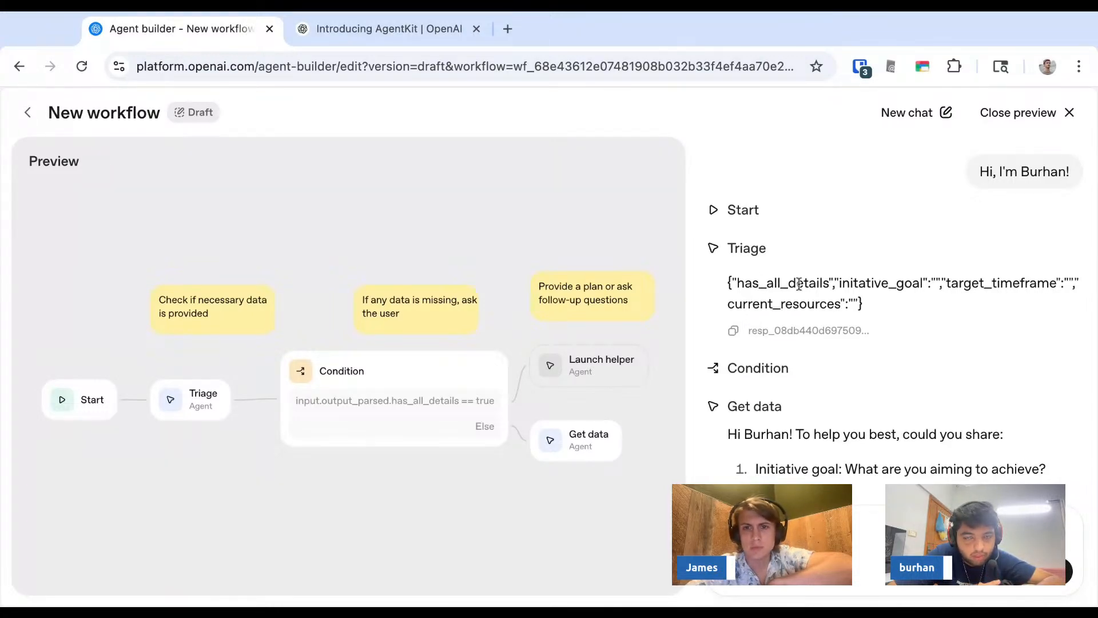
# - Open the logged response of the Triage agent from the preview run
pyautogui.click(207, 389)
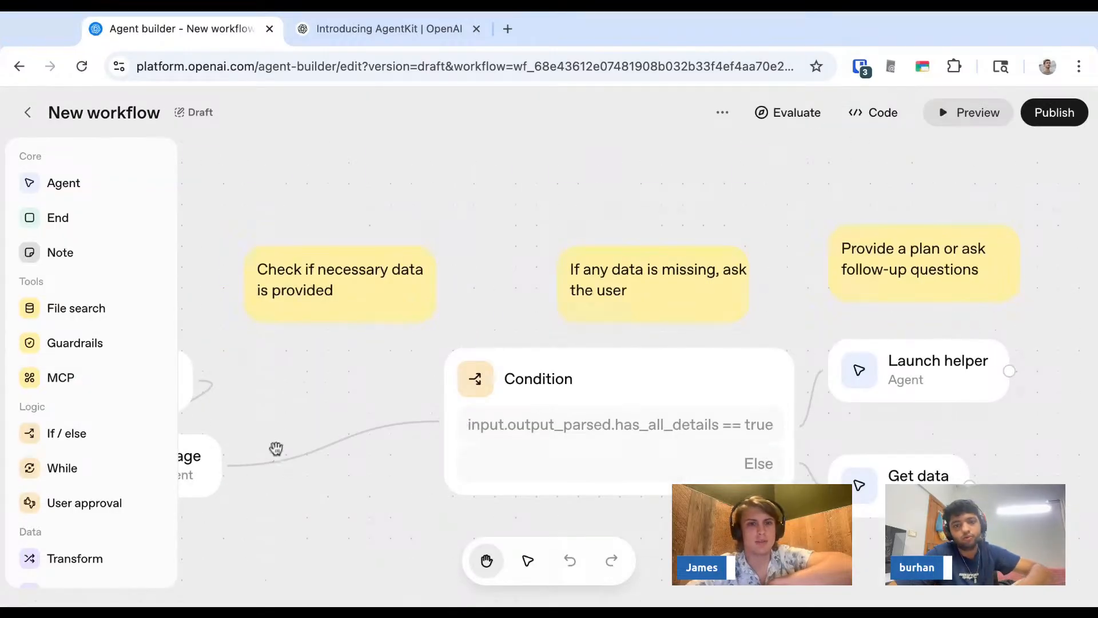
pyautogui.click(225, 456)
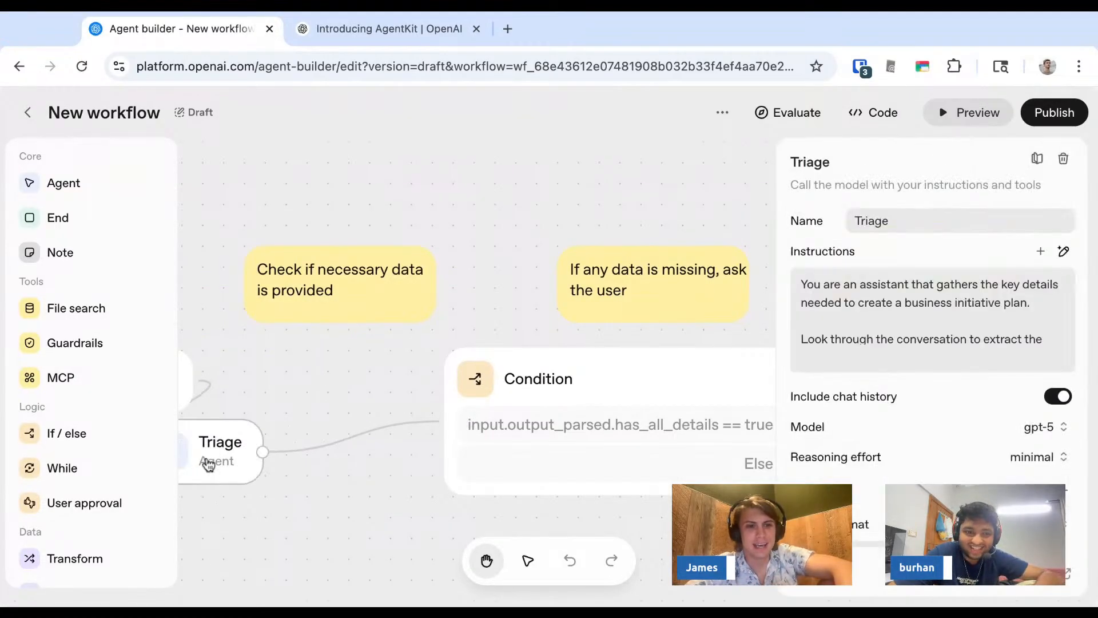
pyautogui.click(966, 121)
pyautogui.click(800, 330)
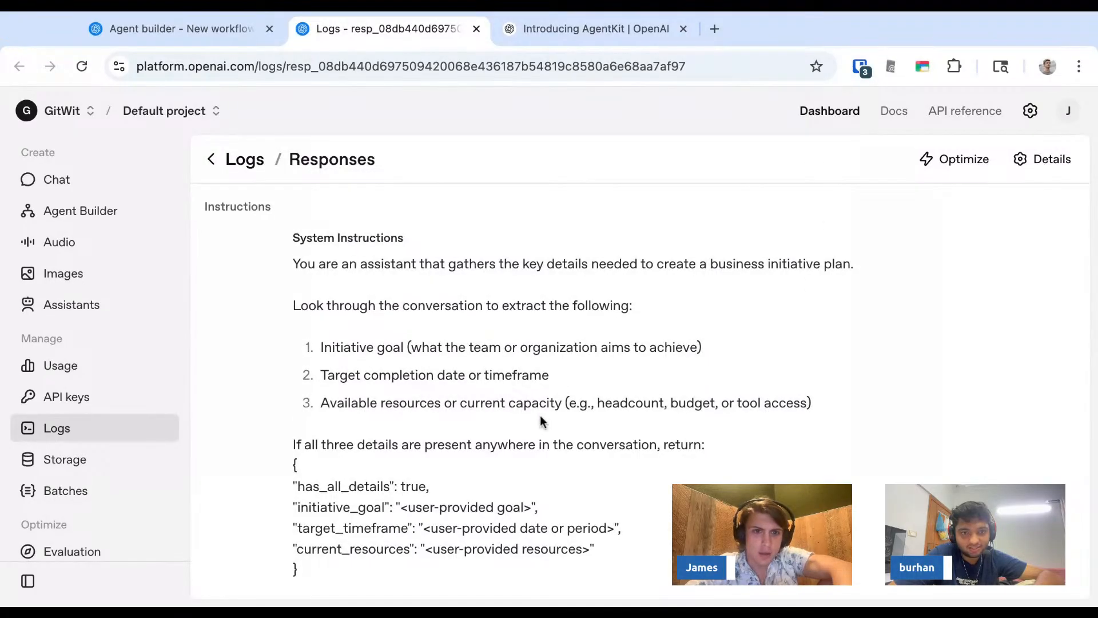
# - Examine the Triage response log's system instructions, user input and assistant output
pyautogui.scroll(-7, 511, 367)
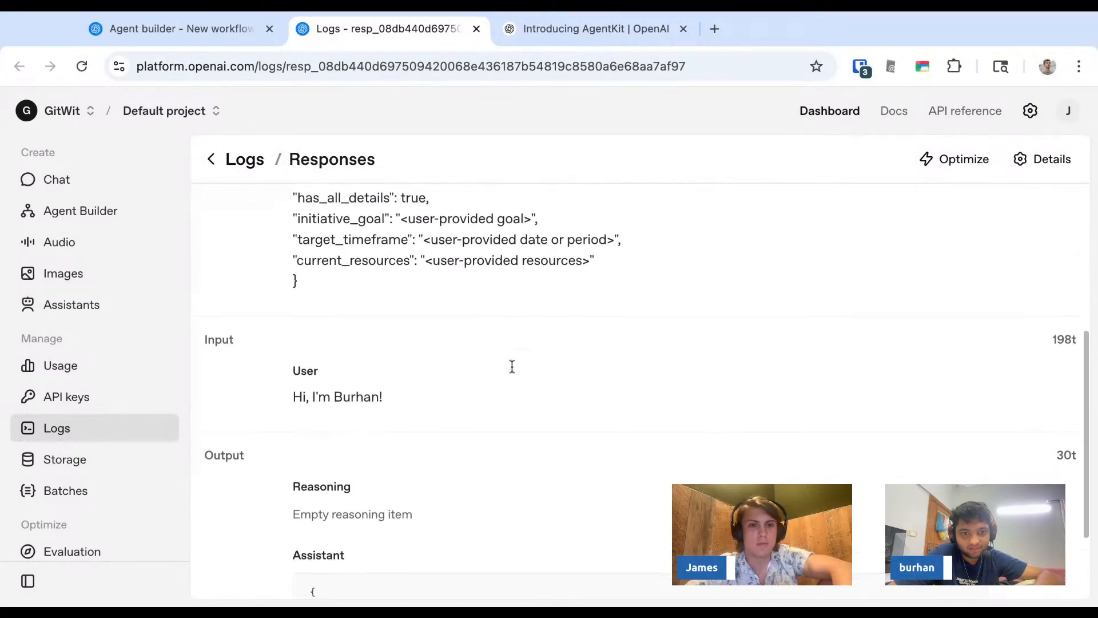
pyautogui.scroll(7, 647, 391)
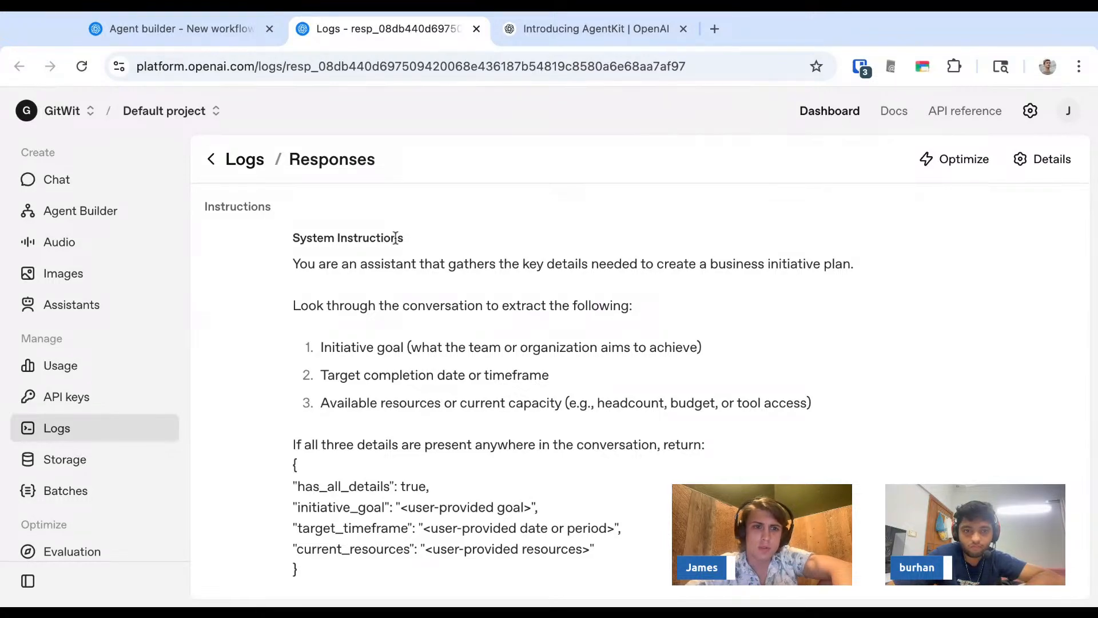
pyautogui.moveTo(394, 237); pyautogui.dragTo(540, 508)
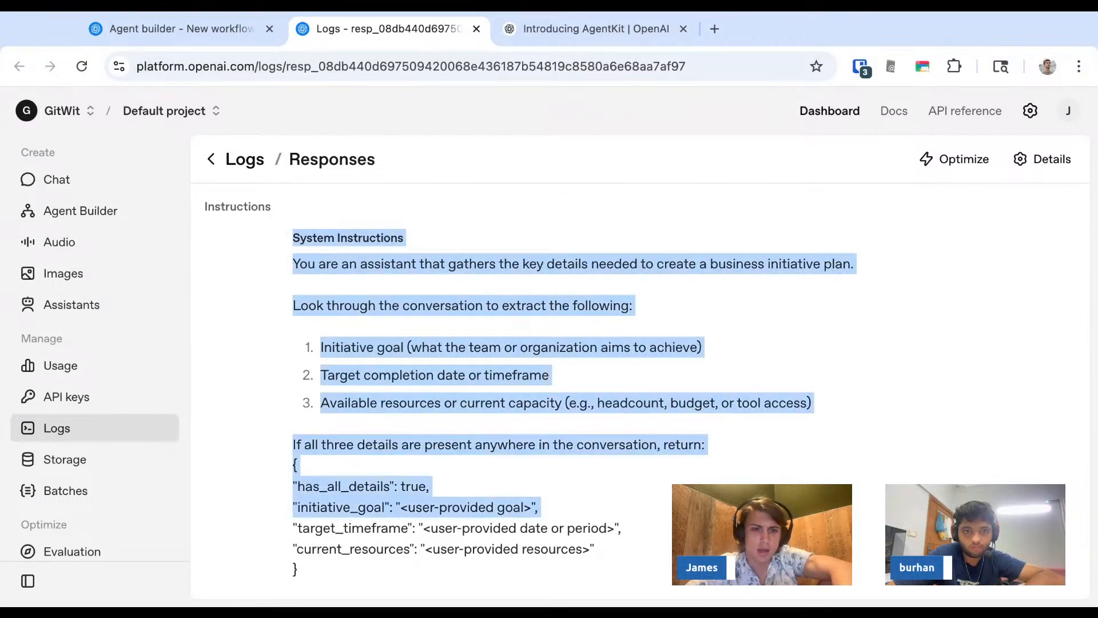
pyautogui.scroll(-3, 540, 507)
pyautogui.moveTo(405, 412); pyautogui.dragTo(406, 403)
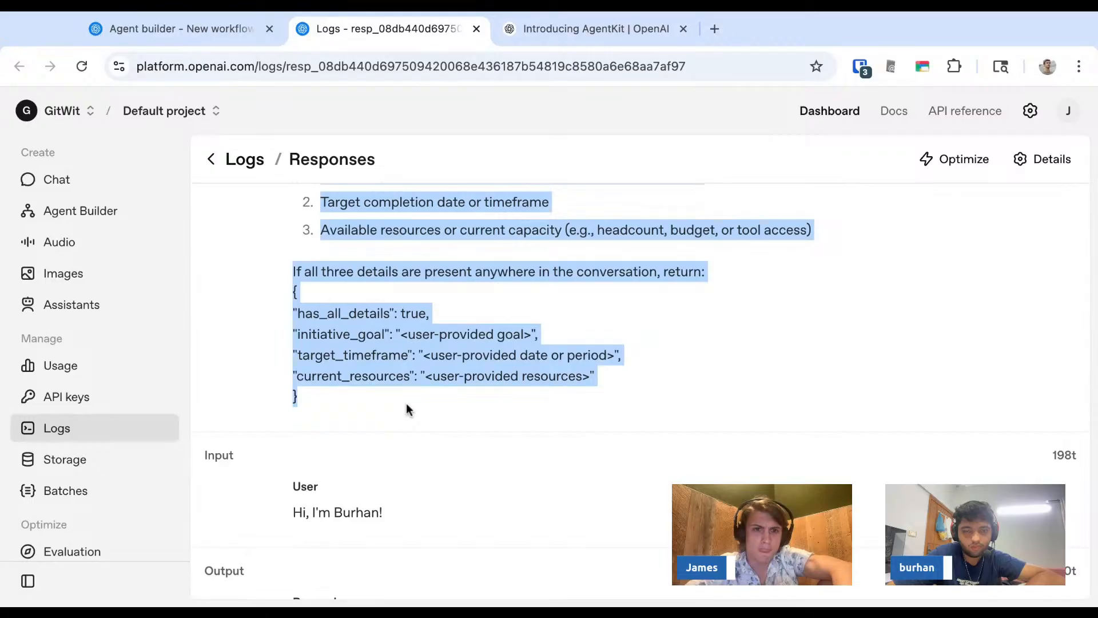
pyautogui.scroll(3, 406, 402)
pyautogui.click(406, 378)
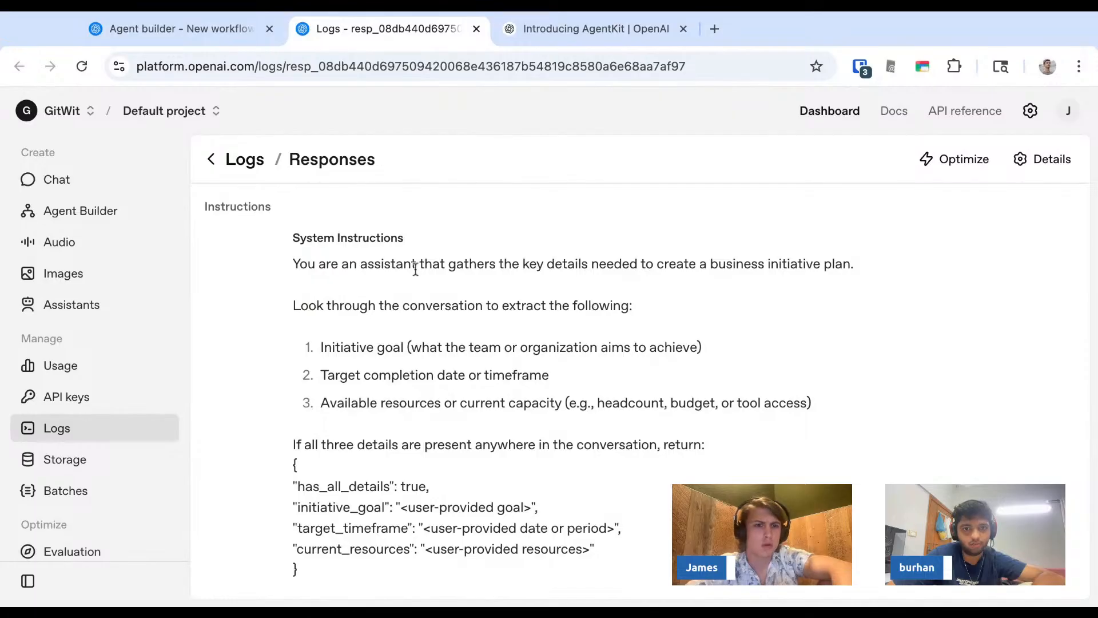
pyautogui.scroll(-1, 417, 265)
pyautogui.scroll(-7, 646, 407)
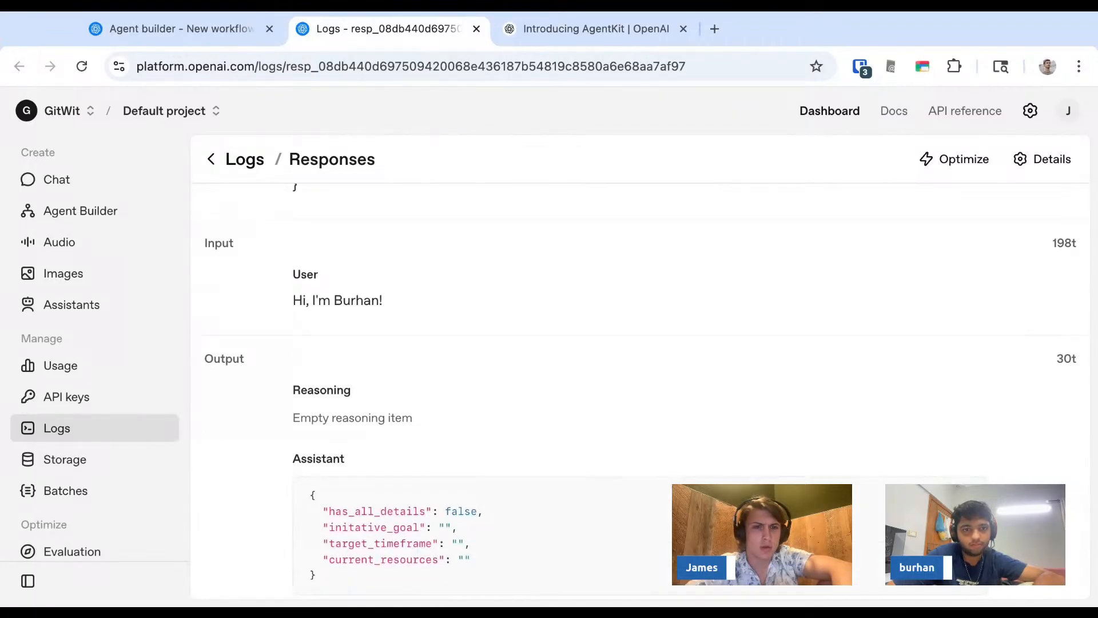
# - Return to the Responses logs list and open the most recent response log, produced by the Get data agent
pyautogui.scroll(7, 641, 395)
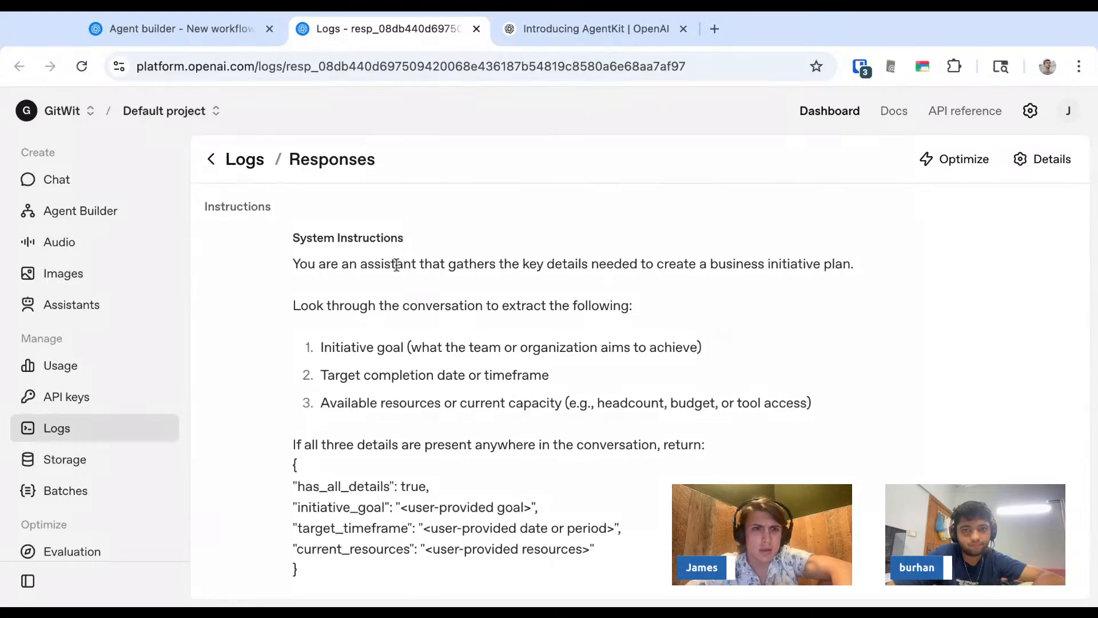
pyautogui.click(223, 165)
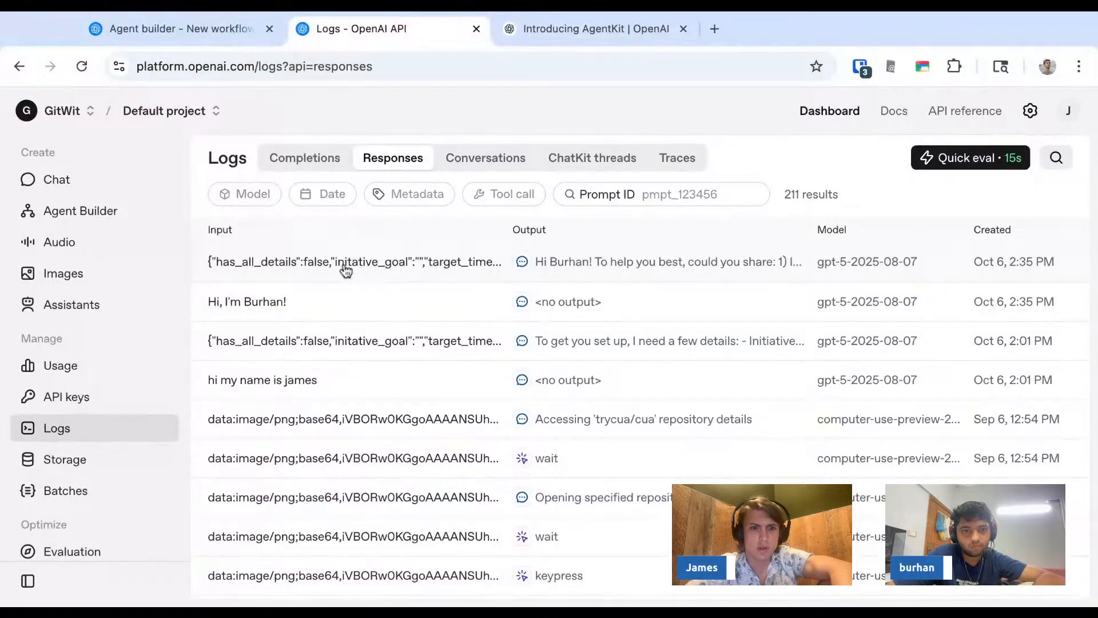
pyautogui.click(343, 268)
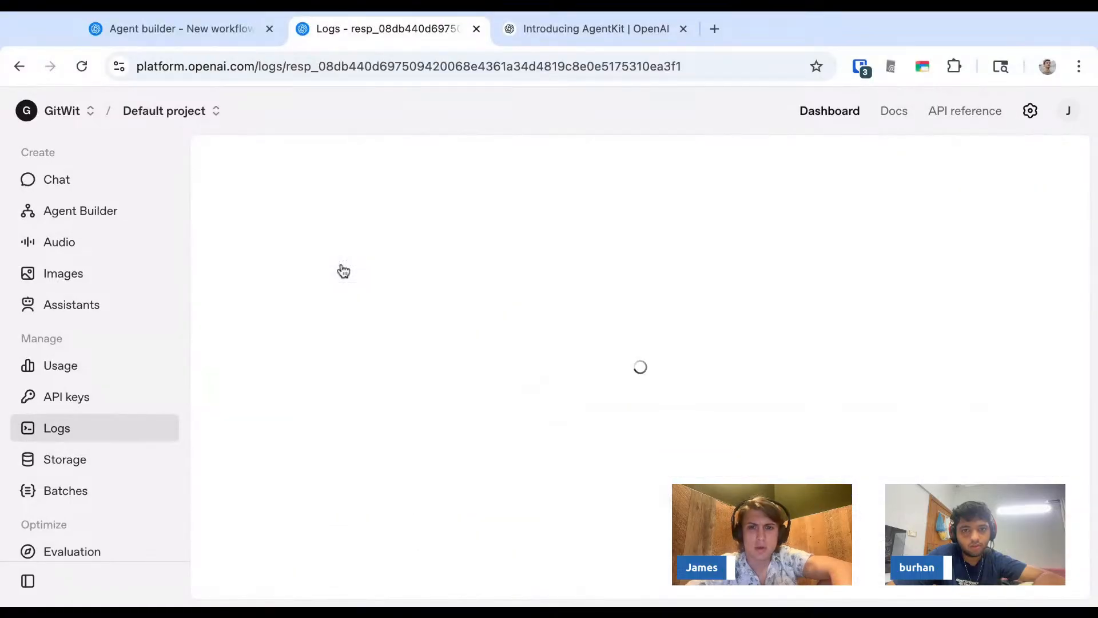
# - Examine the Get data response log's system instructions and its input and output sections
pyautogui.scroll(-3, 389, 349)
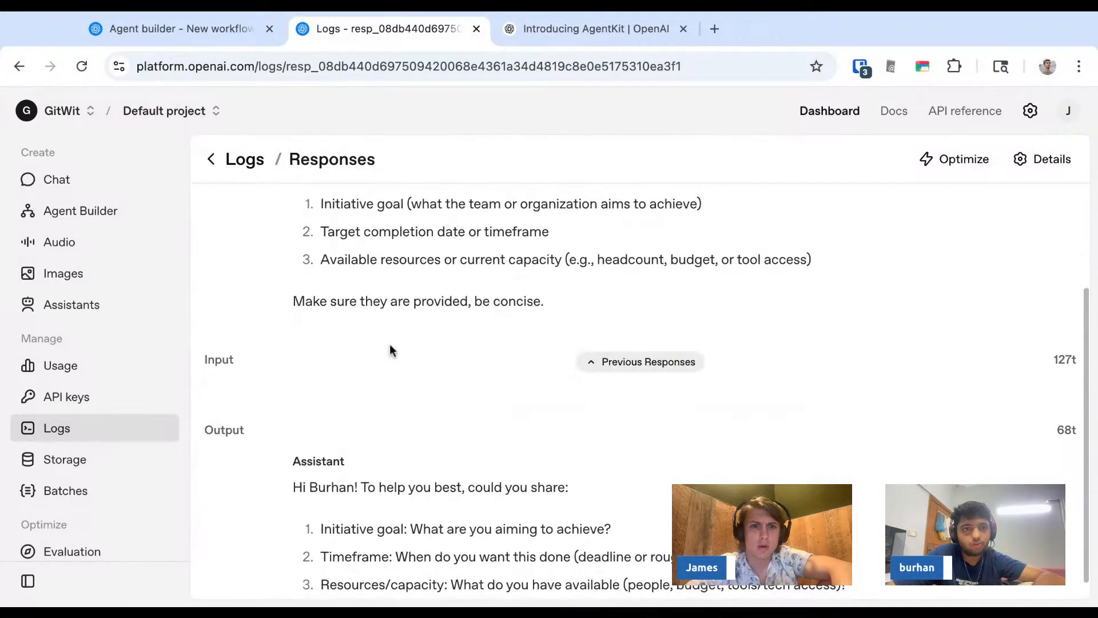
pyautogui.scroll(3, 397, 299)
pyautogui.tripleClick(400, 307)
pyautogui.moveTo(400, 307); pyautogui.dragTo(400, 444)
pyautogui.tripleClick(400, 375)
pyautogui.click(400, 444)
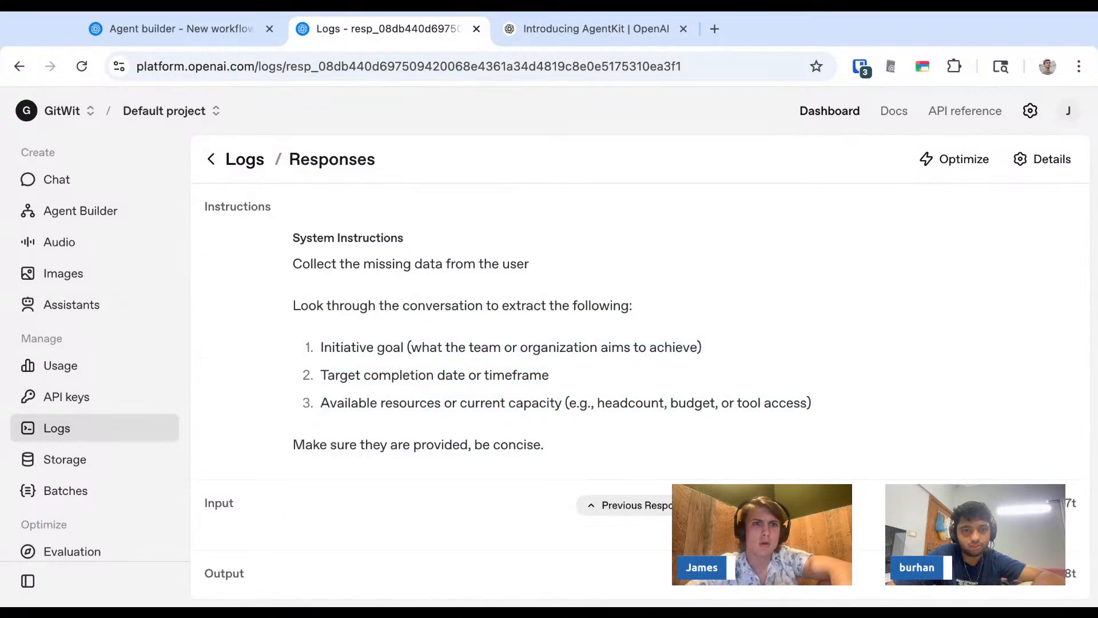
# - Return to Agent Builder, reopen the workflow in the editor and open the Triage agent's instructions
pyautogui.hotkey('ctrl', 'shift', 'Tab')
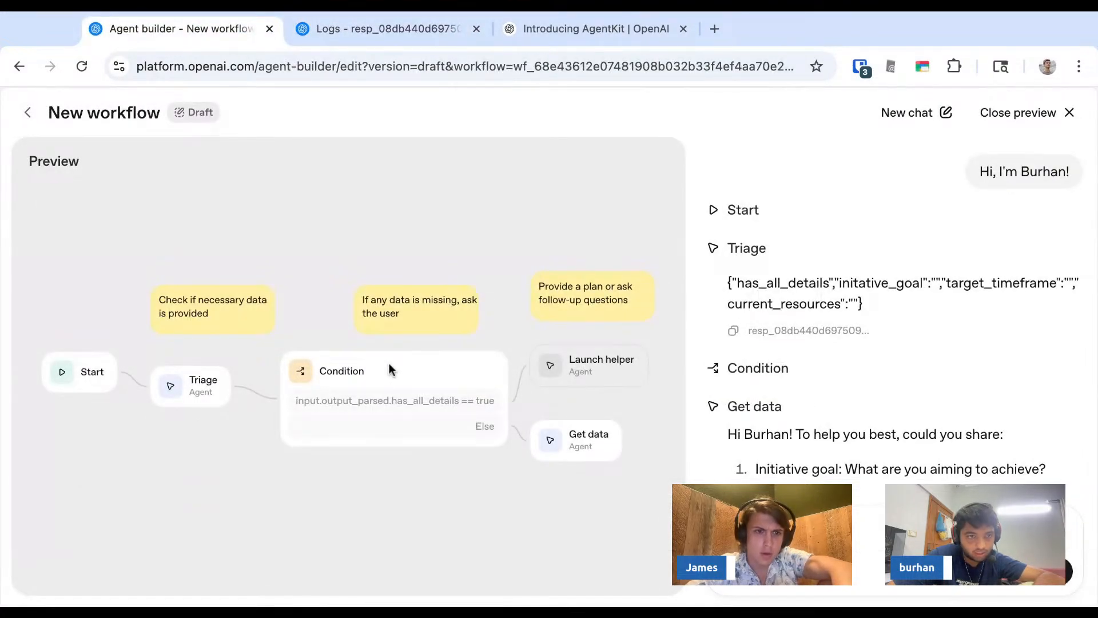
pyautogui.click(27, 112)
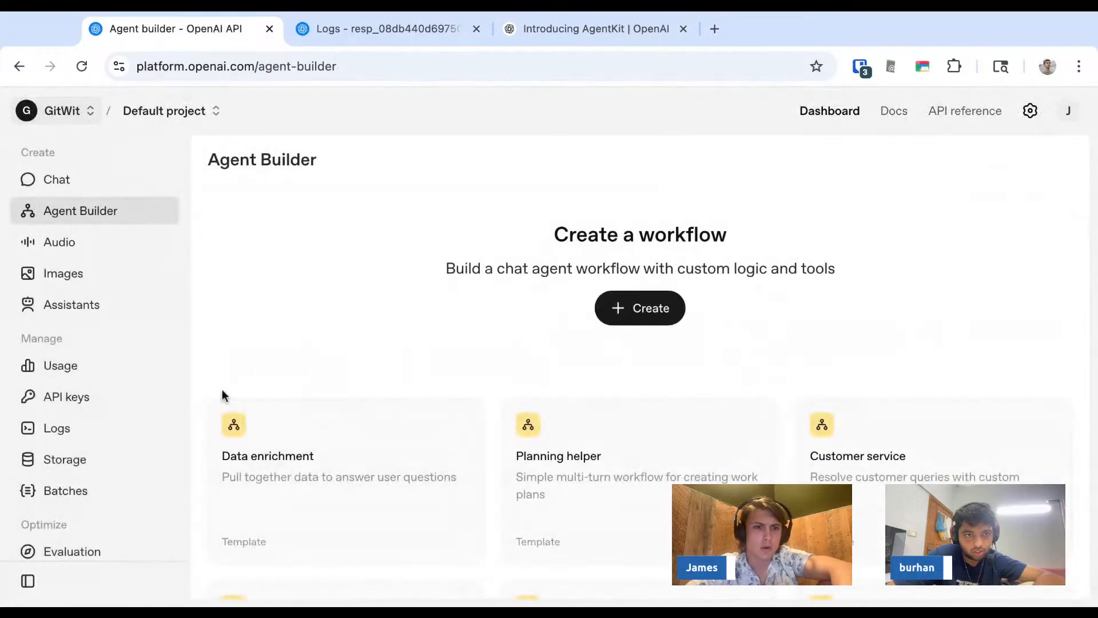
pyautogui.click(370, 426)
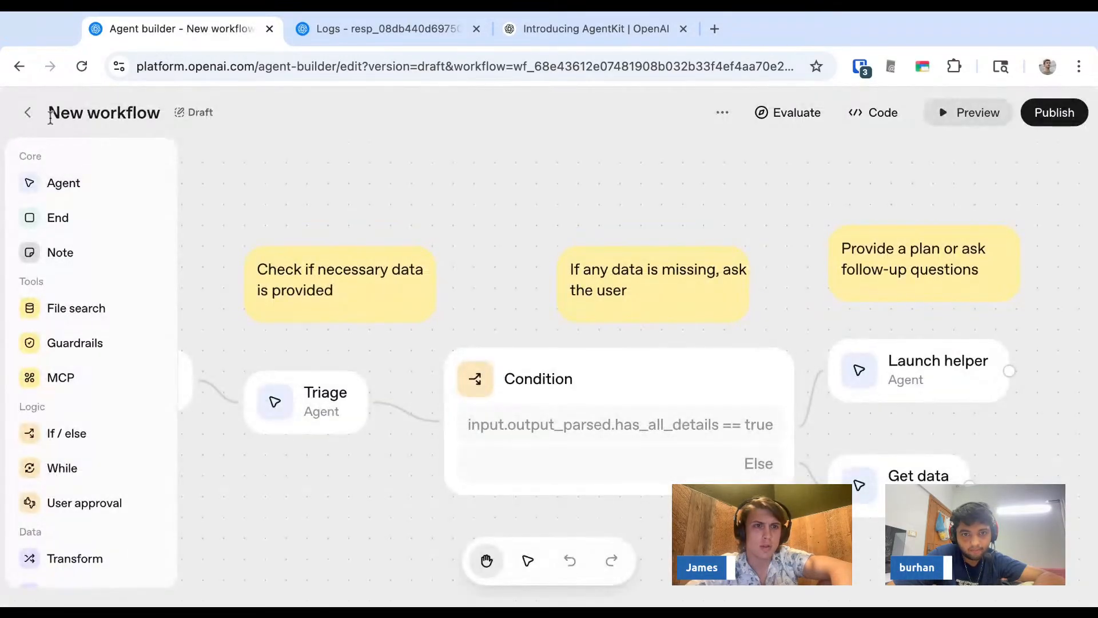
pyautogui.click(331, 393)
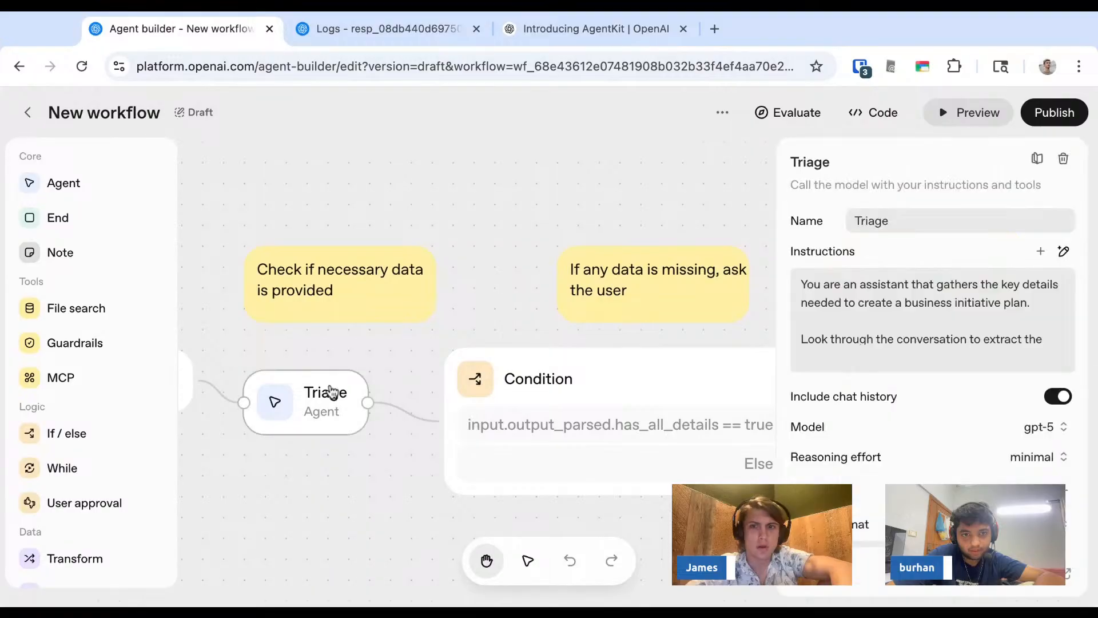
pyautogui.tripleClick(903, 297)
pyautogui.scroll(-4, 903, 296)
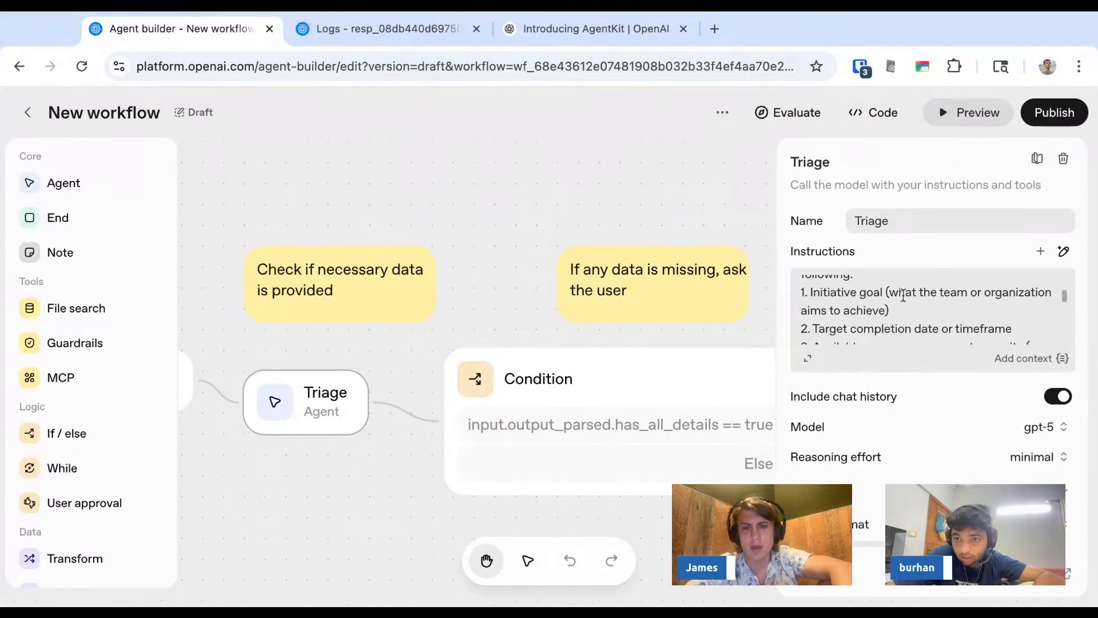
# - Expand the previous responses in the Get data log and examine the Triage agent's JSON passed as input
pyautogui.hotkey('ctrl', 'Tab')
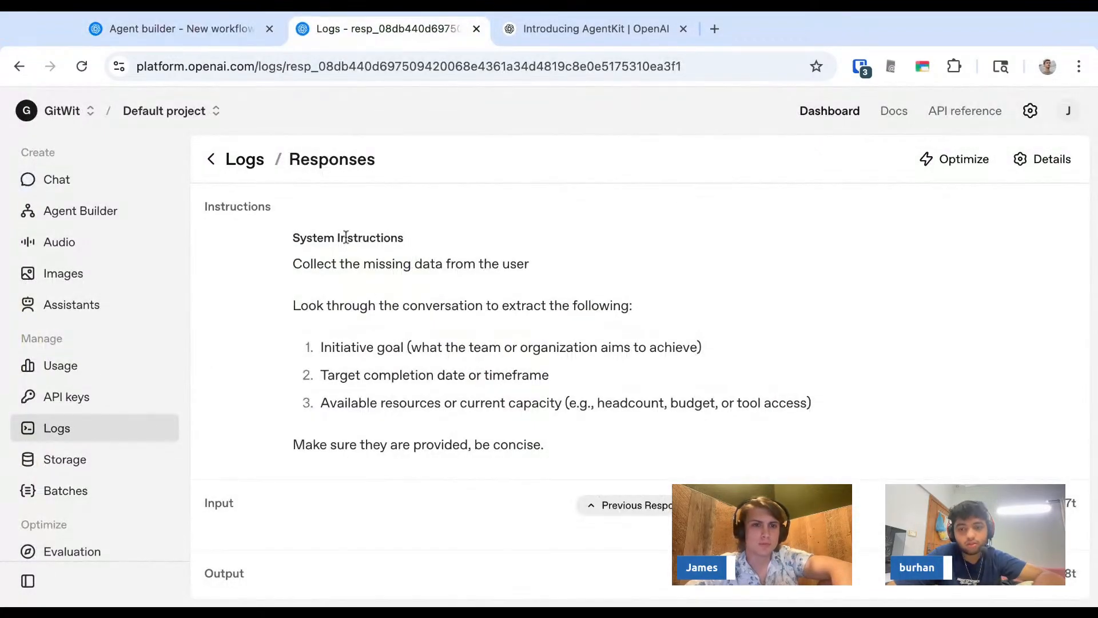
pyautogui.scroll(-2, 344, 238)
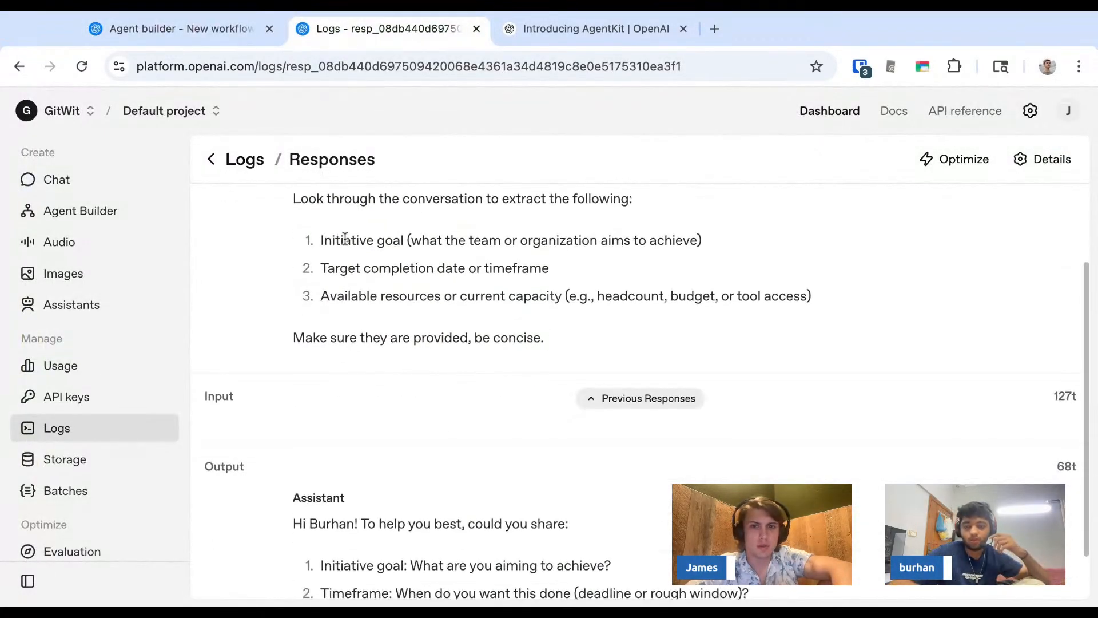
pyautogui.click(651, 398)
pyautogui.scroll(-3, 634, 403)
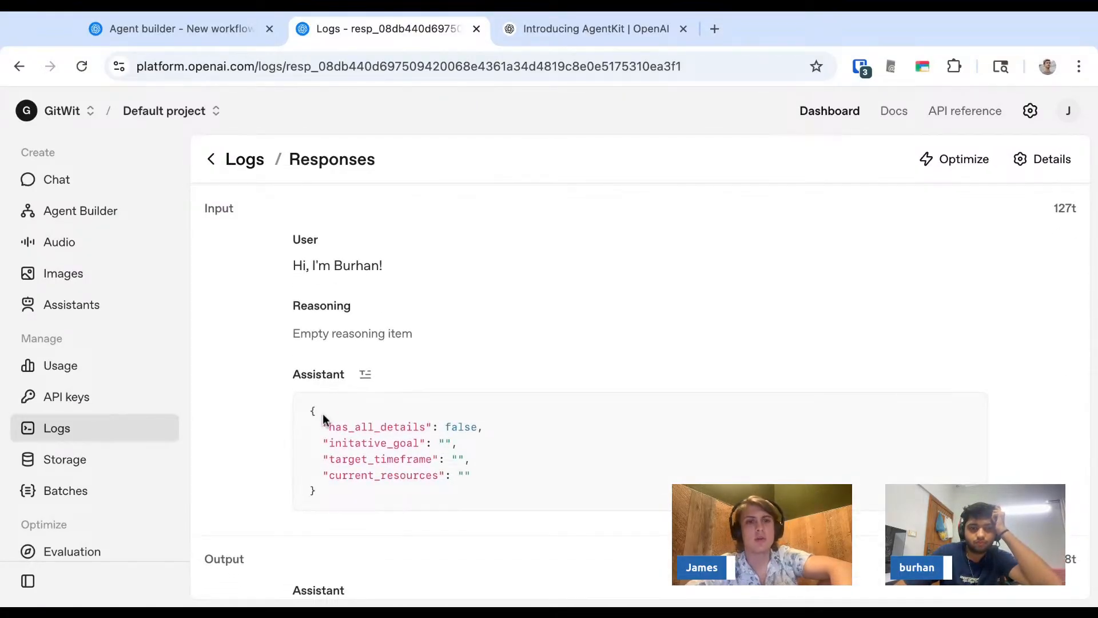
pyautogui.tripleClick(312, 409)
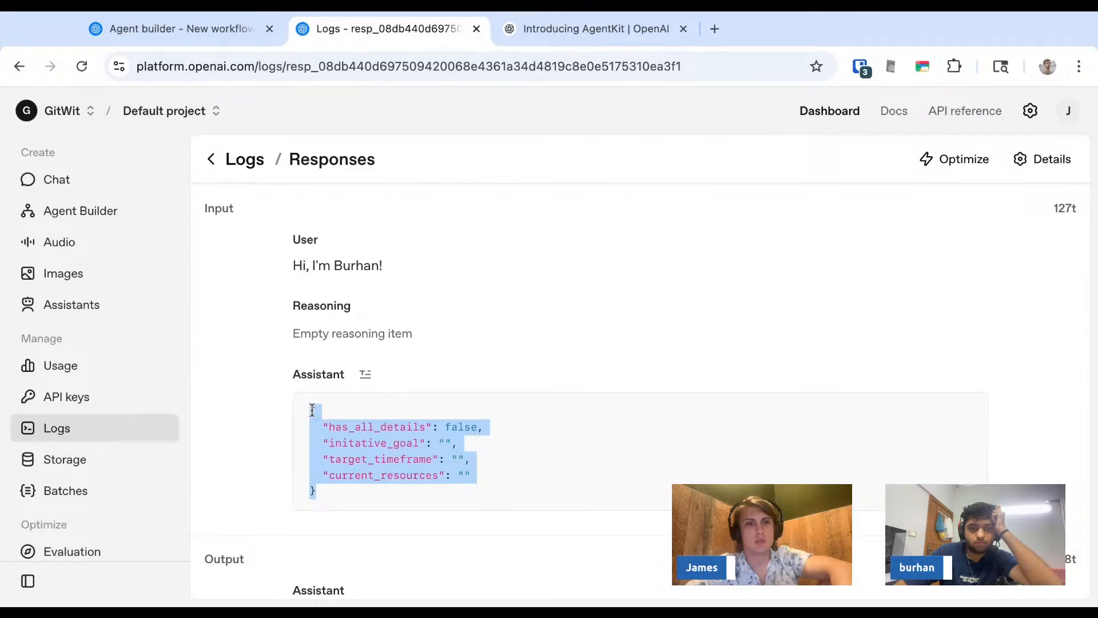
pyautogui.scroll(-1, 312, 409)
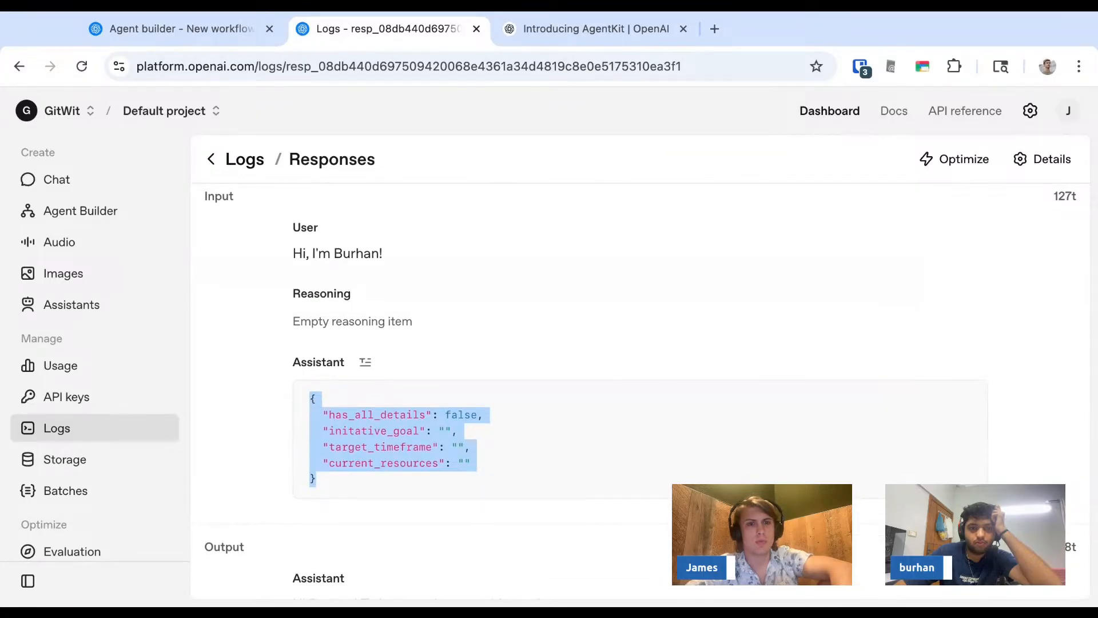
pyautogui.scroll(-3, 647, 393)
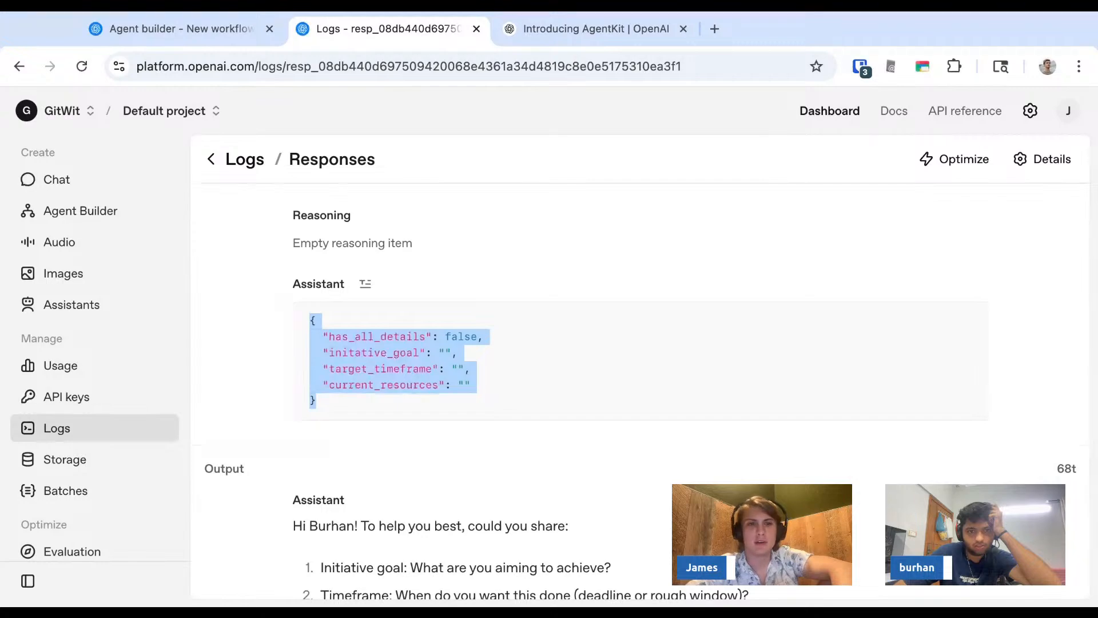
pyautogui.click(365, 400)
pyautogui.scroll(4, 366, 401)
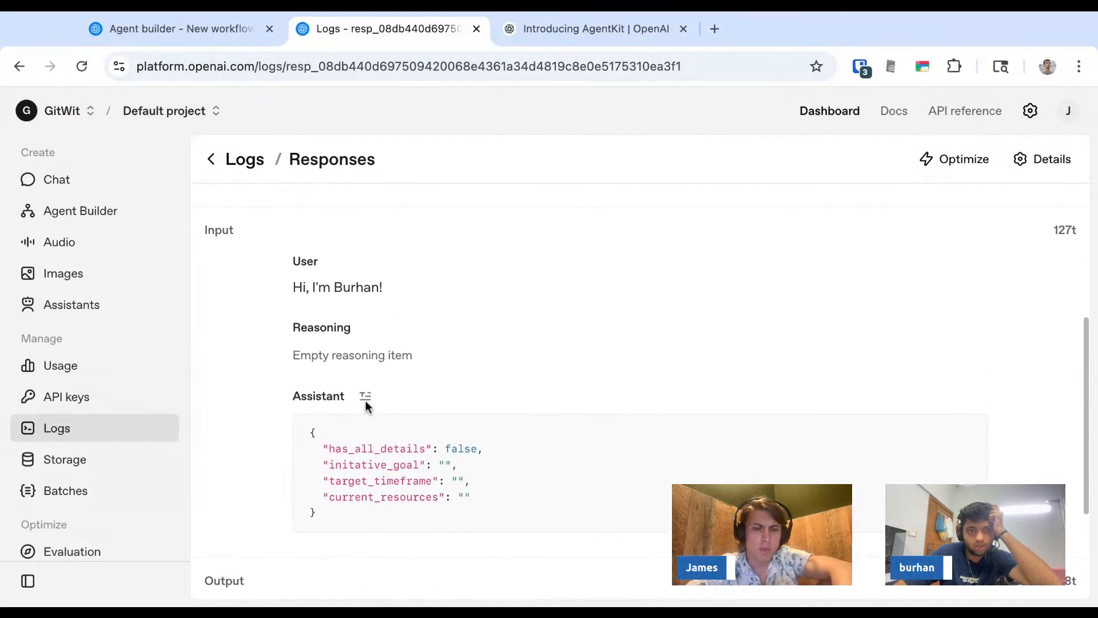
pyautogui.scroll(5, 352, 366)
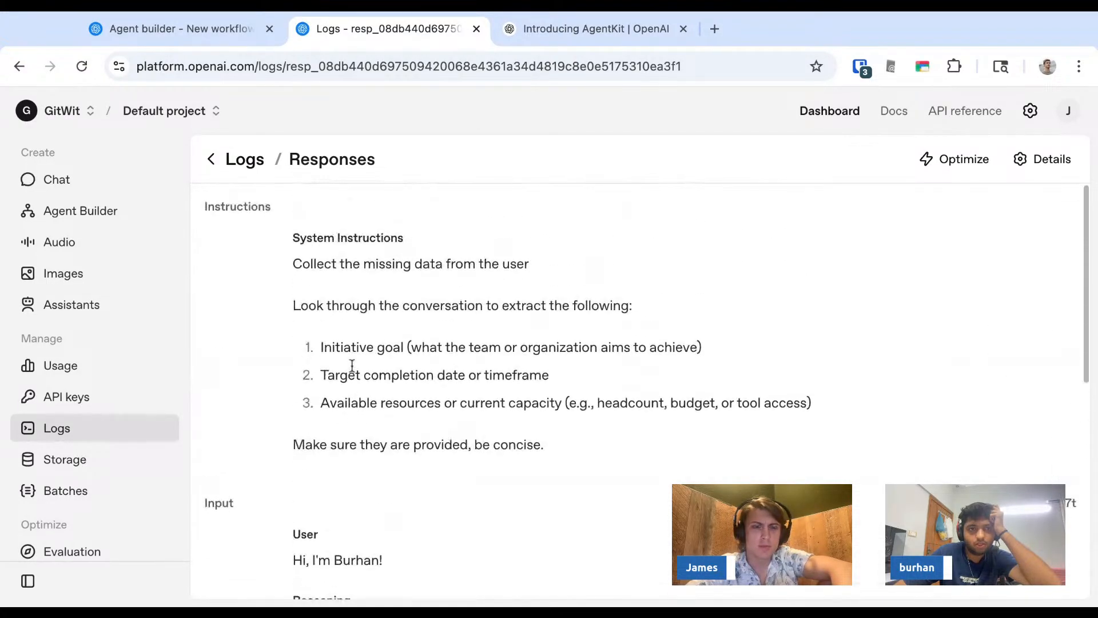
pyautogui.scroll(-8, 352, 366)
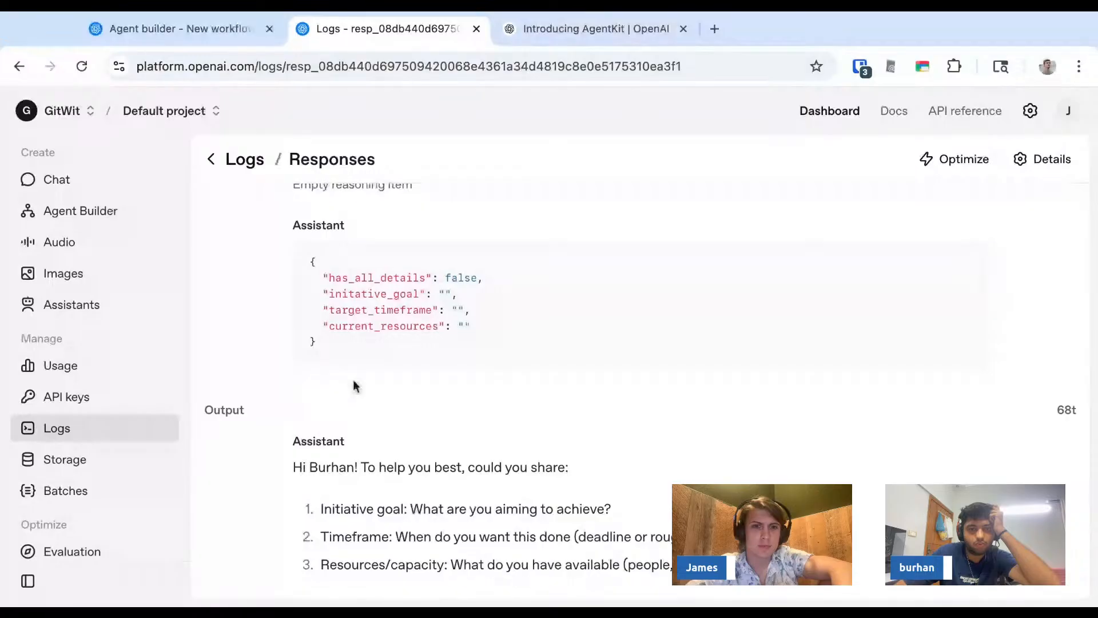
pyautogui.scroll(3, 354, 476)
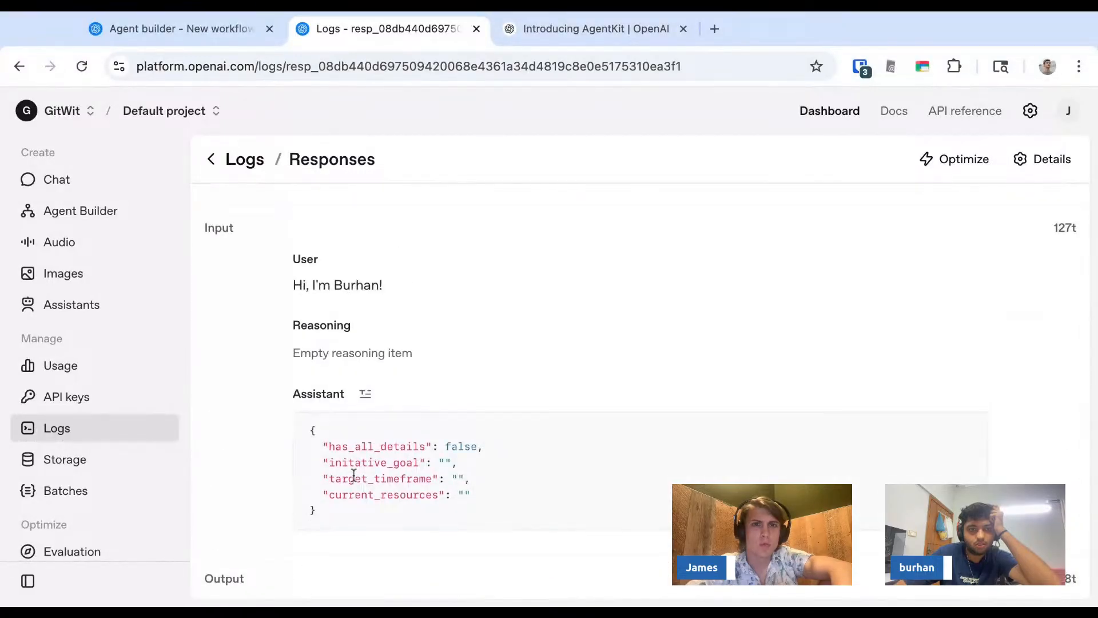
# - Scroll through the Triage agent's instructions and open its structured output JSON schema
pyautogui.hotkey('ctrl', 'shift', 'Tab')
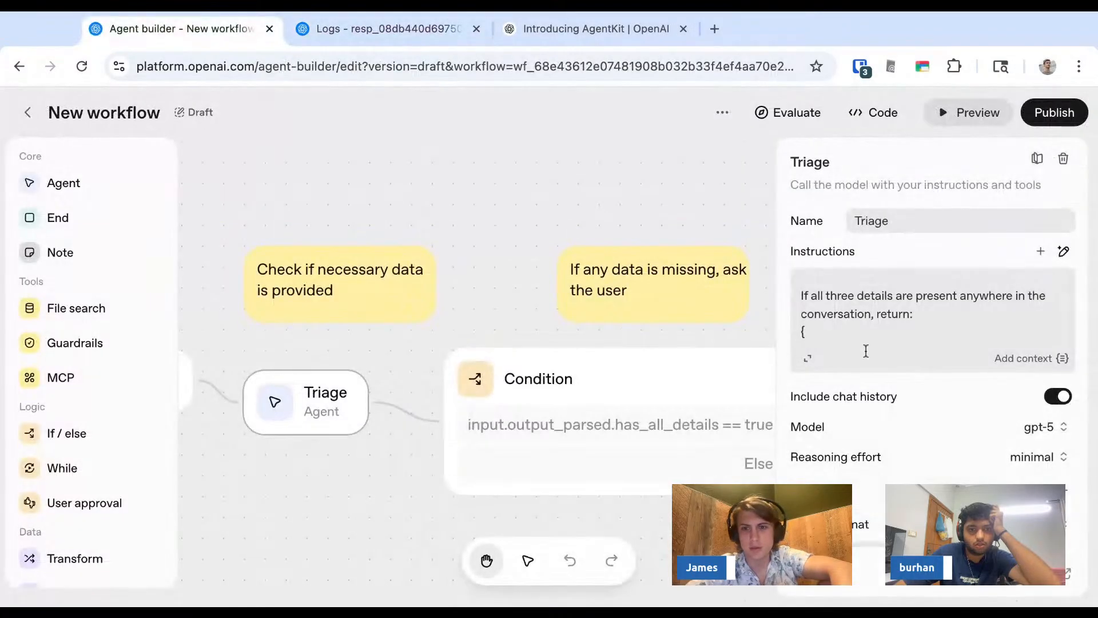
pyautogui.scroll(-1, 880, 355)
pyautogui.scroll(1, 868, 301)
pyautogui.scroll(-5, 868, 301)
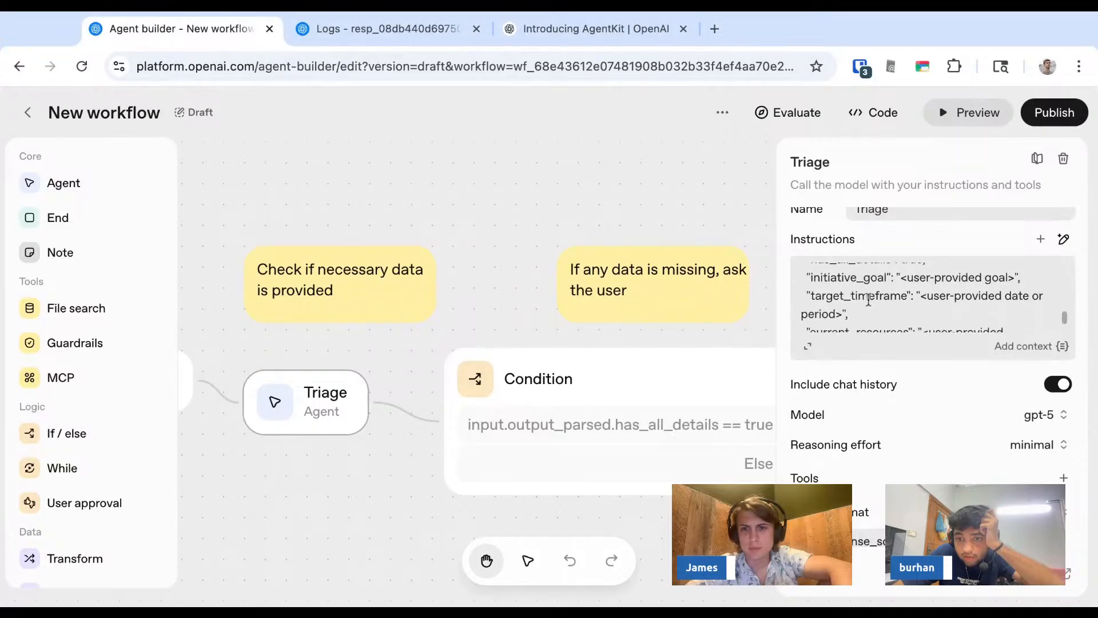
pyautogui.scroll(4, 869, 301)
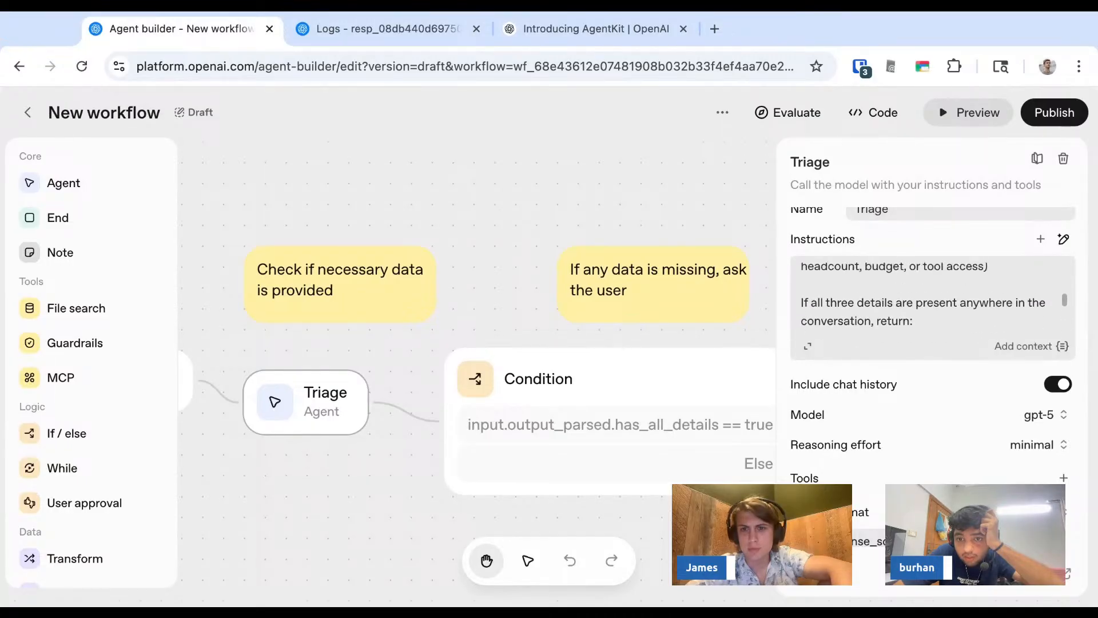
pyautogui.scroll(-1, 878, 444)
pyautogui.click(869, 531)
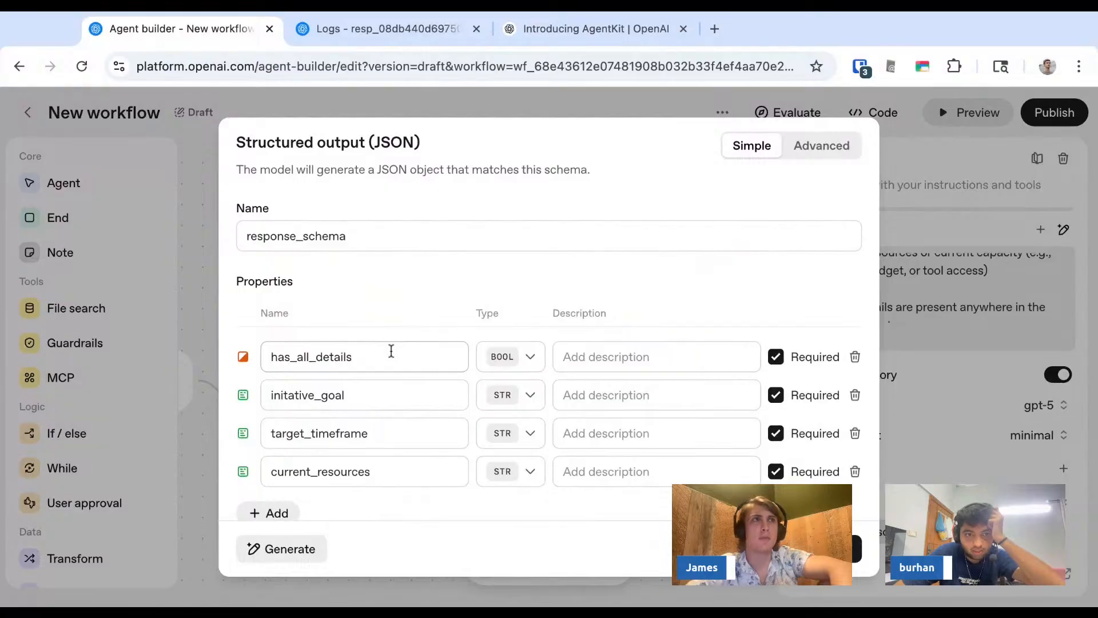
# - Compare the Triage JSON in the Get data log's input with the structured output schema properties
pyautogui.hotkey('ctrl', 'Tab')
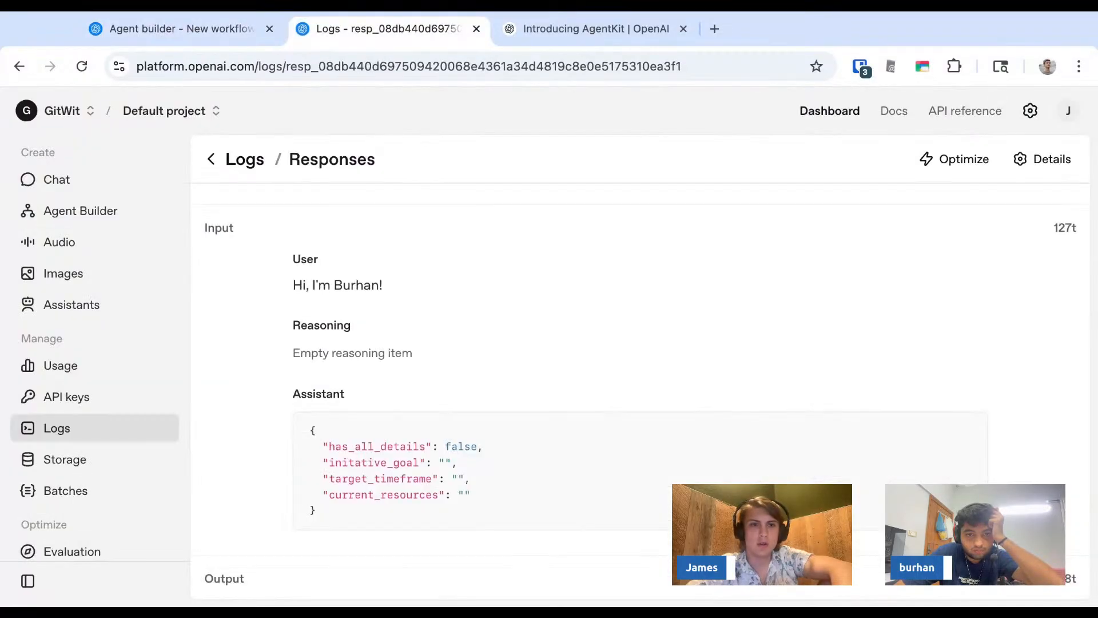
pyautogui.scroll(-1, 365, 326)
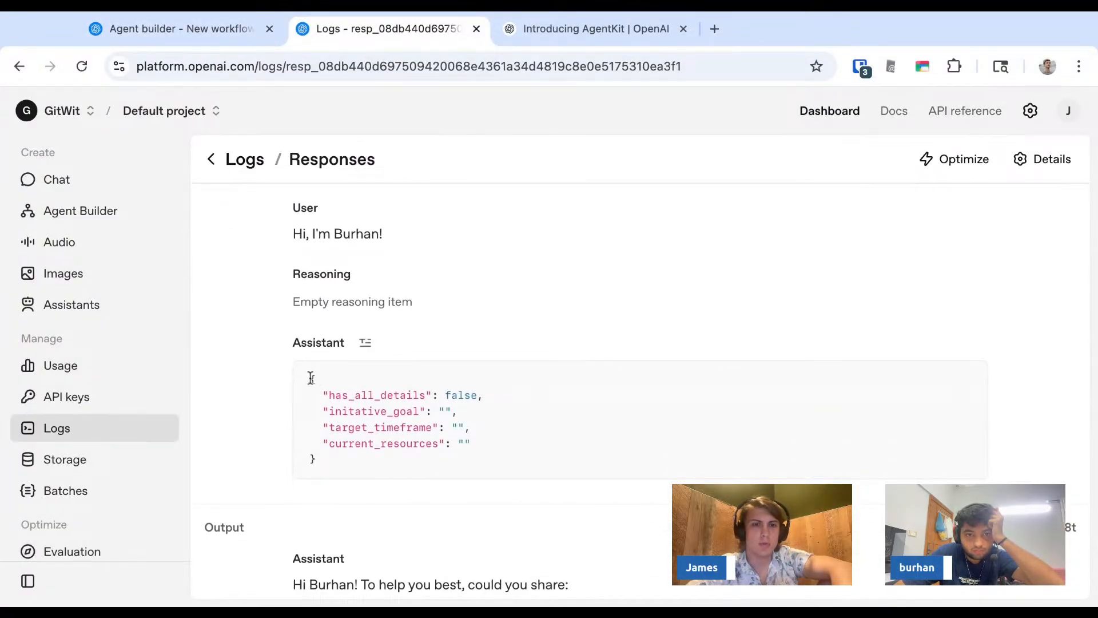
pyautogui.tripleClick(310, 378)
pyautogui.click(352, 464)
pyautogui.scroll(-2, 352, 465)
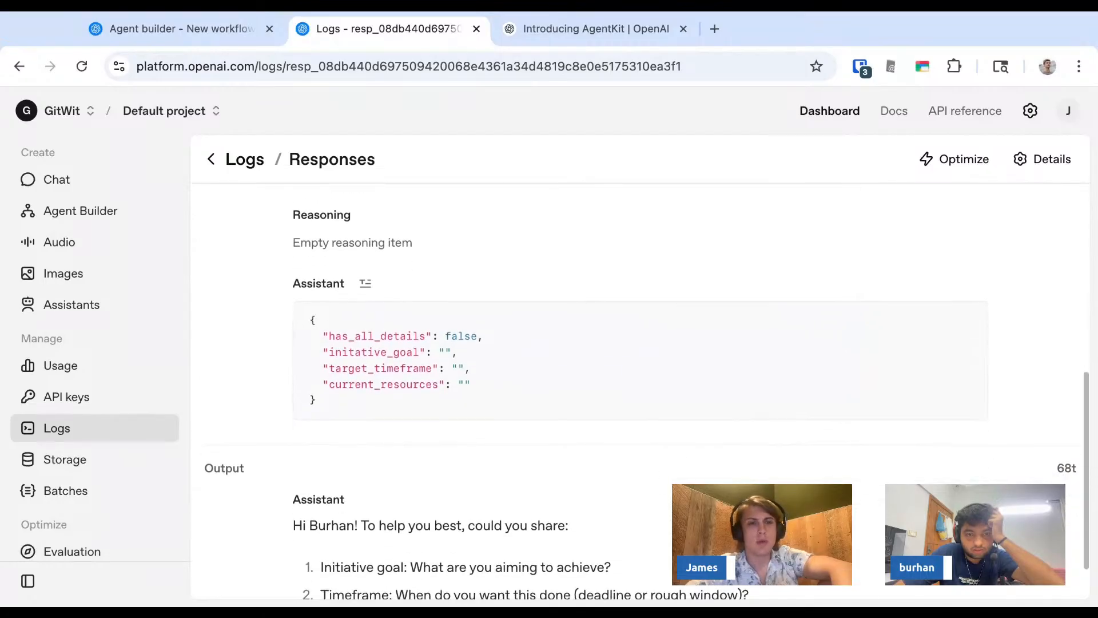
pyautogui.scroll(4, 352, 465)
pyautogui.scroll(3, 647, 390)
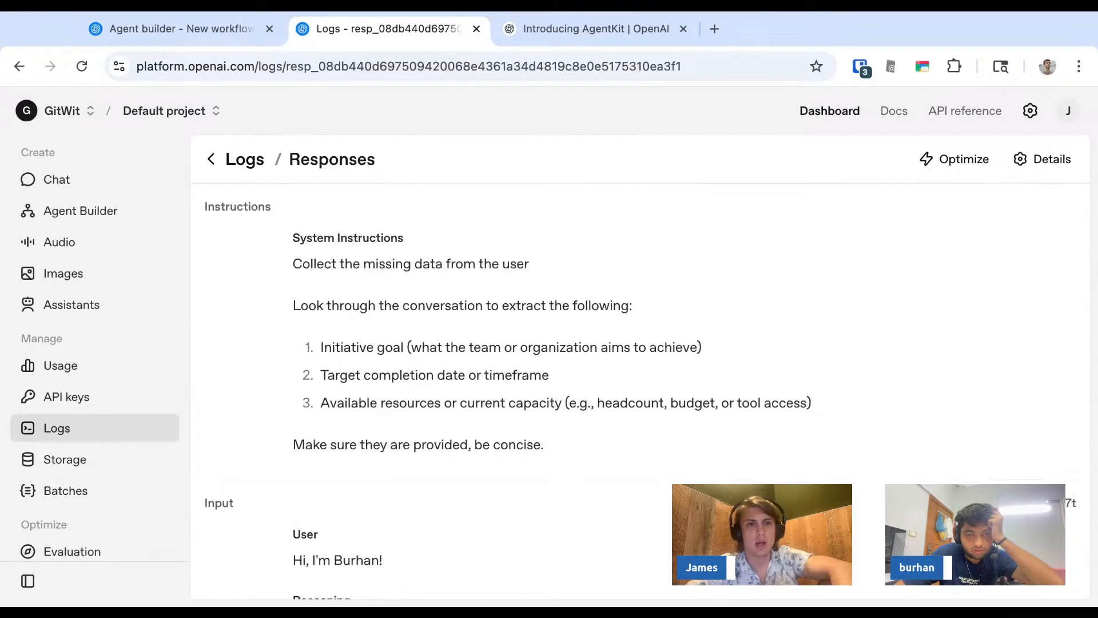
pyautogui.scroll(-5, 647, 389)
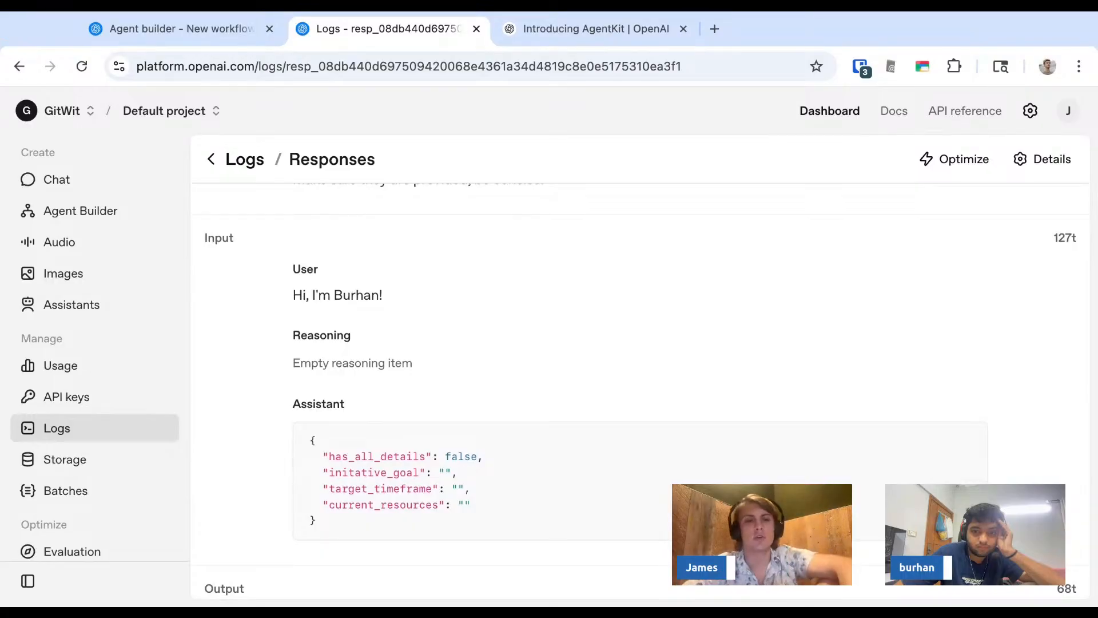
pyautogui.scroll(-2, 309, 366)
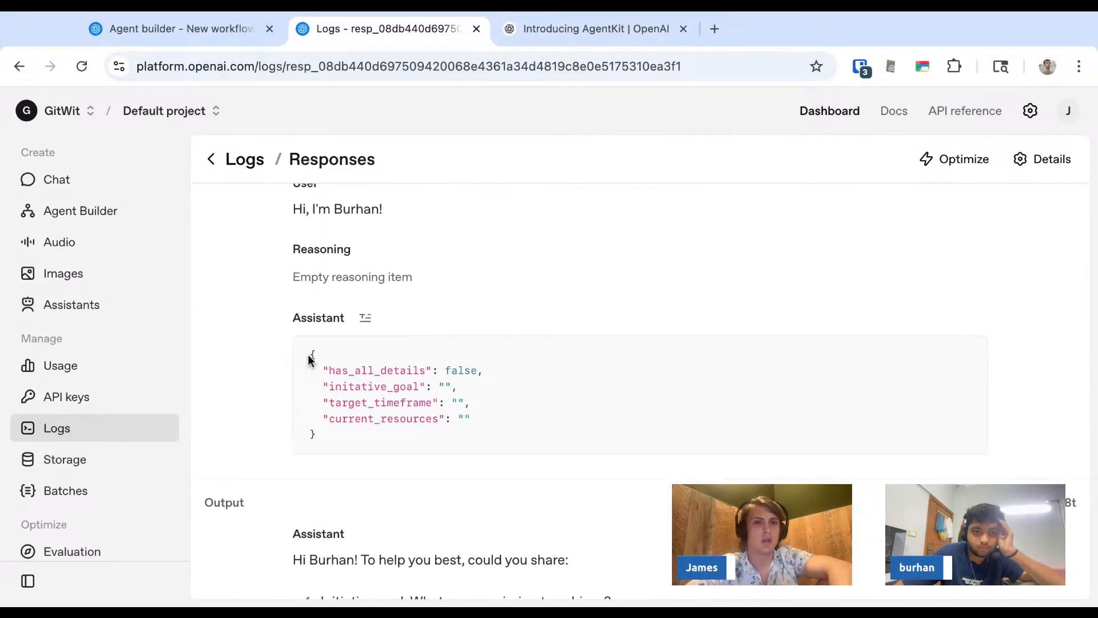
pyautogui.scroll(2, 303, 338)
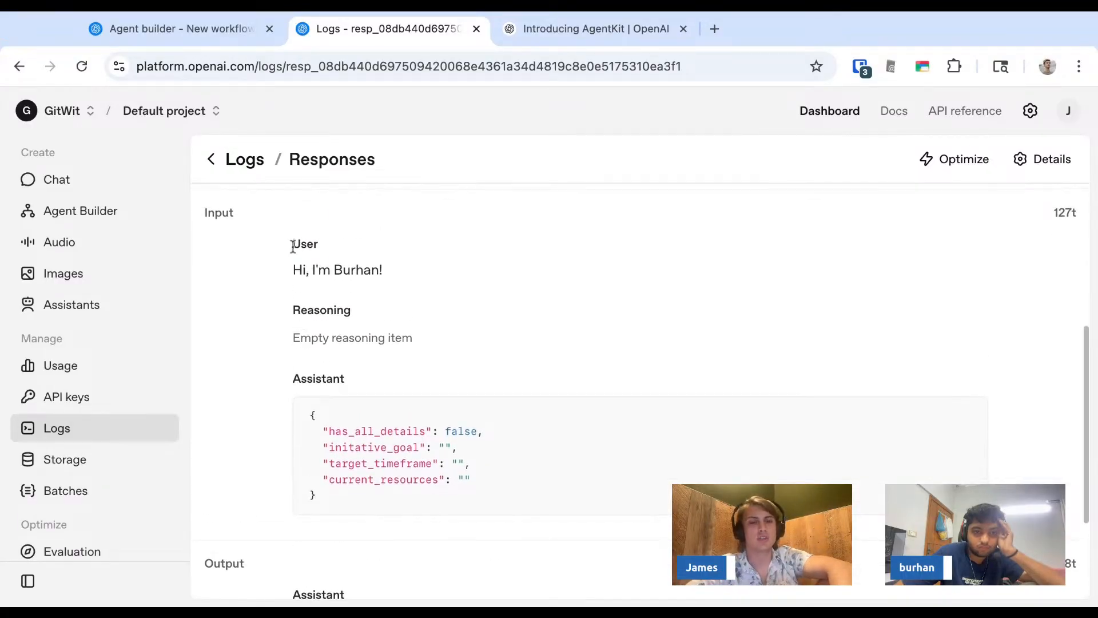
pyautogui.moveTo(292, 309); pyautogui.dragTo(317, 496)
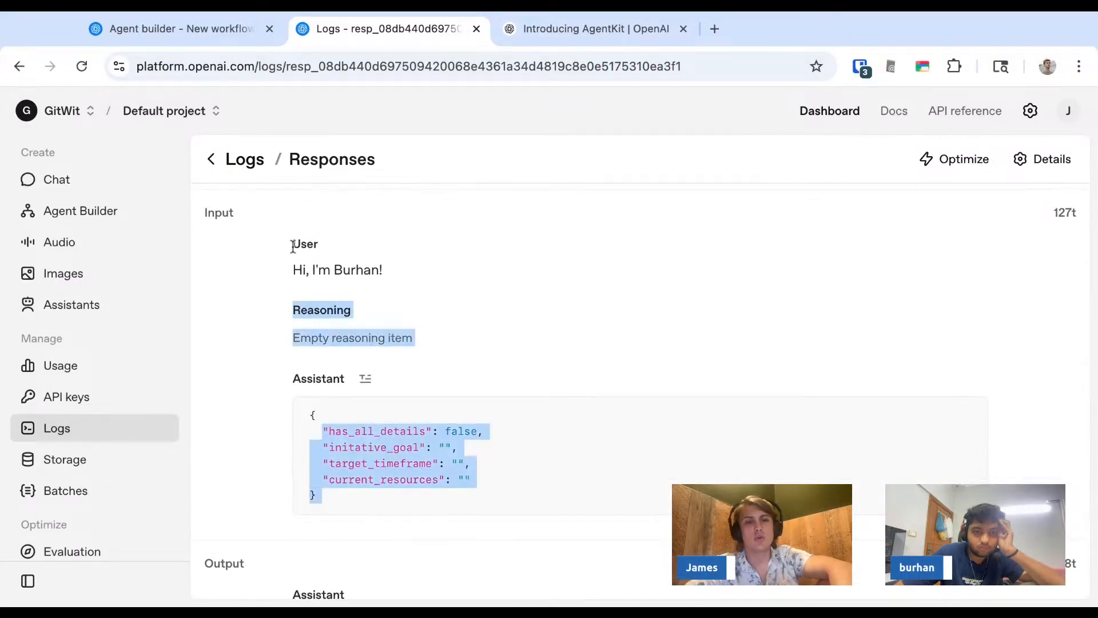
pyautogui.click(257, 282)
pyautogui.moveTo(293, 309); pyautogui.dragTo(366, 368)
pyautogui.click(259, 456)
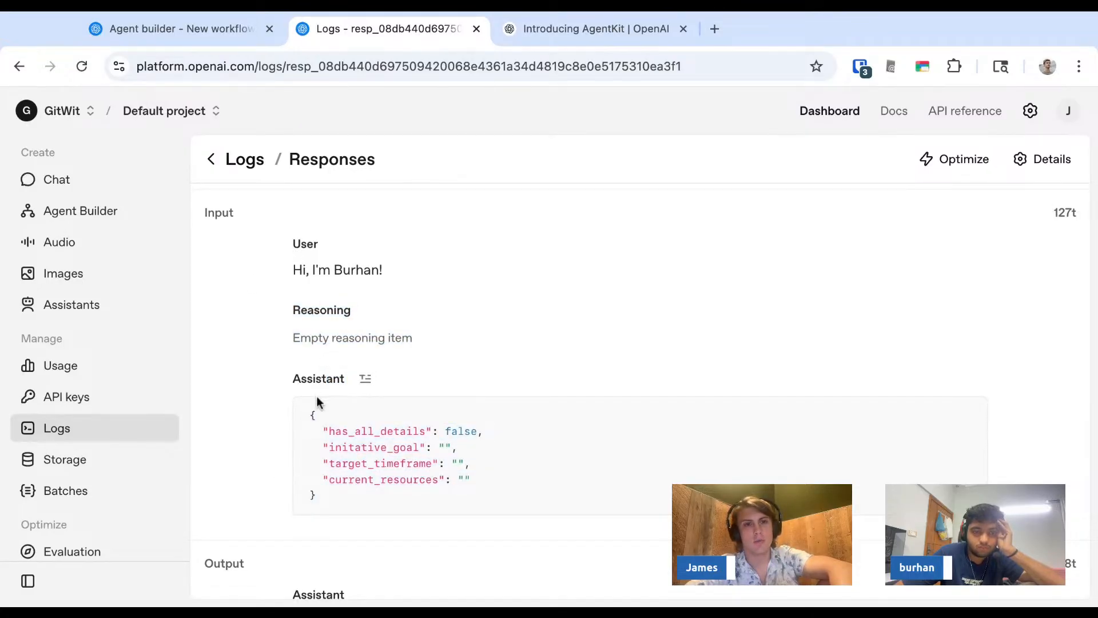
pyautogui.moveTo(293, 378); pyautogui.dragTo(326, 378)
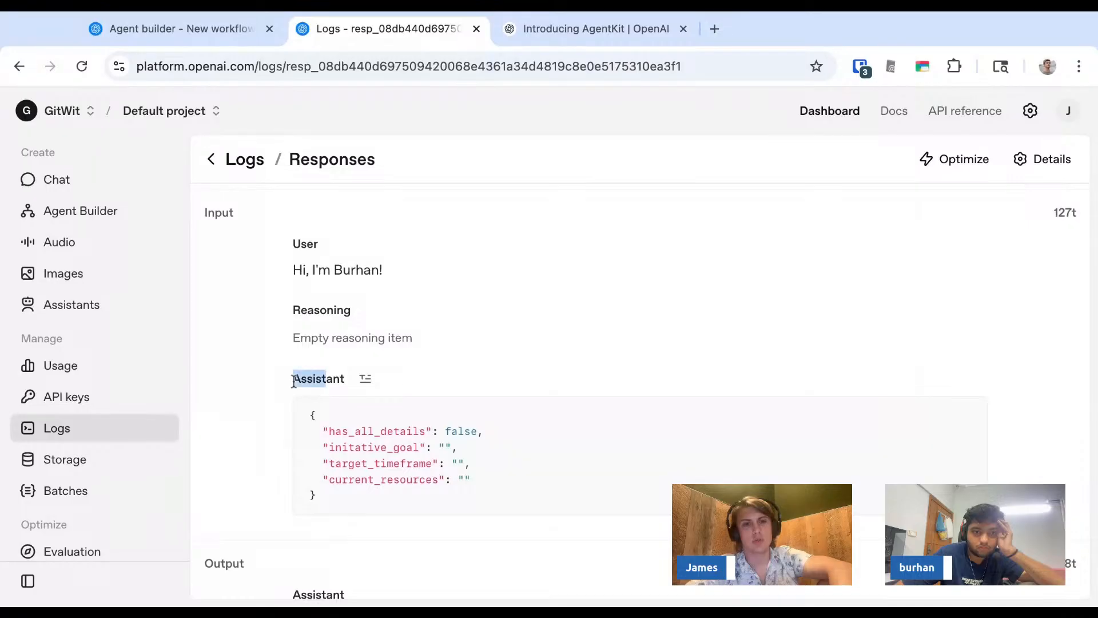
pyautogui.hotkey('ctrl', 'shift', 'Tab')
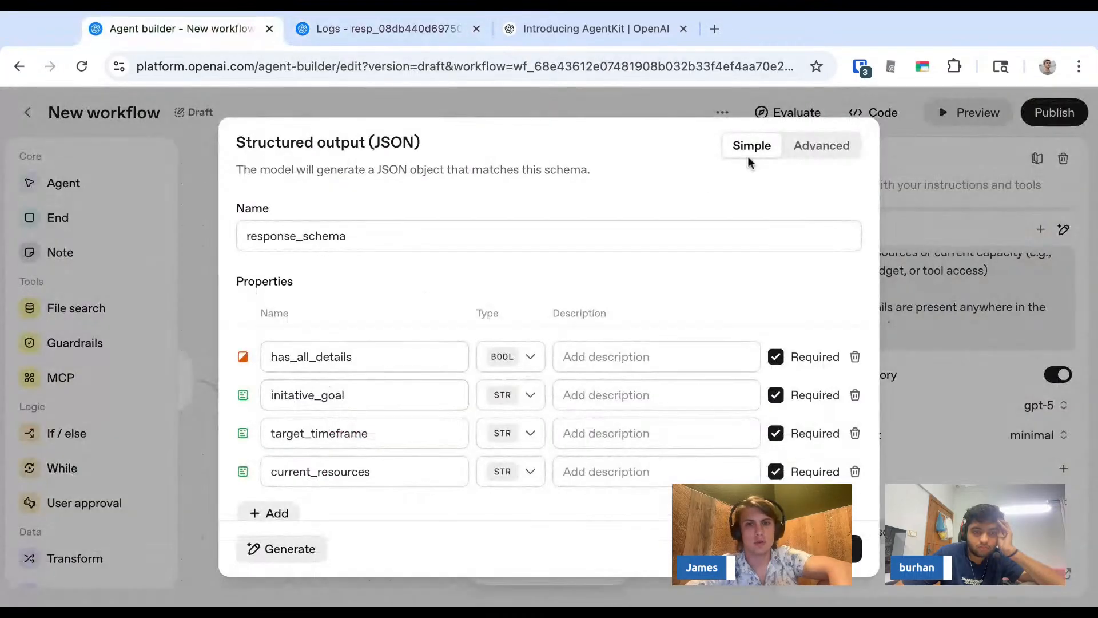
# - Close the schema, open the Condition node and compare its has_all_details expression with the Triage JSON in the response log
pyautogui.press('Escape')
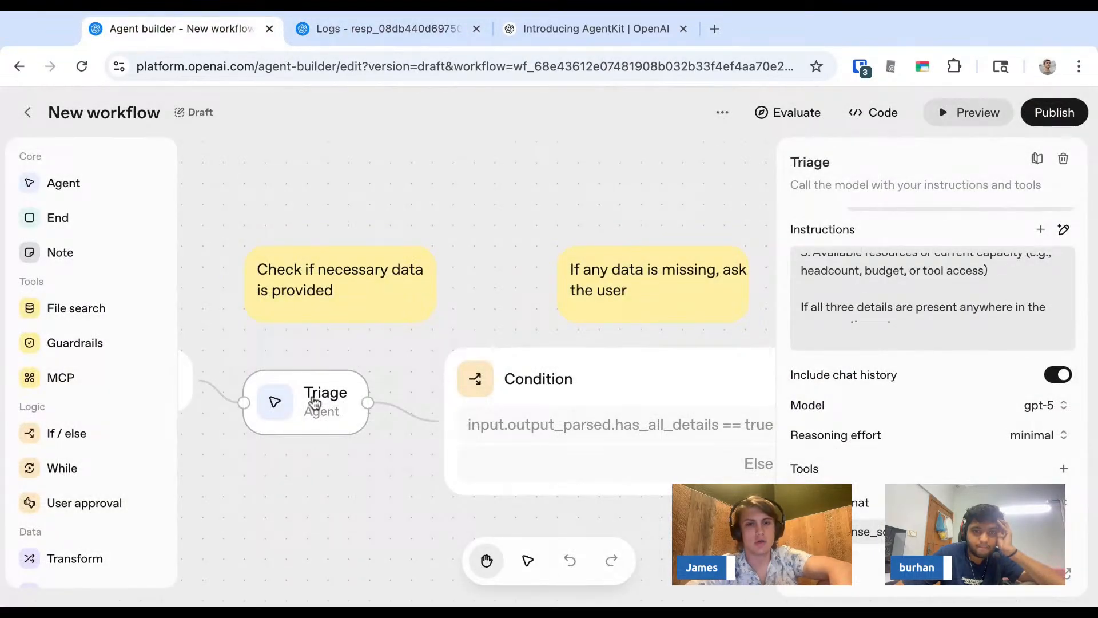
pyautogui.click(599, 385)
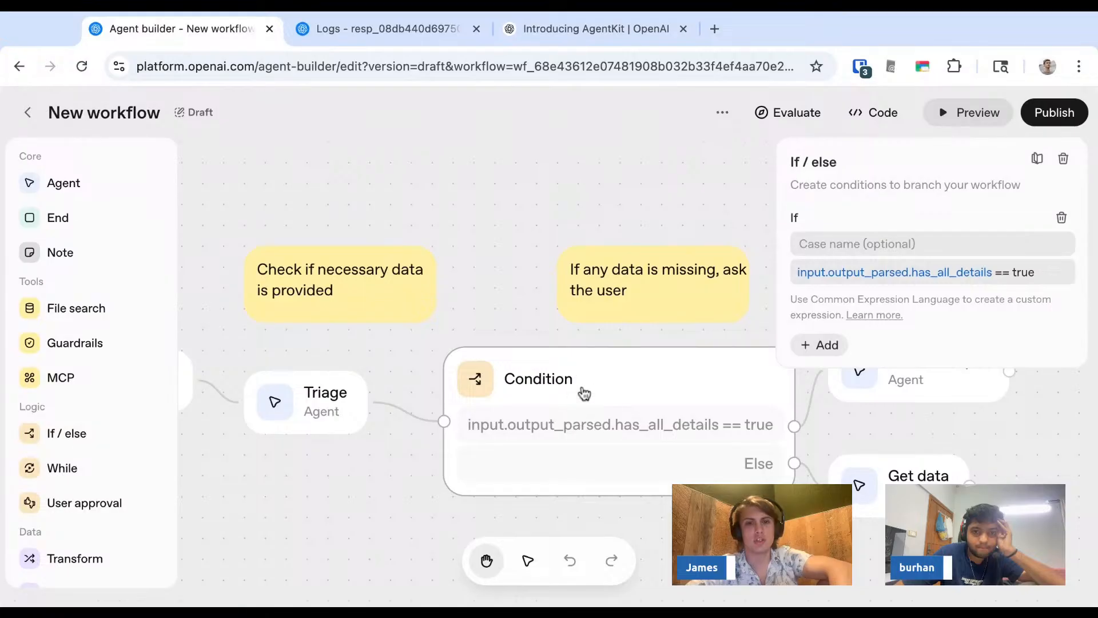
pyautogui.hotkey('ctrl', 'Tab')
pyautogui.scroll(-3, 424, 352)
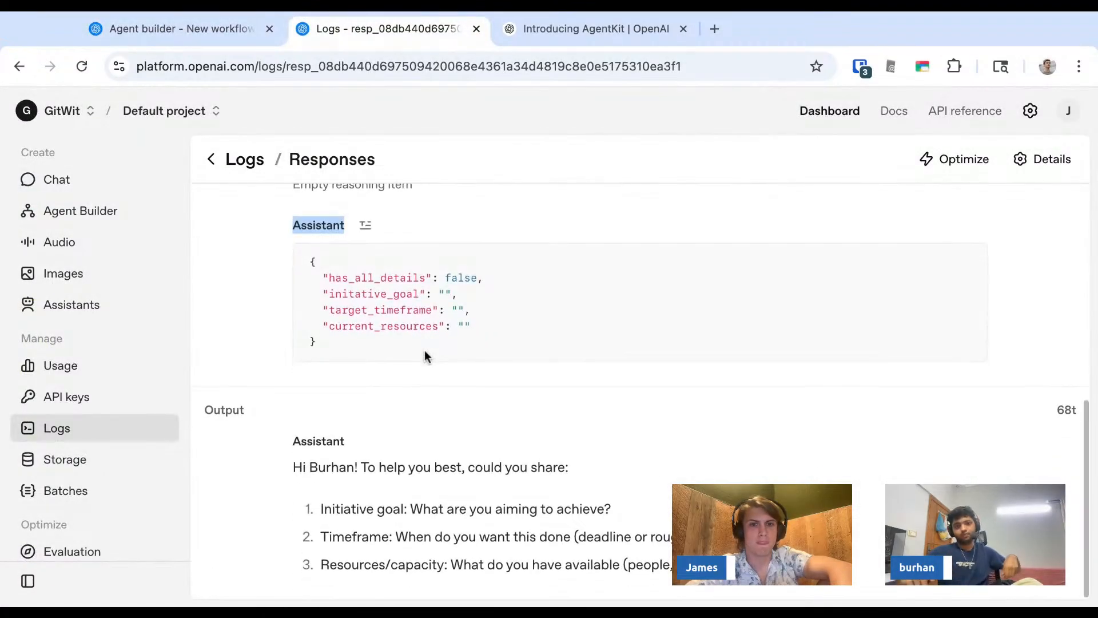
pyautogui.hotkey('ctrl', 'shift', 'Tab')
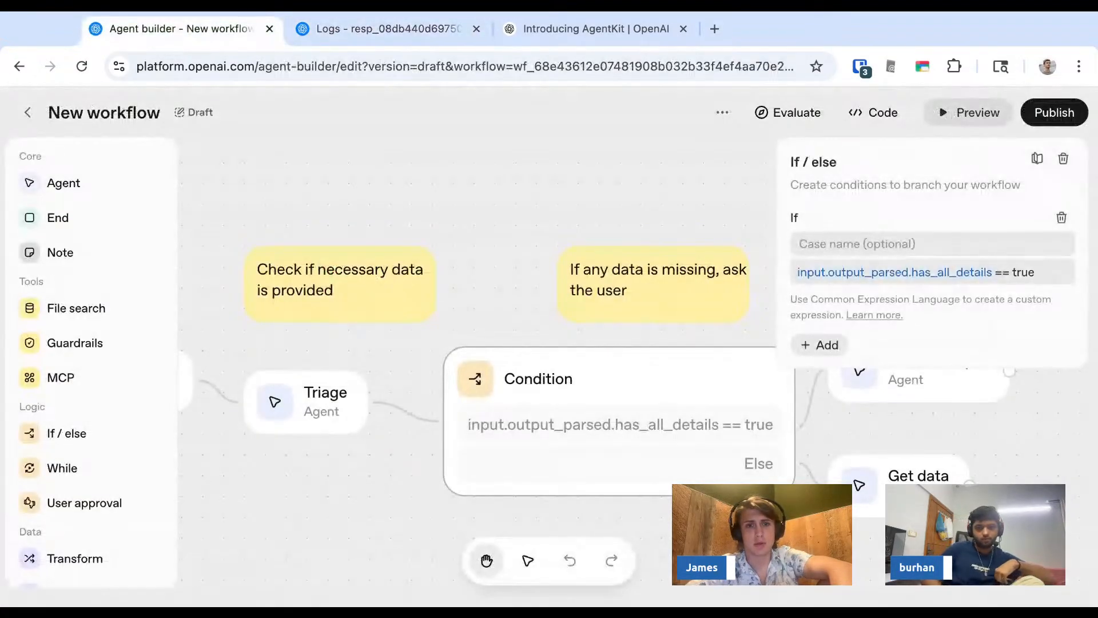
pyautogui.hotkey('ctrl', 'Tab')
pyautogui.hotkey('ctrl', 'shift', 'Tab')
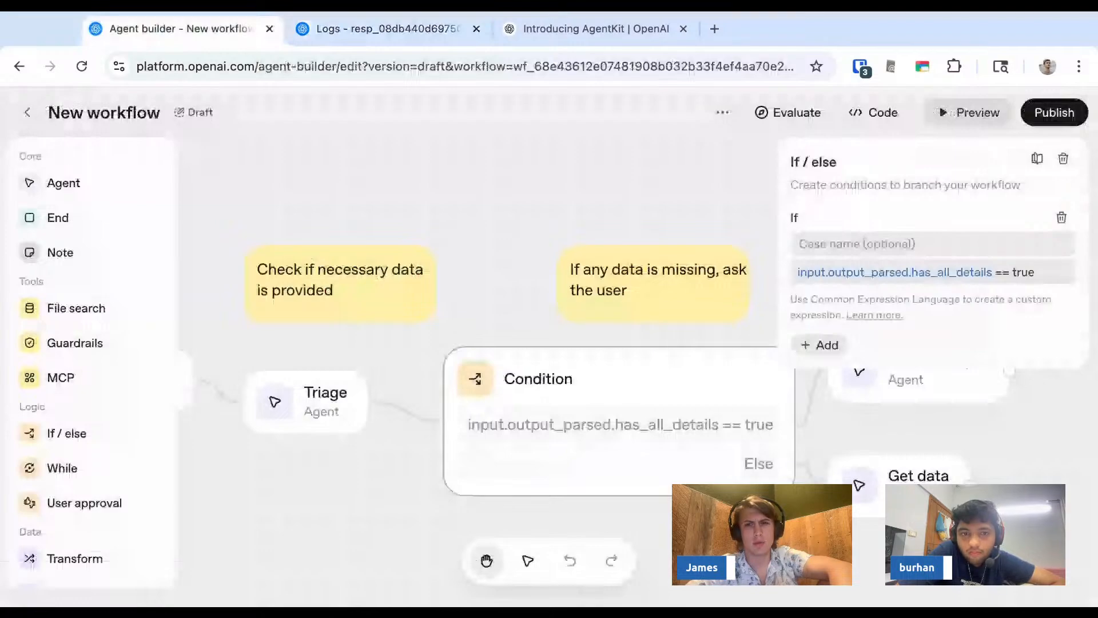
pyautogui.hotkey('ctrl', 'Tab')
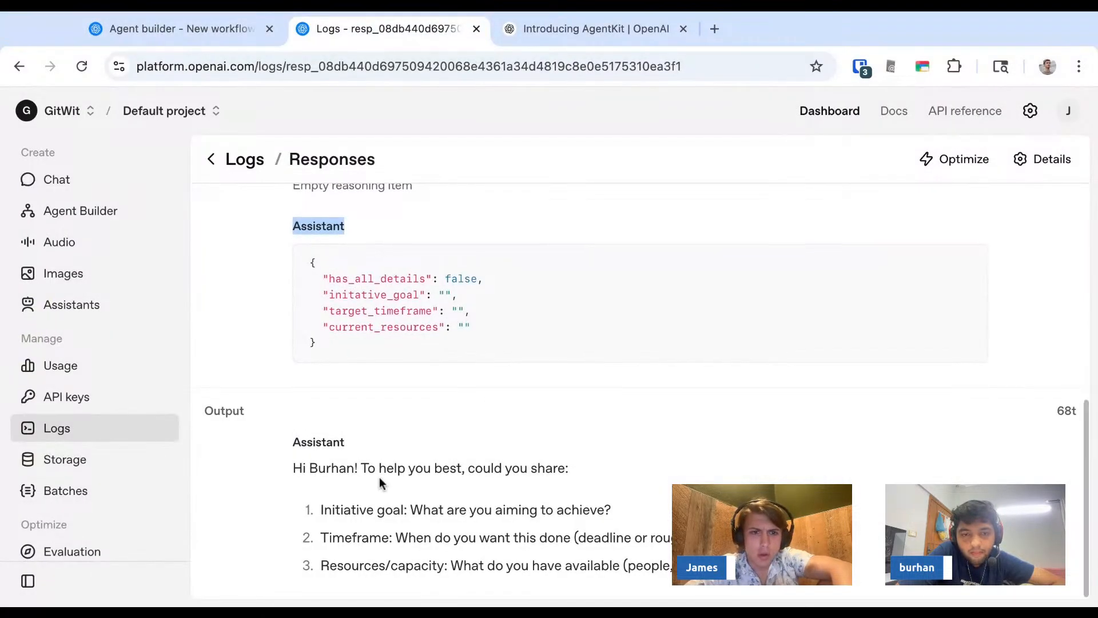
pyautogui.scroll(1, 379, 476)
pyautogui.doubleClick(381, 338)
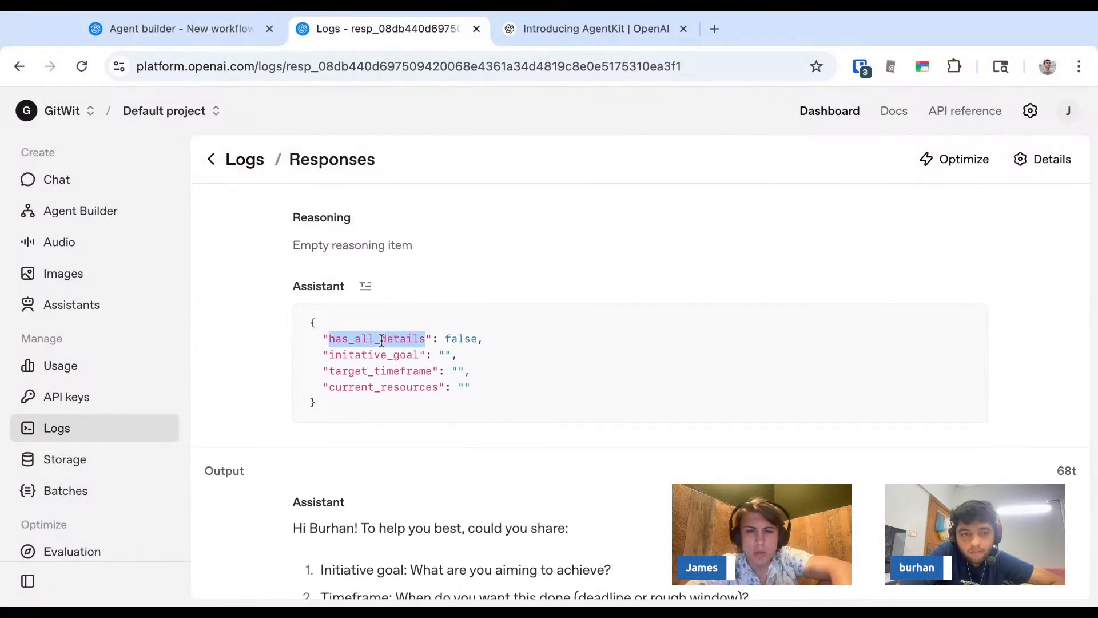
pyautogui.hotkey('ctrl', 'shift', 'Tab')
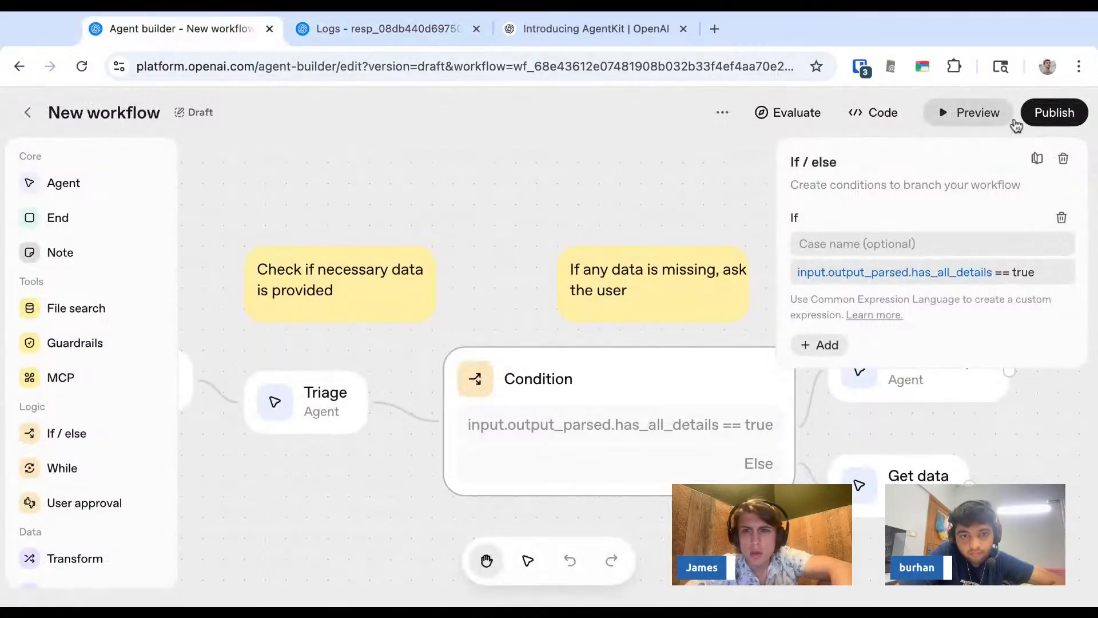
# - Open Preview and examine the previous run's Triage output JSON and the Get data agent's reply
pyautogui.click(971, 114)
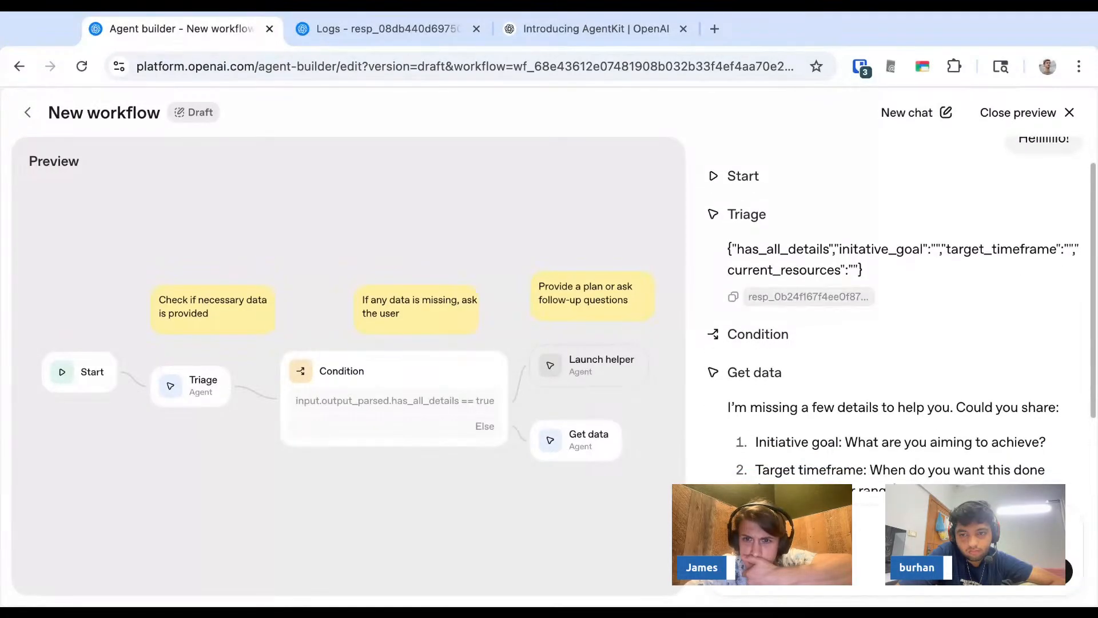
pyautogui.scroll(1, 857, 303)
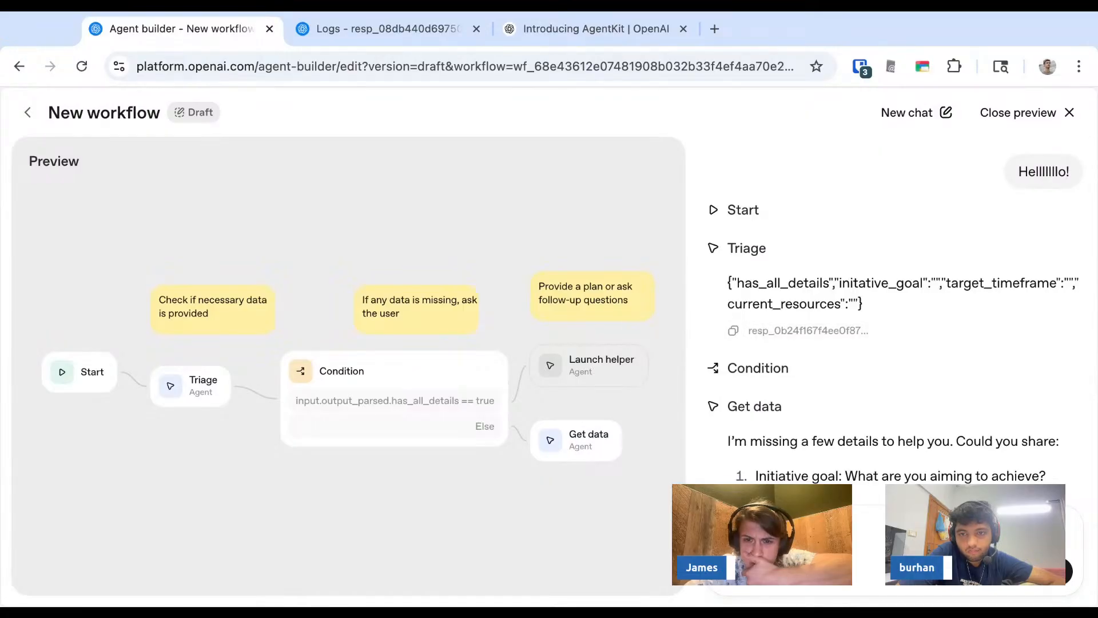
pyautogui.scroll(-2, 892, 321)
pyautogui.scroll(1, 892, 320)
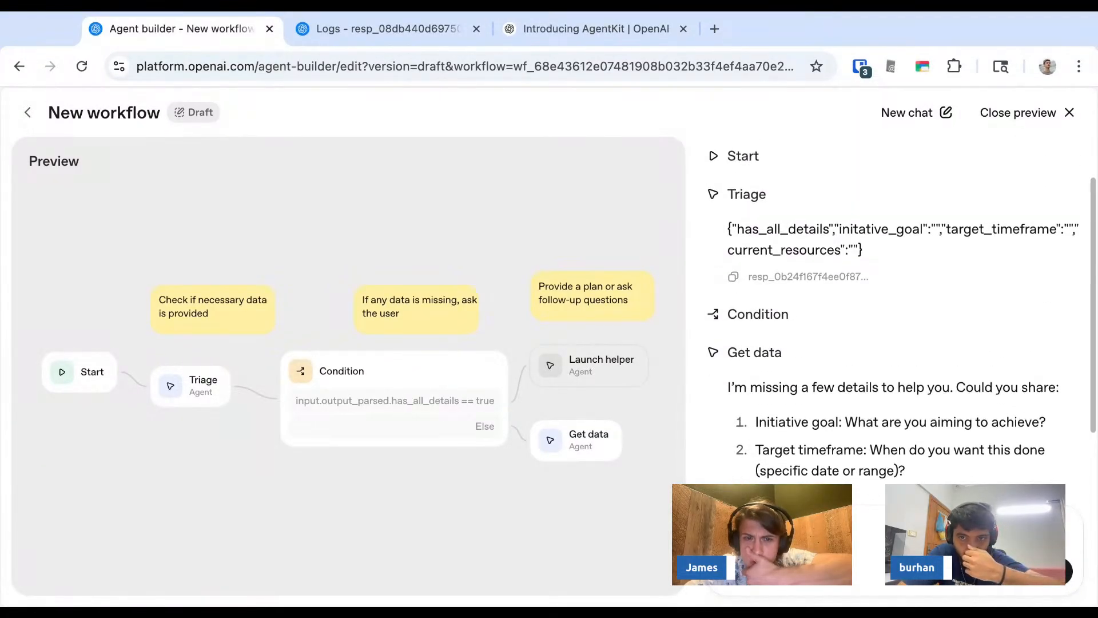
pyautogui.scroll(1, 892, 320)
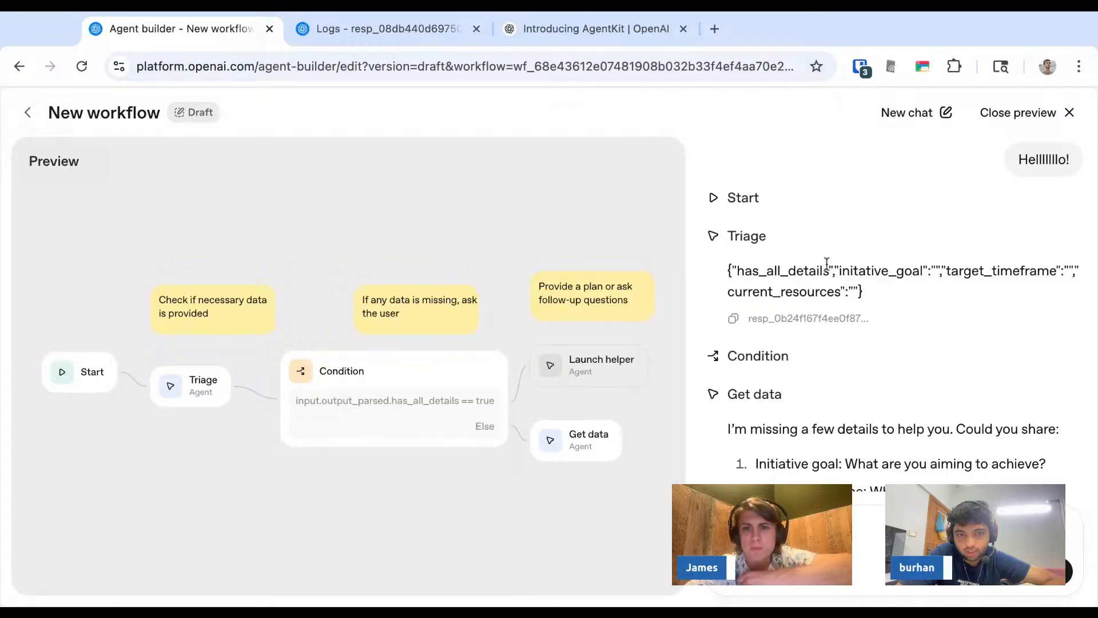
pyautogui.scroll(-2, 824, 288)
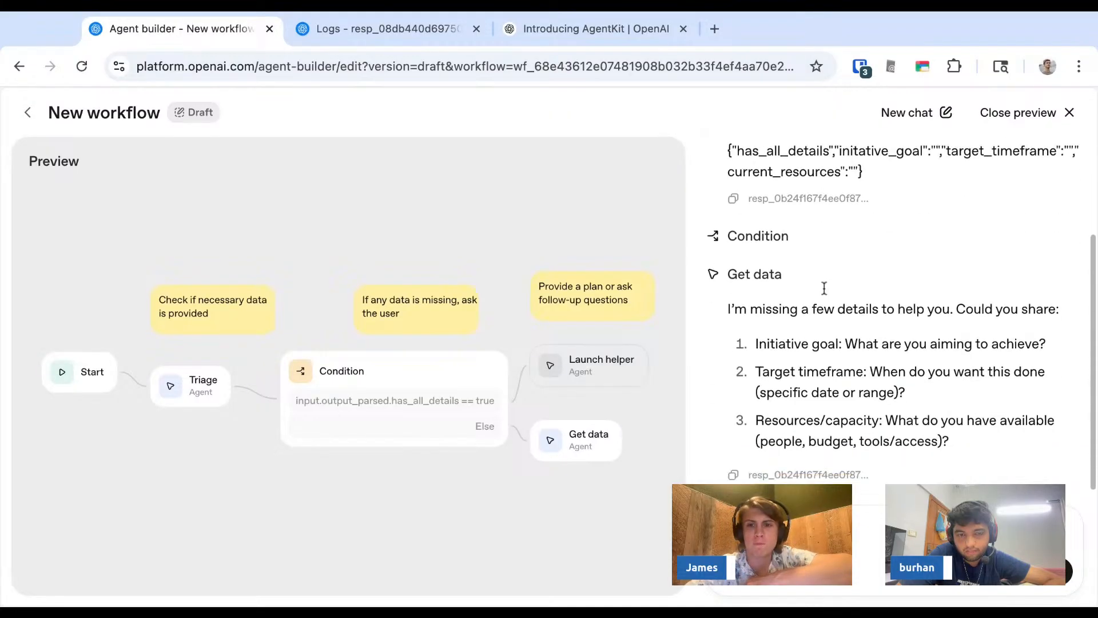
pyautogui.scroll(2, 824, 287)
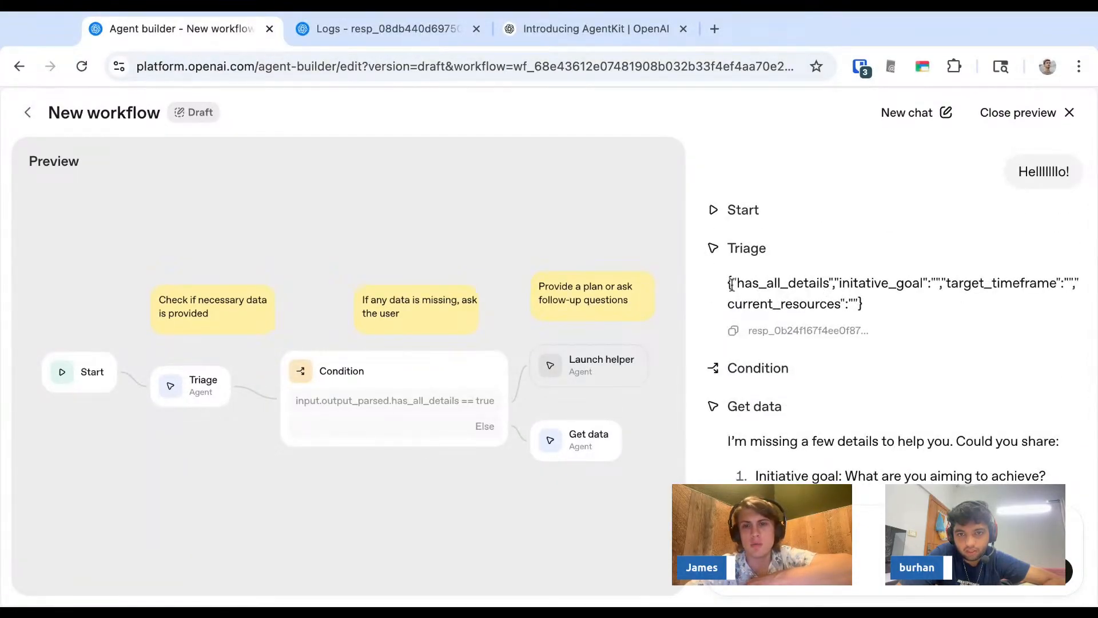
pyautogui.moveTo(731, 283); pyautogui.dragTo(822, 282)
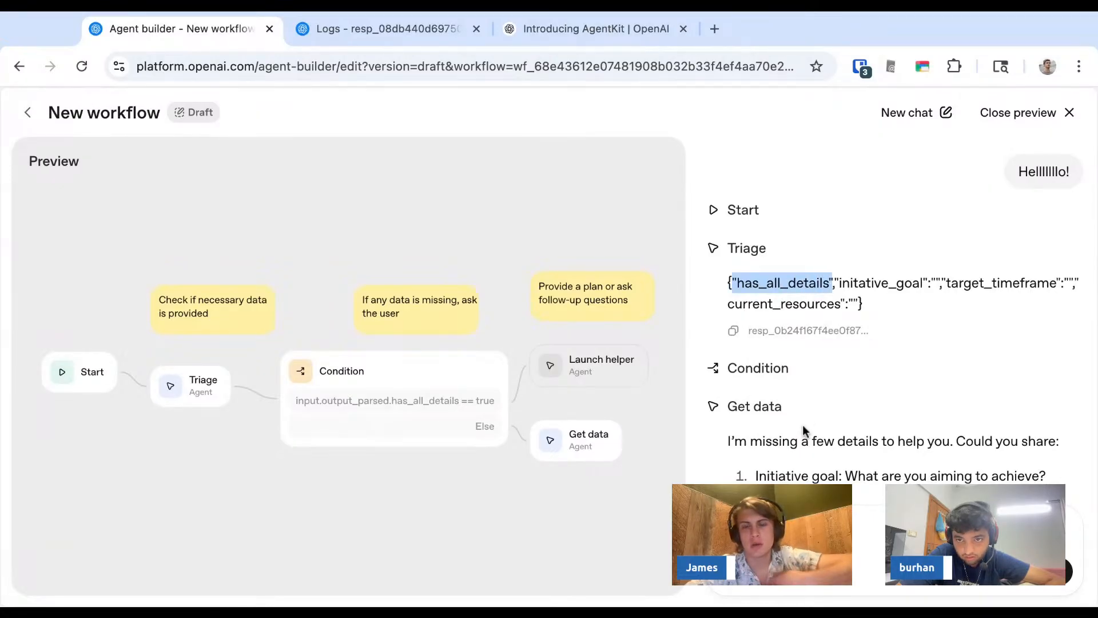
pyautogui.click(833, 281)
pyautogui.moveTo(832, 282)
pyautogui.mouseDown()
pyautogui.moveTo(731, 283)
pyautogui.moveTo(836, 289)
pyautogui.mouseUp()
pyautogui.click(733, 288)
pyautogui.click(840, 287)
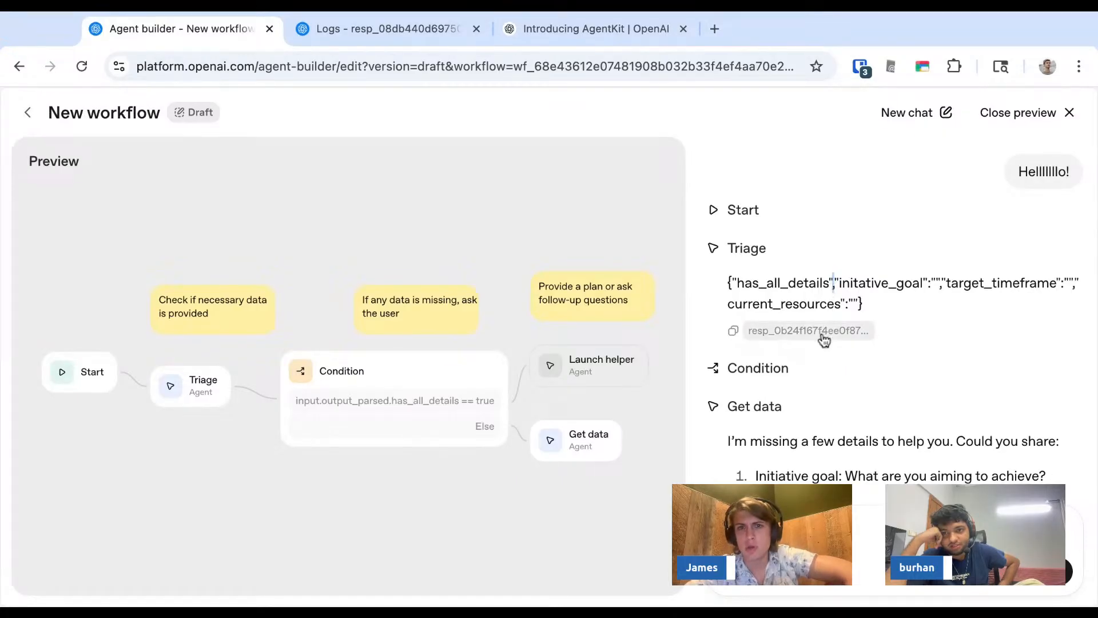
# - Close the preview, reopen the Triage agent's structured output schema and scroll through its instructions
pyautogui.click(28, 117)
pyautogui.click(342, 439)
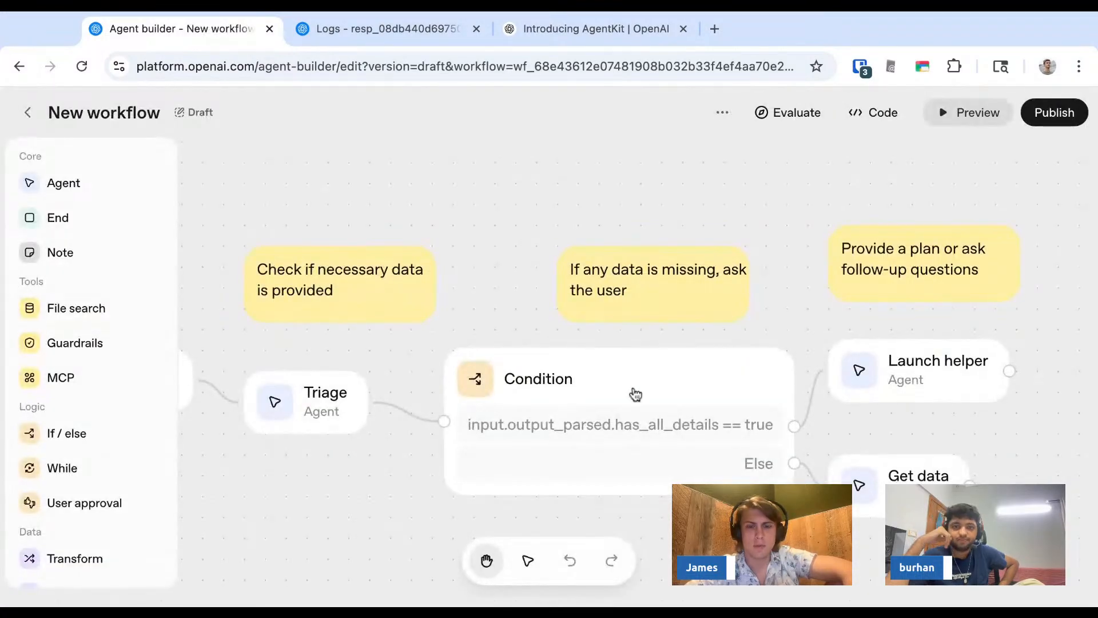
pyautogui.click(313, 407)
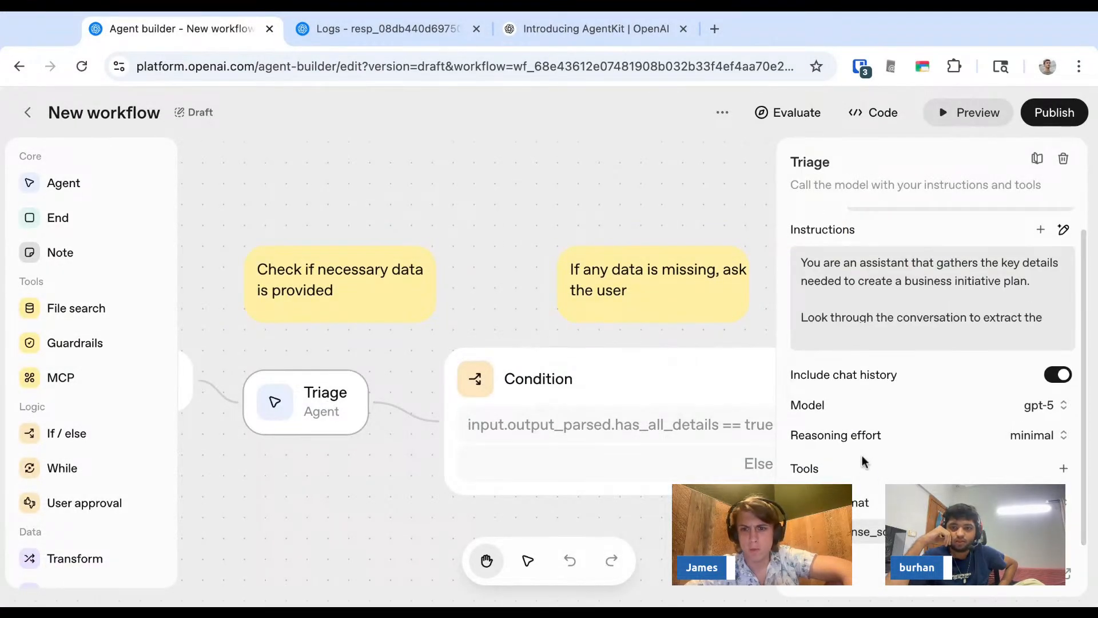
pyautogui.click(856, 532)
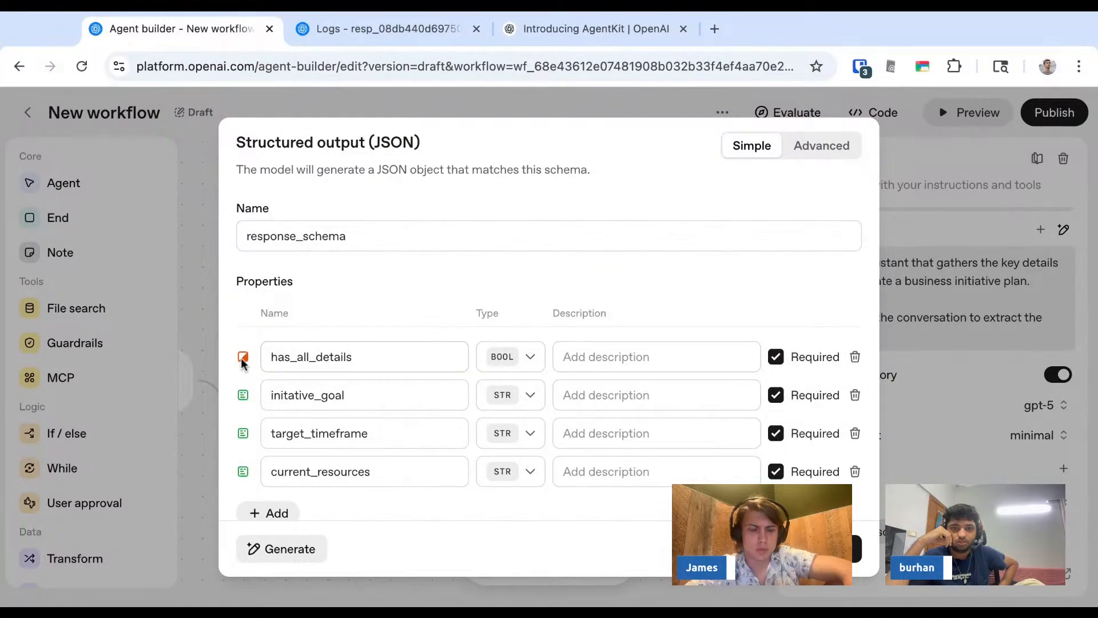
pyautogui.scroll(-1, 247, 364)
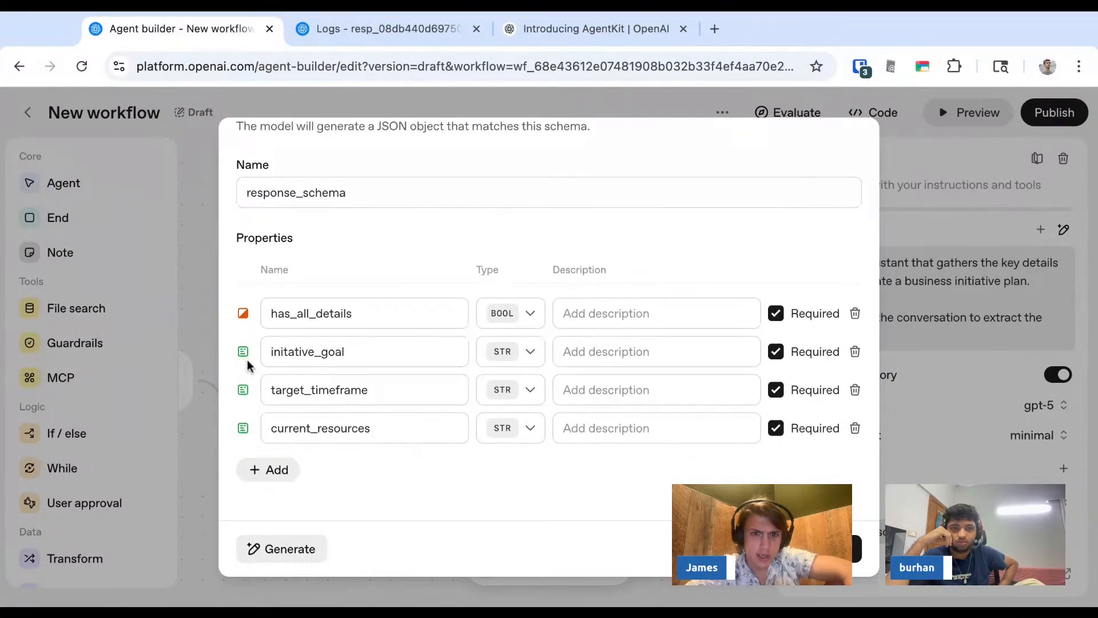
pyautogui.scroll(1, 247, 364)
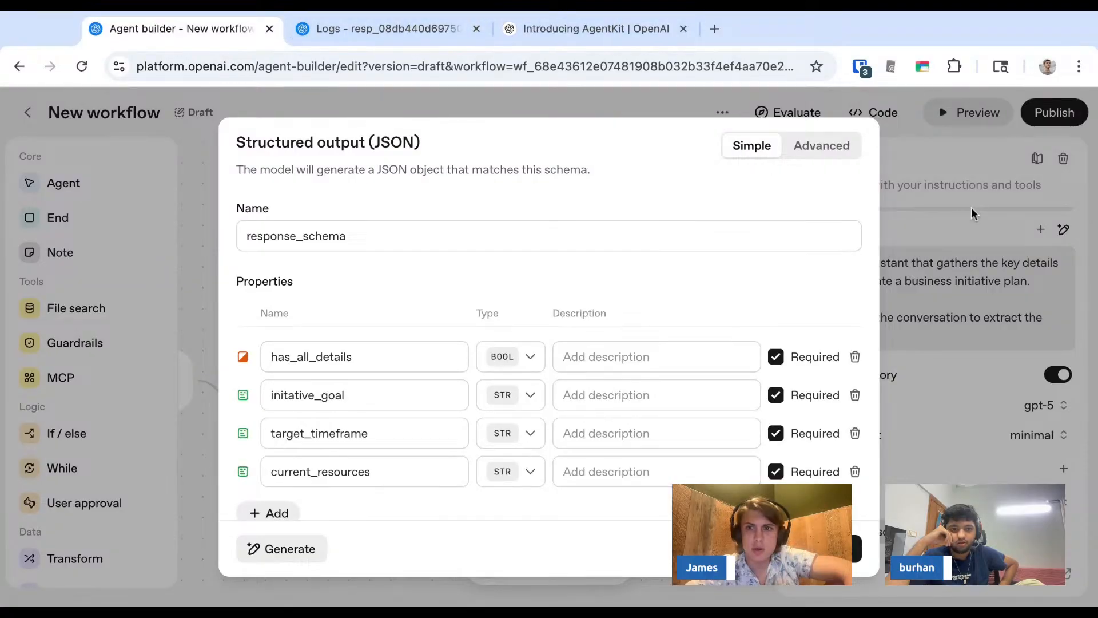
pyautogui.click(958, 215)
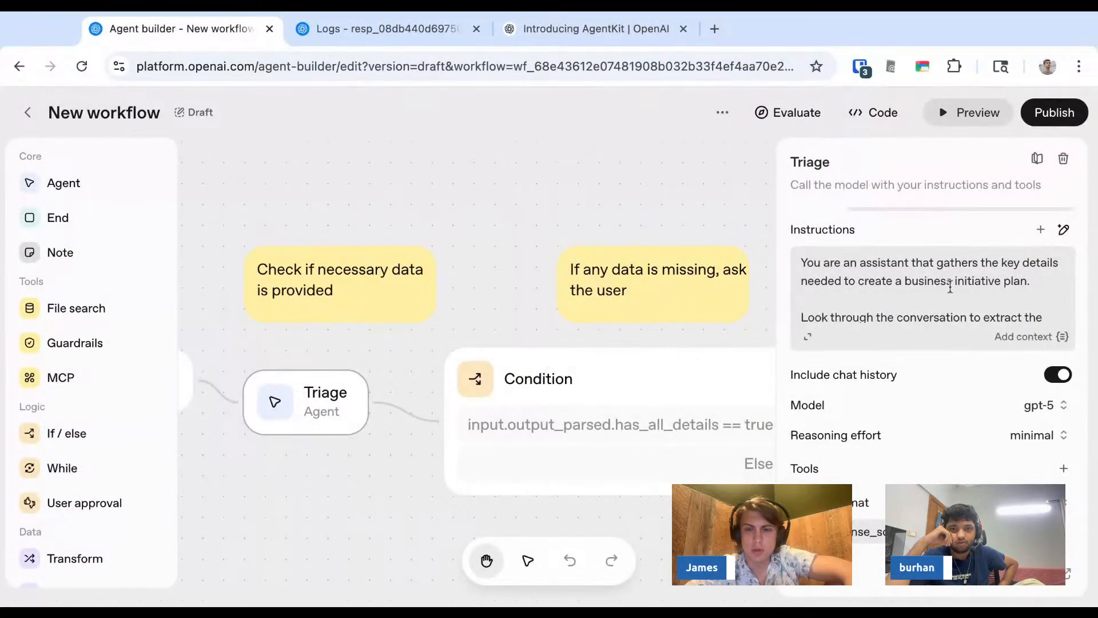
pyautogui.scroll(1, 947, 308)
pyautogui.scroll(-10, 937, 297)
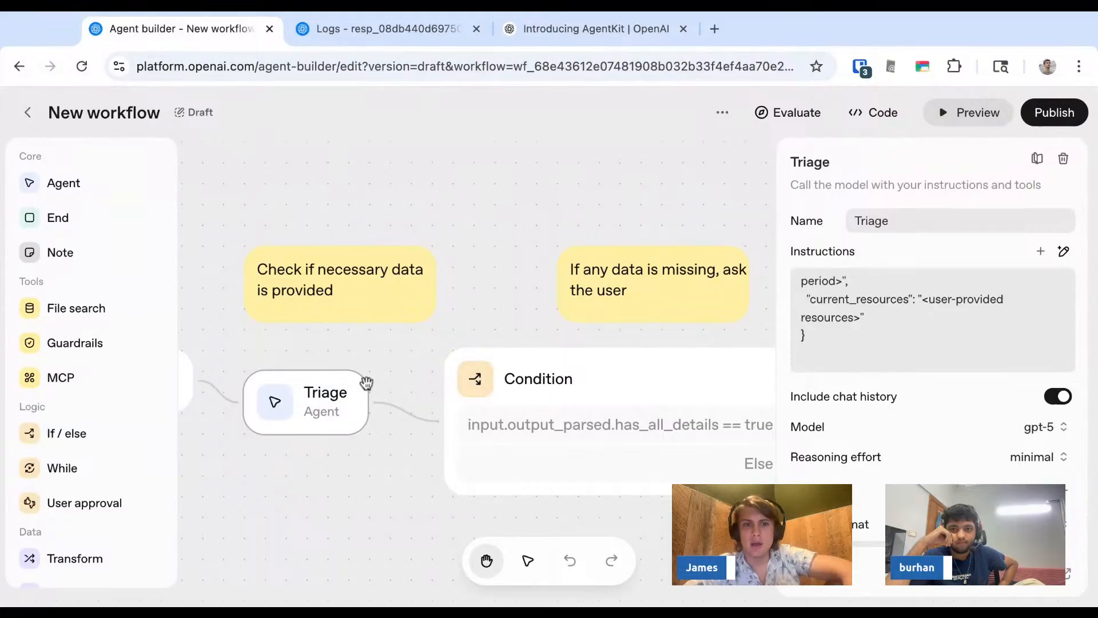
# - Preview the workflow with the message Hi and read the Get data agent's follow-up questions
pyautogui.click(974, 119)
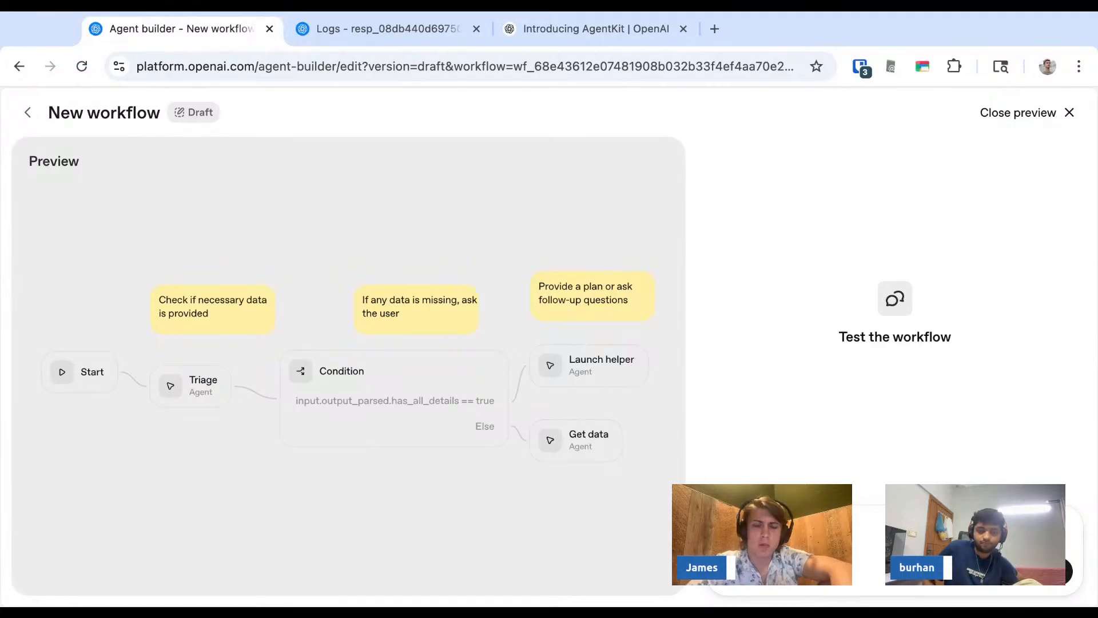
pyautogui.write('Hi')
pyautogui.press('Return')
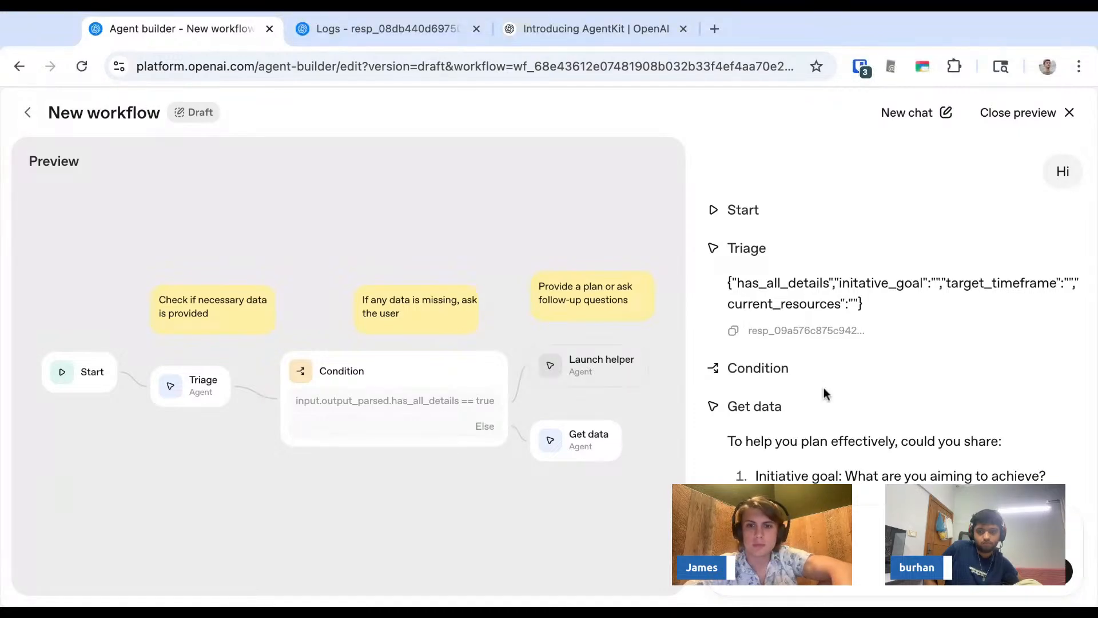
pyautogui.scroll(-3, 825, 393)
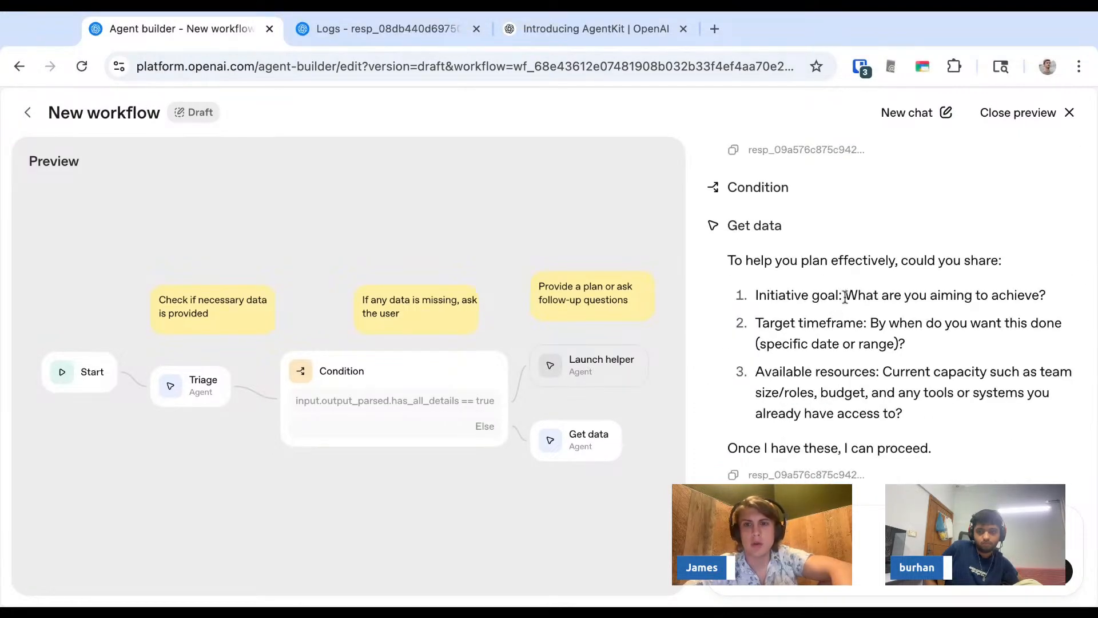
pyautogui.moveTo(845, 295); pyautogui.dragTo(1038, 296)
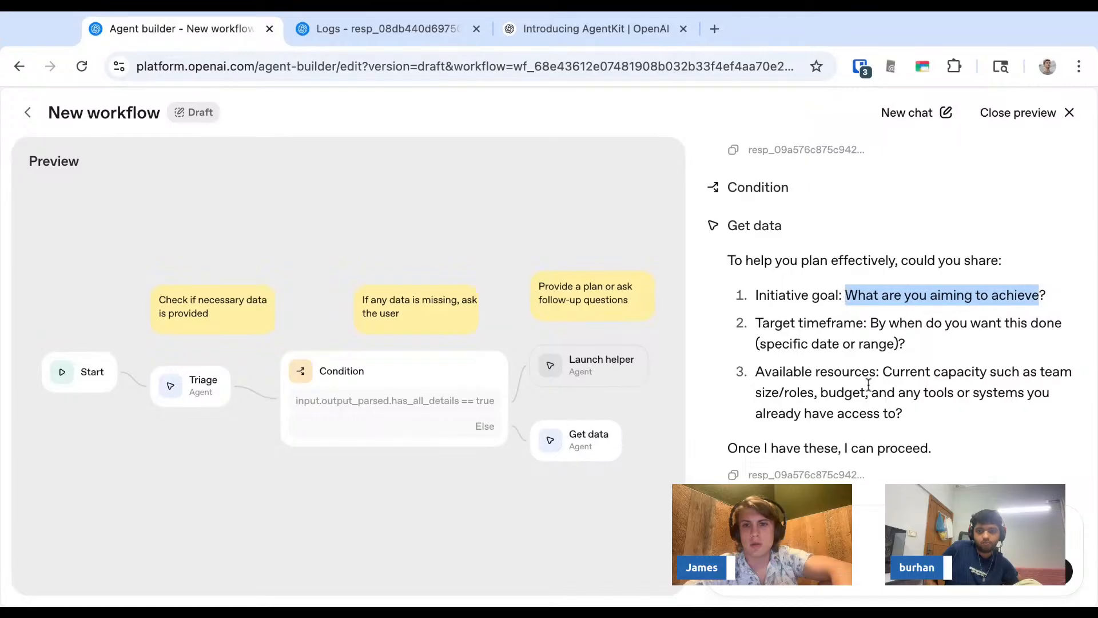
pyautogui.tripleClick(883, 392)
pyautogui.doubleClick(824, 395)
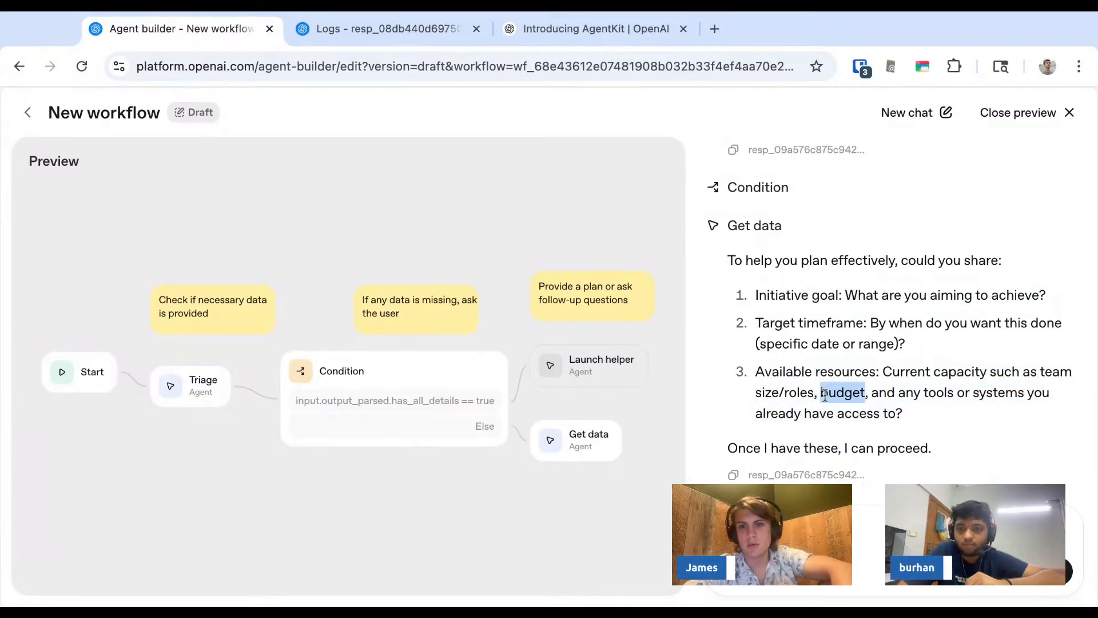
pyautogui.click(824, 394)
pyautogui.tripleClick(836, 319)
pyautogui.click(841, 296)
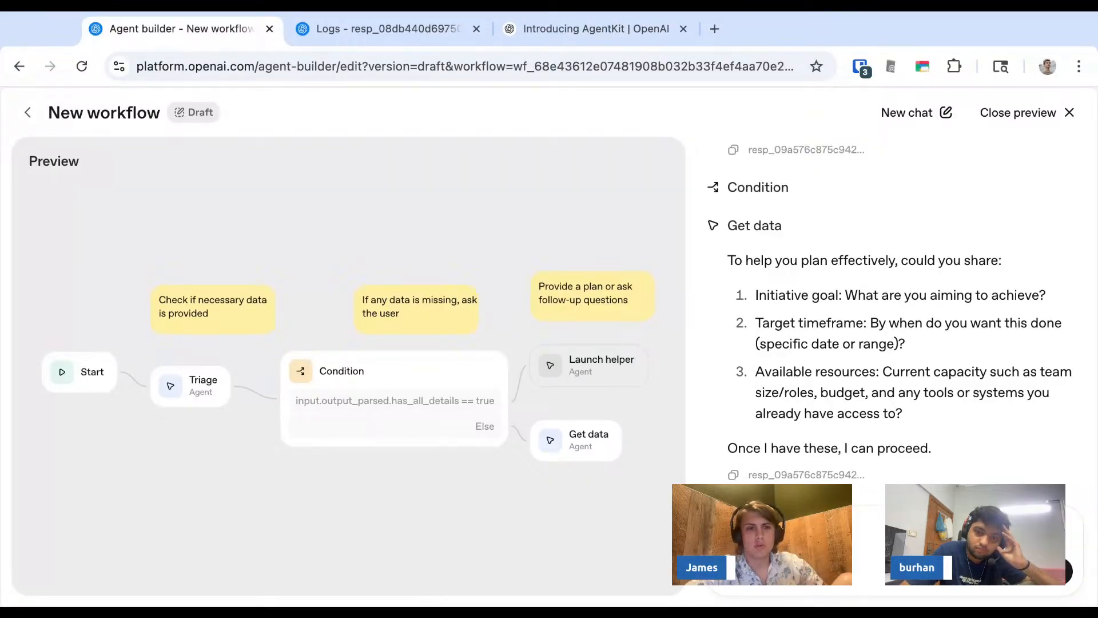
# - Return to the Agent Builder list and create a new blank workflow
pyautogui.click(29, 112)
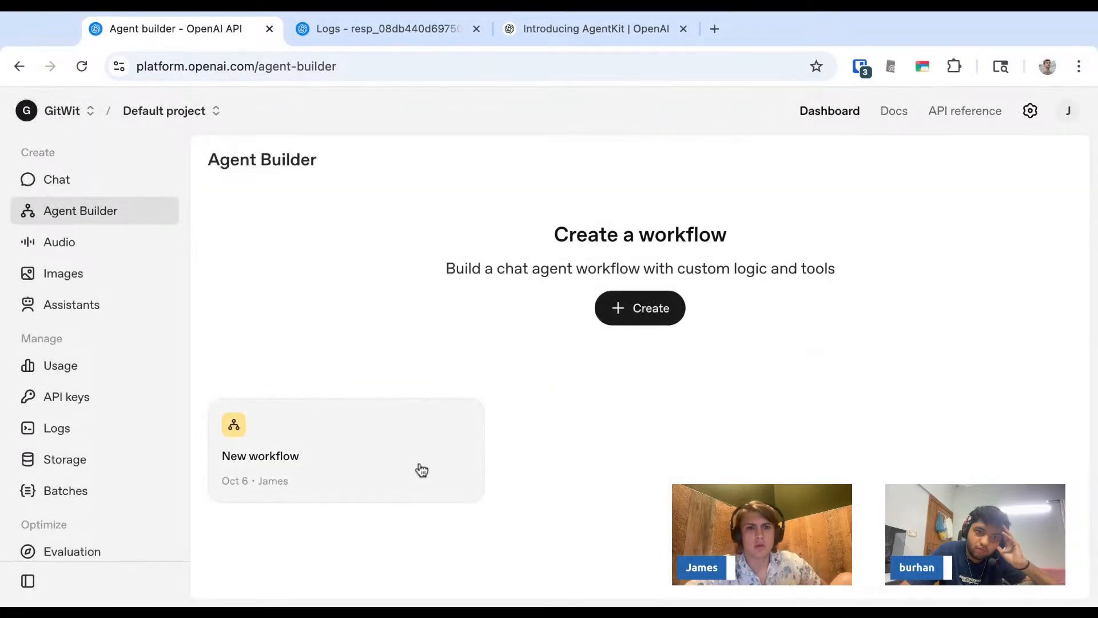
pyautogui.click(645, 310)
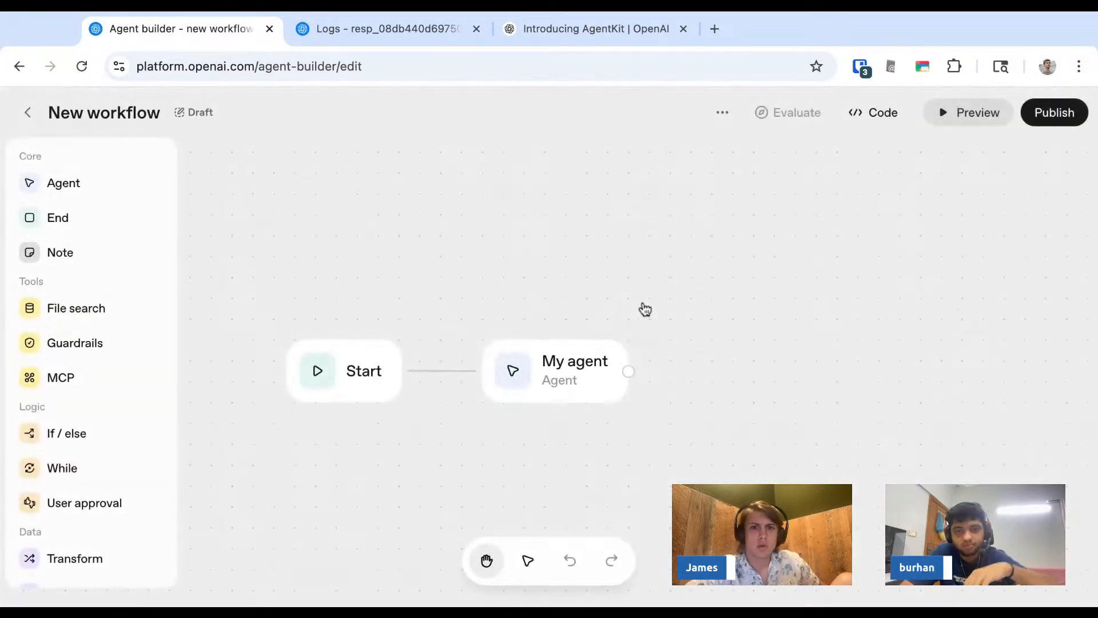
pyautogui.scroll(-1, 76, 379)
pyautogui.scroll(1, 77, 378)
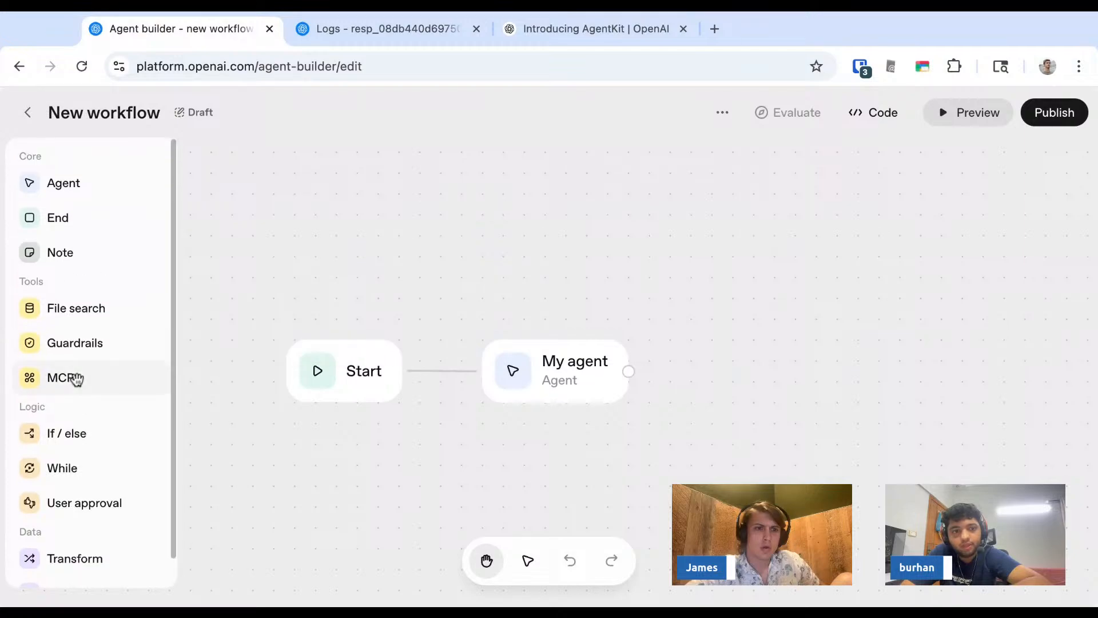
# - Go back to the workflow list and reopen the existing New workflow
pyautogui.click(27, 112)
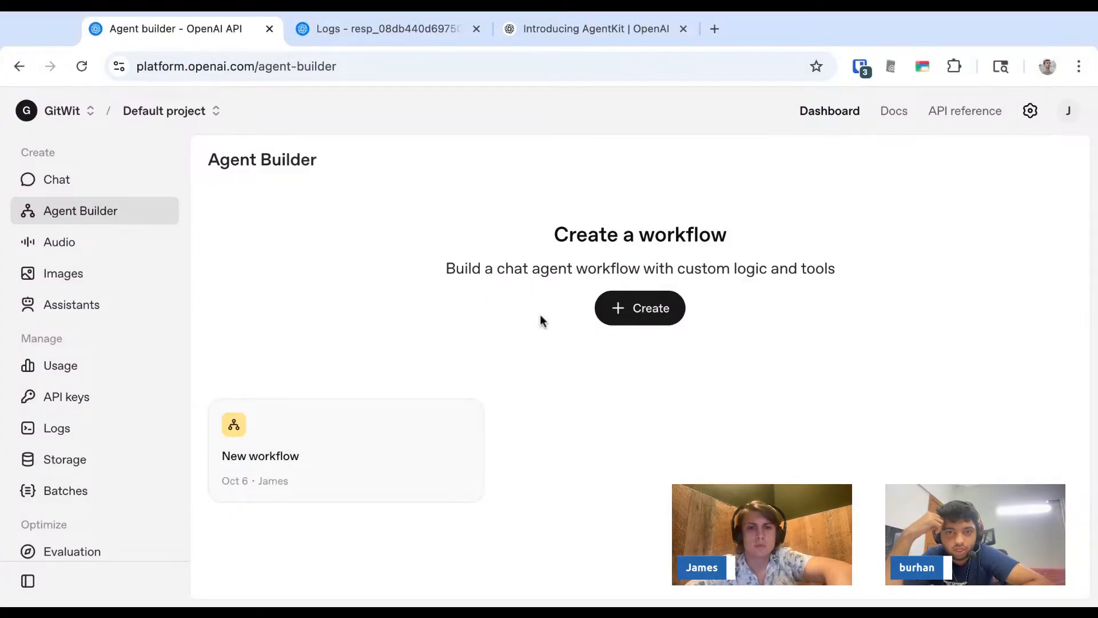
pyautogui.click(657, 309)
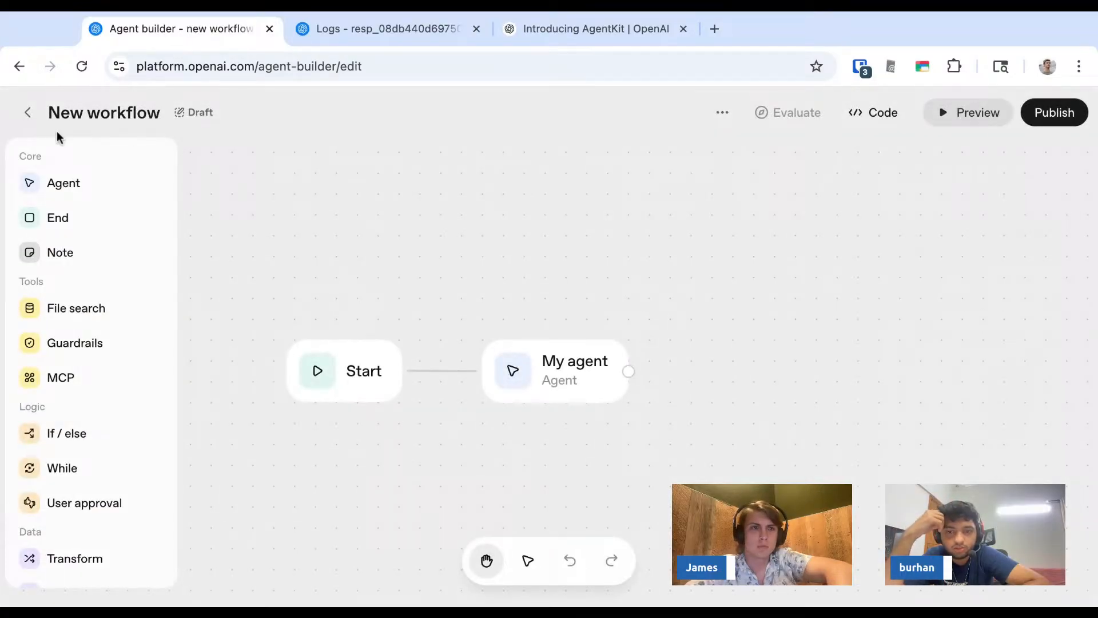
pyautogui.click(30, 115)
pyautogui.click(389, 453)
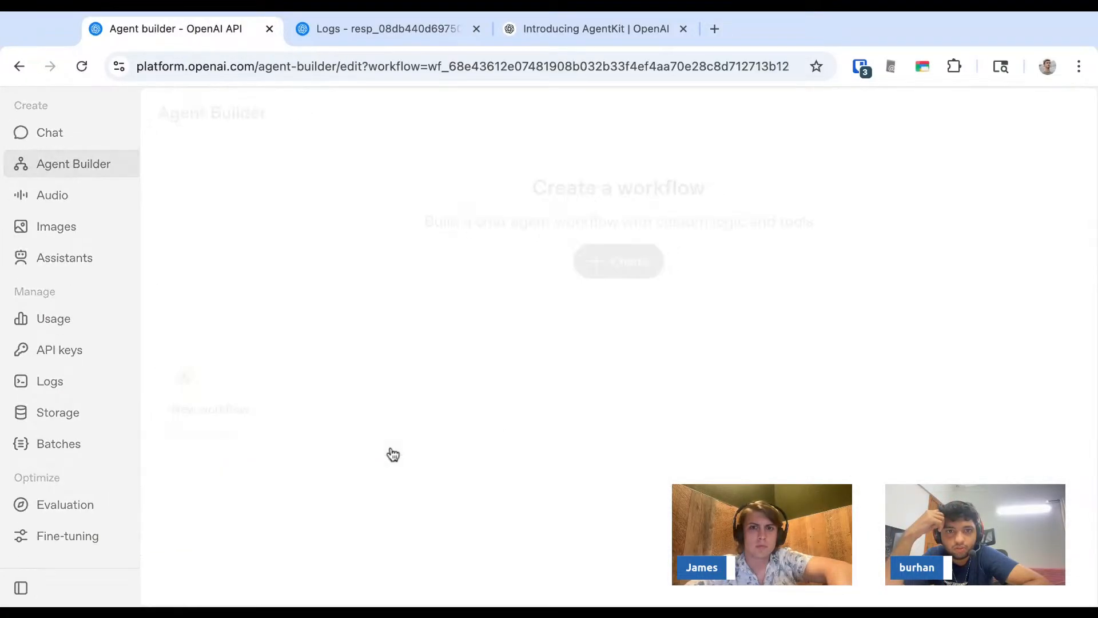
# - Paste three copies of the Condition node into the workflow, then undo all three pastes
pyautogui.click(620, 393)
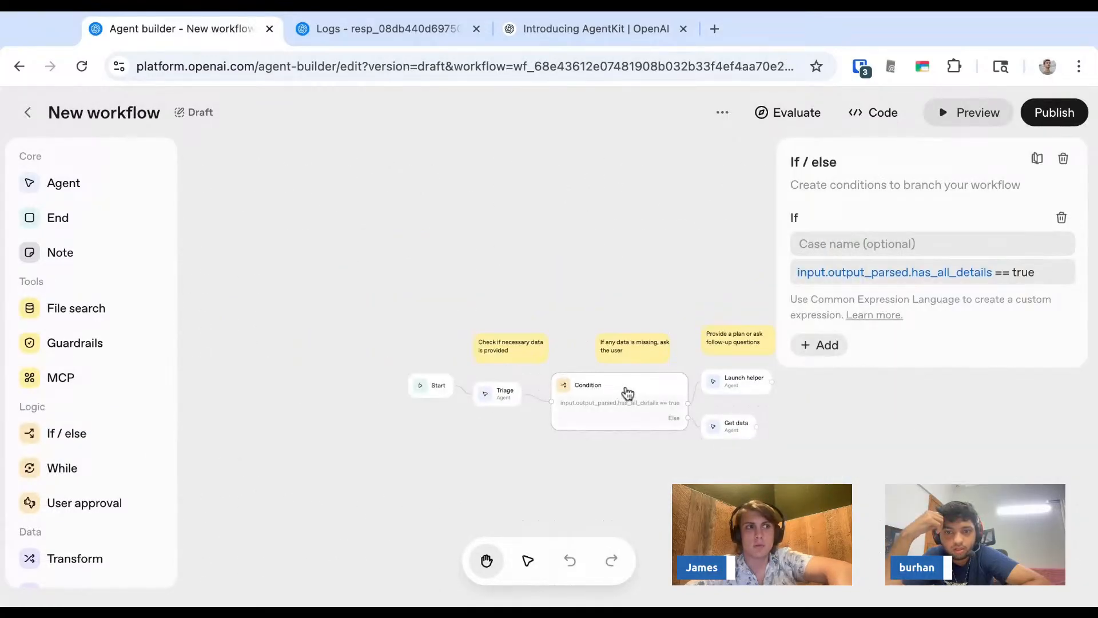
pyautogui.press('super+v')
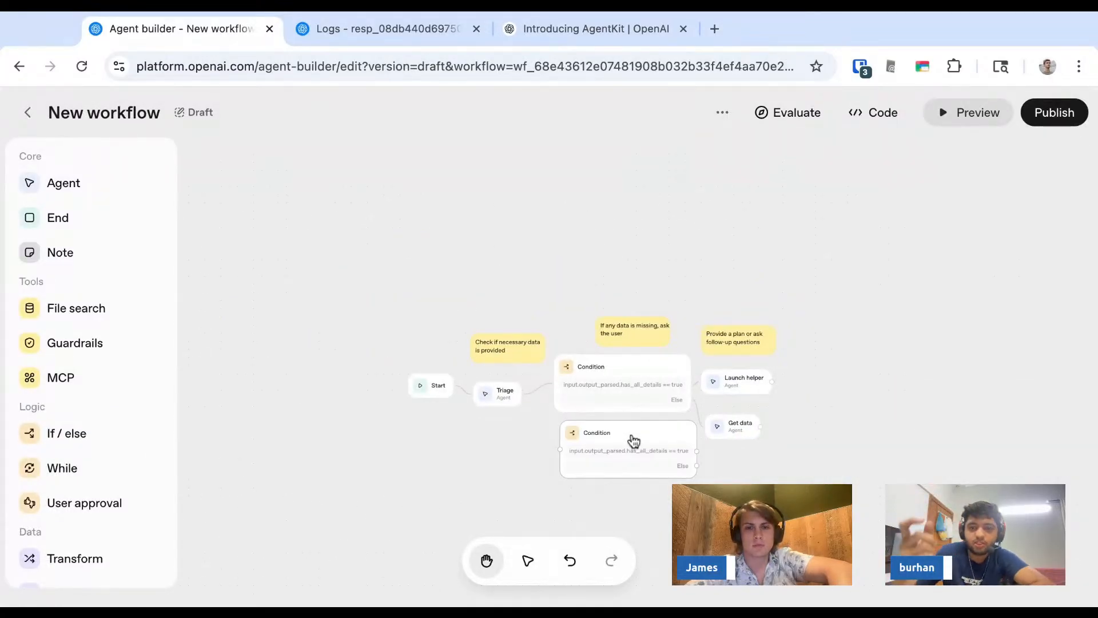
pyautogui.press('super+v')
pyautogui.press('super+v')
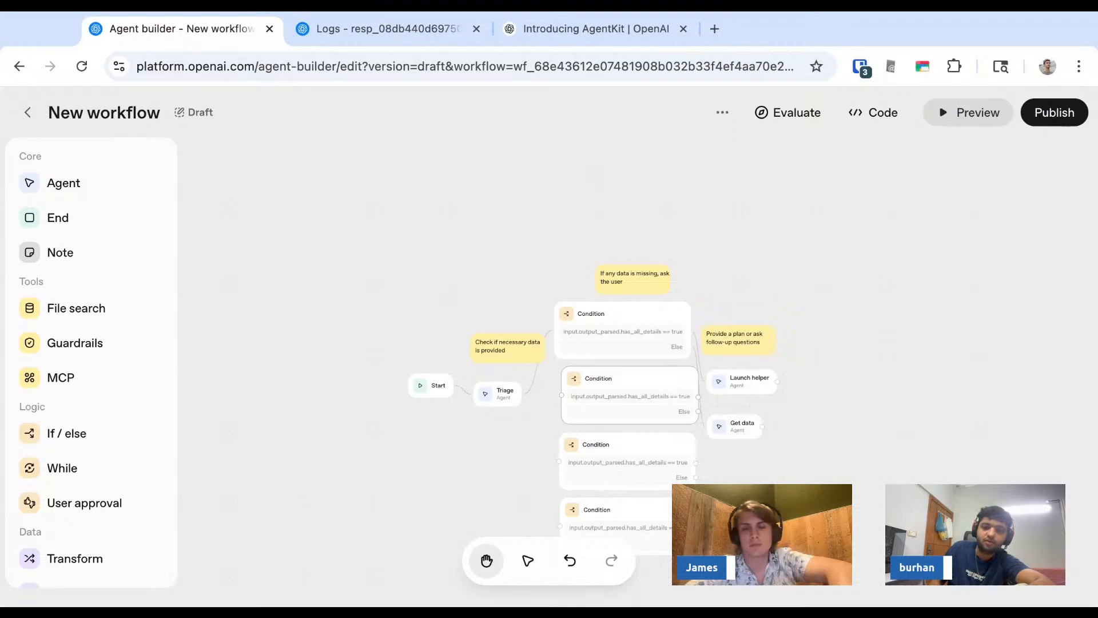
pyautogui.press('super+z')
pyautogui.press('super+z')
pyautogui.press('super+z')
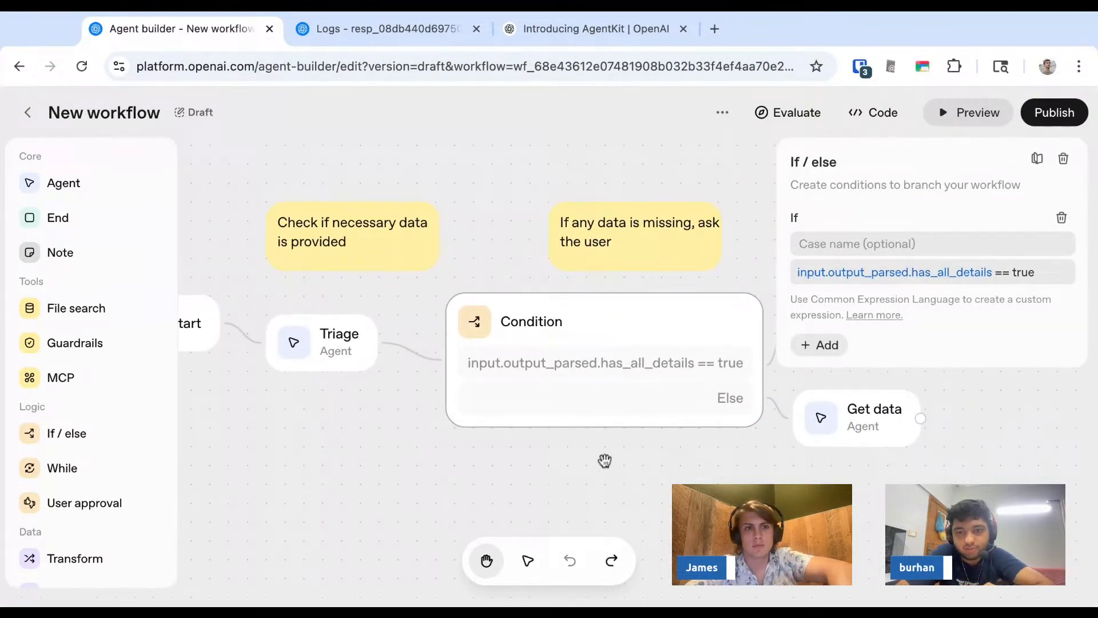
pyautogui.press('super+a')
pyautogui.click(559, 471)
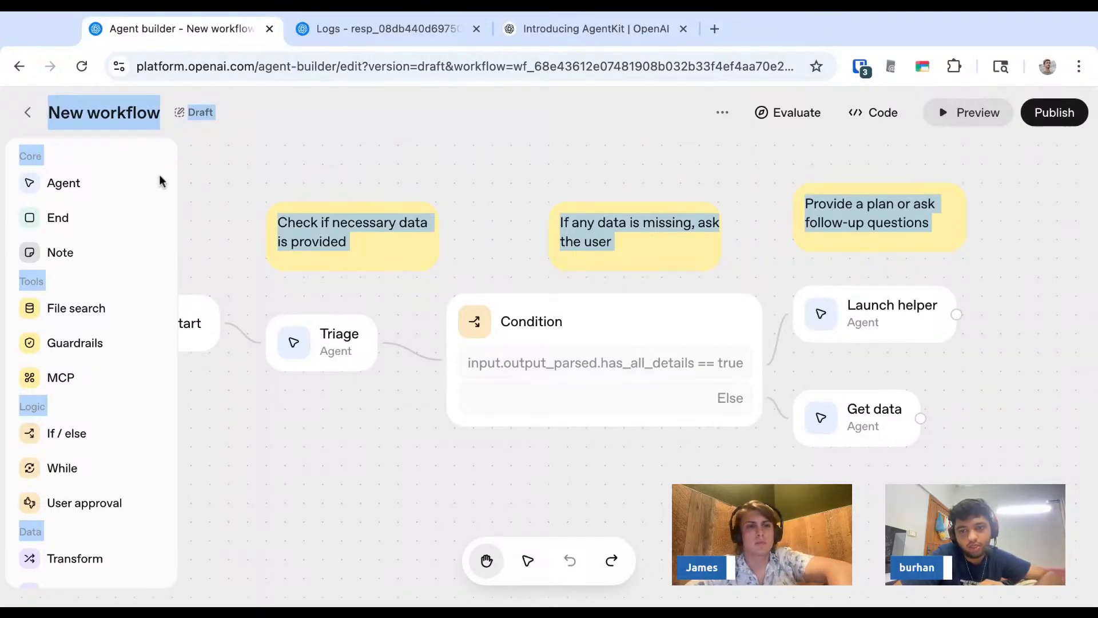
pyautogui.click(346, 237)
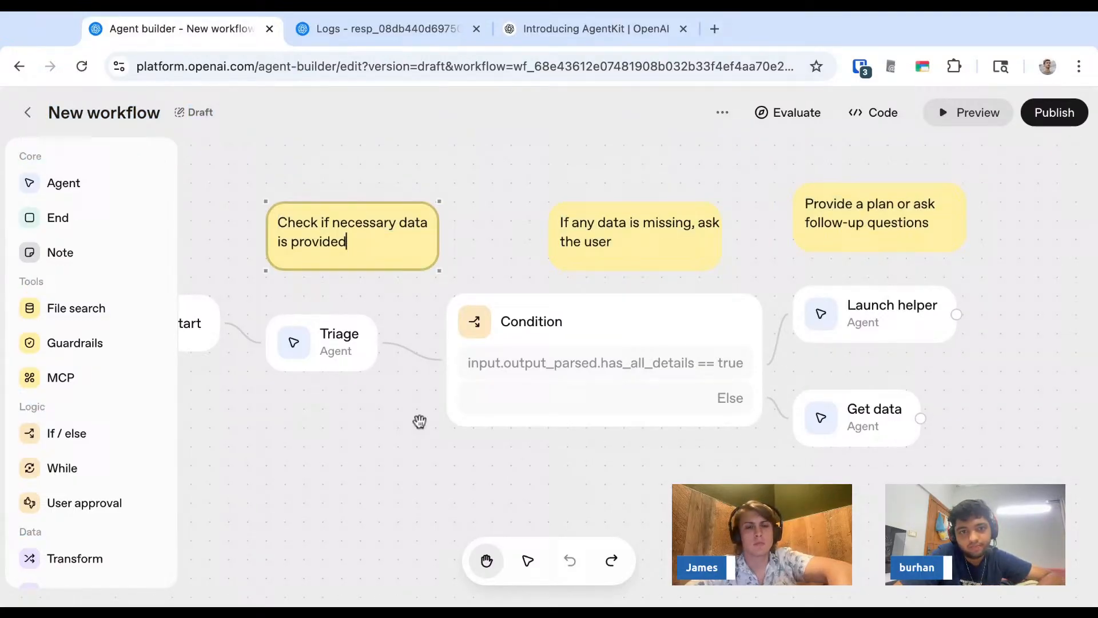
pyautogui.click(382, 444)
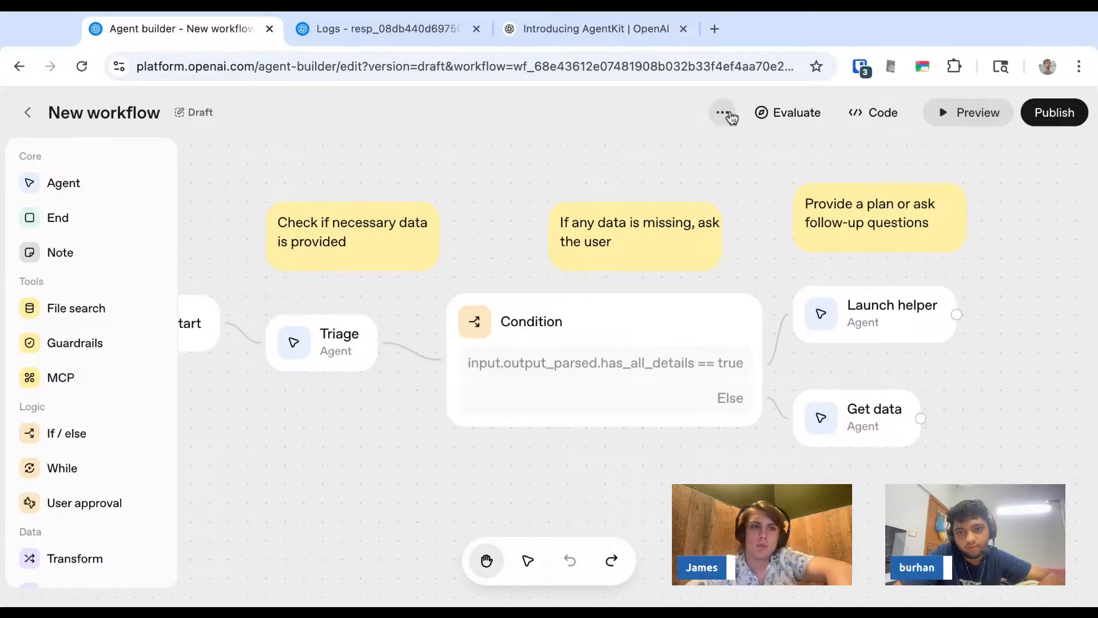
pyautogui.scroll(-1, 122, 426)
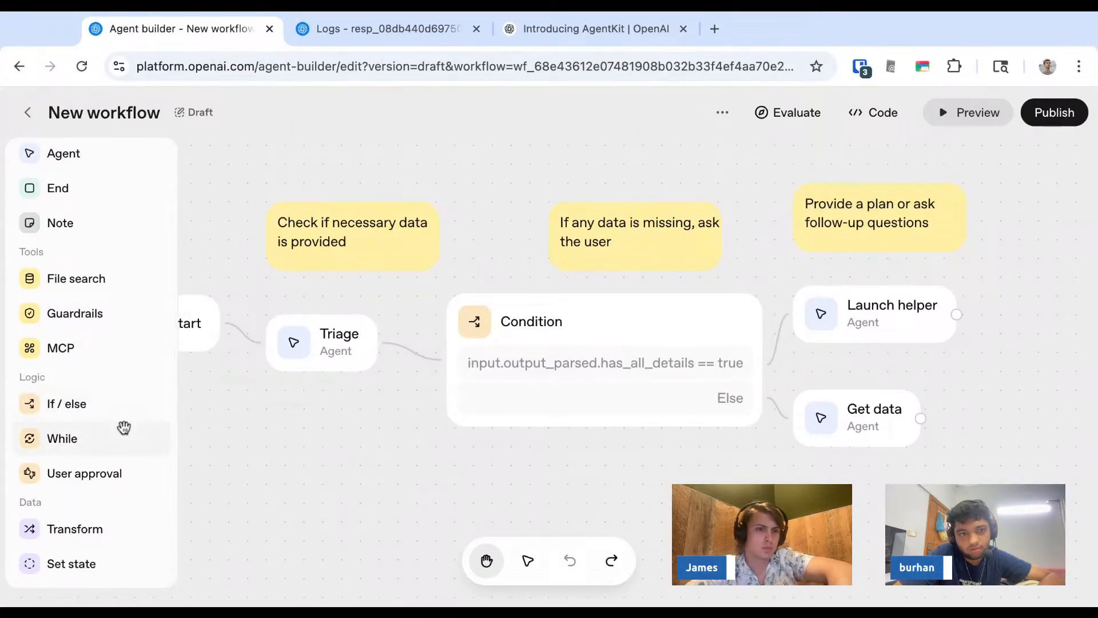
pyautogui.scroll(1, 86, 514)
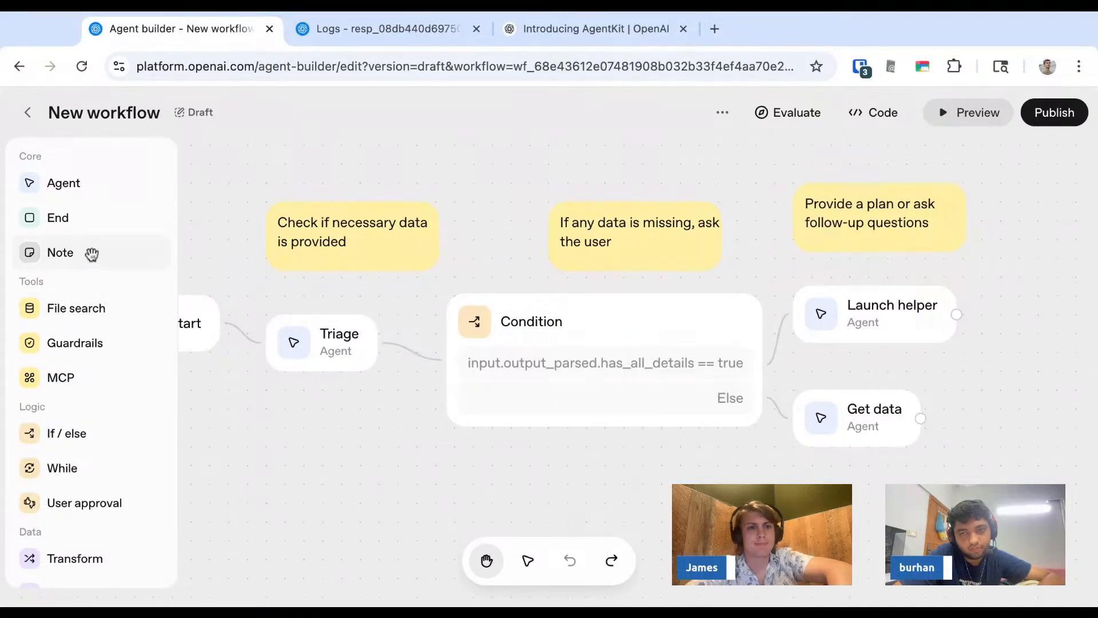
pyautogui.scroll(-1, 73, 345)
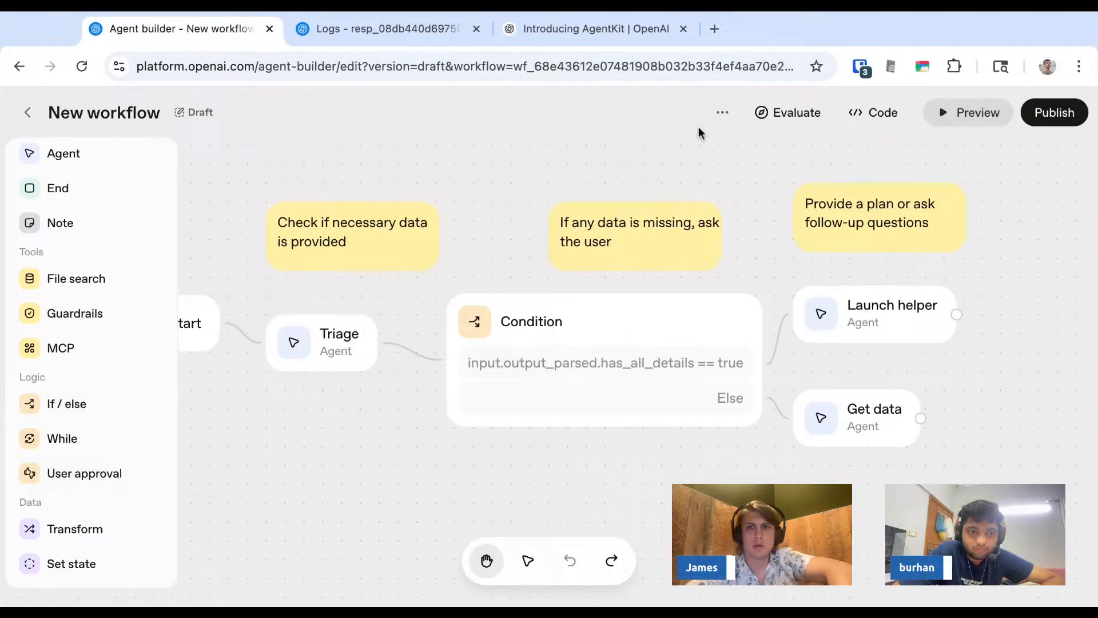
pyautogui.click(719, 114)
pyautogui.click(650, 119)
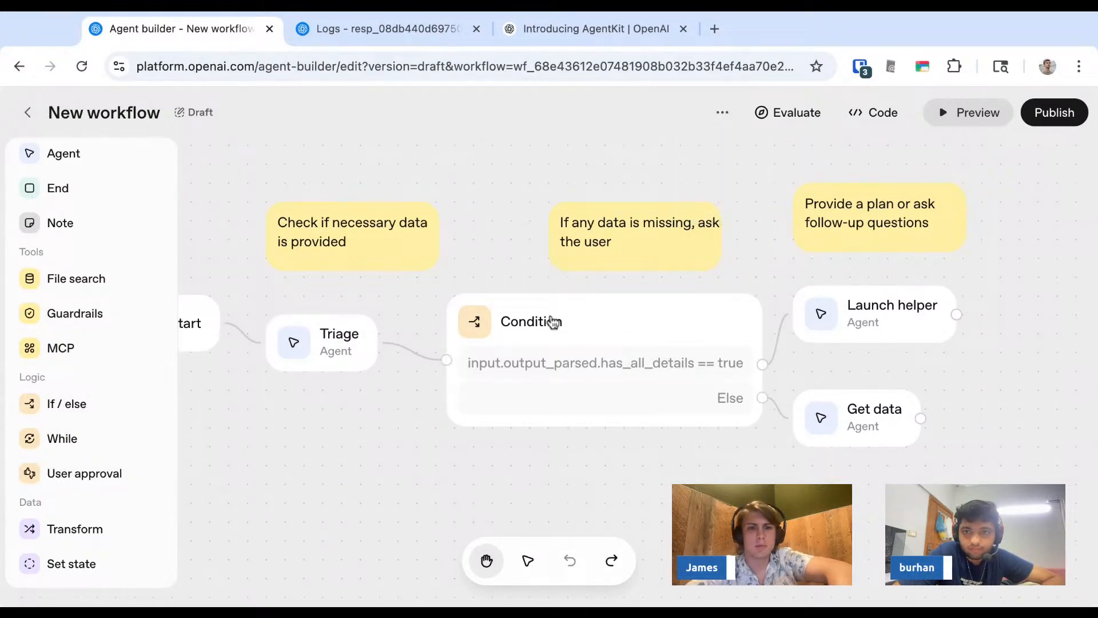
pyautogui.press('super+a')
pyautogui.click(501, 326)
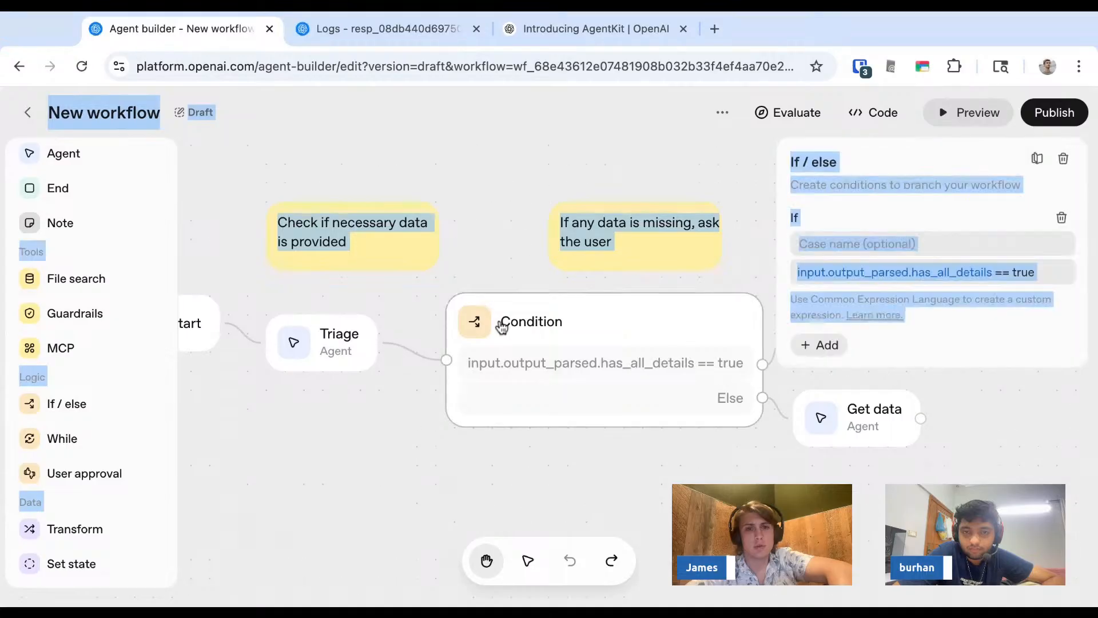
pyautogui.click(657, 505)
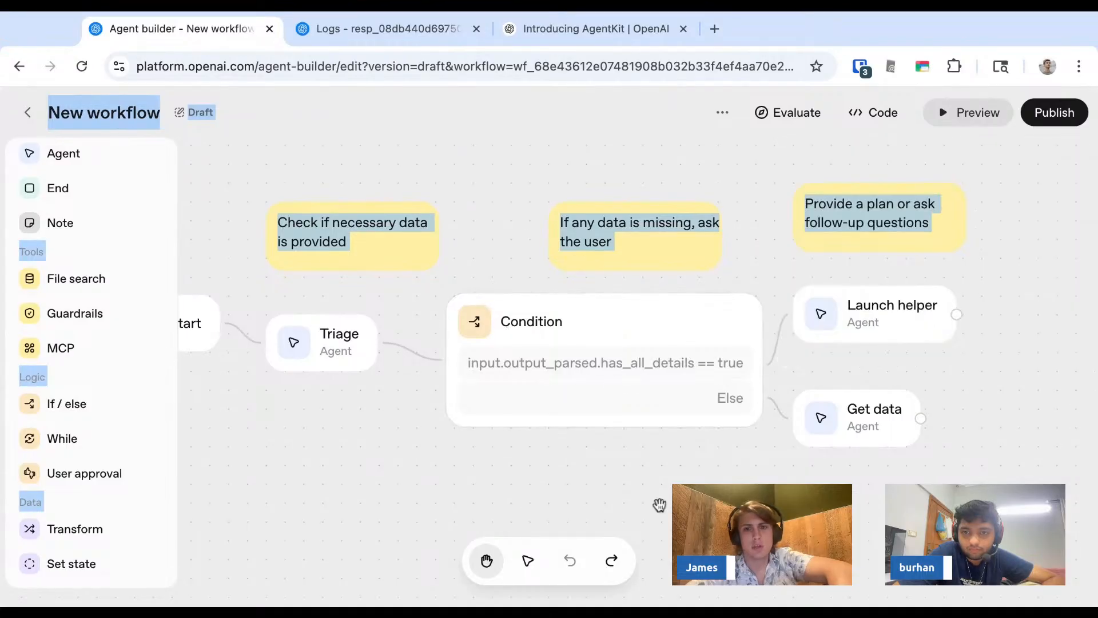
pyautogui.click(695, 355)
pyautogui.click(656, 178)
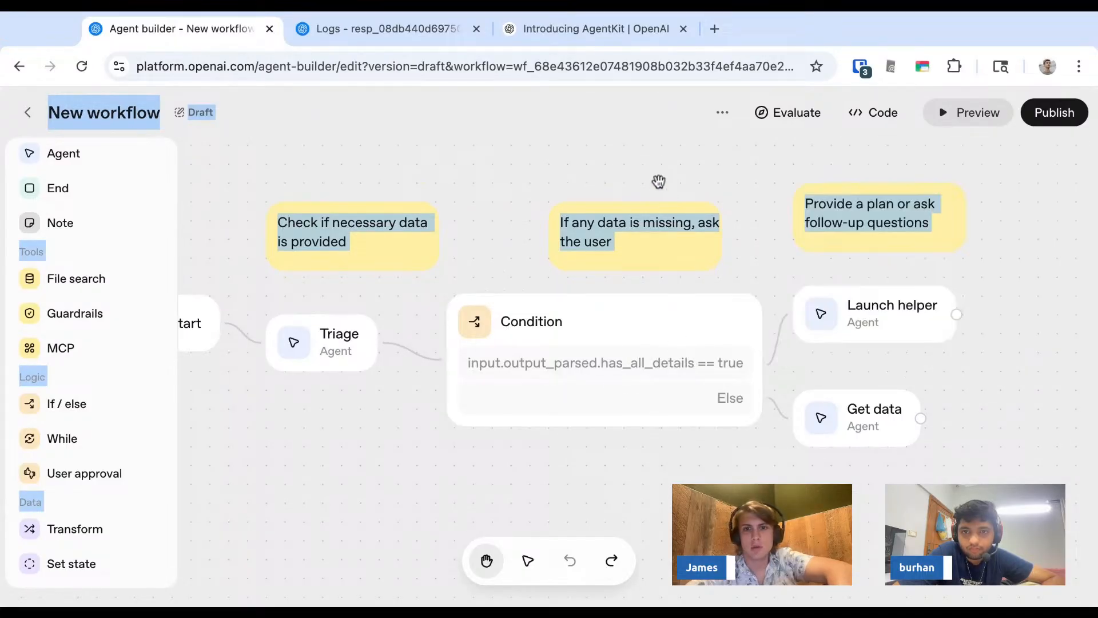
pyautogui.click(640, 228)
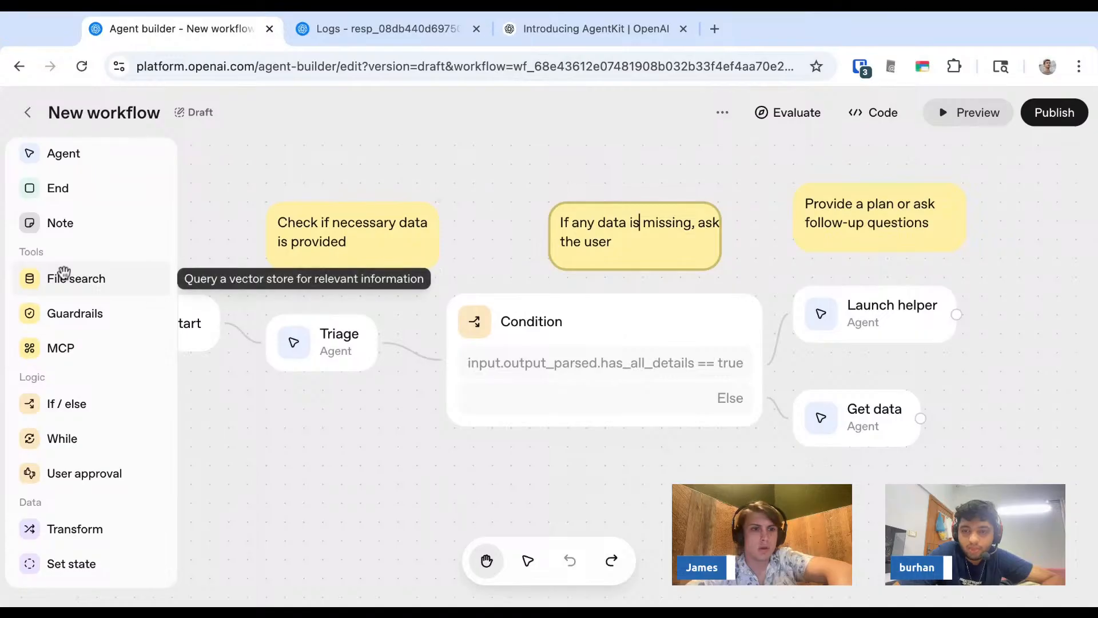
pyautogui.scroll(1, 64, 272)
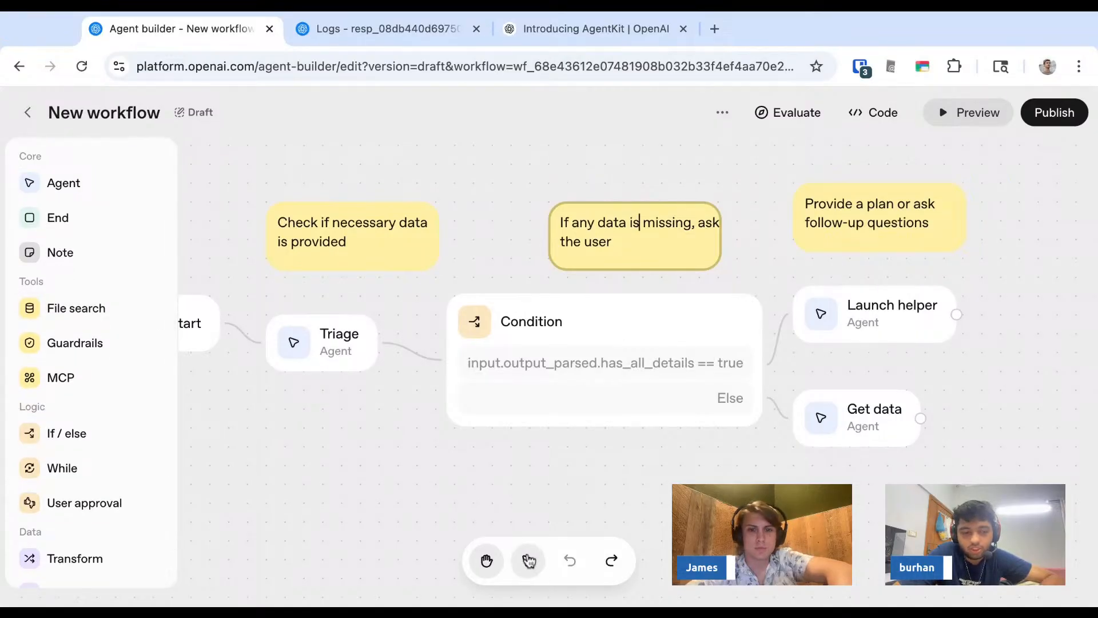
# - Review the Launch helper agent's settings, then open the generated Agents SDK code and scroll through it
pyautogui.click(870, 309)
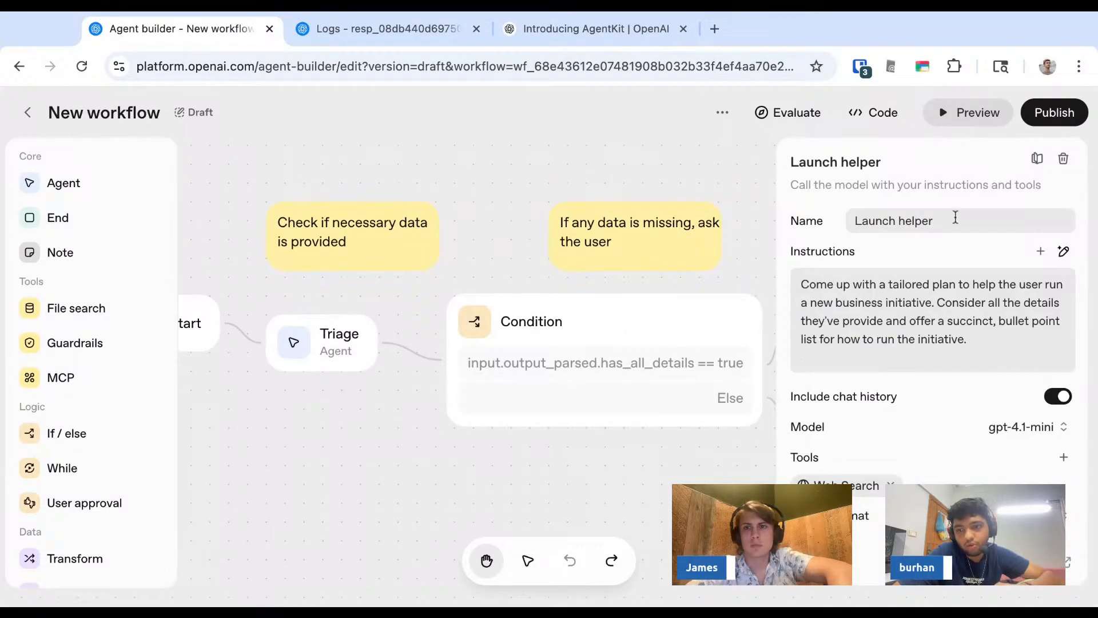
pyautogui.click(744, 198)
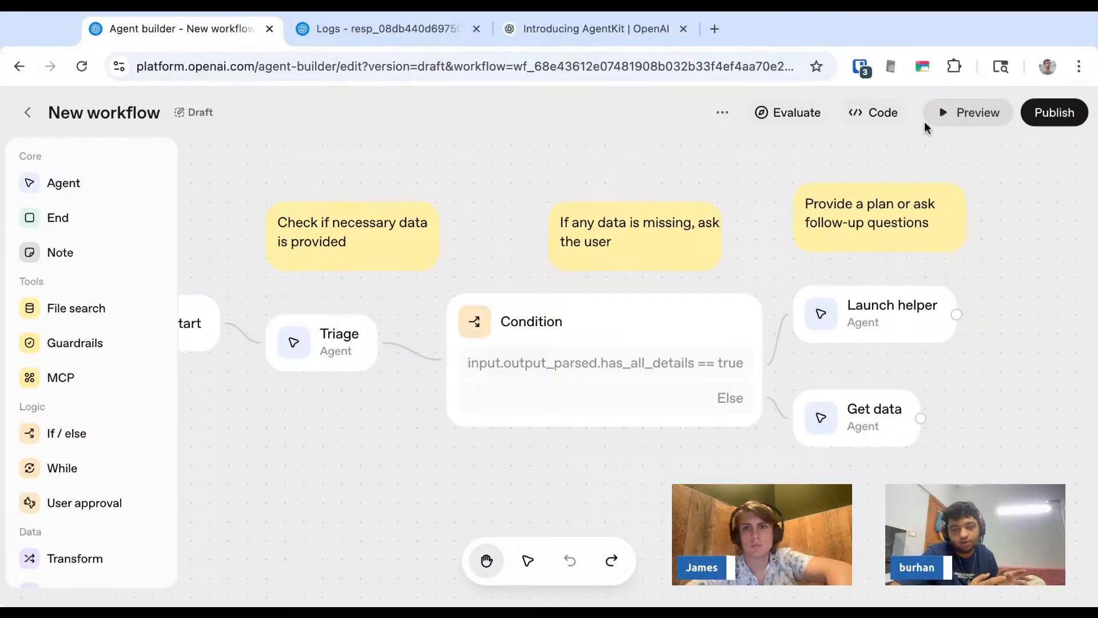
pyautogui.click(880, 116)
pyautogui.click(654, 245)
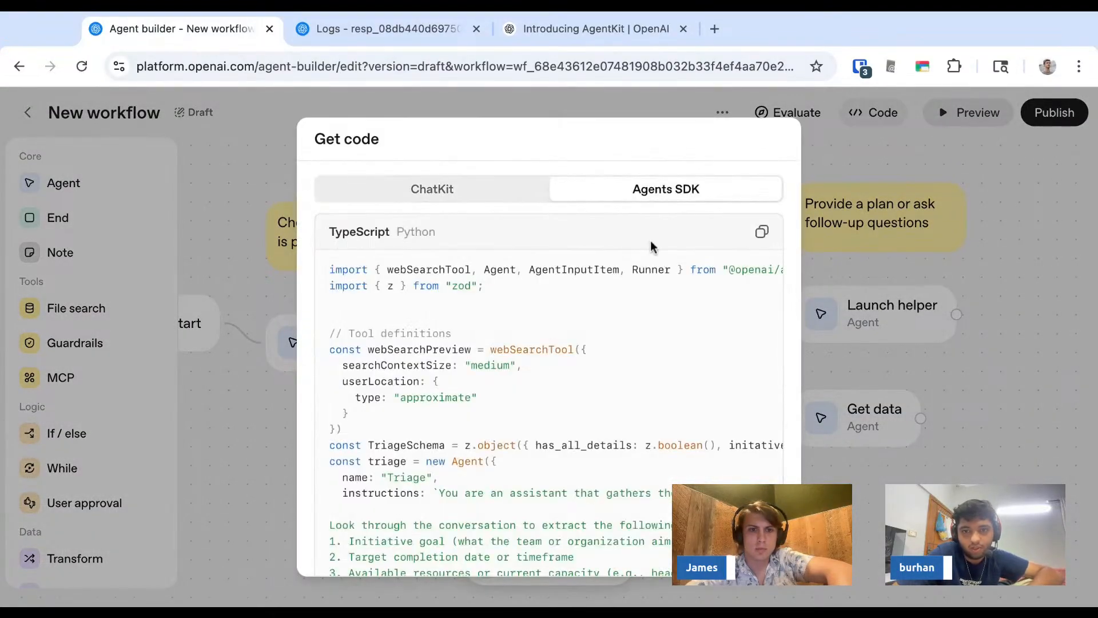
pyautogui.scroll(-10, 514, 393)
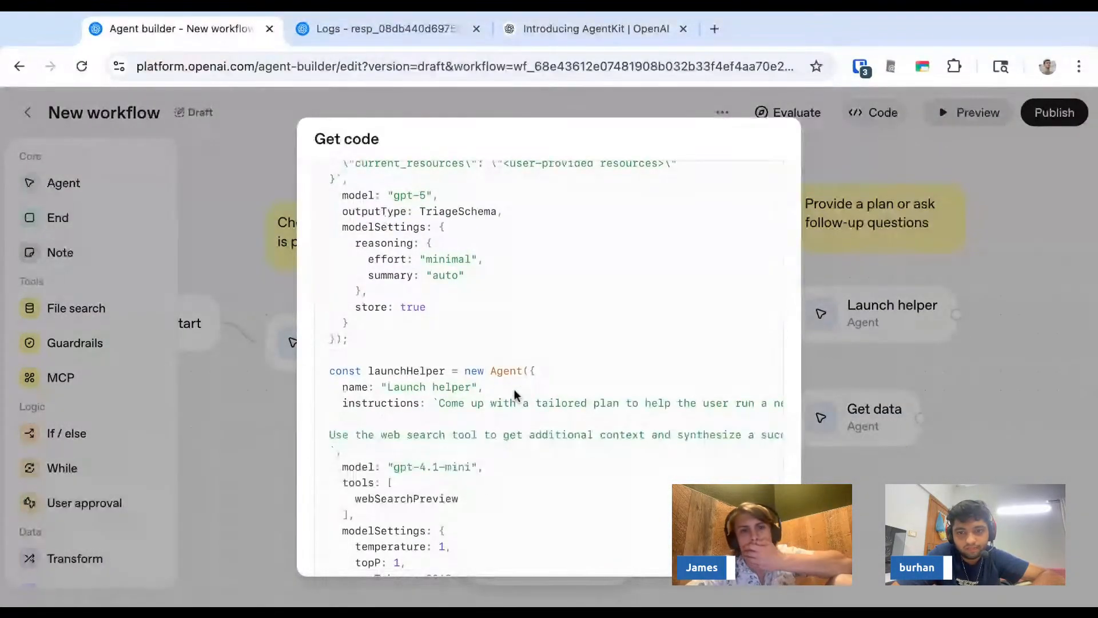
pyautogui.scroll(-8, 514, 392)
pyautogui.scroll(5, 514, 392)
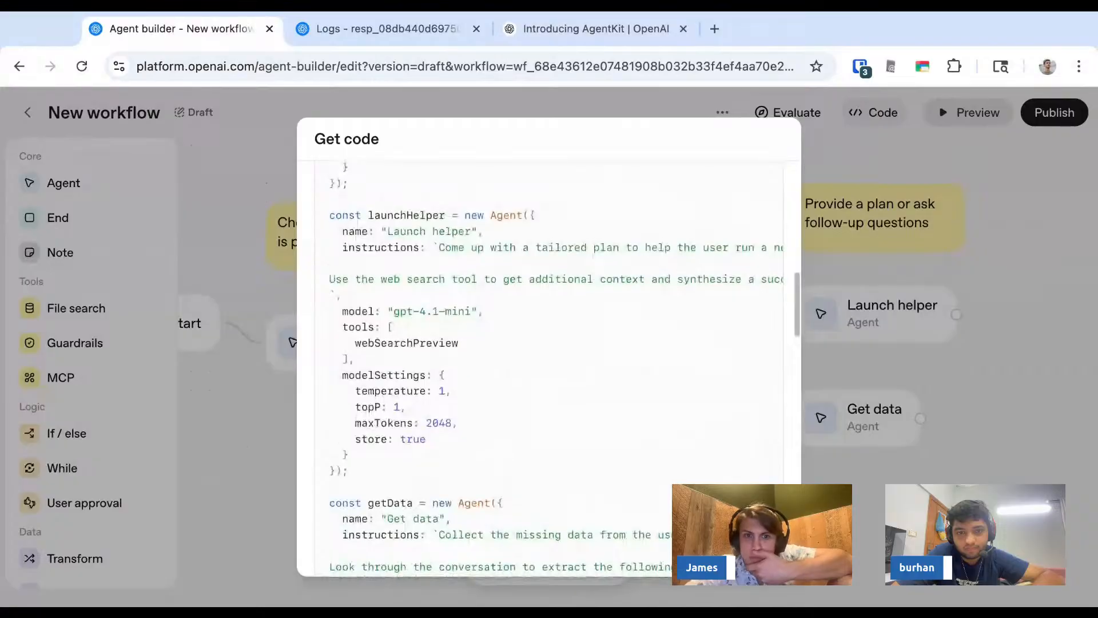
pyautogui.moveTo(412, 215); pyautogui.dragTo(426, 394)
pyautogui.click(480, 407)
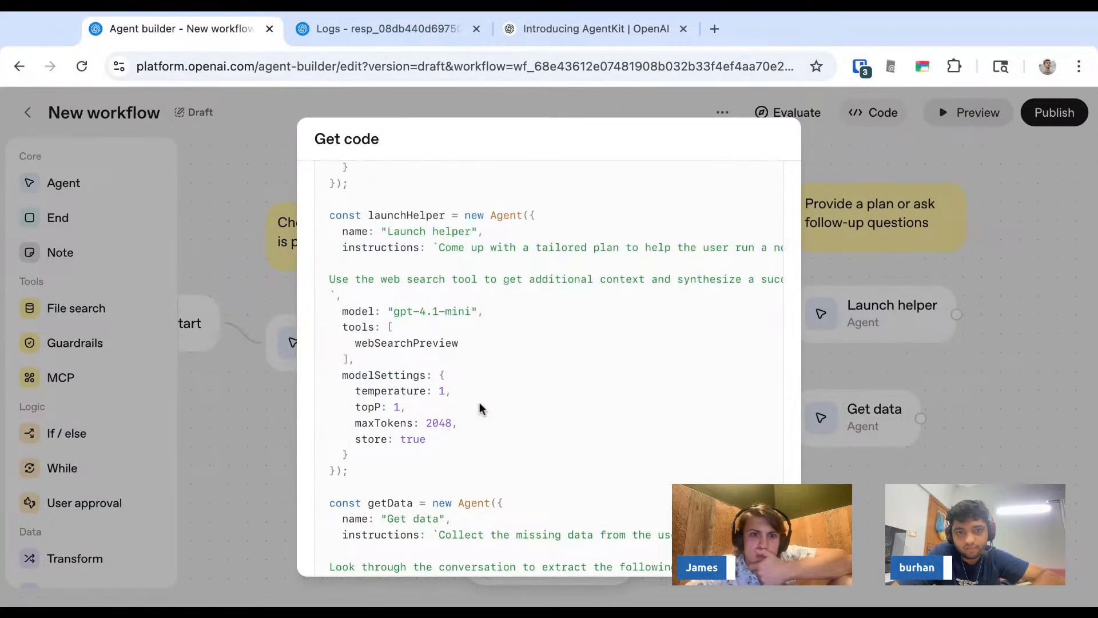
pyautogui.scroll(-1, 480, 407)
pyautogui.scroll(-10, 548, 366)
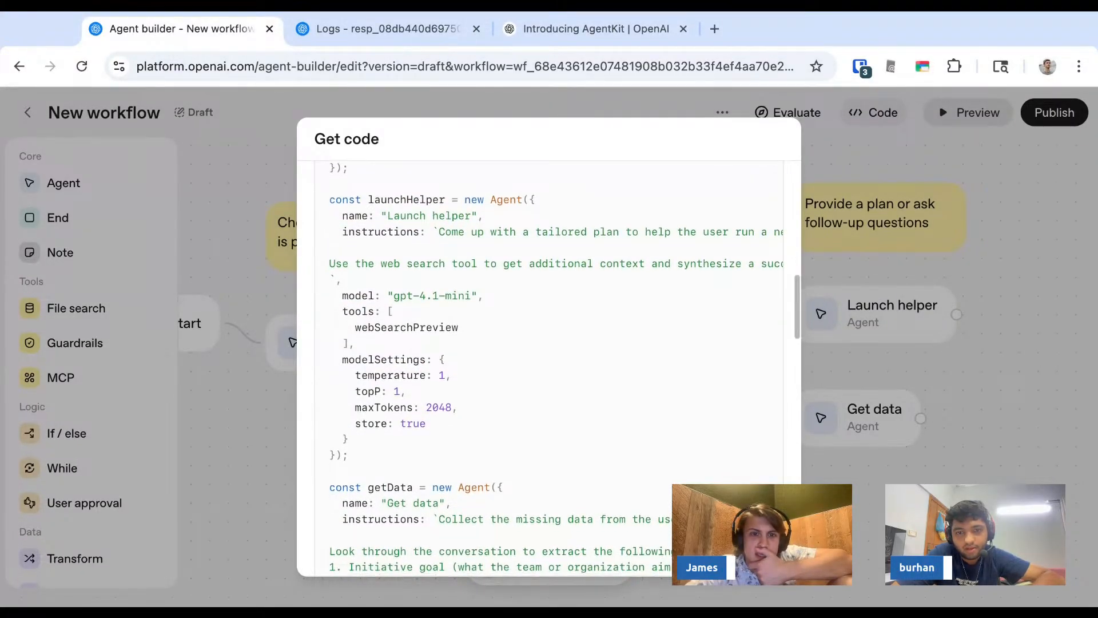
# - Search the exported code for triage, step through the matches, then close the code dialog
pyautogui.hotkey('ctrl', 'f')
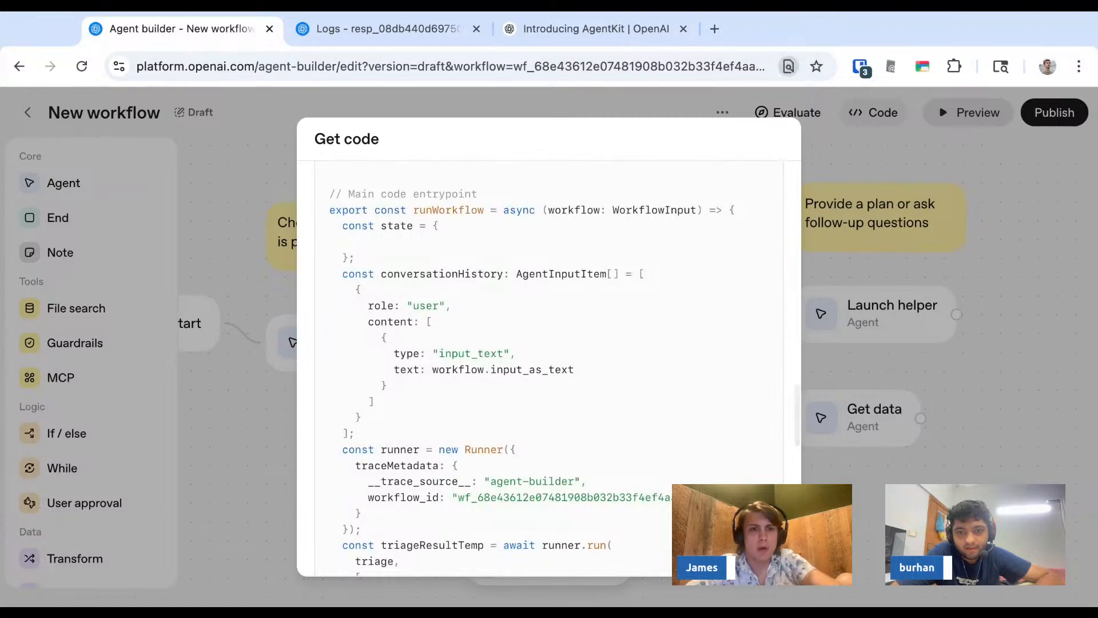
pyautogui.write('triage')
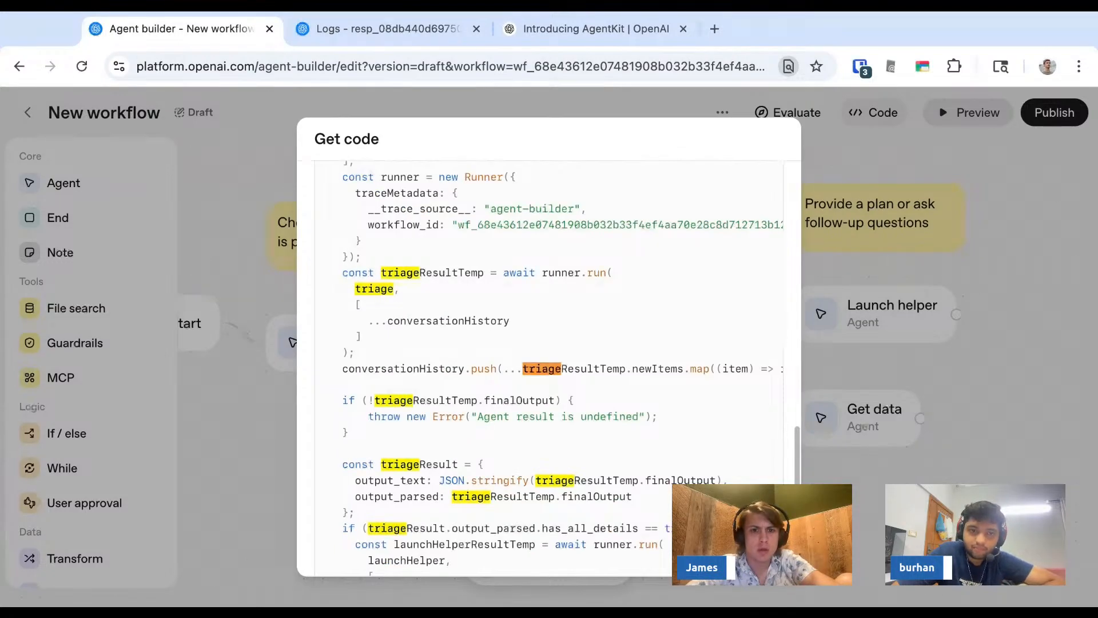
pyautogui.press('Return')
pyautogui.press('Return')
pyautogui.press('Return')
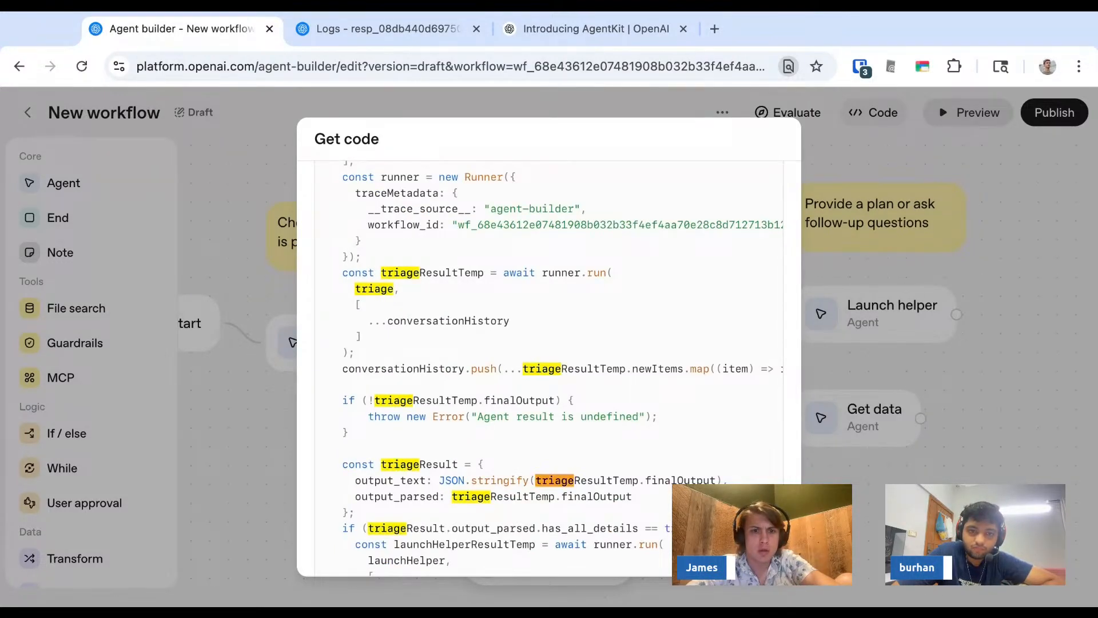
pyautogui.scroll(-3, 549, 366)
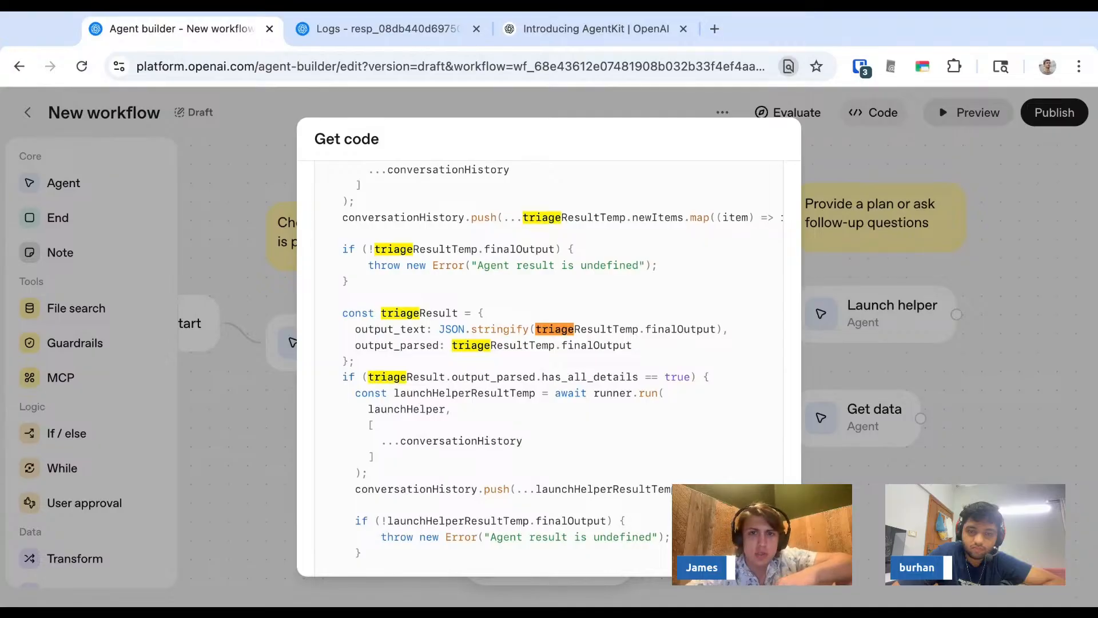
pyautogui.scroll(-2, 525, 388)
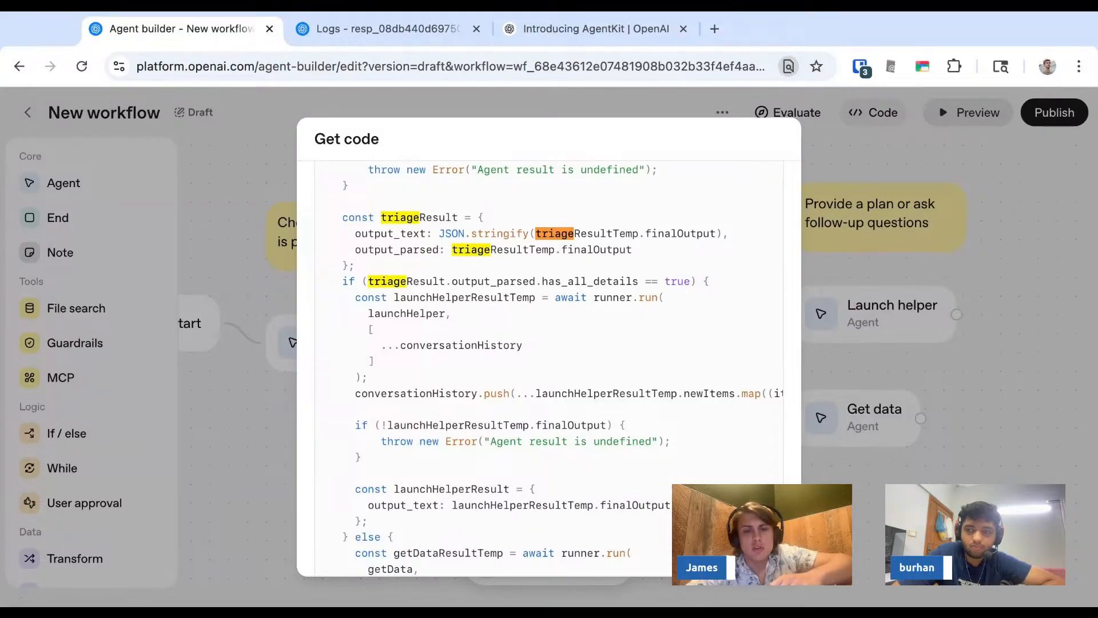
pyautogui.scroll(-5, 451, 300)
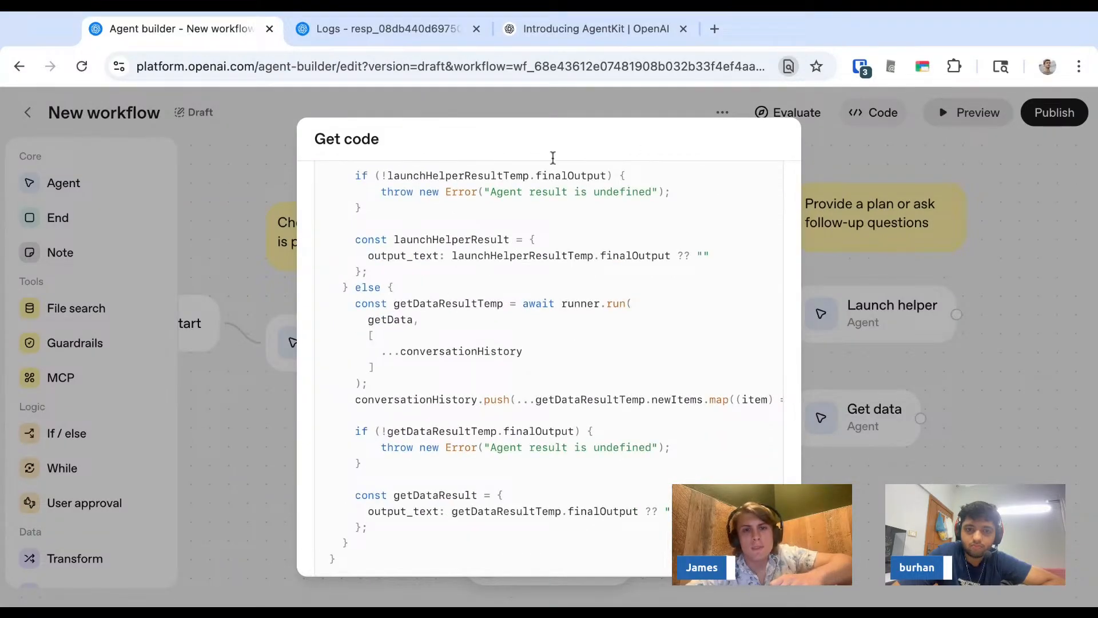
pyautogui.scroll(15, 540, 321)
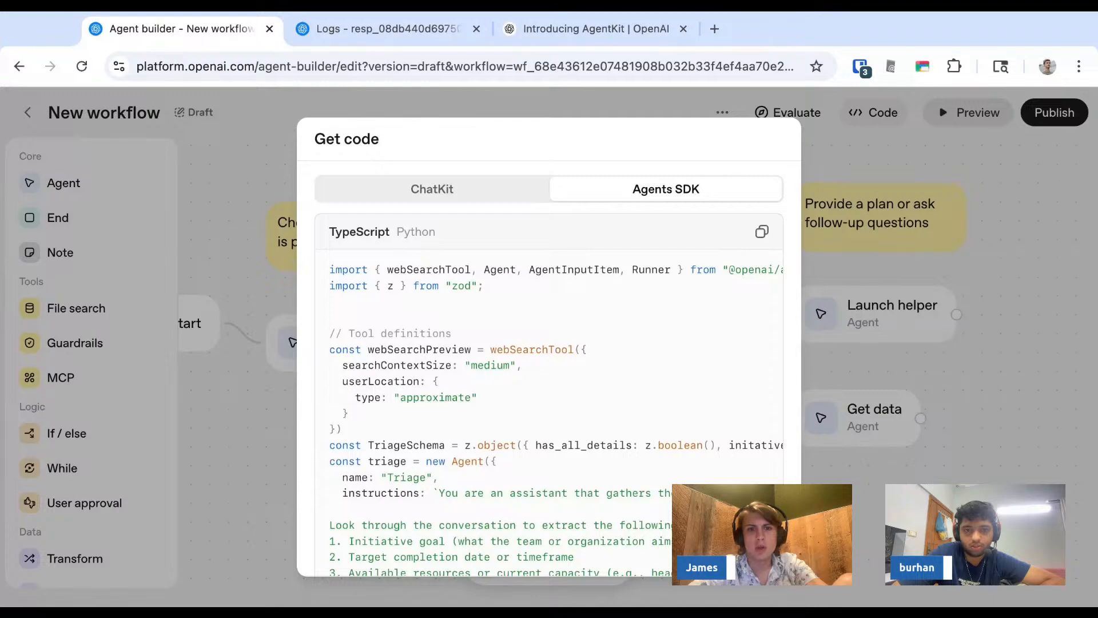
pyautogui.press('super+f')
pyautogui.press('Escape')
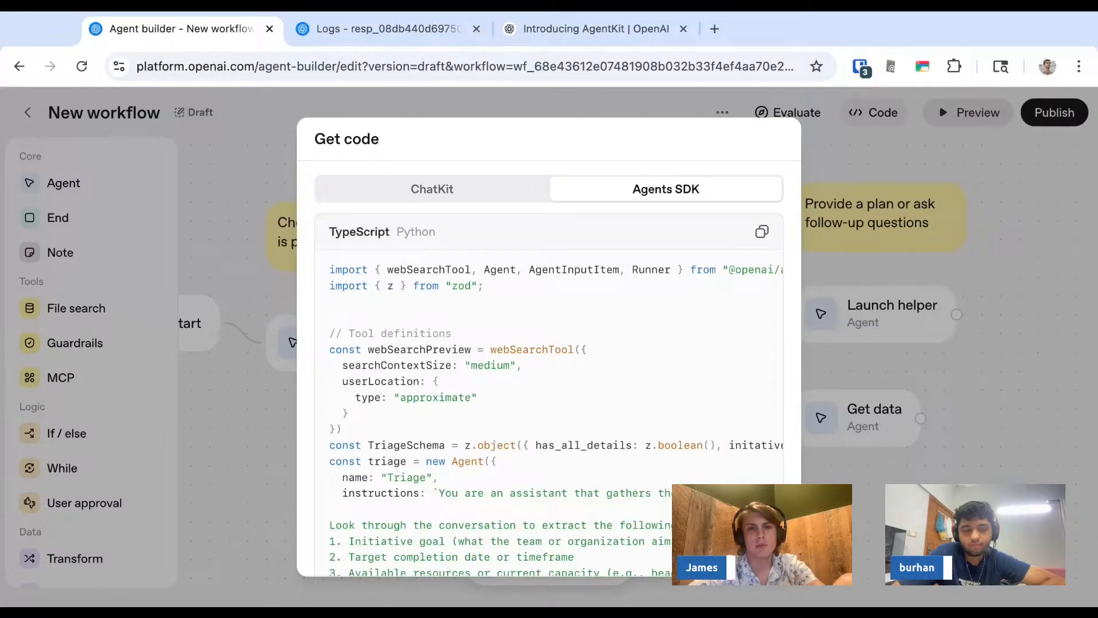
pyautogui.press('Escape')
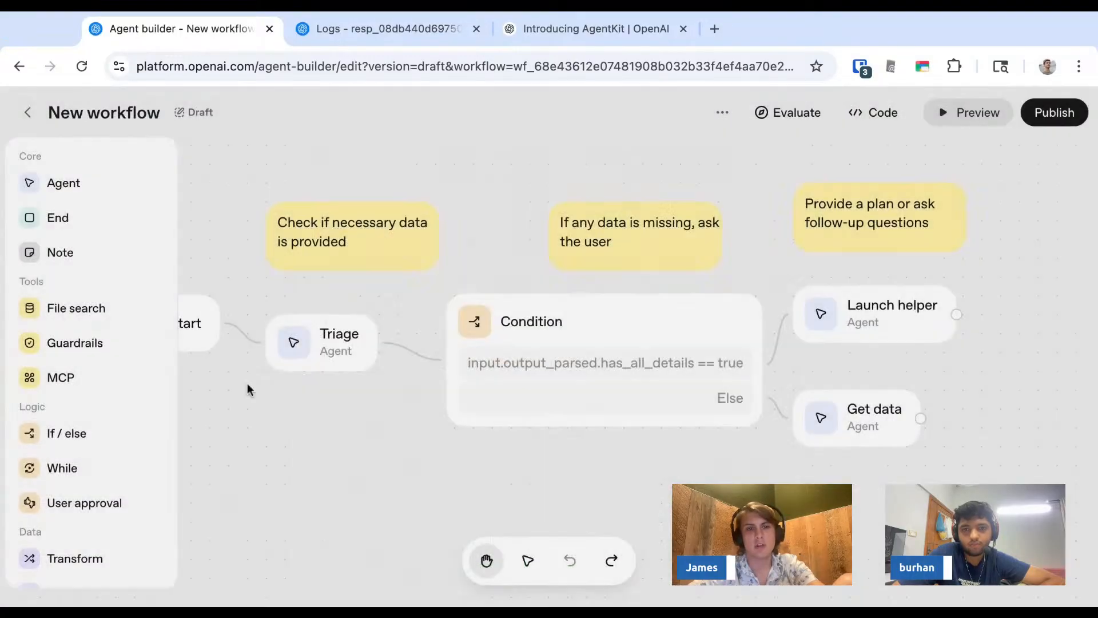
# - Select the Triage agent, the Condition node and the first note to review them on the canvas
pyautogui.click(342, 343)
pyautogui.click(571, 324)
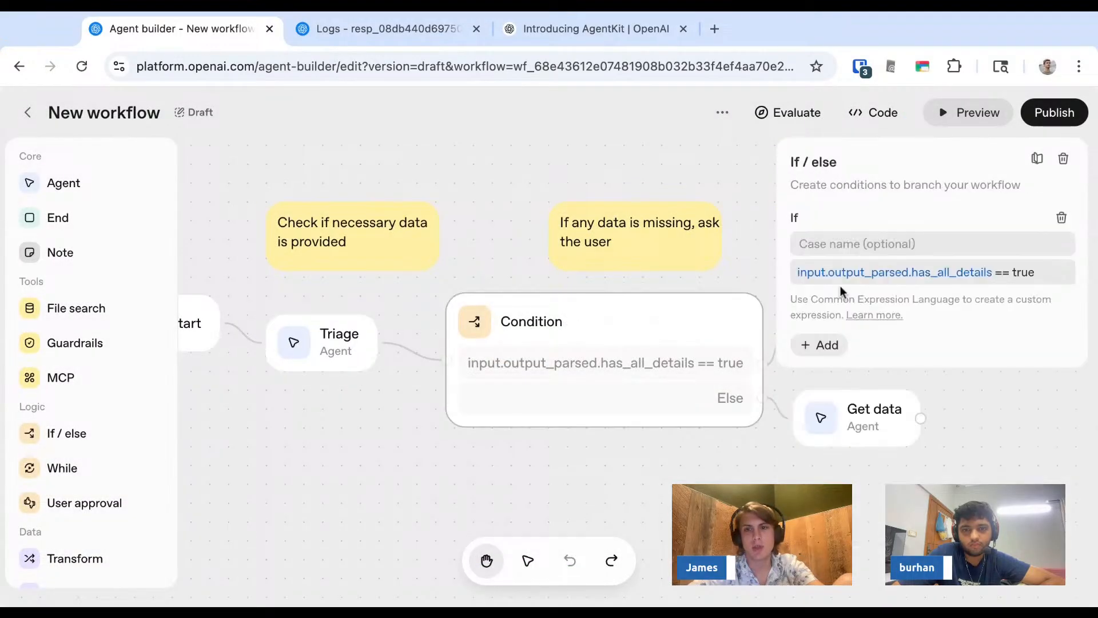
pyautogui.click(610, 255)
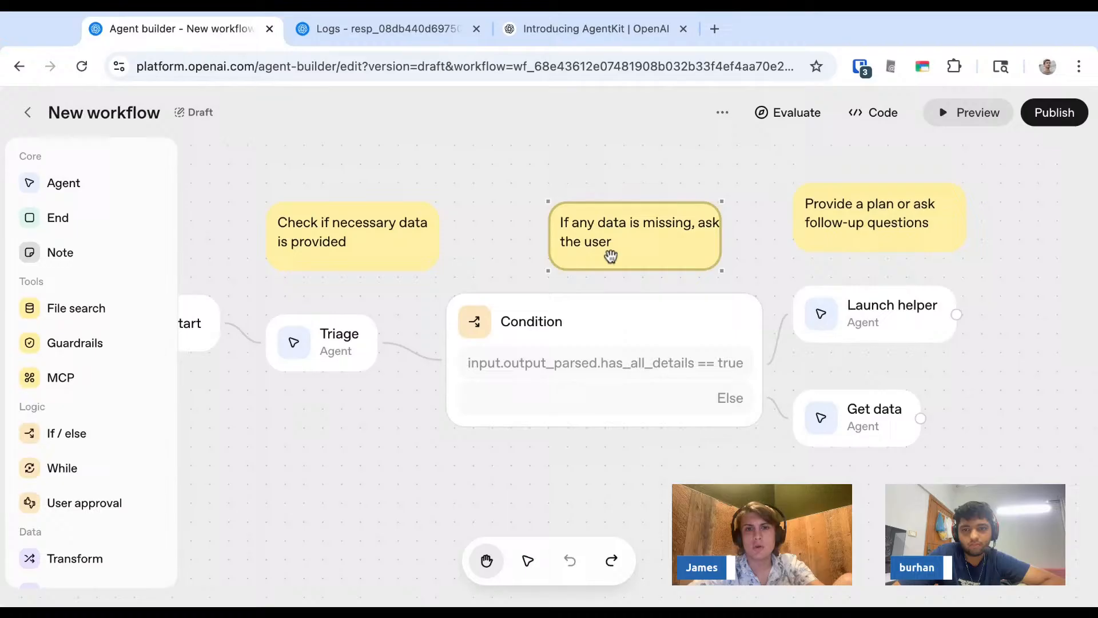
pyautogui.click(394, 237)
pyautogui.click(345, 181)
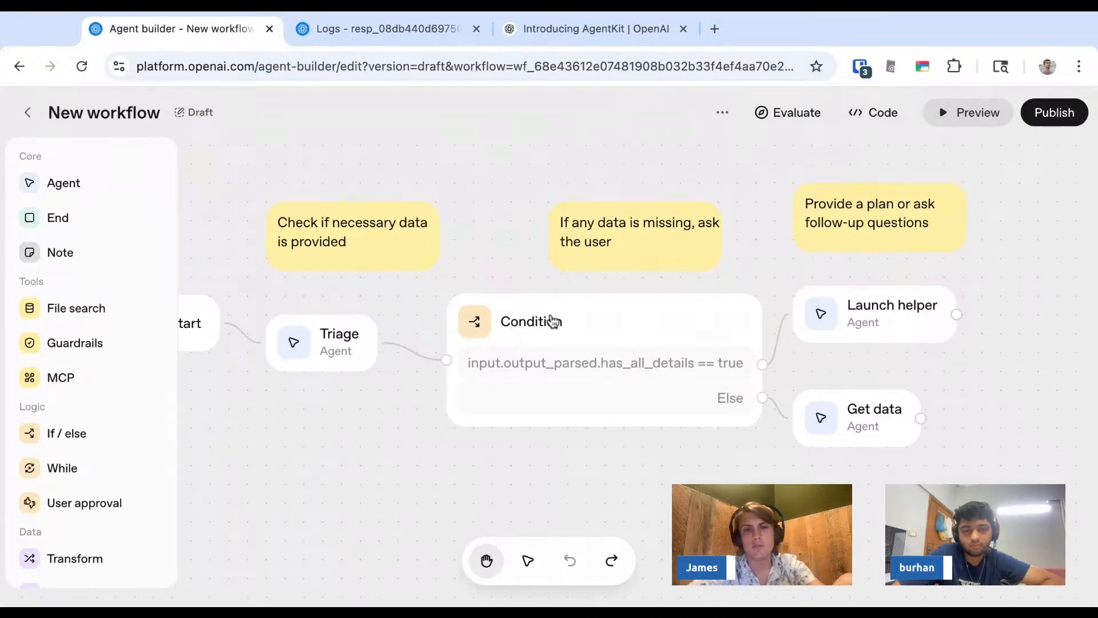
# - Nudge the Condition node slightly left, then select the Triage agent and the first note to inspect them
pyautogui.moveTo(552, 321); pyautogui.dragTo(522, 322)
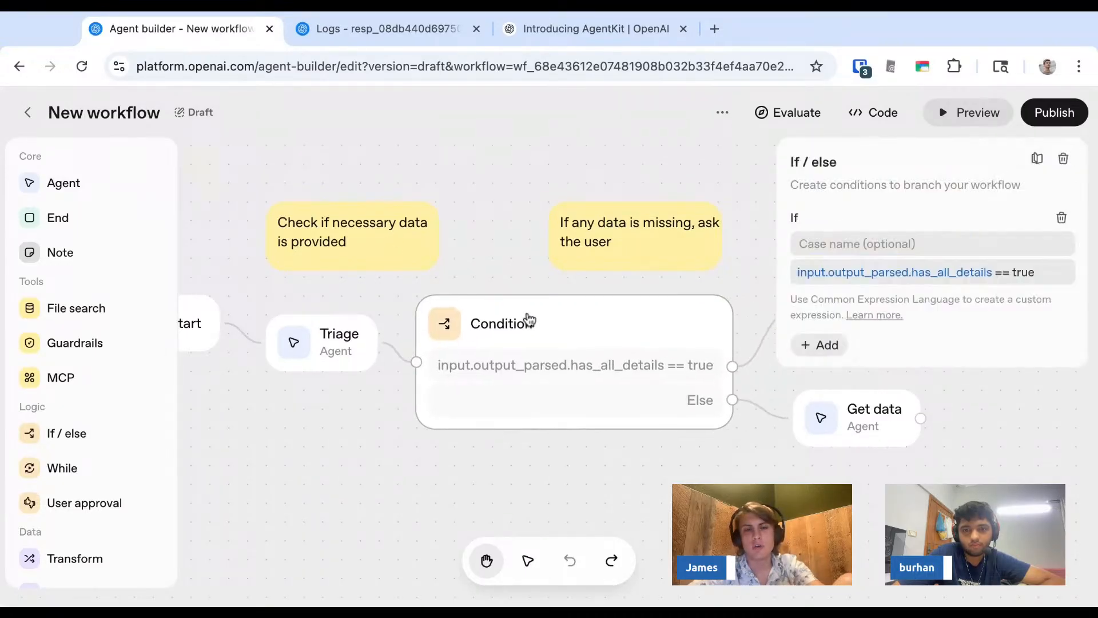
pyautogui.click(342, 334)
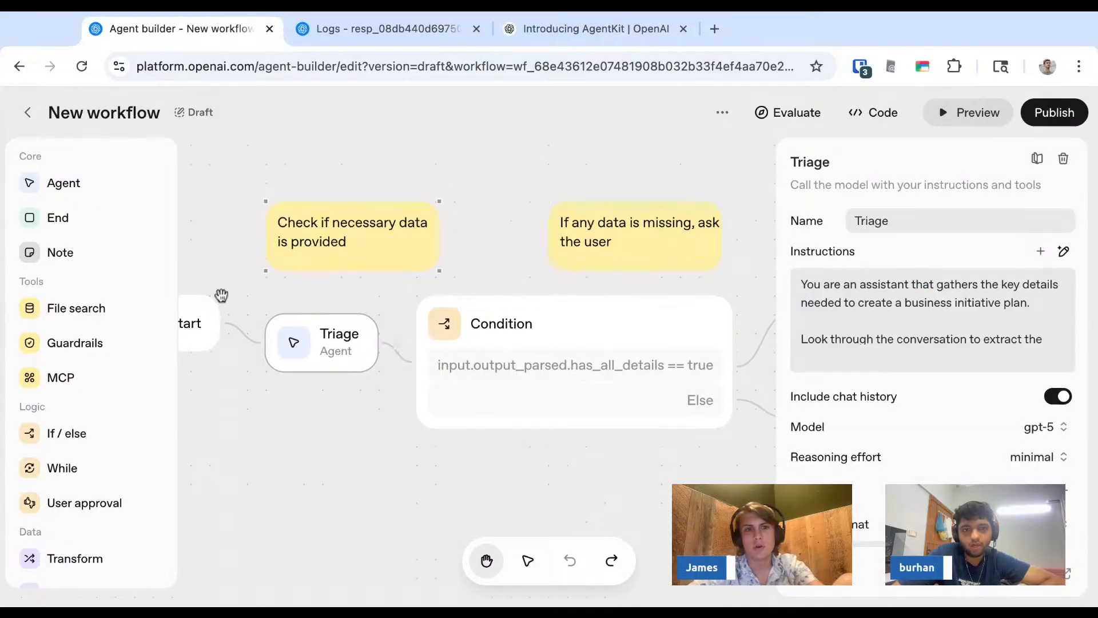
pyautogui.click(207, 320)
pyautogui.click(338, 223)
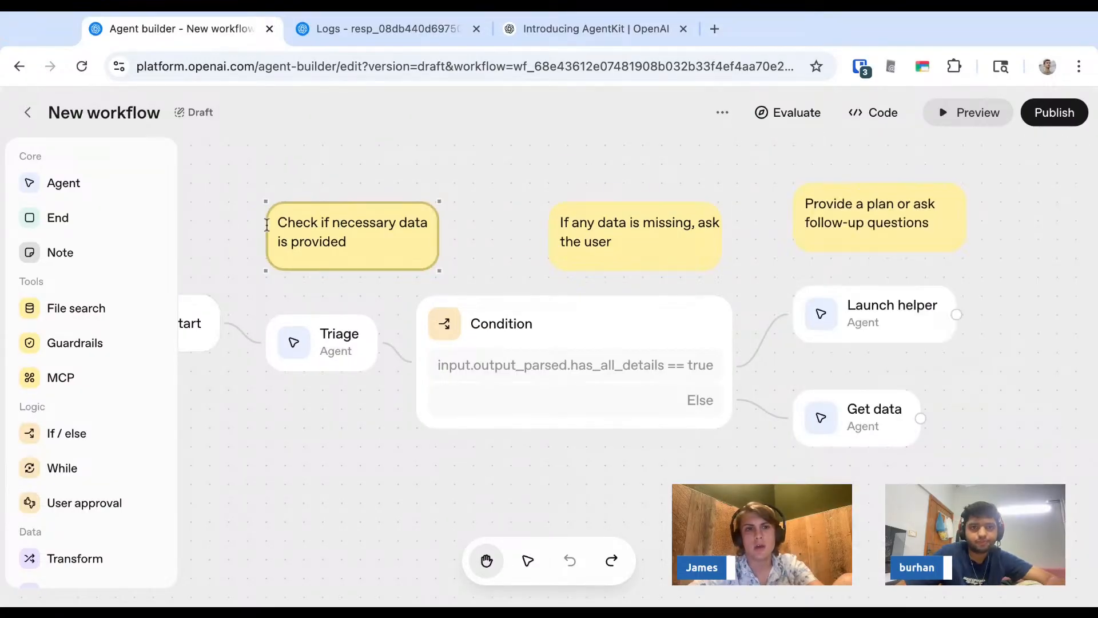
pyautogui.click(226, 225)
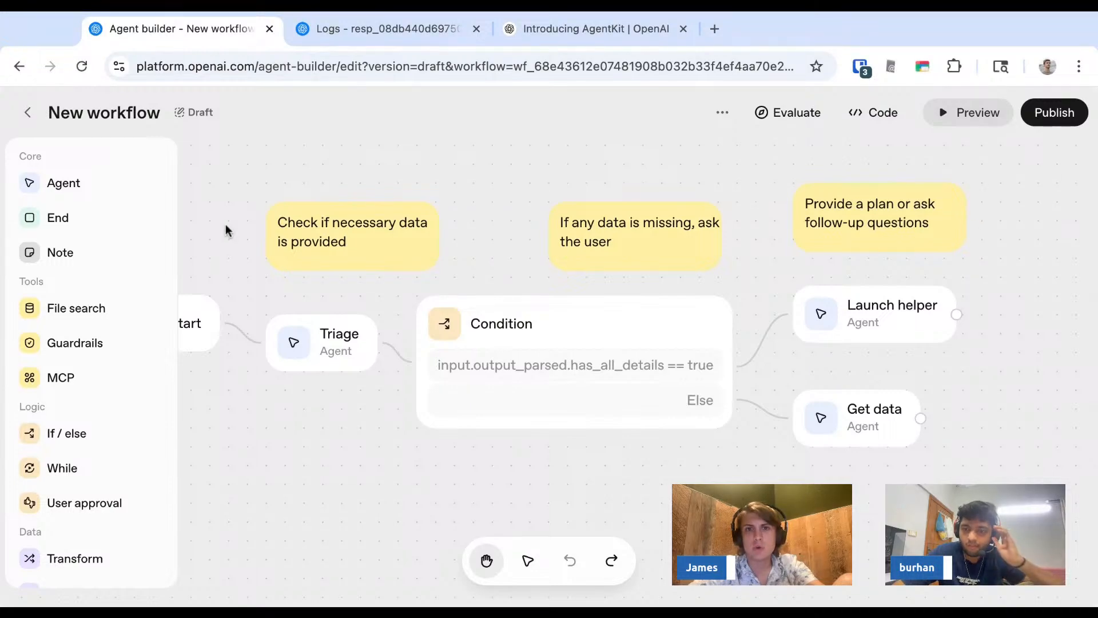
# - Switch to the Introducing AgentKit article tab and search the page for agent
pyautogui.hotkey('ctrl', 'shift', 'Tab')
pyautogui.hotkey('ctrl', 'f')
pyautogui.write('agent')
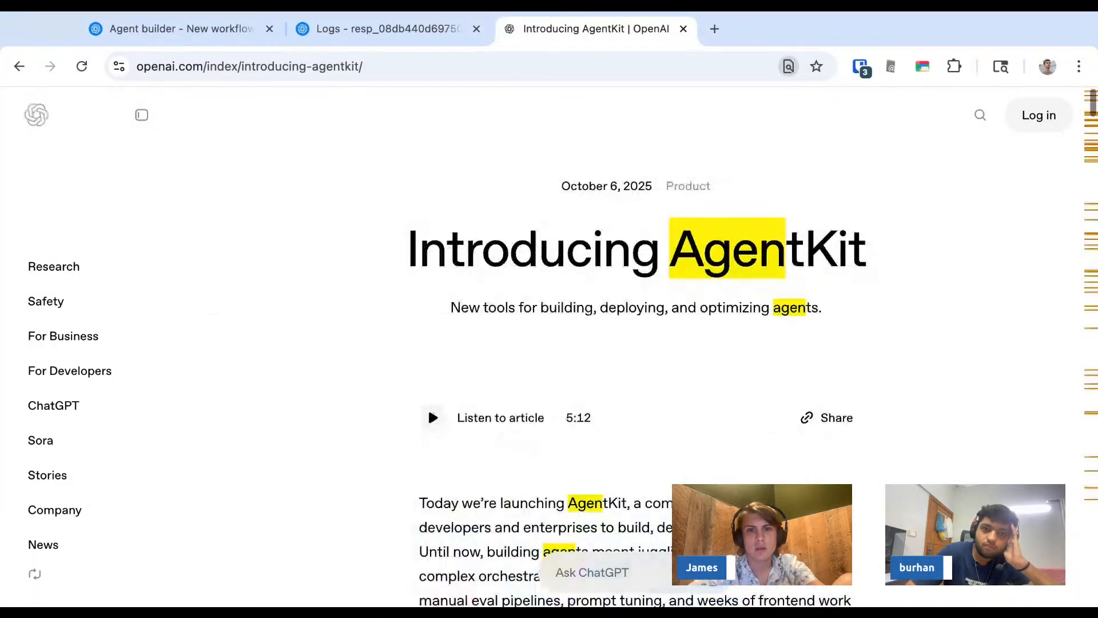
pyautogui.press('Escape')
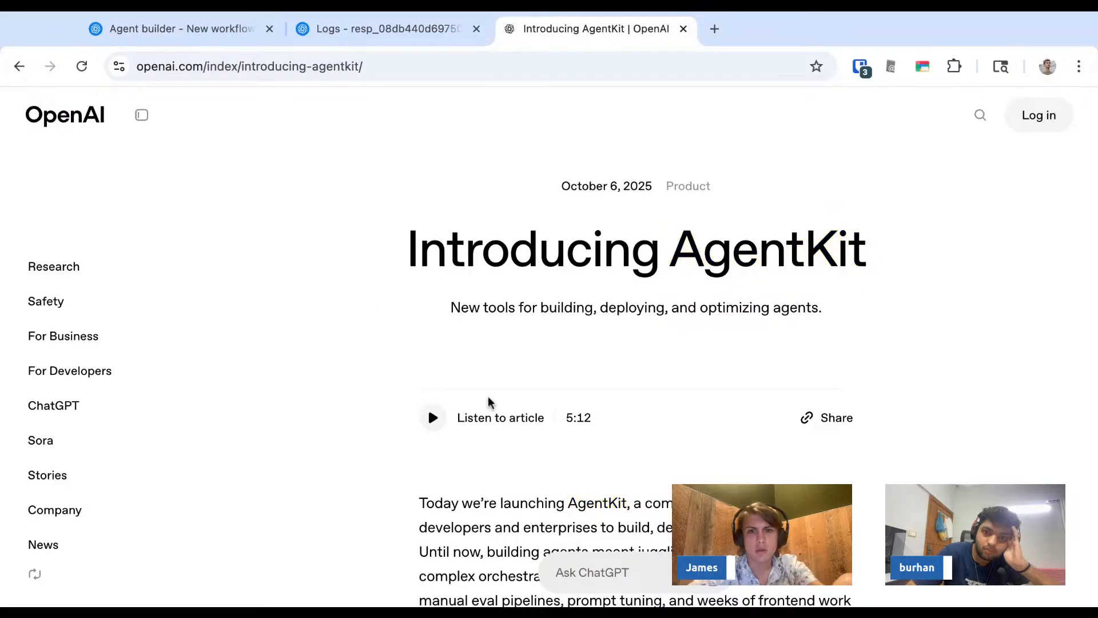
# - Scroll through the article's intro and highlight the Agent Builder, Connector Registry and ChatKit building blocks
pyautogui.scroll(-3, 488, 399)
pyautogui.moveTo(548, 346); pyautogui.dragTo(546, 373)
pyautogui.scroll(-4, 515, 366)
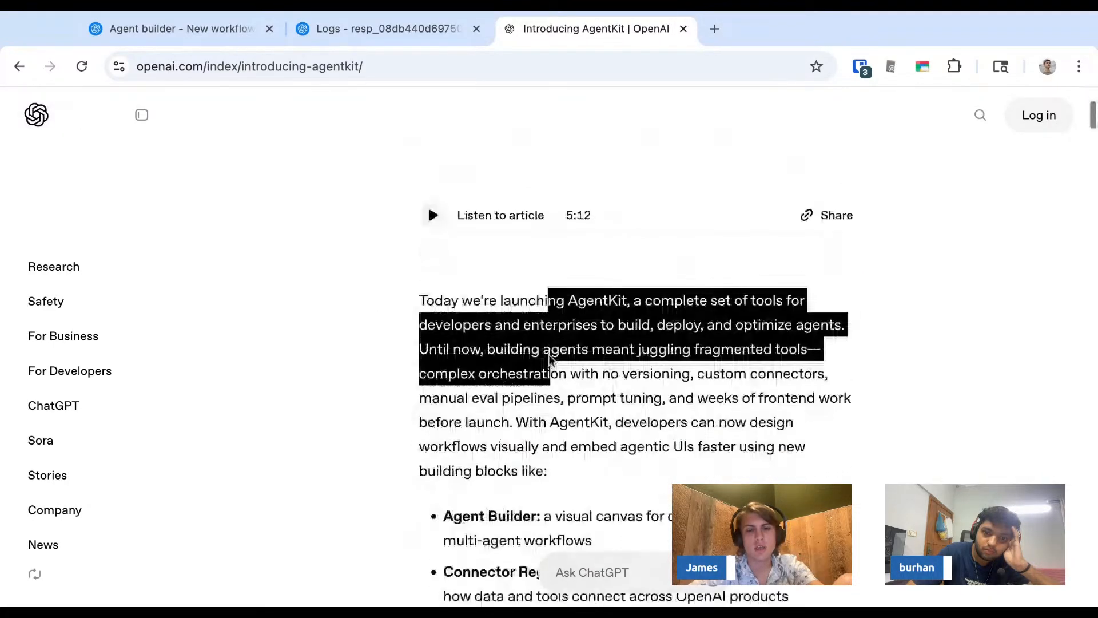
pyautogui.moveTo(444, 350); pyautogui.dragTo(536, 350)
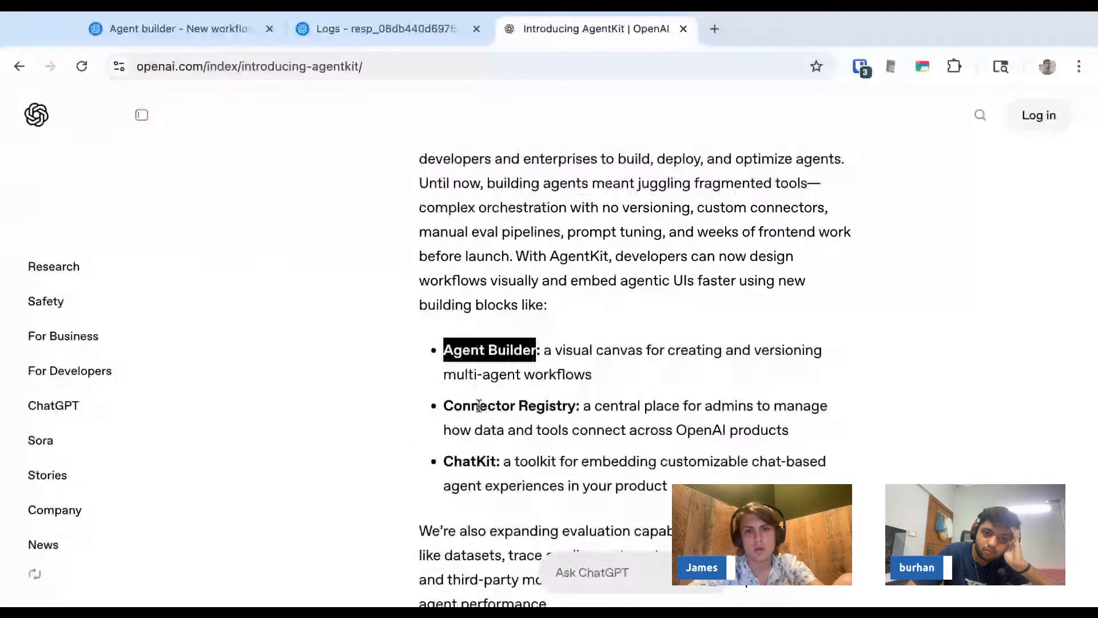
pyautogui.moveTo(445, 406); pyautogui.dragTo(578, 406)
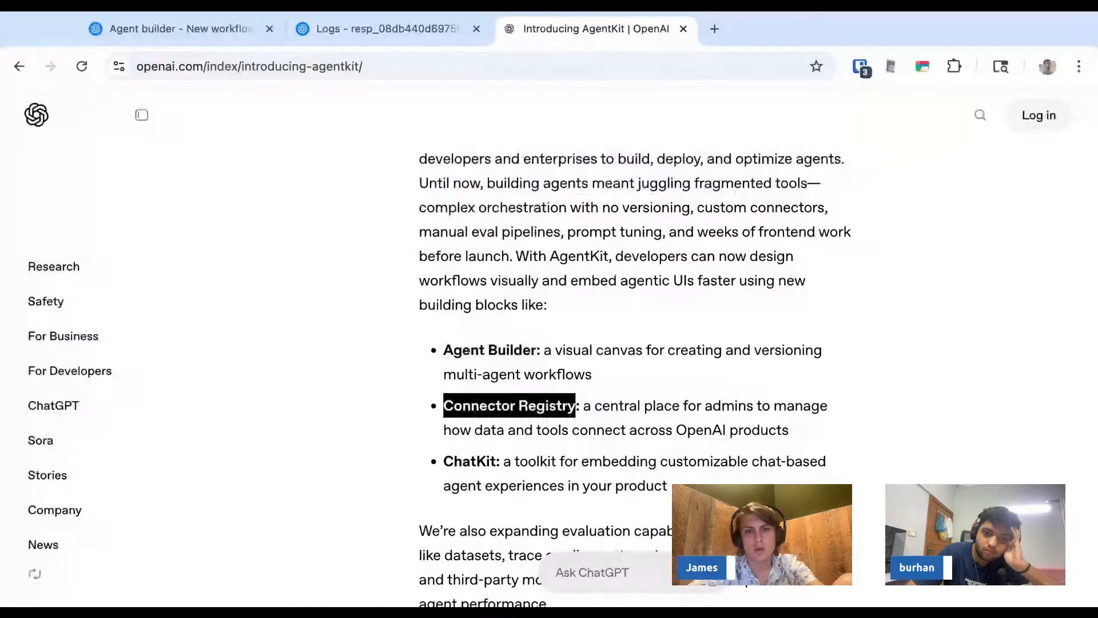
pyautogui.doubleClick(464, 462)
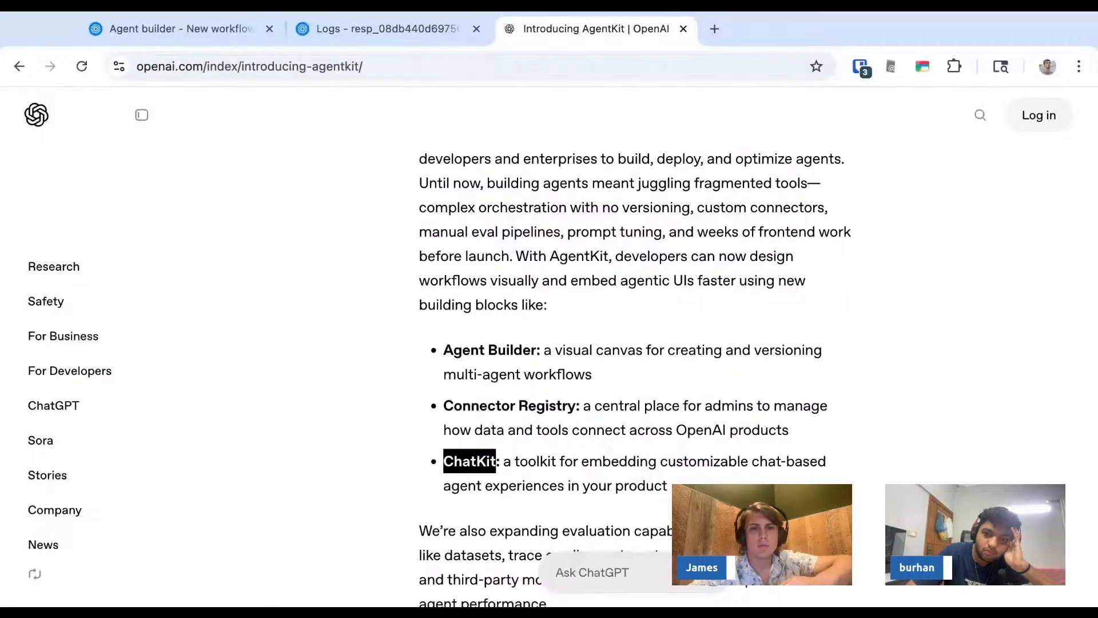
pyautogui.moveTo(445, 406); pyautogui.dragTo(575, 405)
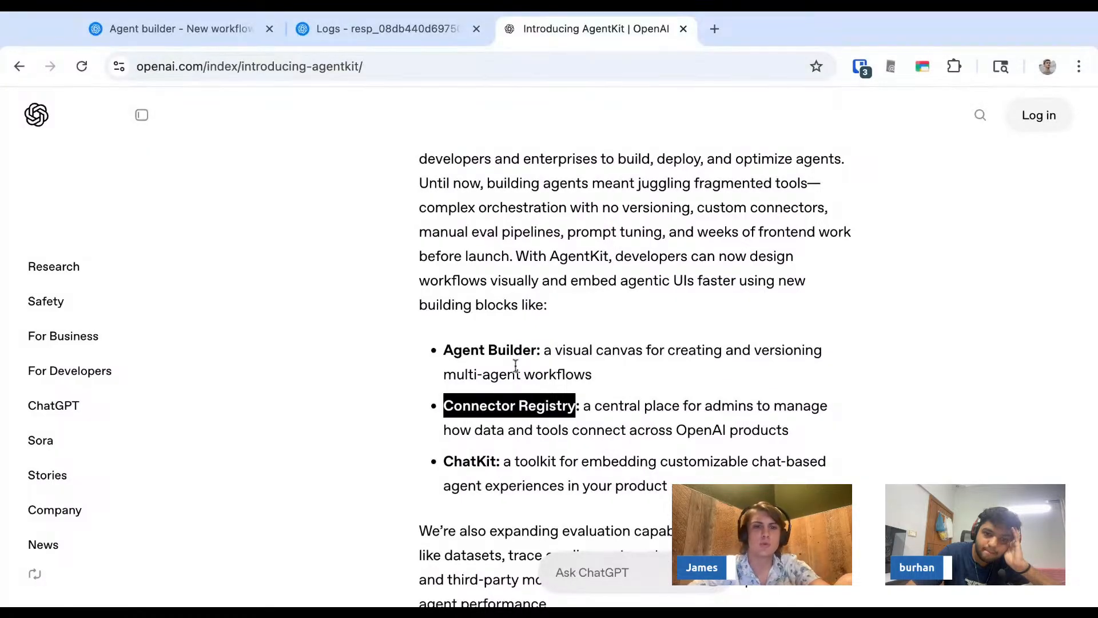
# - Search the article for Connector Registry and step through the matches
pyautogui.press('super+f')
pyautogui.press('Return')
pyautogui.press('Return')
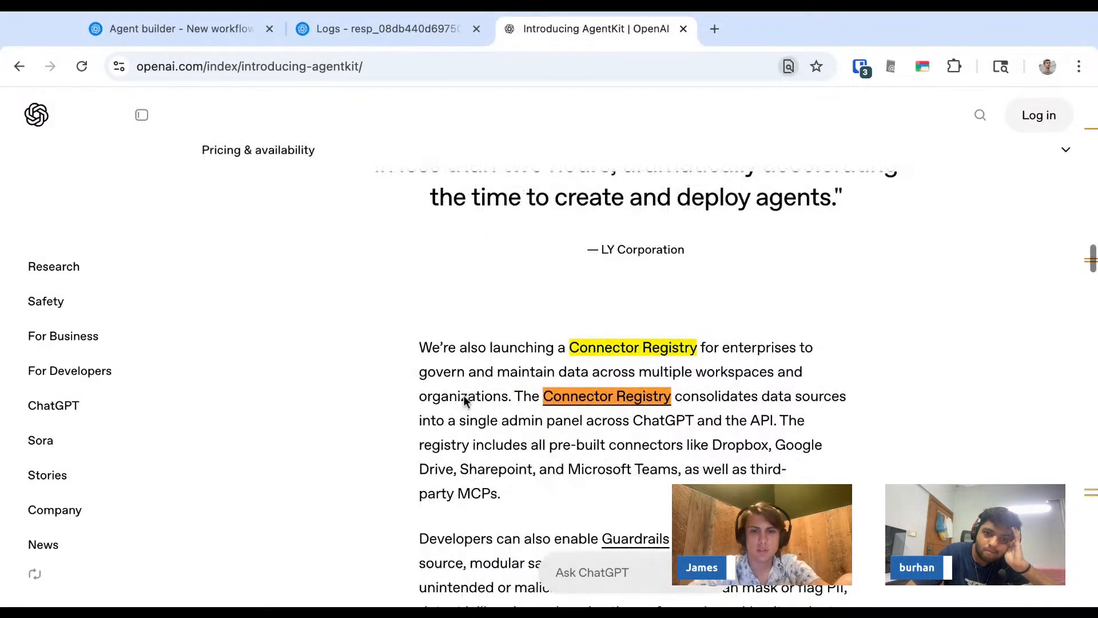
pyautogui.press('Escape')
# - Open the Connector Registry docs link and search the Agents page for connector
pyautogui.click(591, 396)
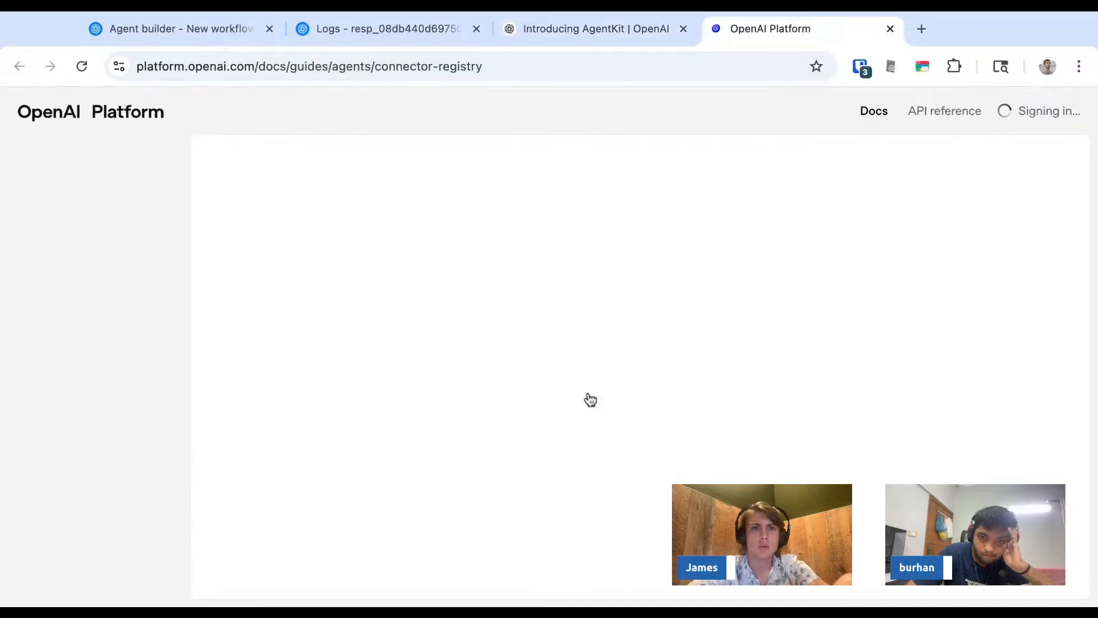
pyautogui.scroll(-5, 458, 338)
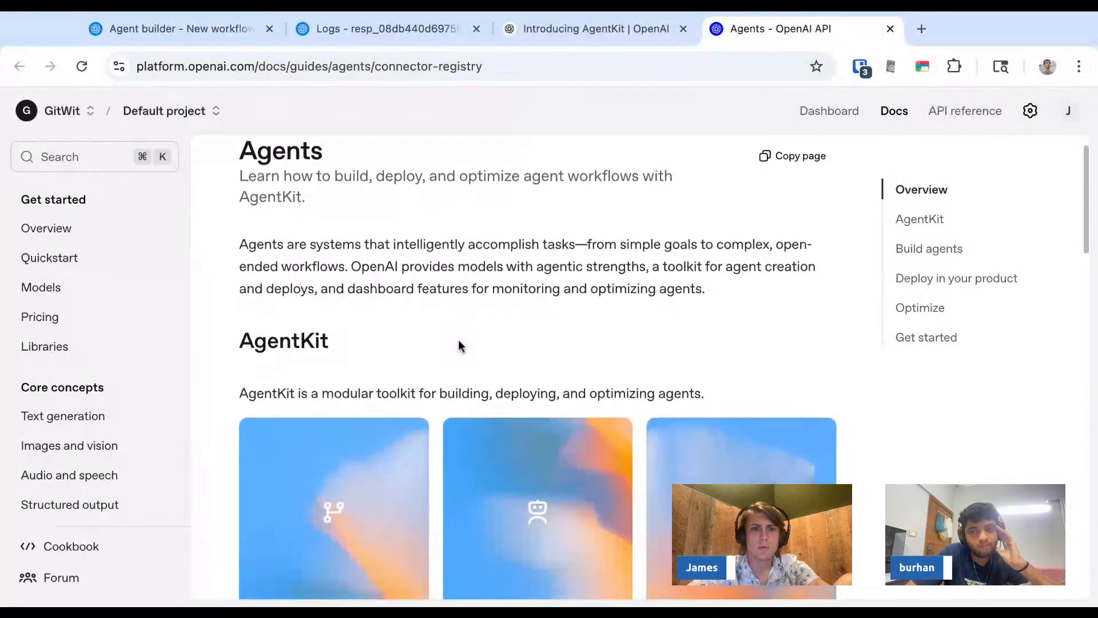
pyautogui.press('super+f')
pyautogui.press('Escape')
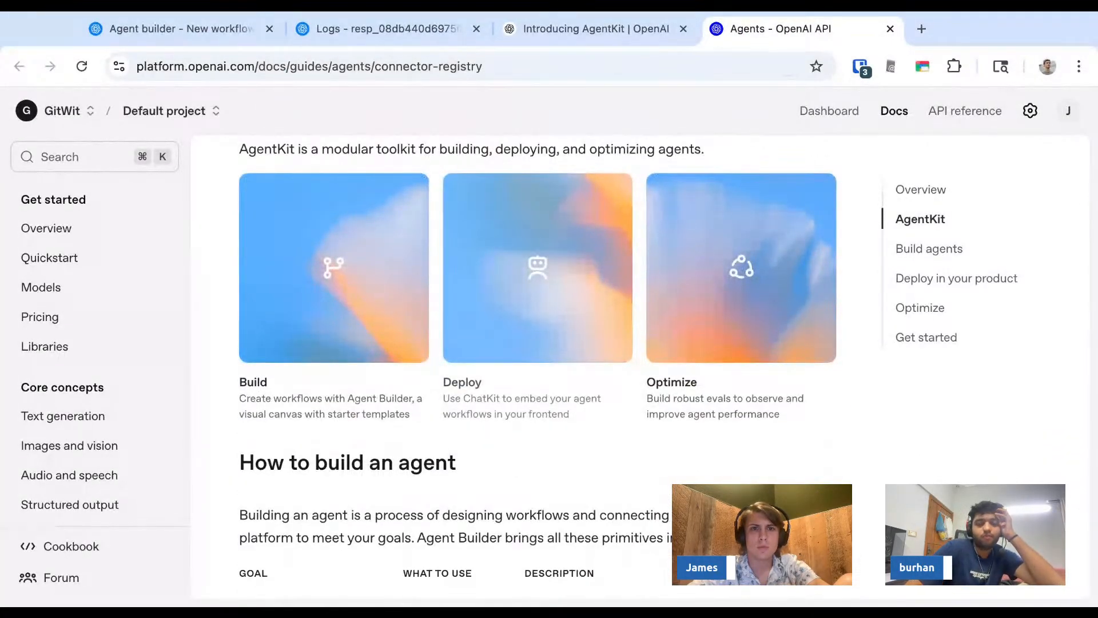
pyautogui.scroll(-12, 537, 339)
pyautogui.scroll(17, 537, 338)
pyautogui.press('super+f')
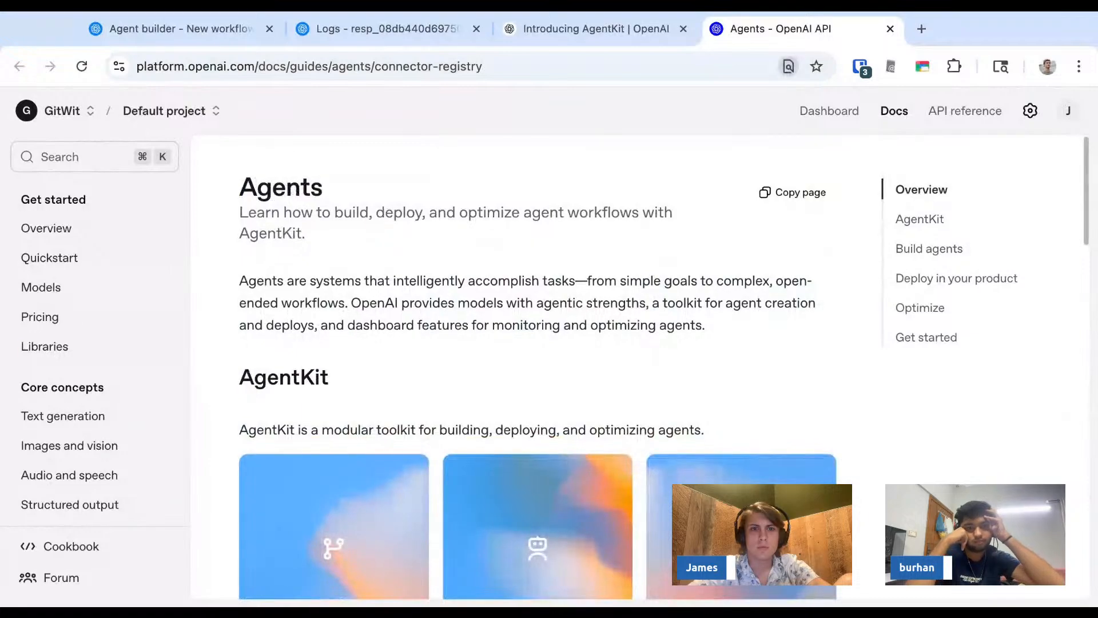
pyautogui.write('connector')
pyautogui.press('Return')
pyautogui.press('Escape')
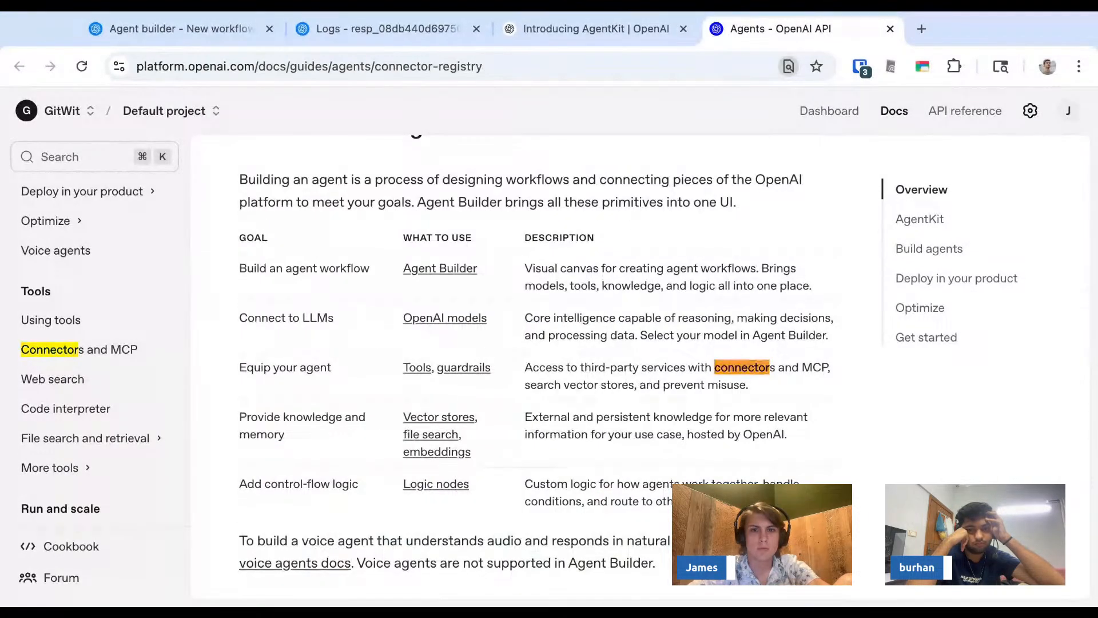
# - Open the Connectors and MCP guide and read its introduction on connectors and remote MCP servers
pyautogui.click(119, 355)
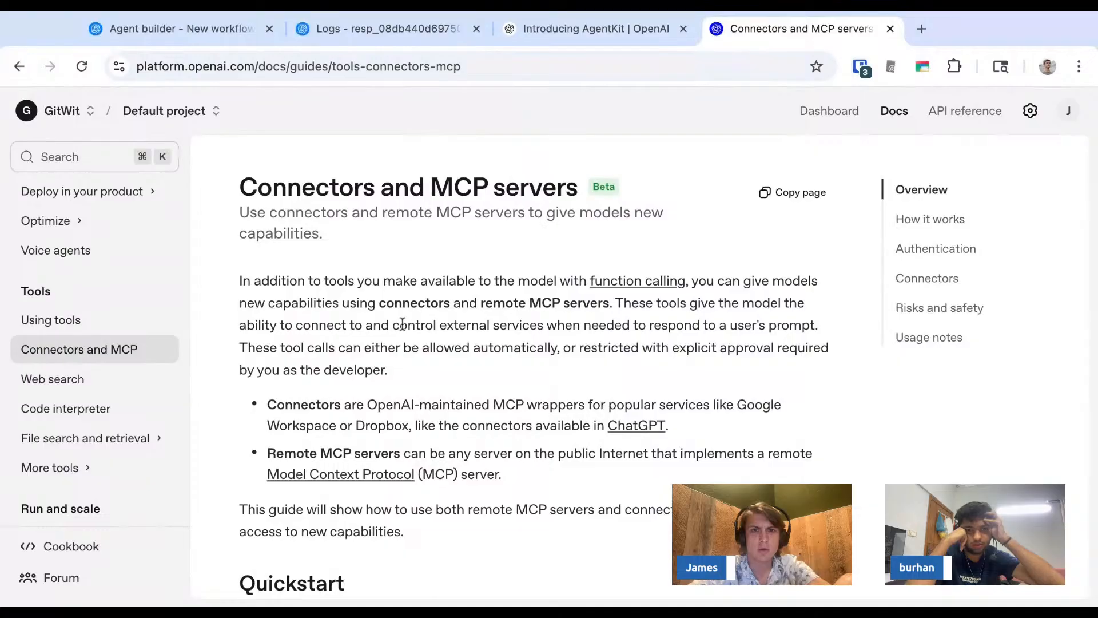
pyautogui.scroll(-1, 469, 327)
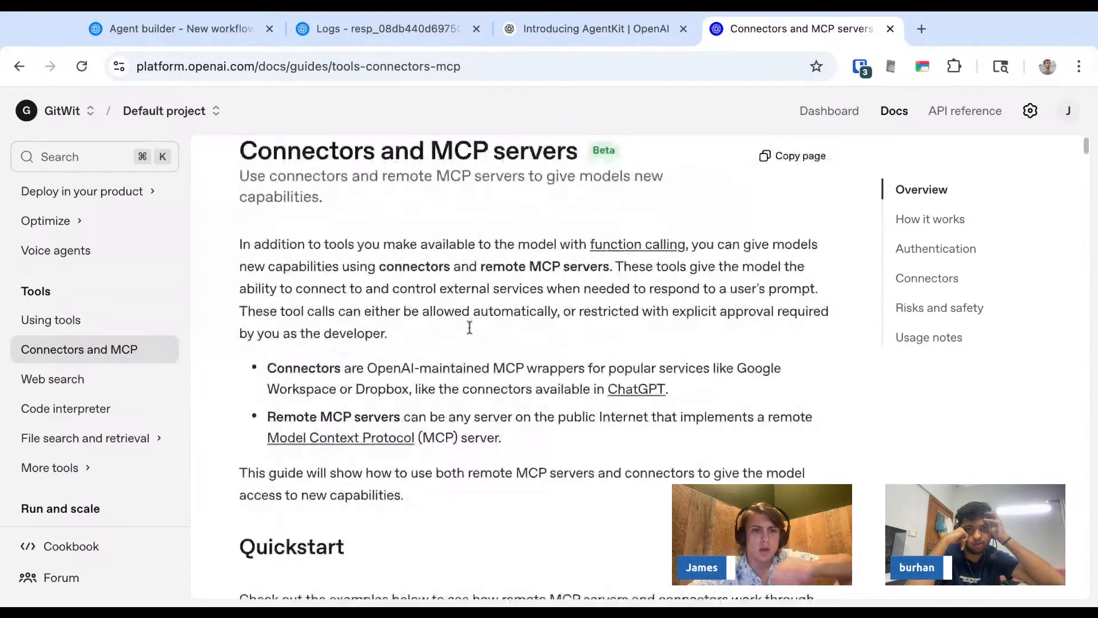
pyautogui.scroll(-2, 470, 328)
pyautogui.scroll(2, 470, 321)
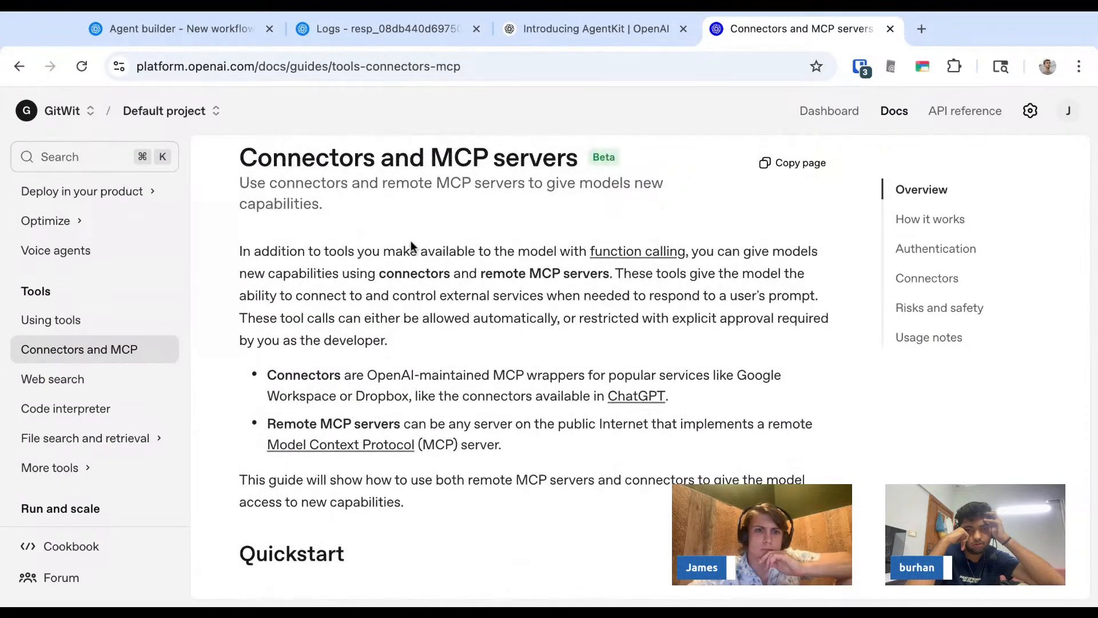
pyautogui.moveTo(395, 251); pyautogui.dragTo(521, 273)
pyautogui.doubleClick(403, 268)
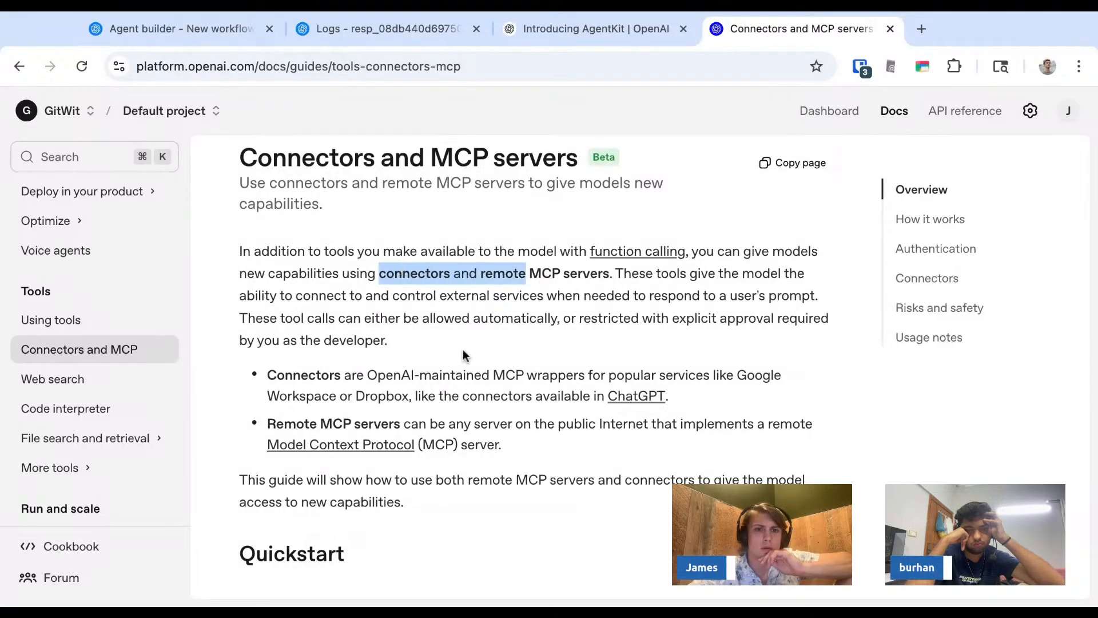
# - Switch the Quickstart example to Using connectors and review its Python code sample
pyautogui.scroll(-1, 467, 352)
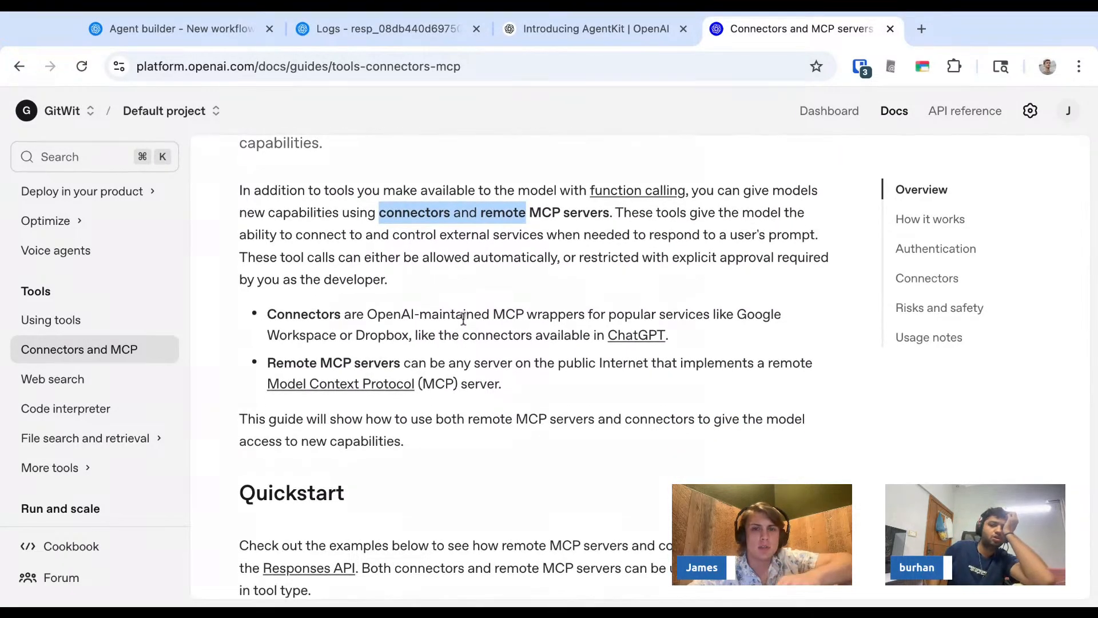
pyautogui.scroll(-2, 462, 316)
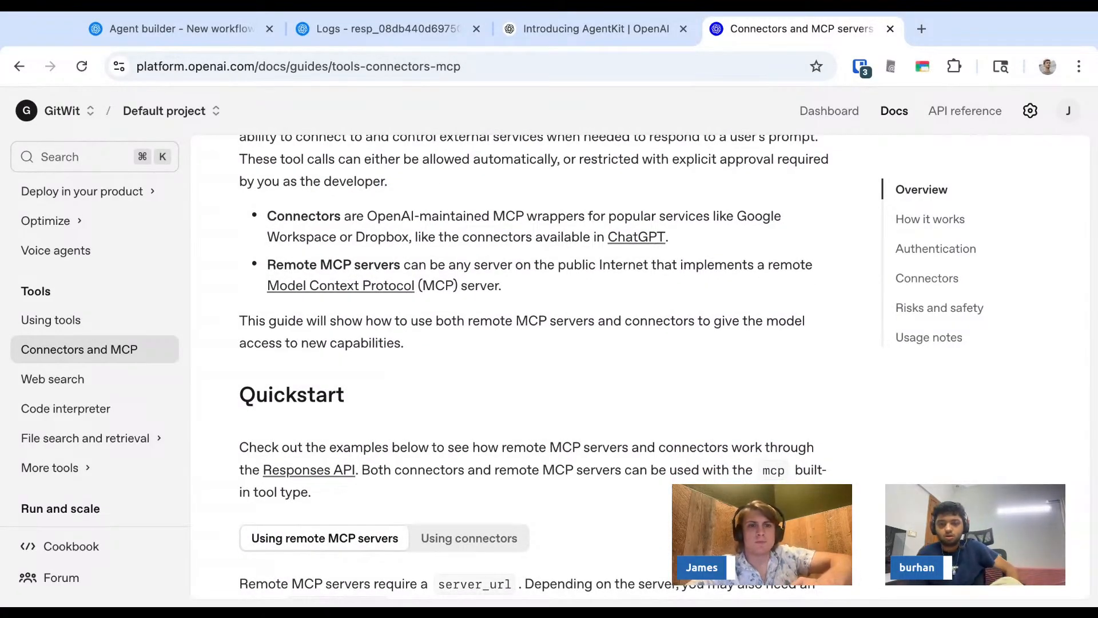
pyautogui.scroll(-3, 538, 366)
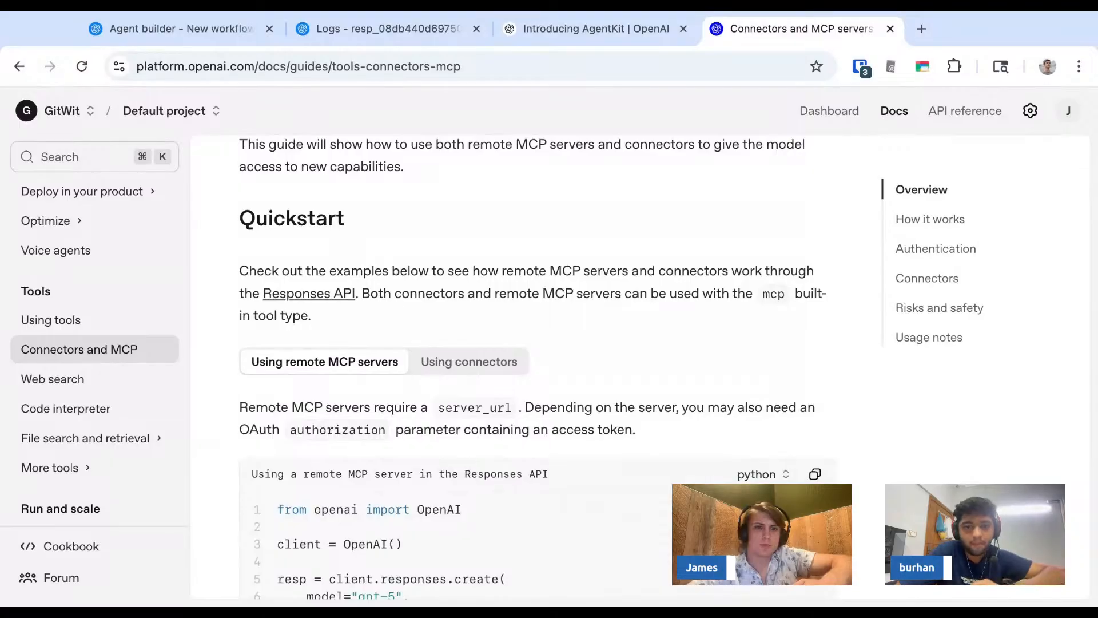
pyautogui.click(460, 360)
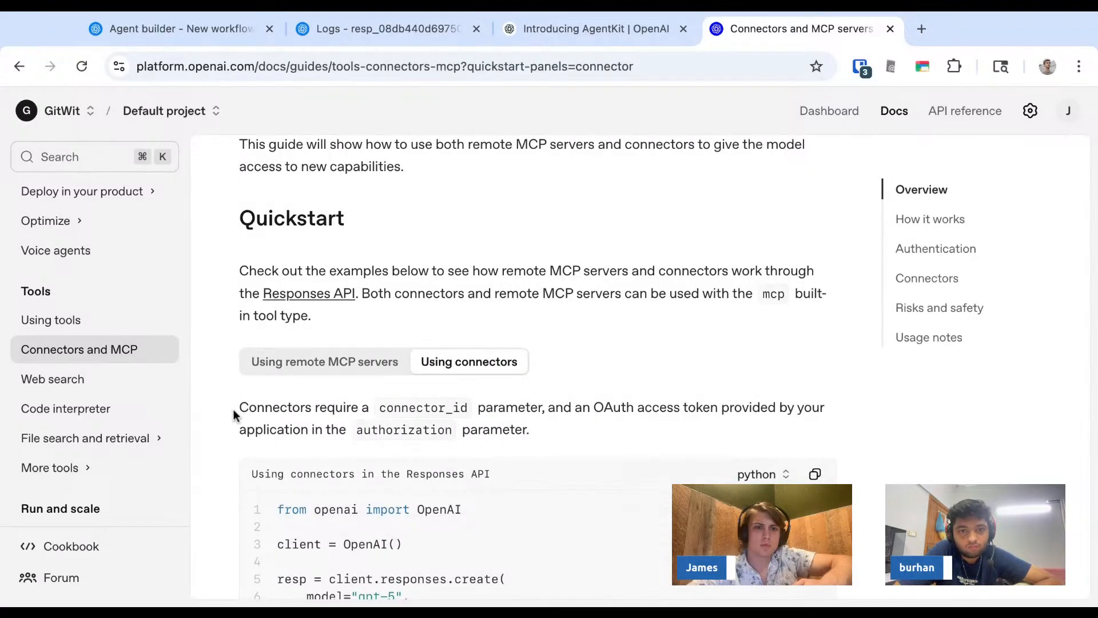
pyautogui.scroll(-3, 233, 414)
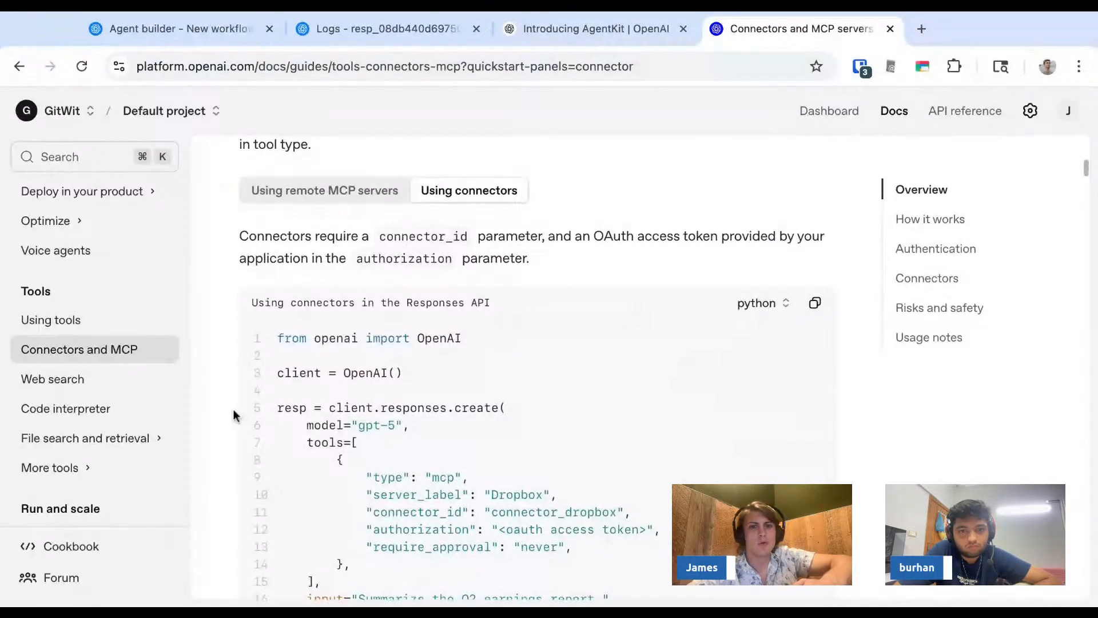
pyautogui.scroll(-2, 233, 414)
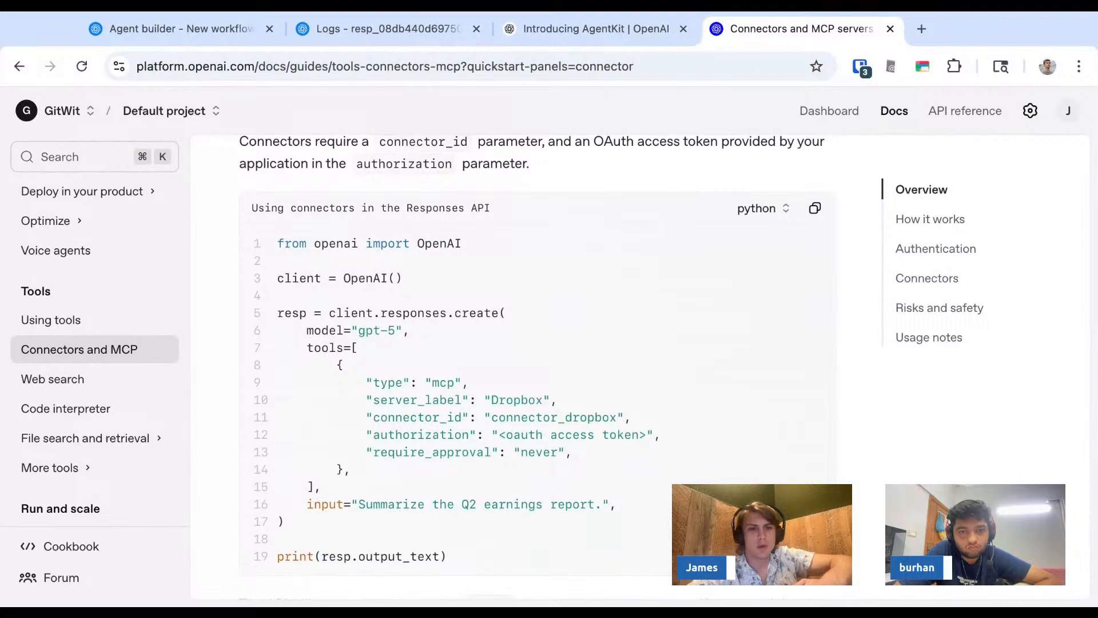
pyautogui.scroll(1, 537, 366)
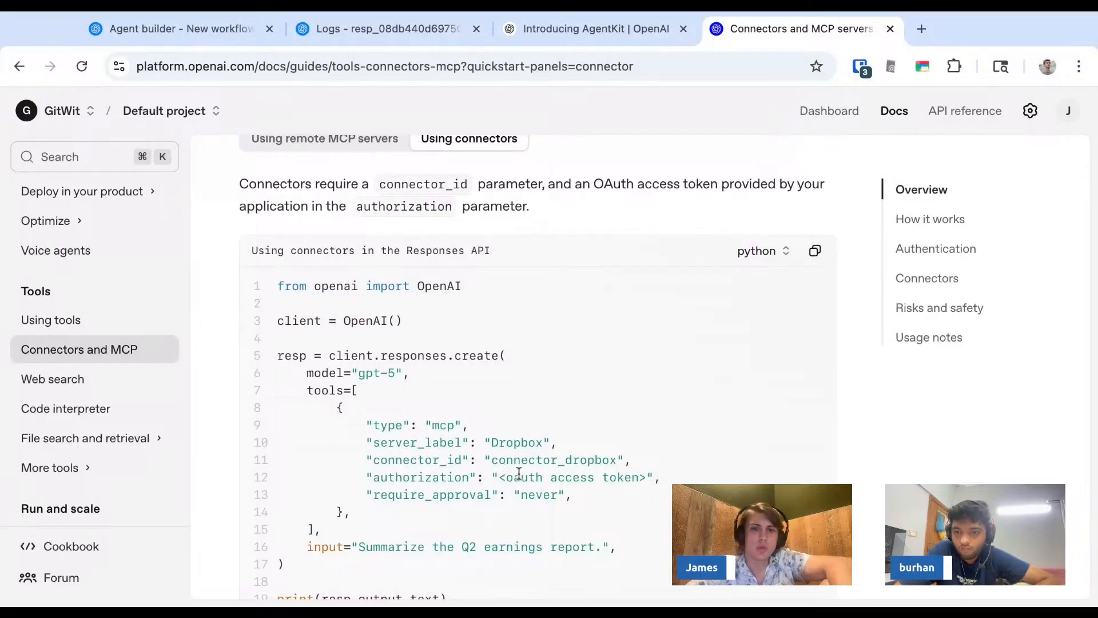
pyautogui.moveTo(506, 477); pyautogui.dragTo(638, 477)
pyautogui.scroll(-5, 519, 474)
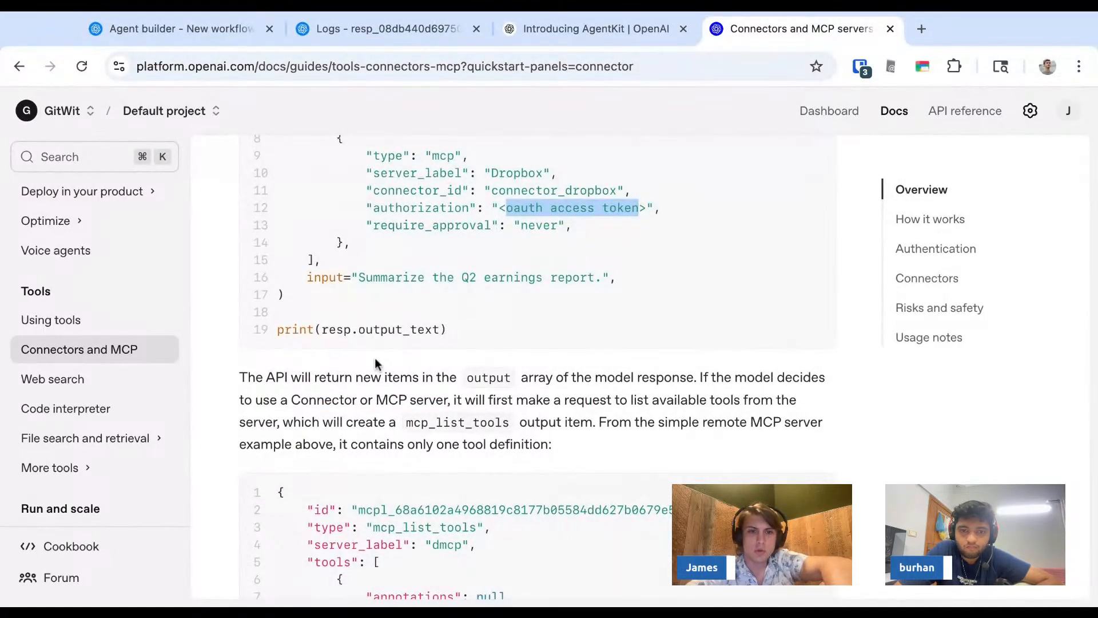
pyautogui.click(336, 380)
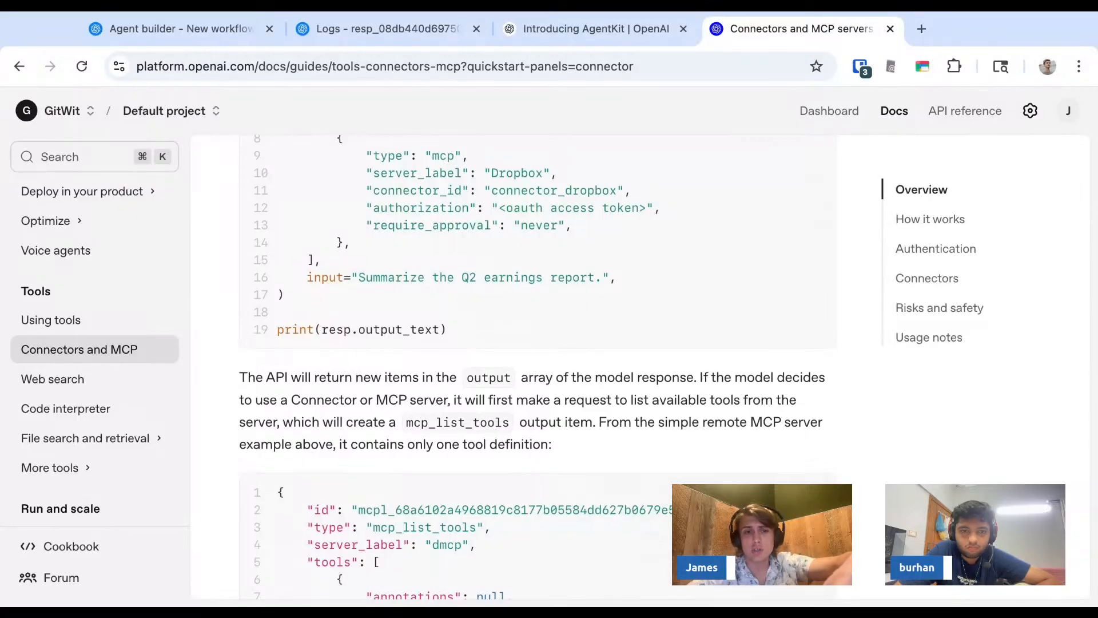
# - Scroll through the MCP tool list example and back up to the connectors overview
pyautogui.scroll(-1, 538, 366)
pyautogui.scroll(-5, 538, 366)
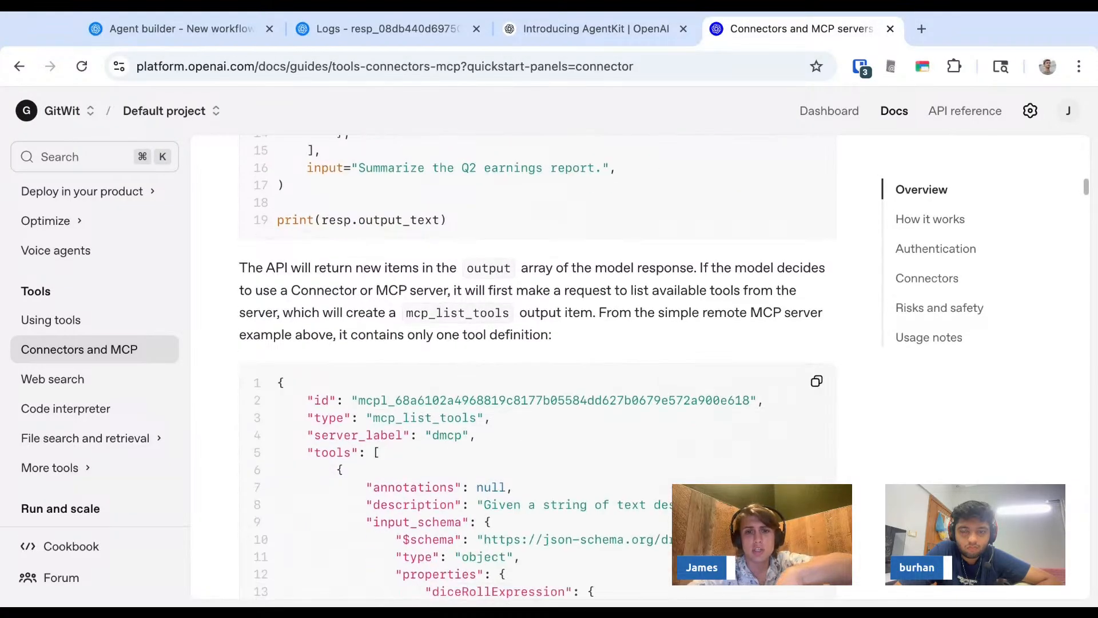
pyautogui.scroll(-3, 538, 366)
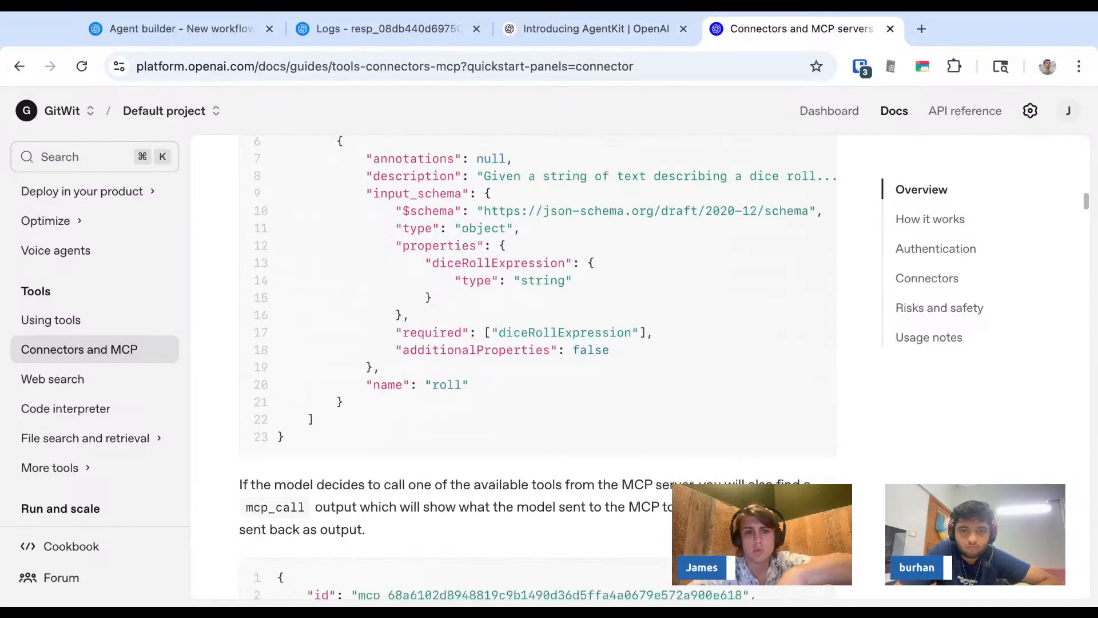
pyautogui.scroll(12, 538, 366)
pyautogui.scroll(2, 537, 366)
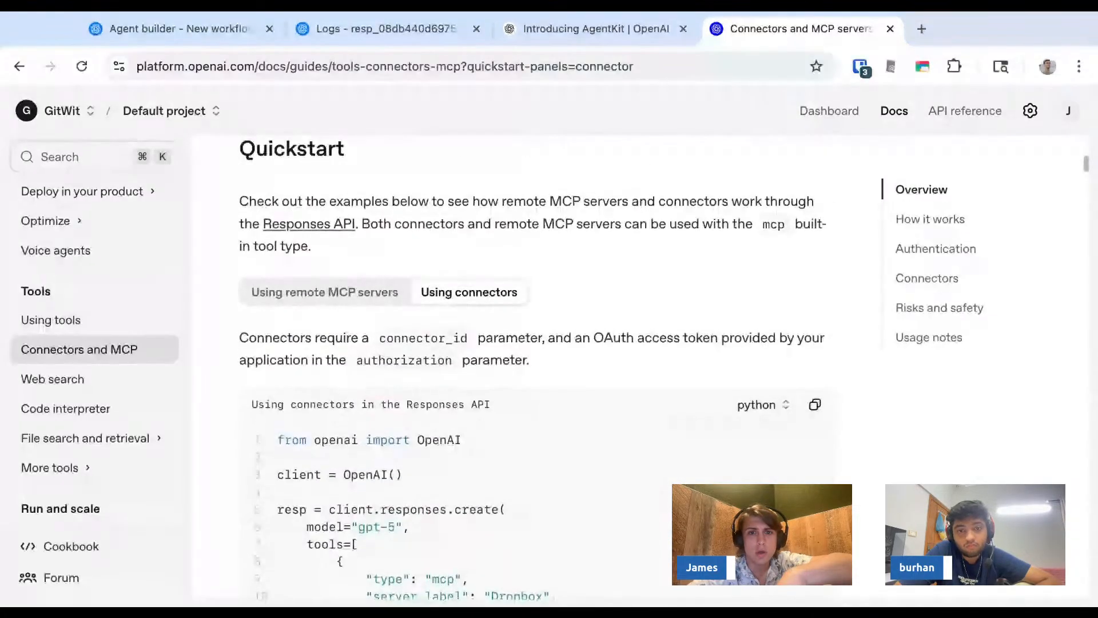
pyautogui.scroll(5, 537, 366)
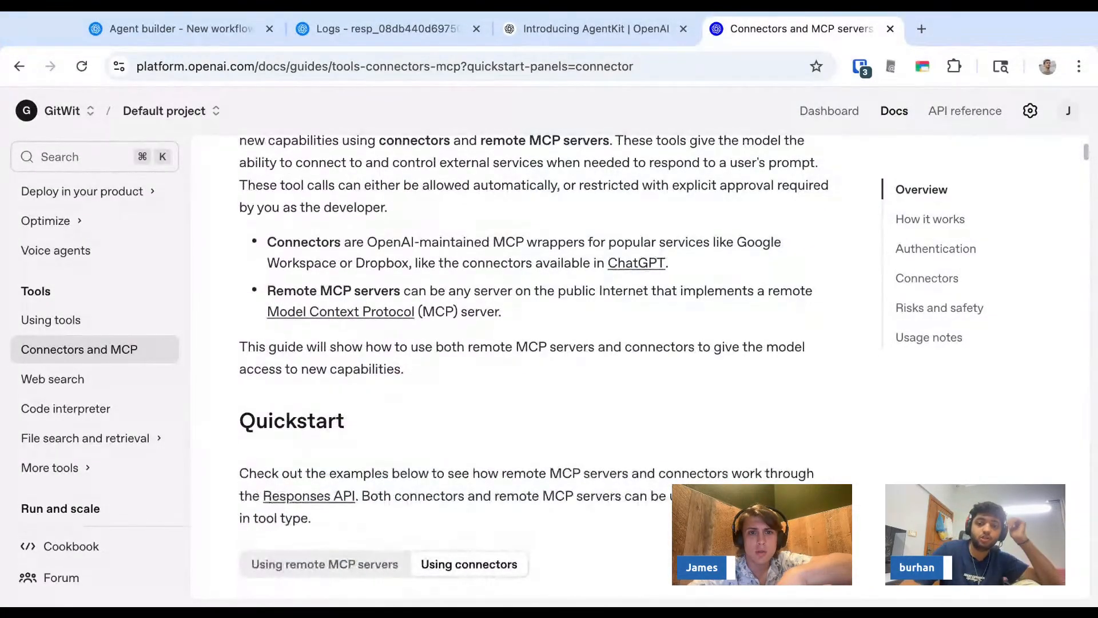
pyautogui.doubleClick(374, 264)
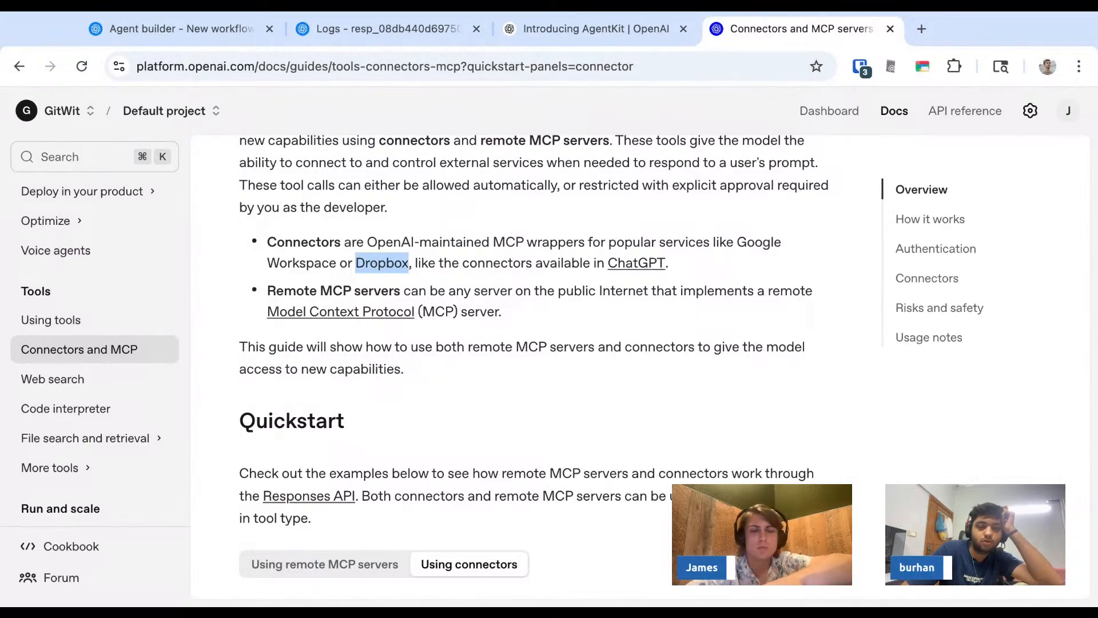
# - Scroll down through the guide's How it works, Approvals, Authentication and Available connectors sections
pyautogui.scroll(-20, 538, 366)
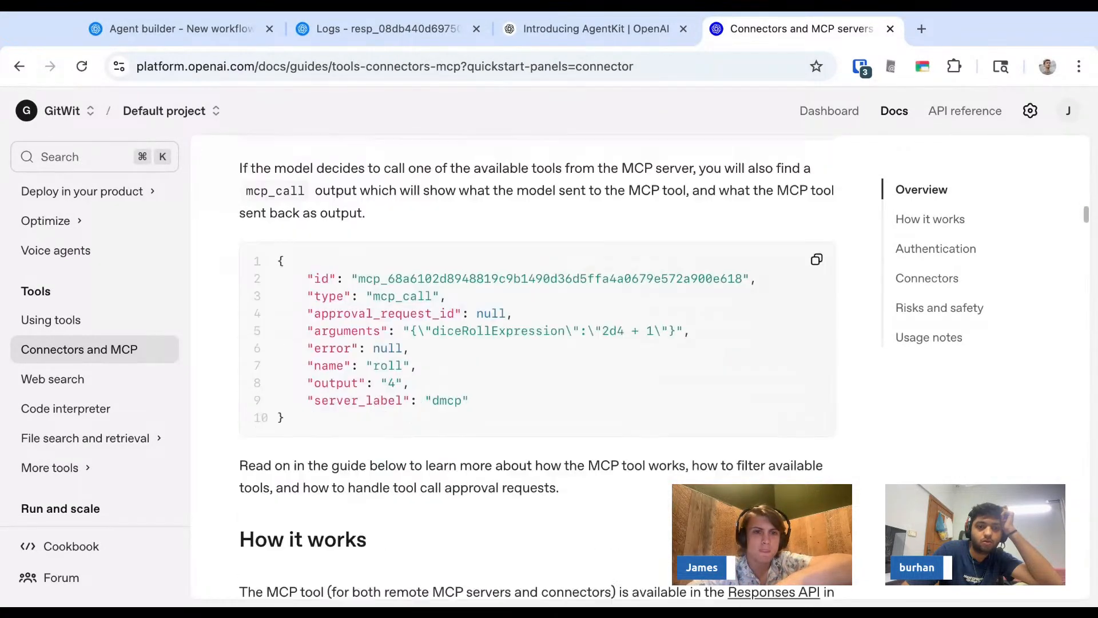
pyautogui.scroll(-20, 357, 243)
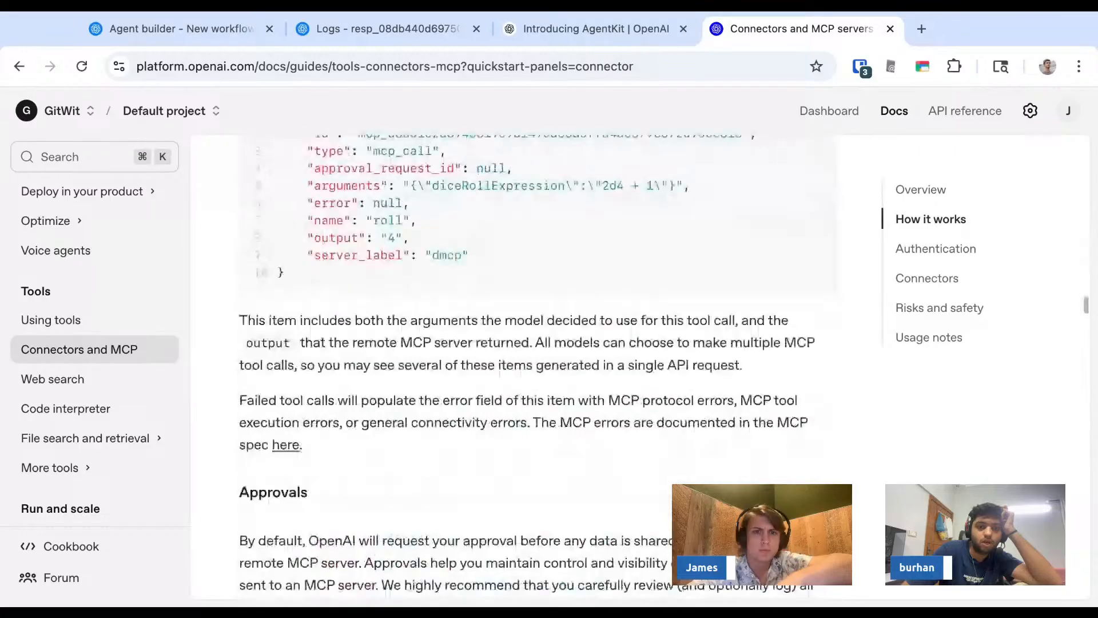
pyautogui.scroll(-20, 357, 243)
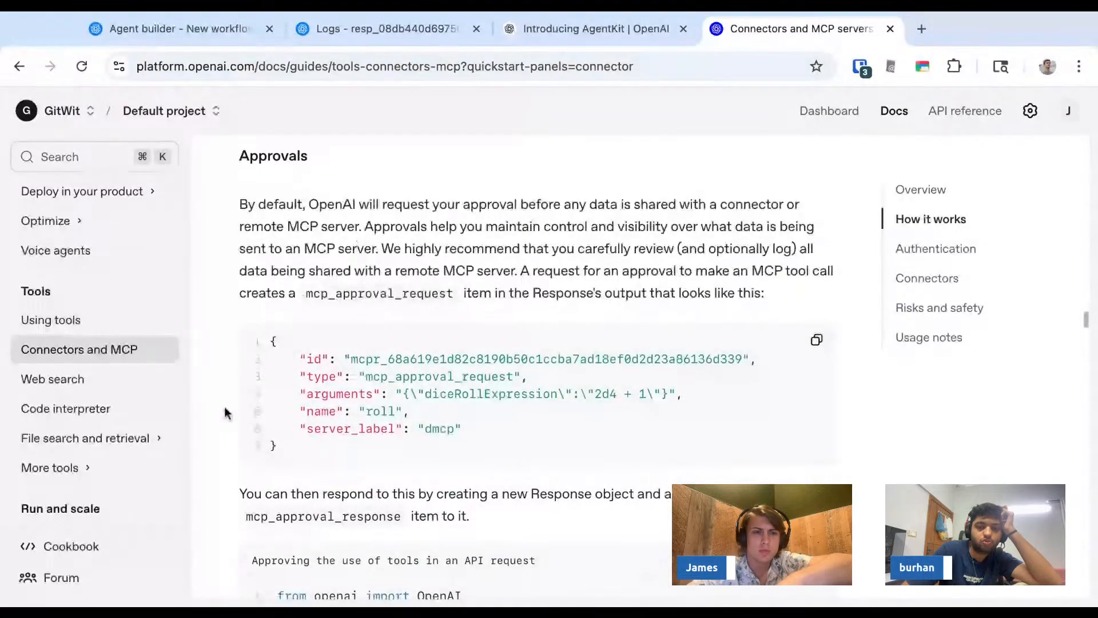
pyautogui.scroll(-1, 225, 422)
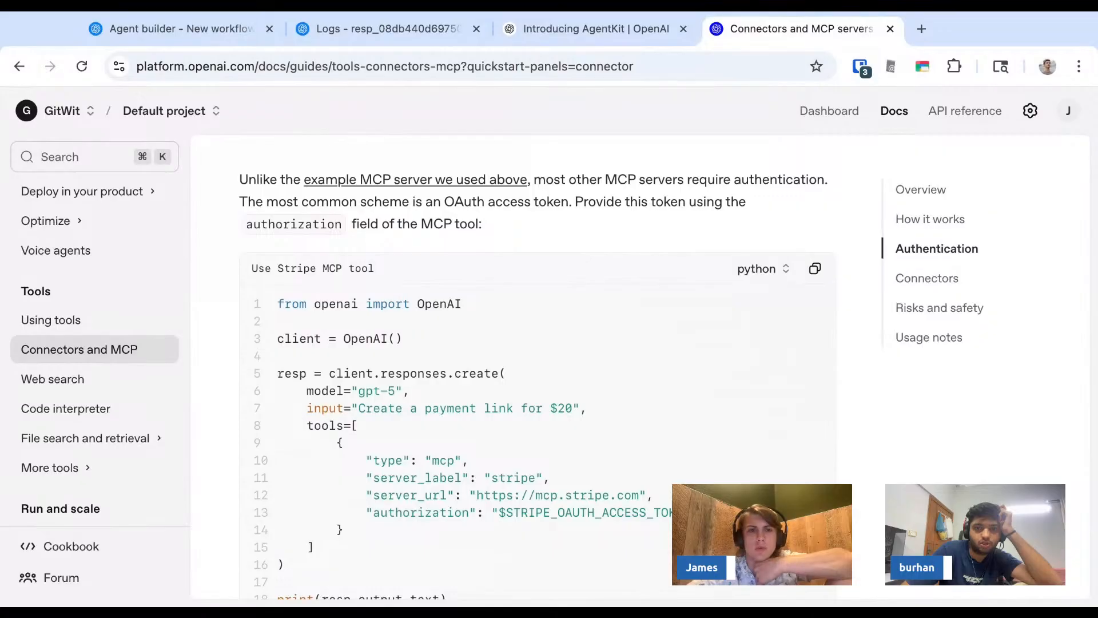
pyautogui.scroll(-10, 538, 366)
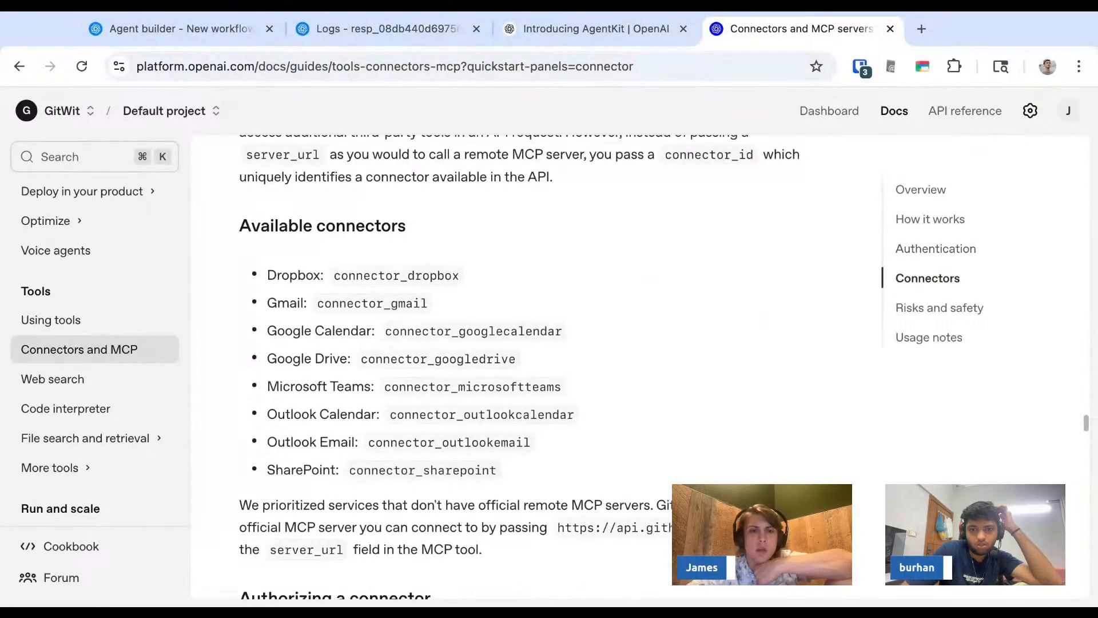
# - Find oauth on the page and highlight the oauth access token placeholder in the connectors code sample
pyautogui.scroll(10, 538, 366)
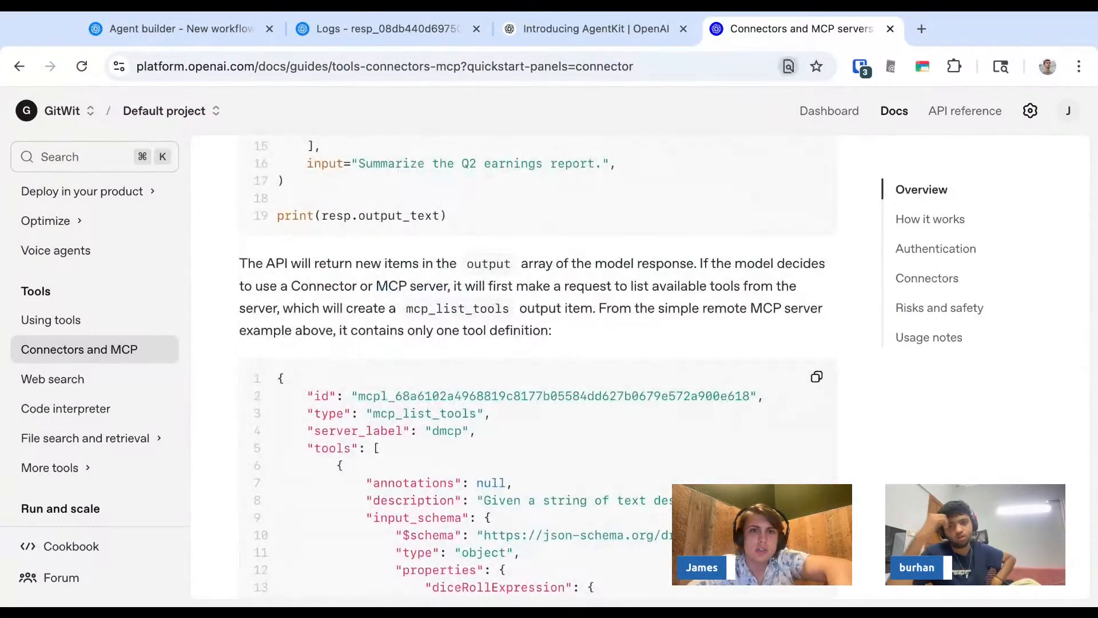
pyautogui.press('Return')
pyautogui.press('Return')
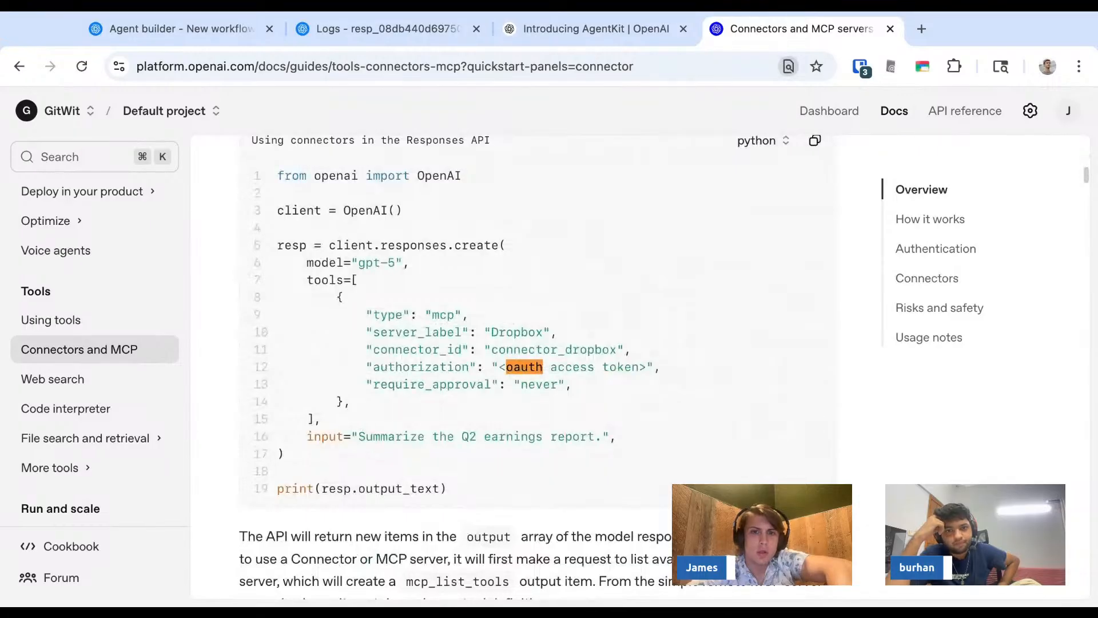
pyautogui.press('Escape')
pyautogui.click(528, 373)
pyautogui.moveTo(528, 373); pyautogui.dragTo(507, 369)
pyautogui.click(529, 373)
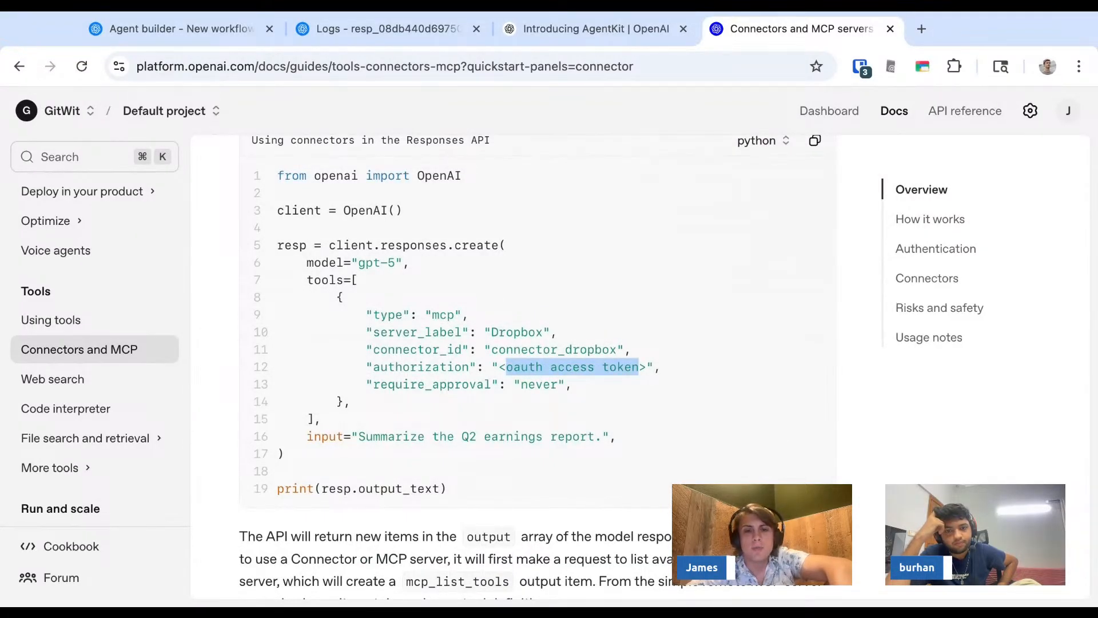
pyautogui.press('super+Tab')
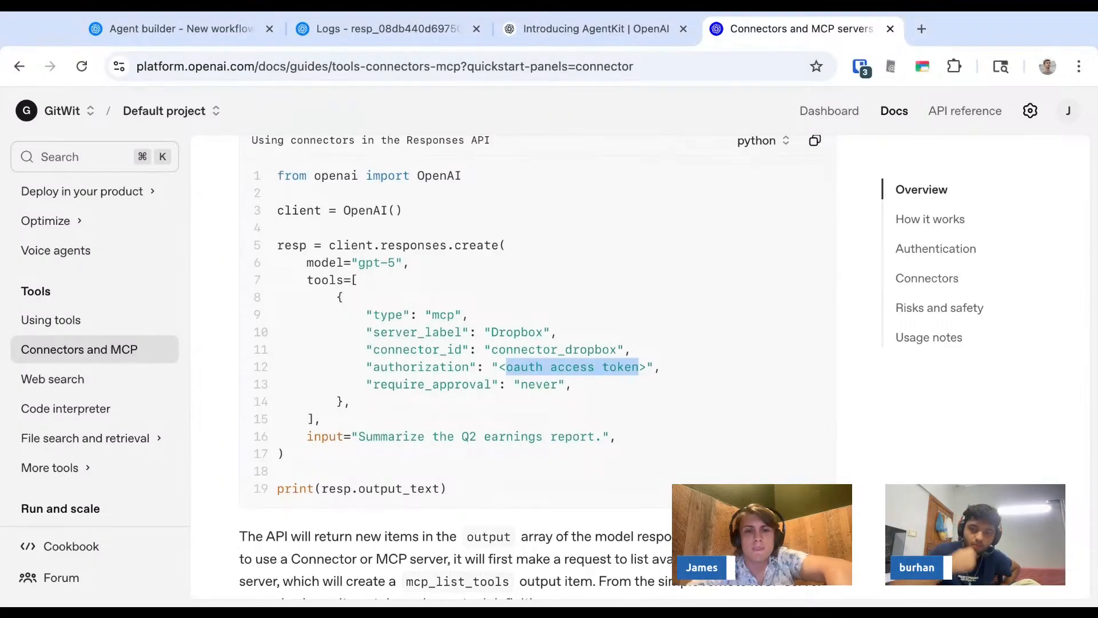
pyautogui.moveTo(507, 369); pyautogui.dragTo(594, 368)
pyautogui.click(594, 367)
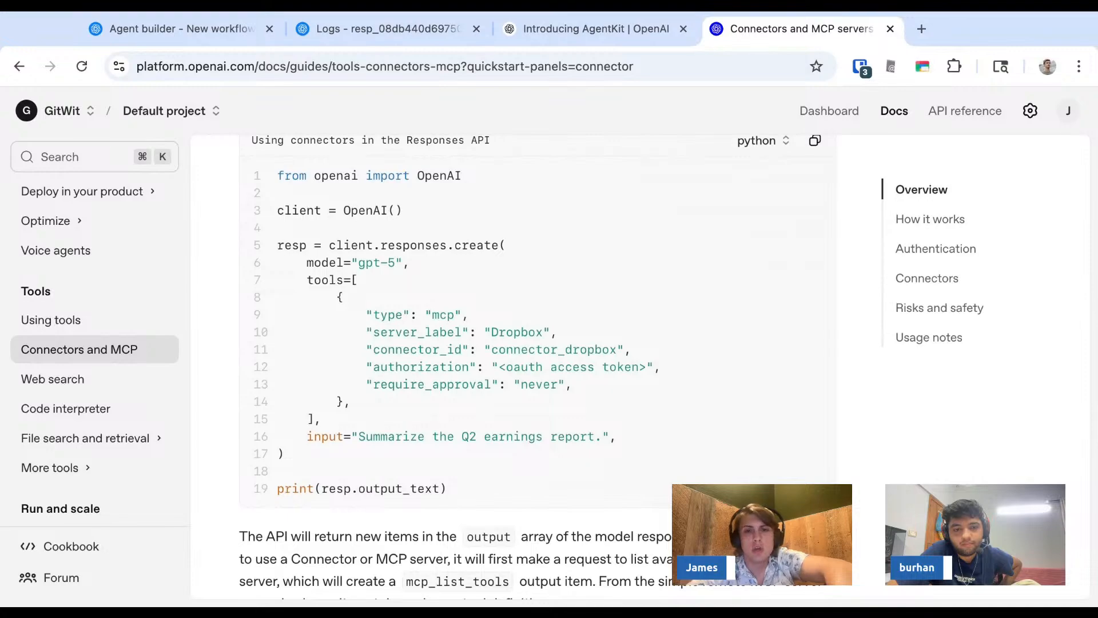
pyautogui.press('super+Tab')
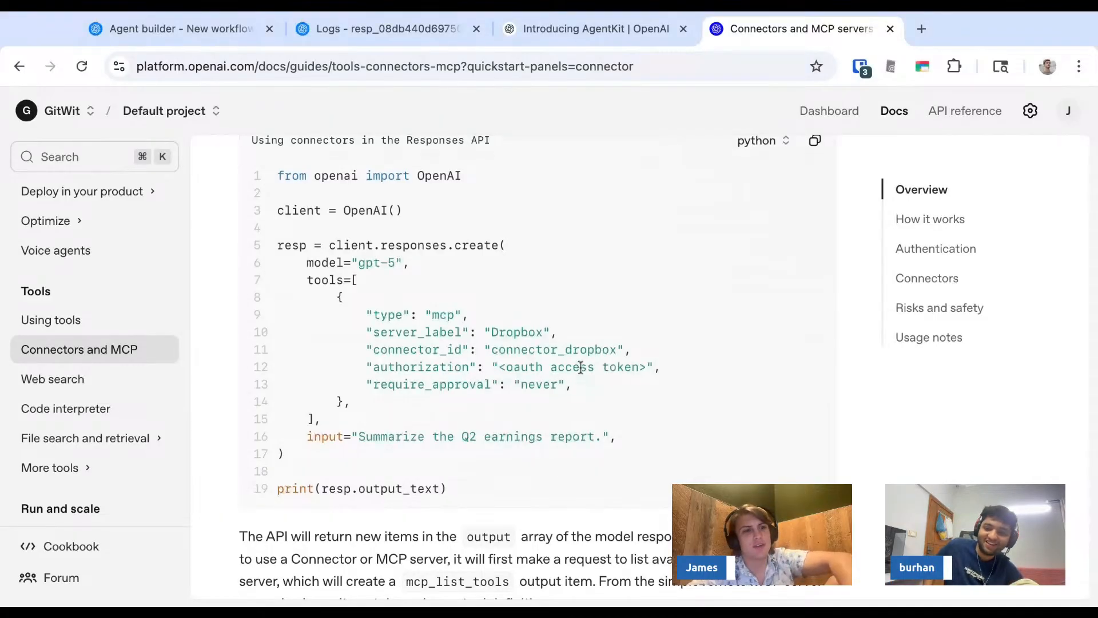
# - Scroll down through the MCP tool list, Calling tools and Approvals examples to the approval request code
pyautogui.scroll(-8, 581, 367)
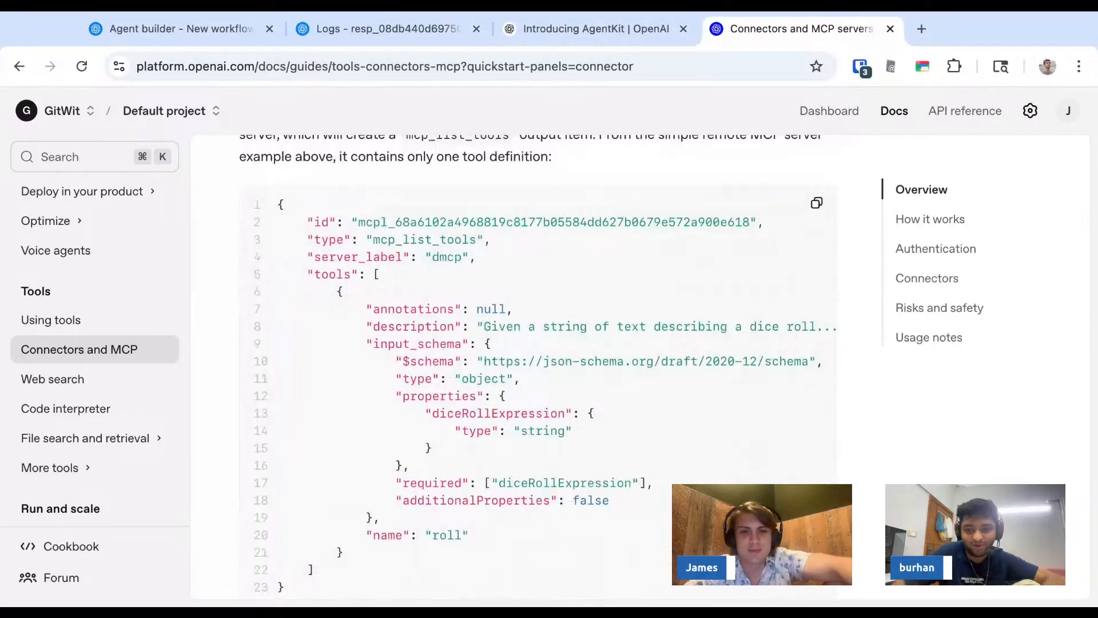
pyautogui.scroll(-1, 537, 366)
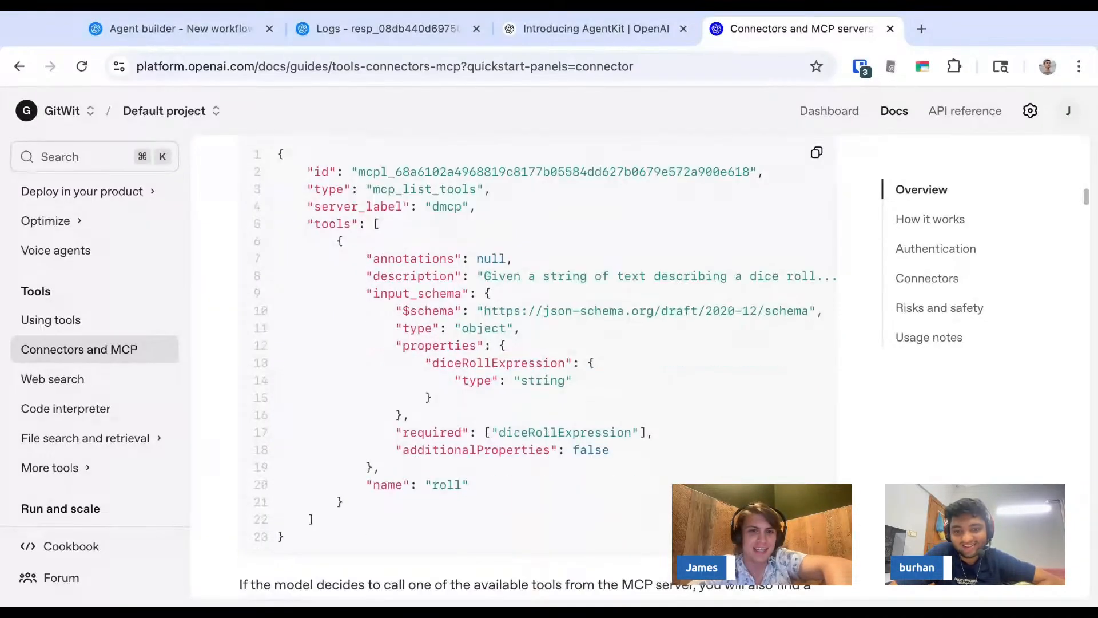
pyautogui.scroll(-20, 538, 366)
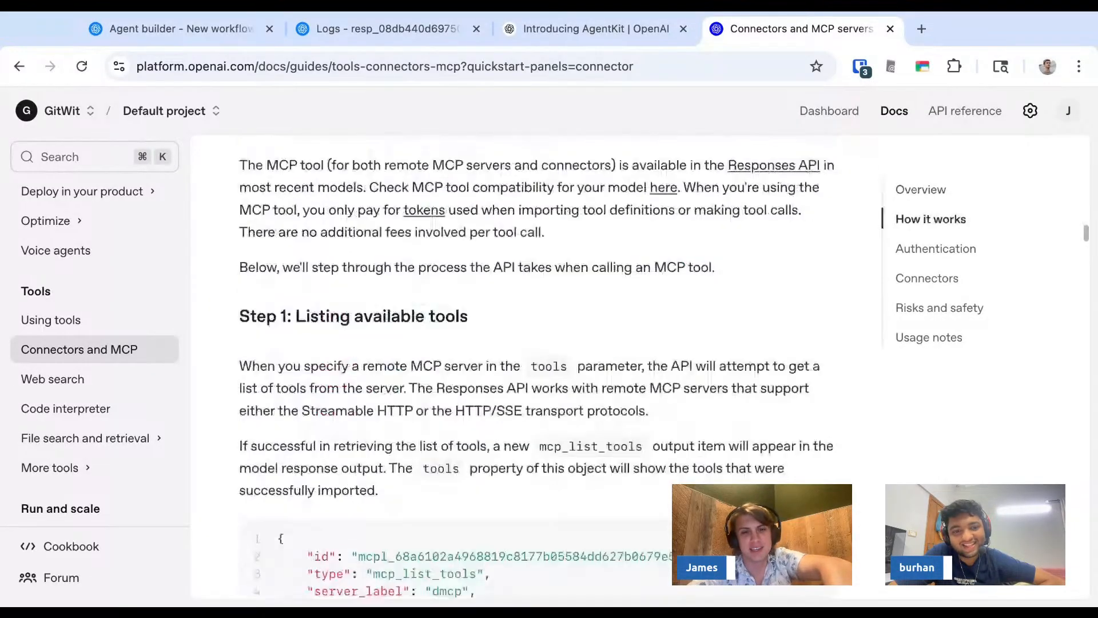
pyautogui.scroll(-20, 521, 424)
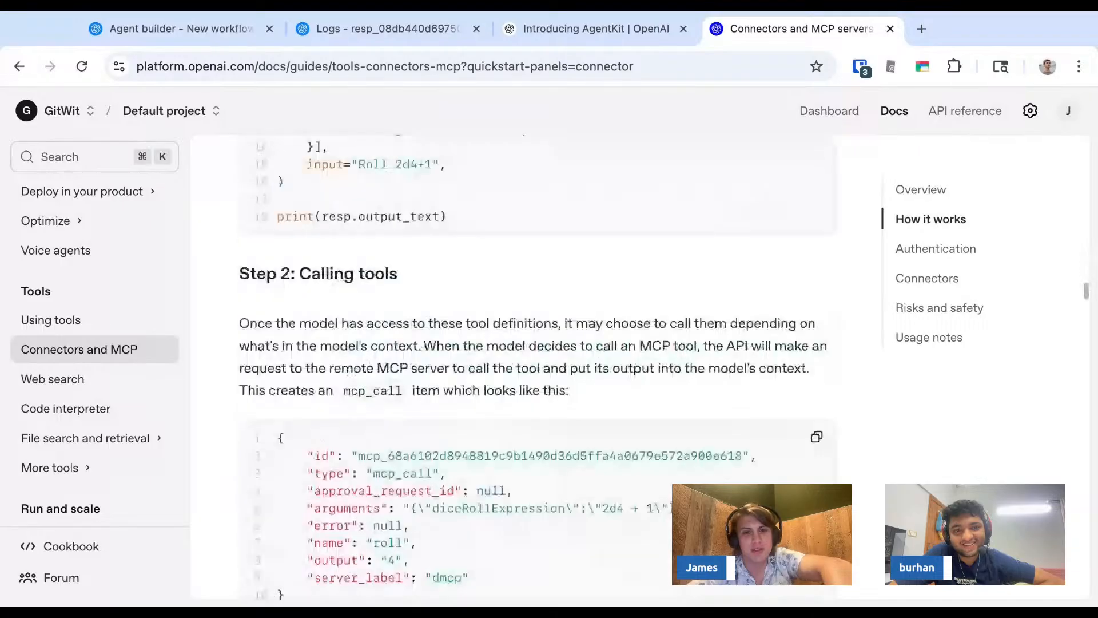
pyautogui.scroll(-10, 521, 425)
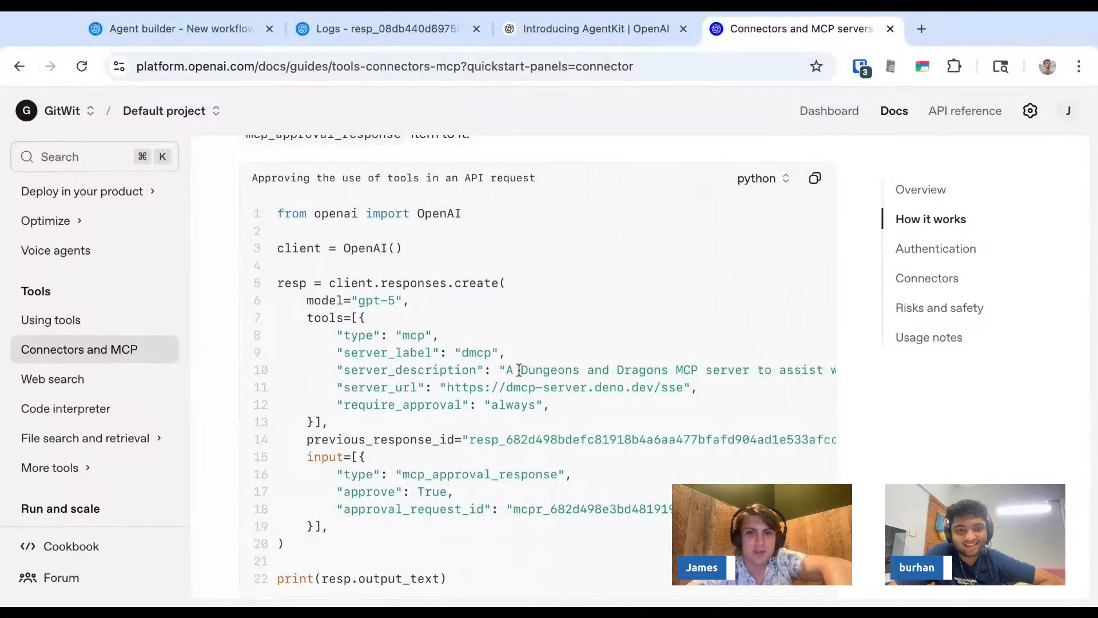
pyautogui.scroll(-1, 519, 369)
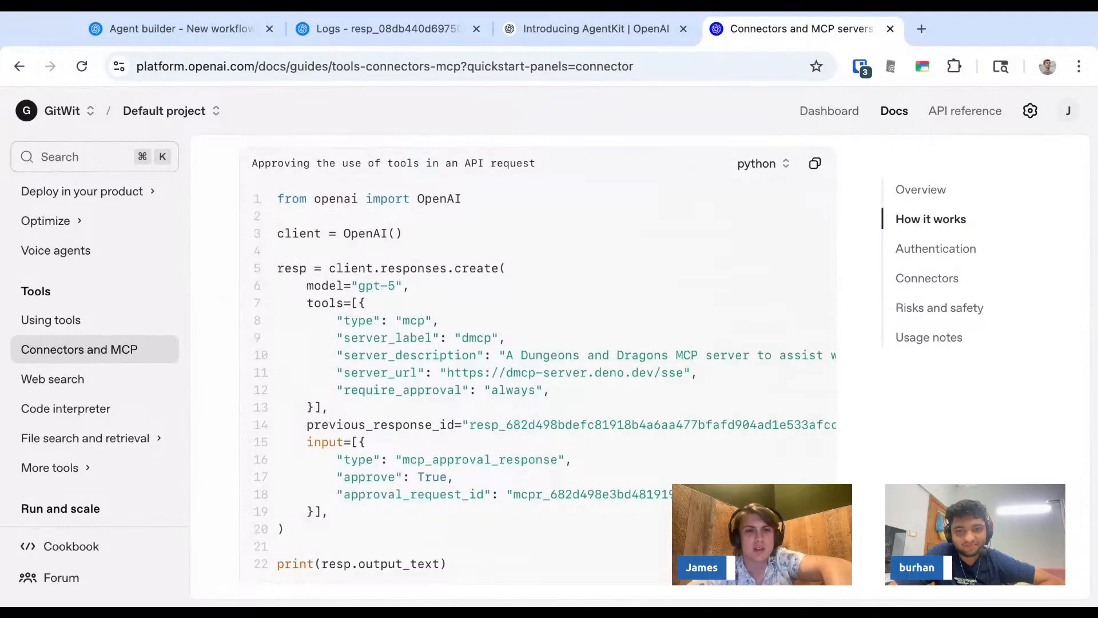
# - Highlight the server label, description and URL lines in the approval request code sample
pyautogui.moveTo(411, 335); pyautogui.dragTo(456, 391)
pyautogui.click(521, 513)
pyautogui.scroll(-2, 521, 513)
pyautogui.scroll(3, 521, 513)
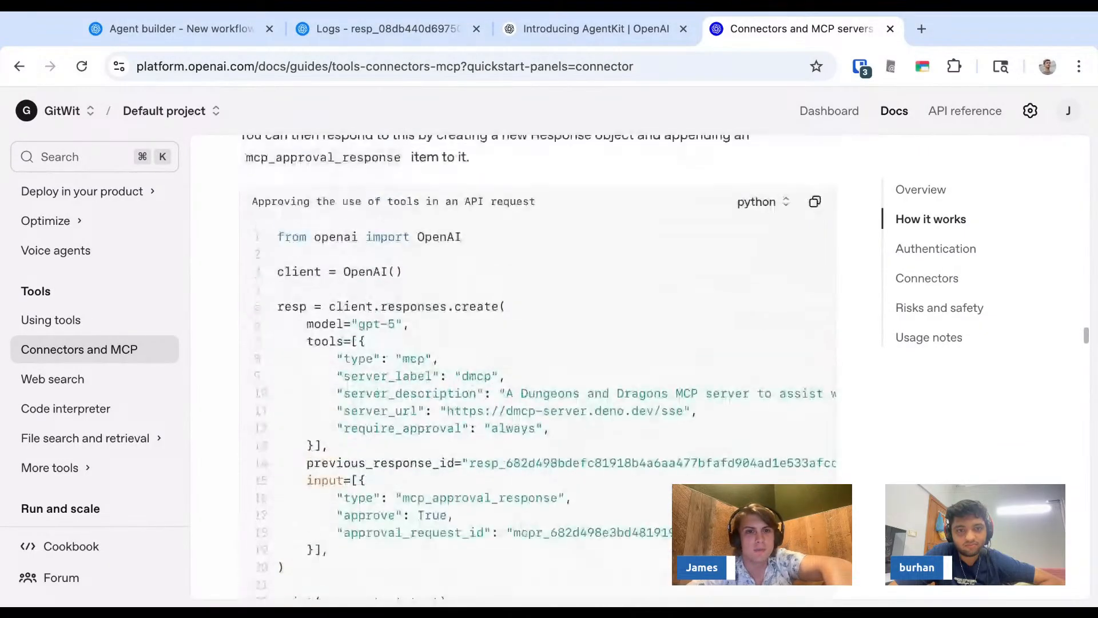
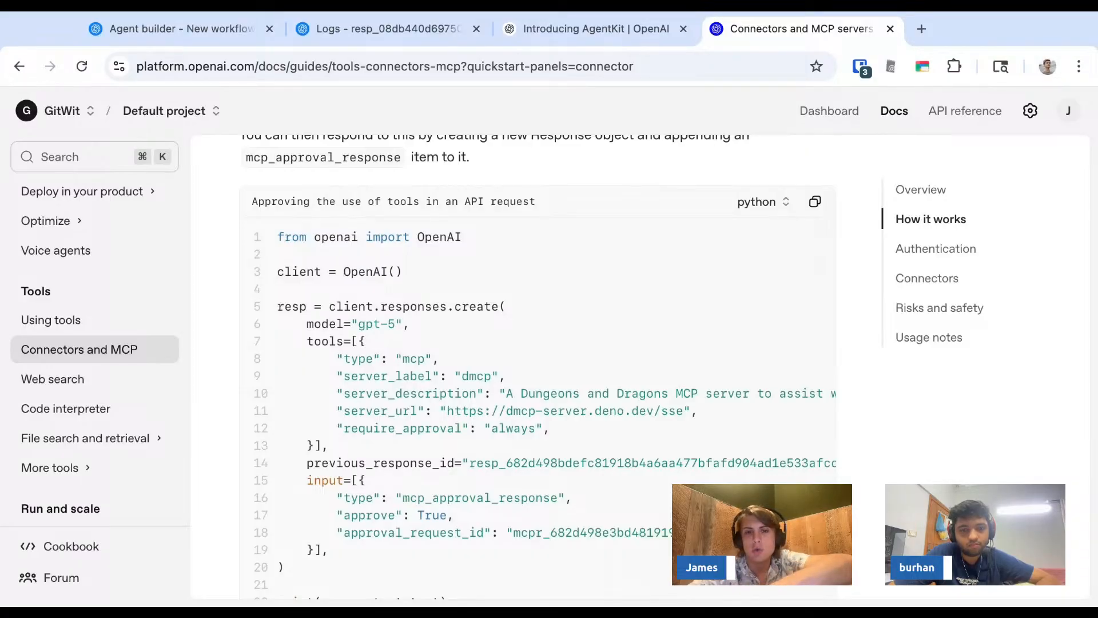
# - Read on through the approval response code to the example that never requires approval for some tools
pyautogui.scroll(-3, 540, 367)
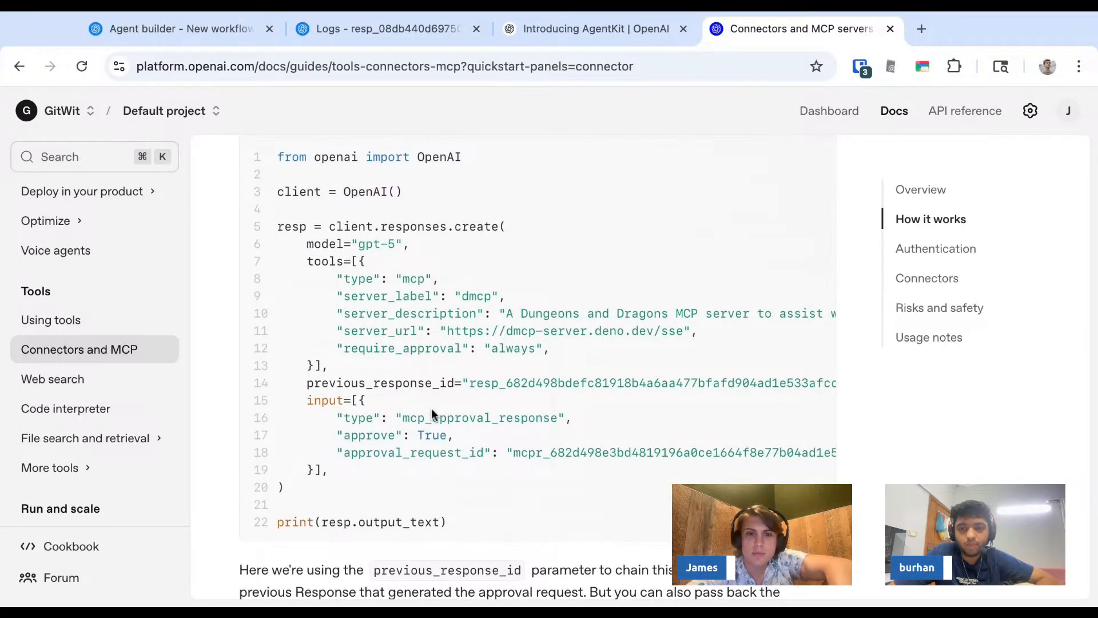
pyautogui.scroll(-5, 433, 413)
pyautogui.scroll(-10, 433, 412)
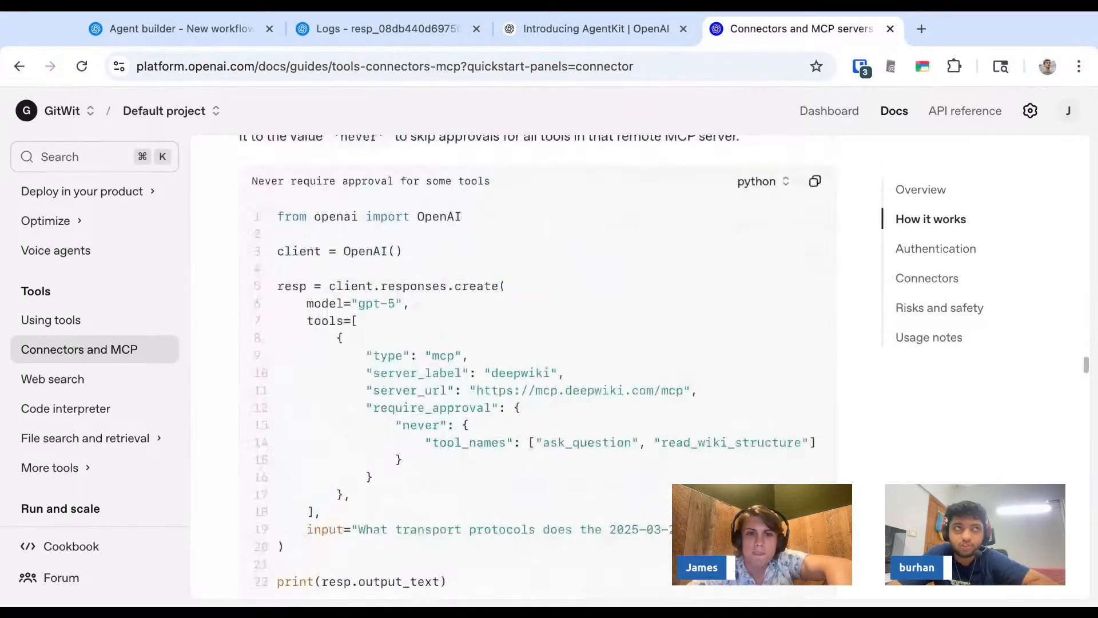
pyautogui.press('super+Tab')
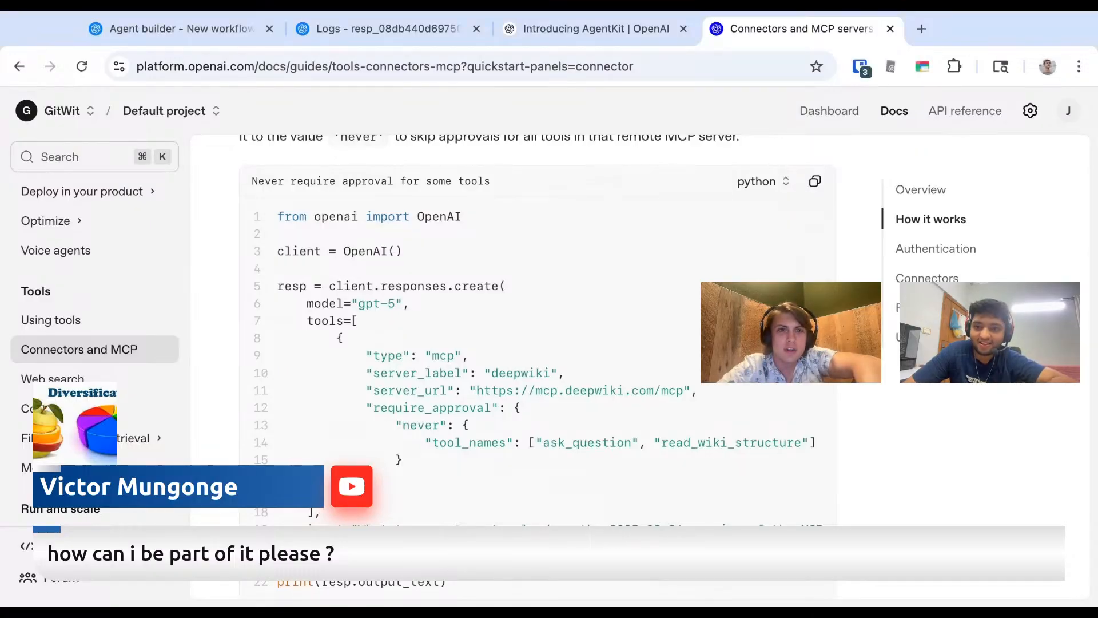
pyautogui.click(221, 40)
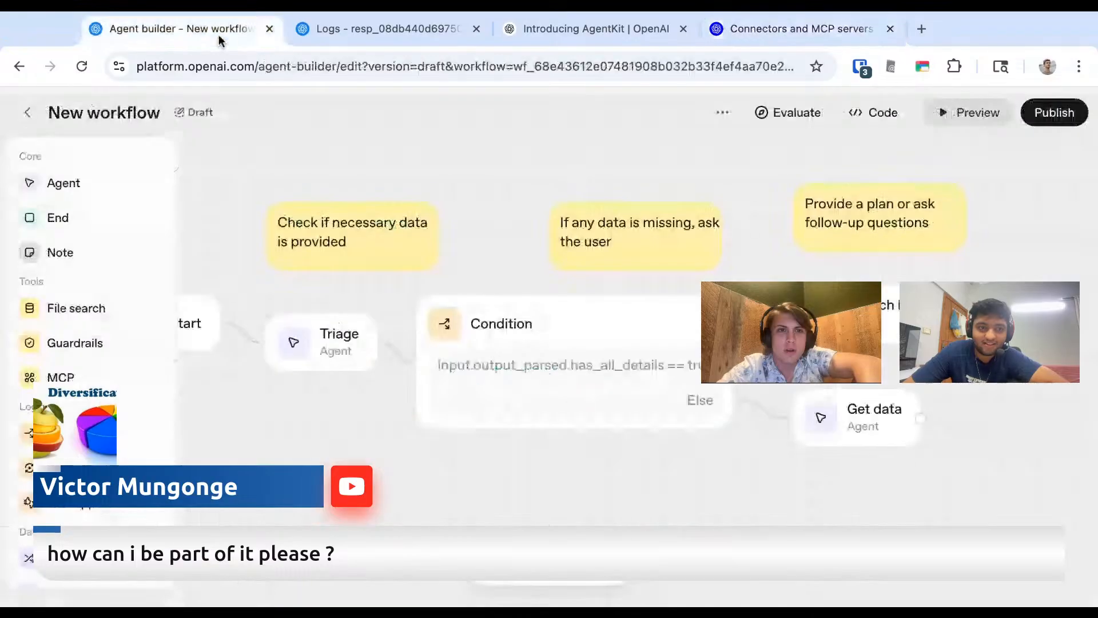
pyautogui.click(264, 64)
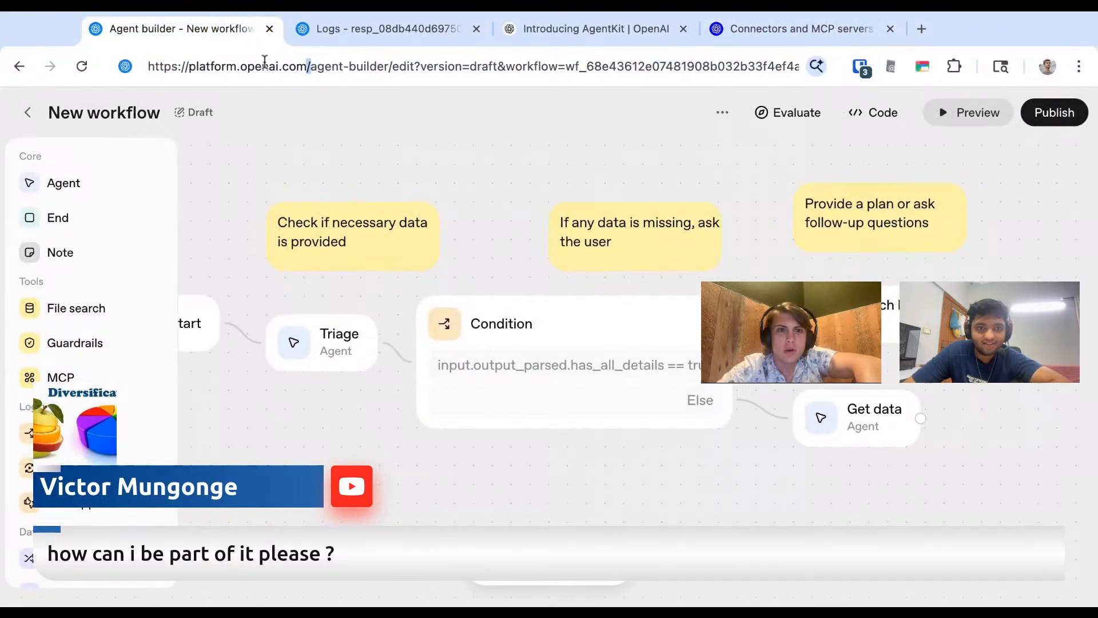
pyautogui.moveTo(394, 67); pyautogui.dragTo(406, 113)
pyautogui.press('BackSpace')
pyautogui.press('super+a')
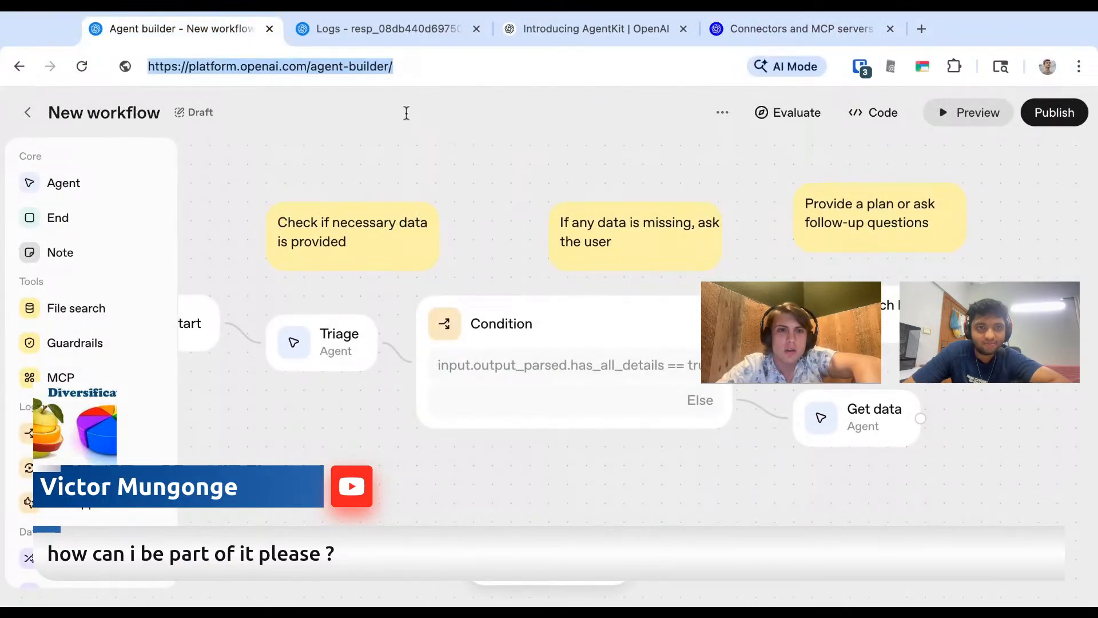
pyautogui.press('Return')
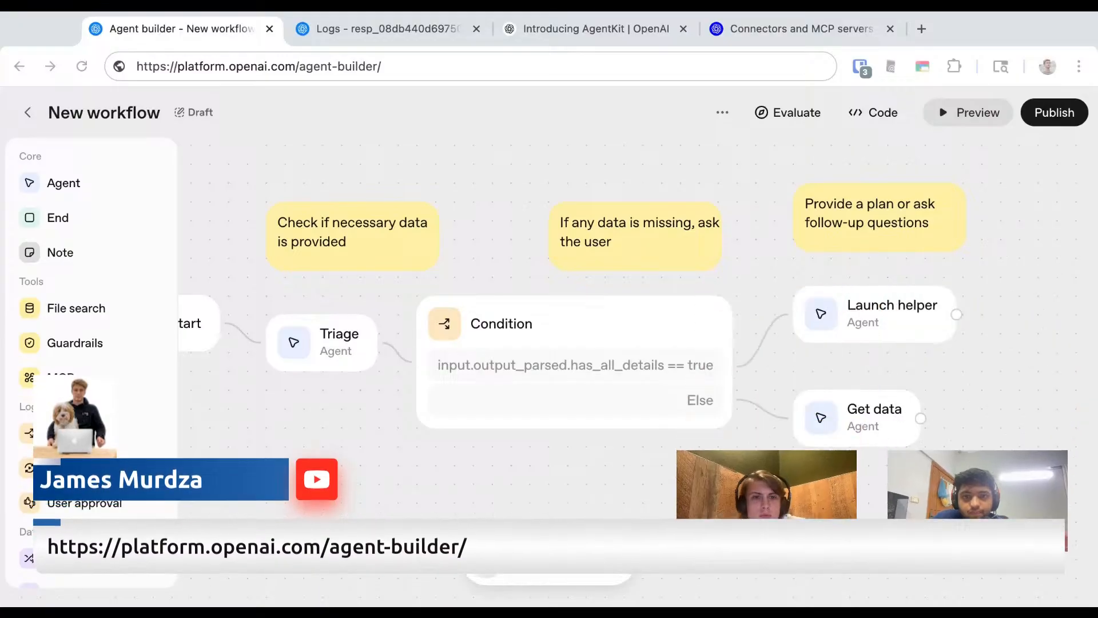
pyautogui.press('super+Tab')
pyautogui.press('Escape')
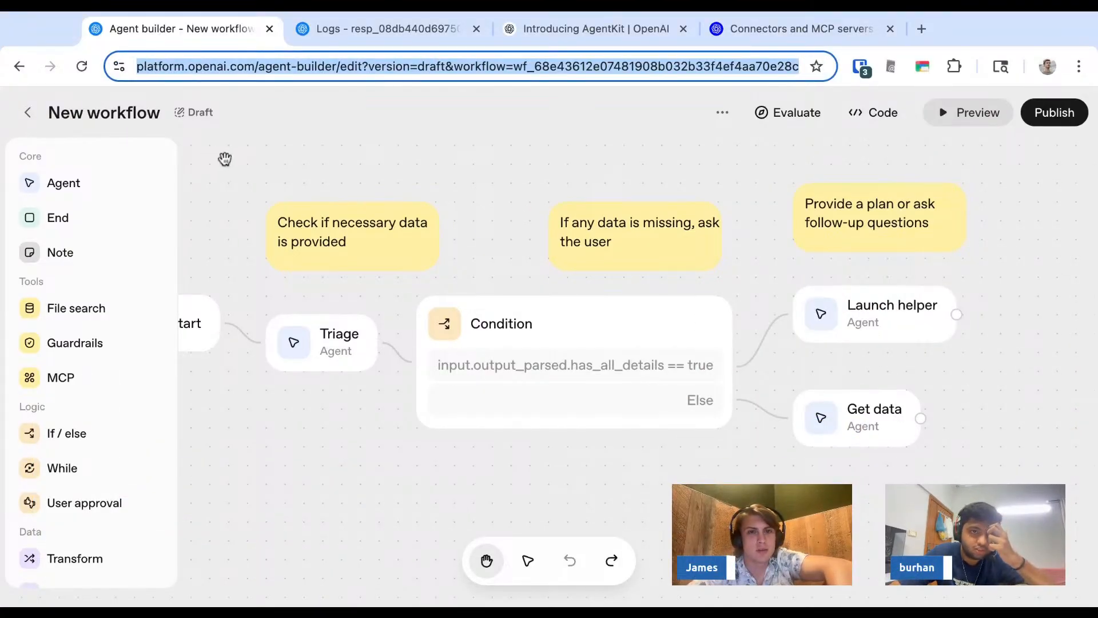
# - Search the web for "openai widget studio" in a new tab
pyautogui.write('openai widget')
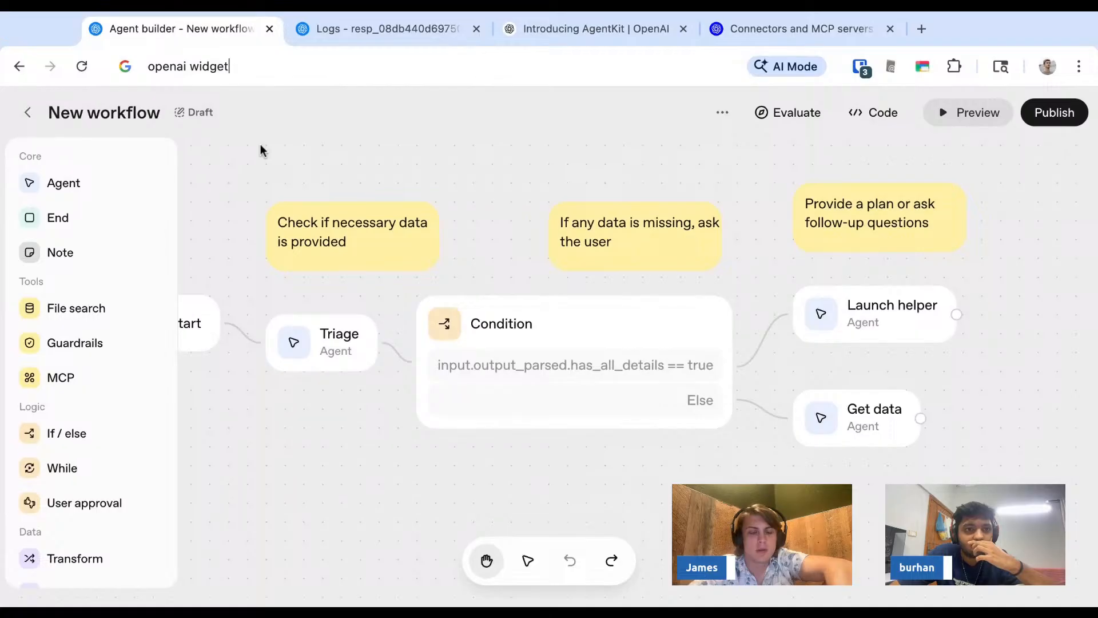
pyautogui.write(' studio')
pyautogui.hotkey('alt', 'Return')
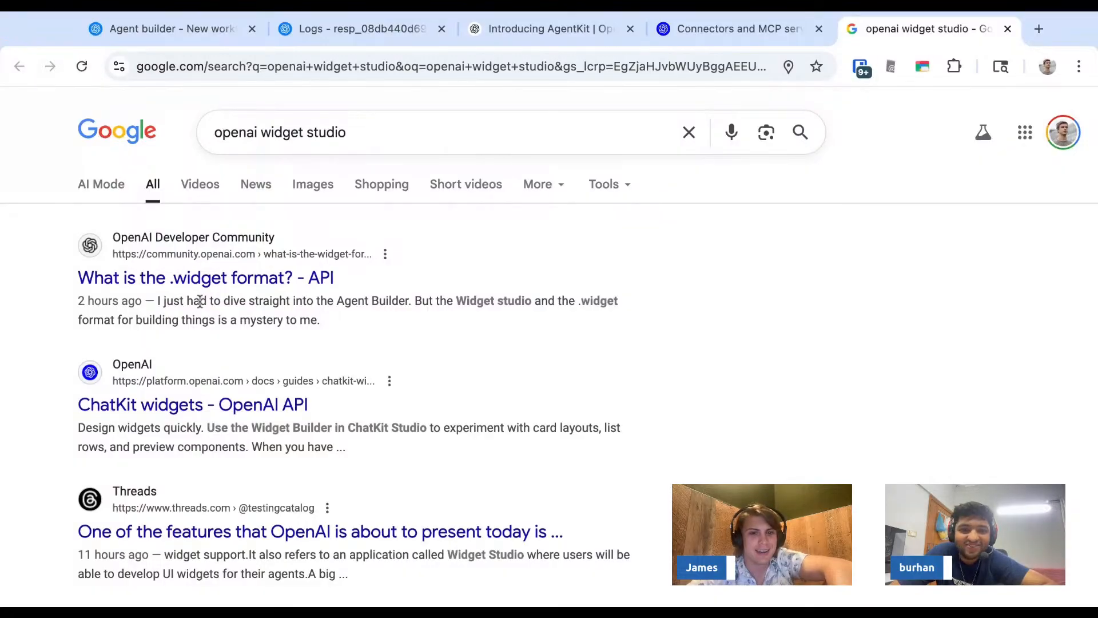
# - Open the Threads result about OpenAI's upcoming features and view the attached media of the post on ChatKit and .widget support
pyautogui.click(376, 534)
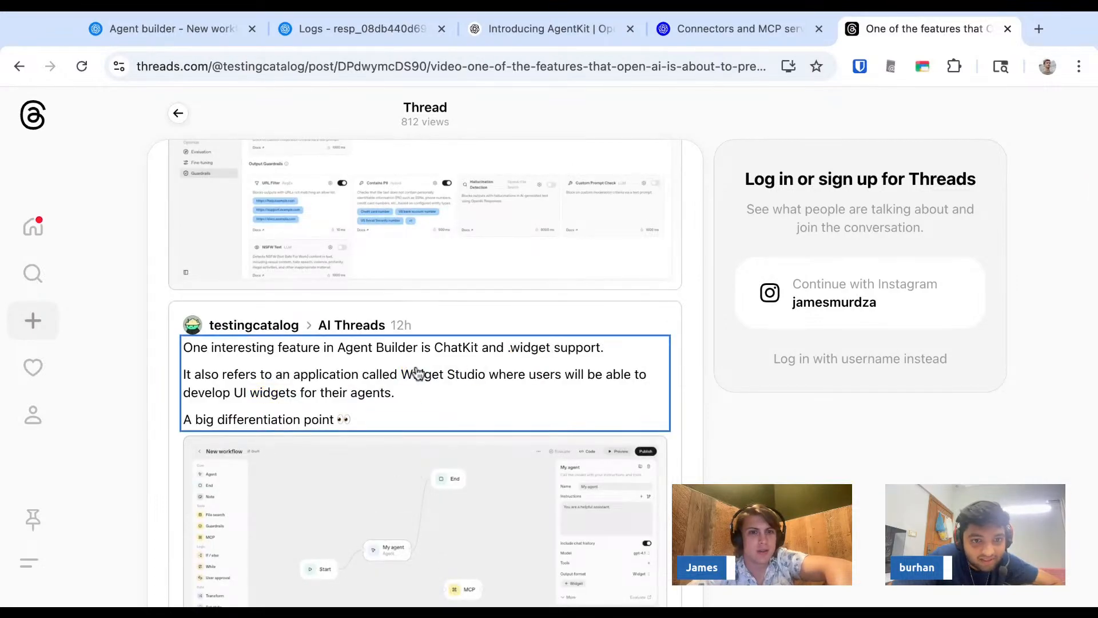
pyautogui.scroll(-3, 417, 374)
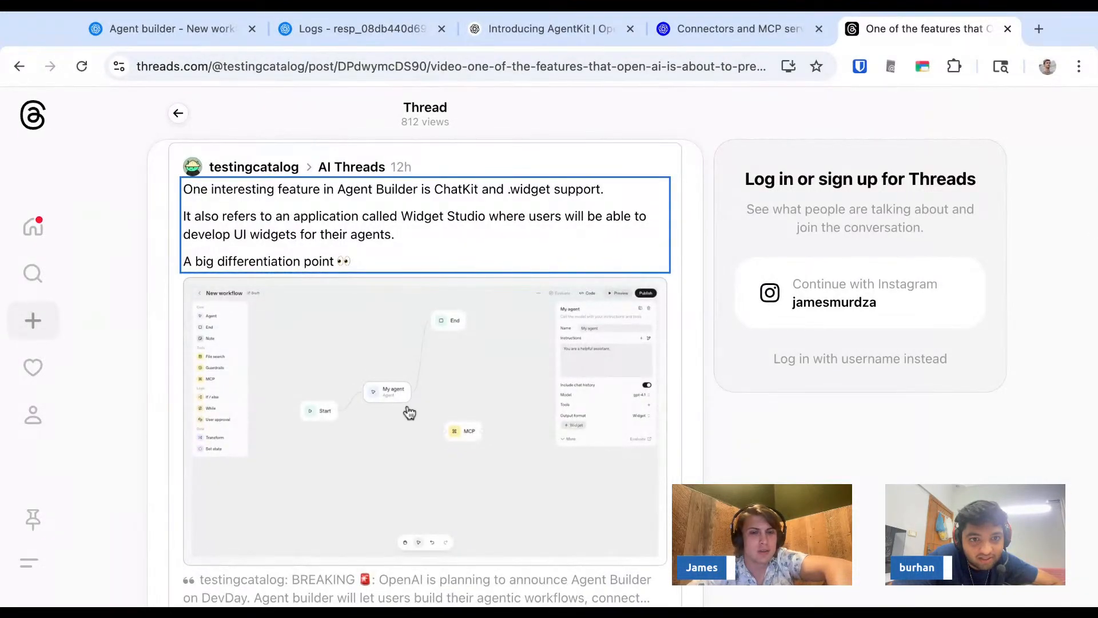
pyautogui.scroll(-1, 403, 398)
pyautogui.click(403, 388)
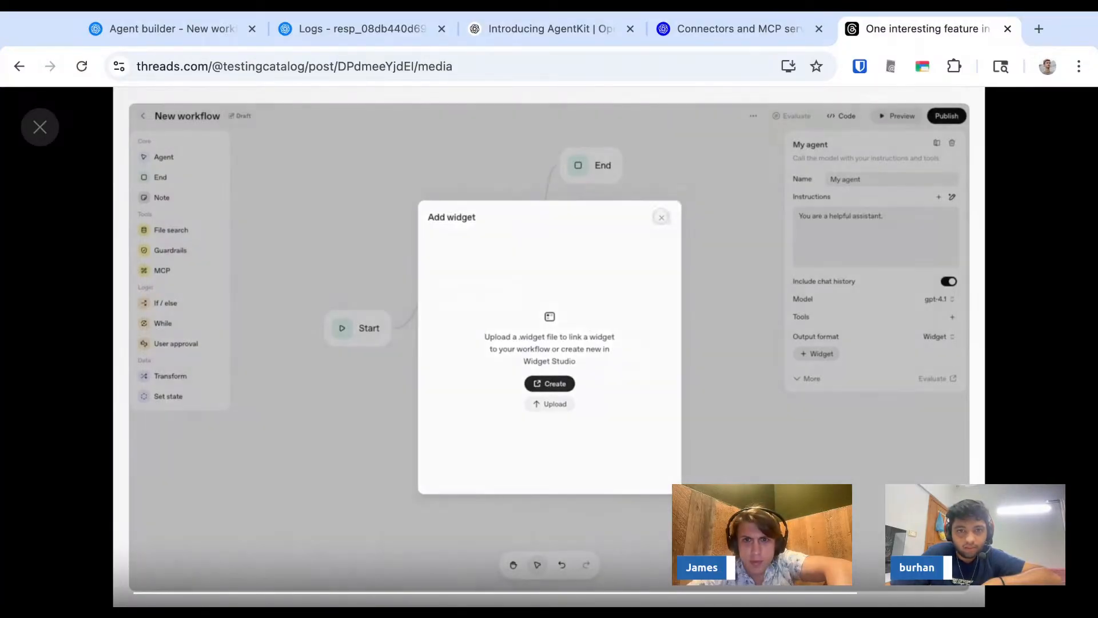
pyautogui.press('Escape')
# - Back in the Agent Builder workflow, set the Get data agent's output format to Widget and start creating a new widget for it
pyautogui.hotkey('ctrl', 'Tab')
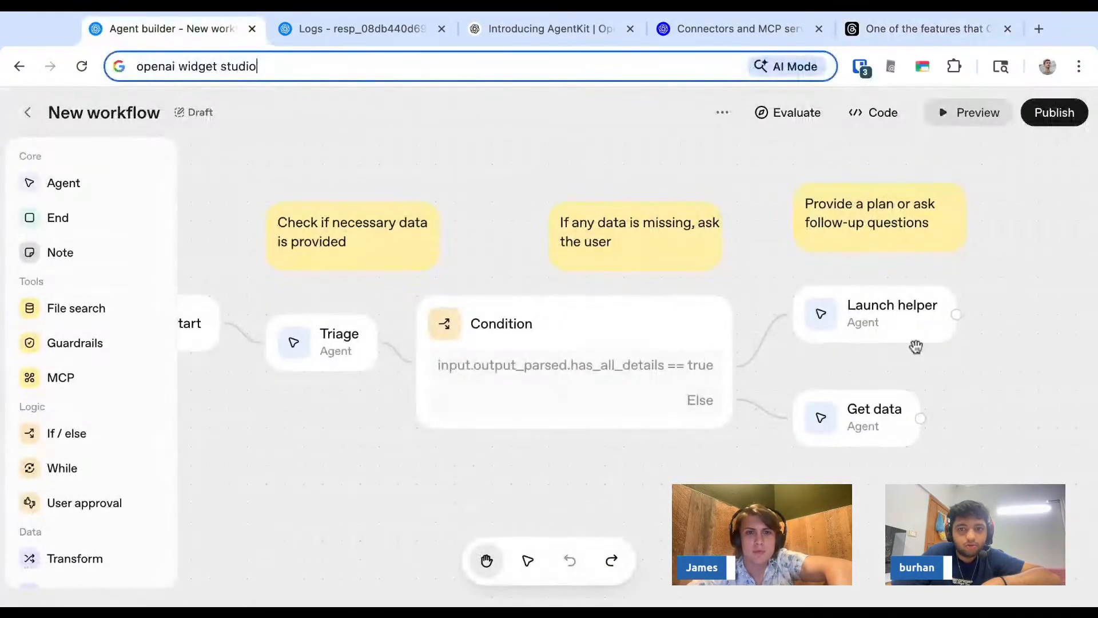
pyautogui.moveTo(301, 412); pyautogui.dragTo(319, 414)
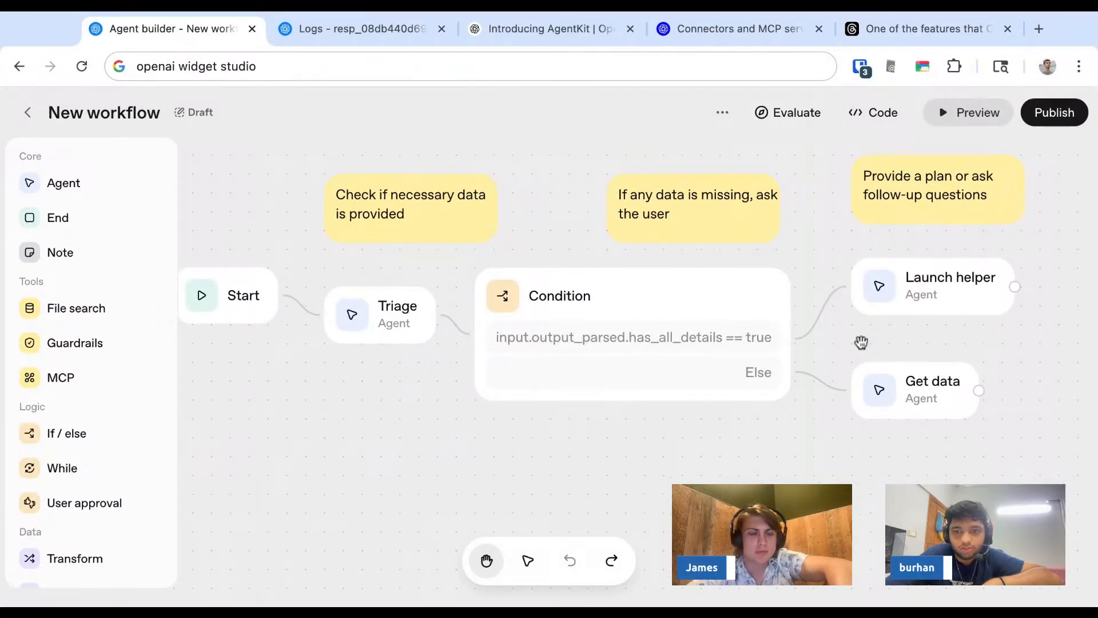
pyautogui.click(913, 404)
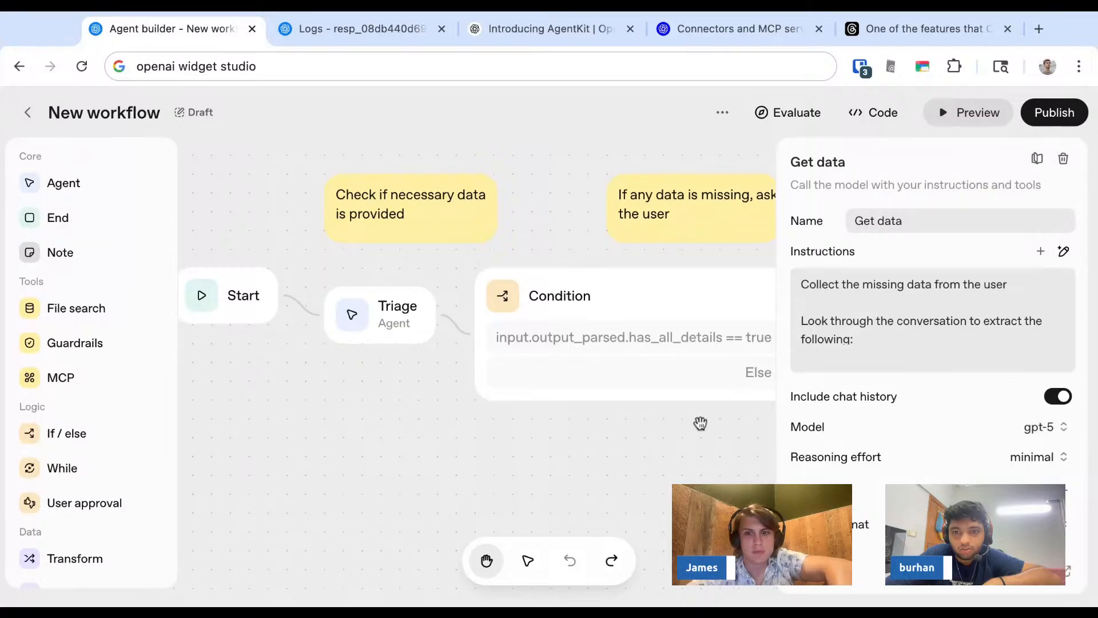
pyautogui.click(688, 452)
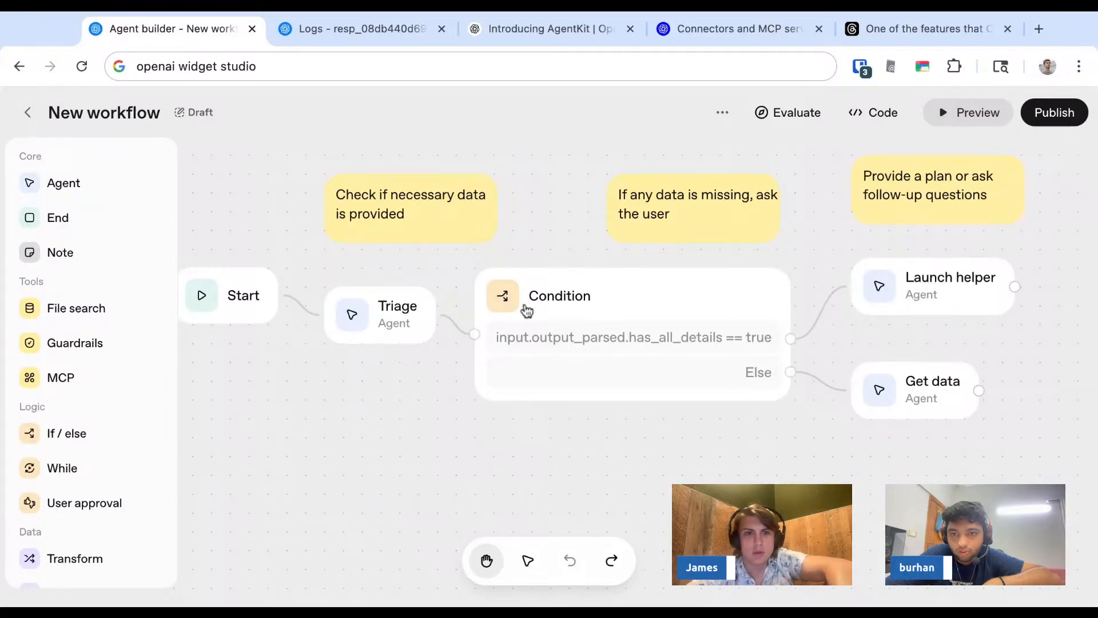
pyautogui.click(896, 388)
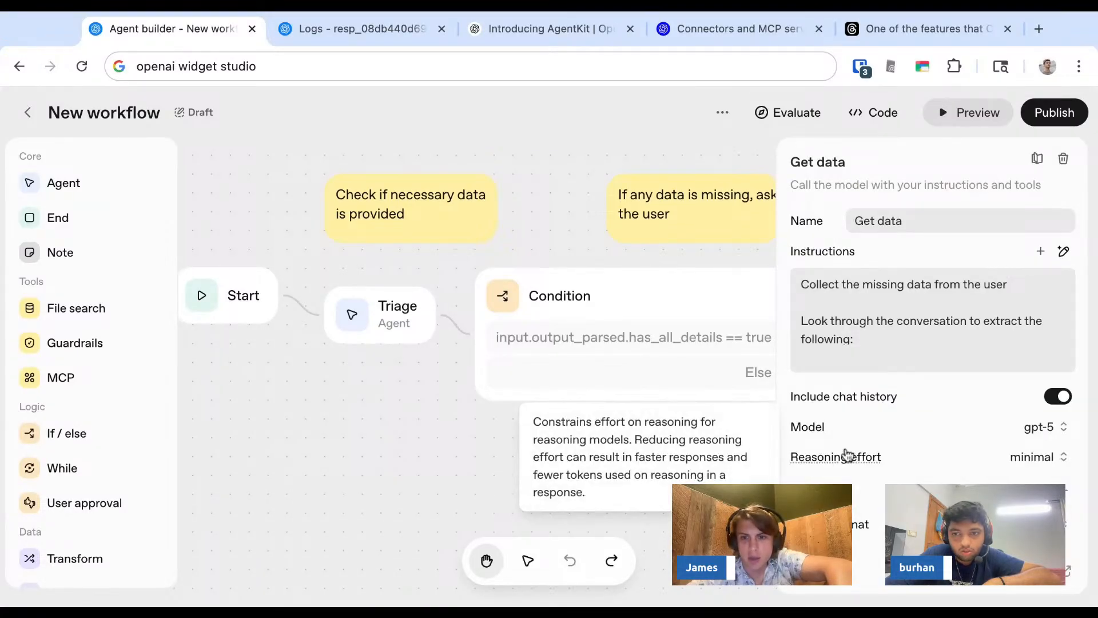
pyautogui.click(1069, 526)
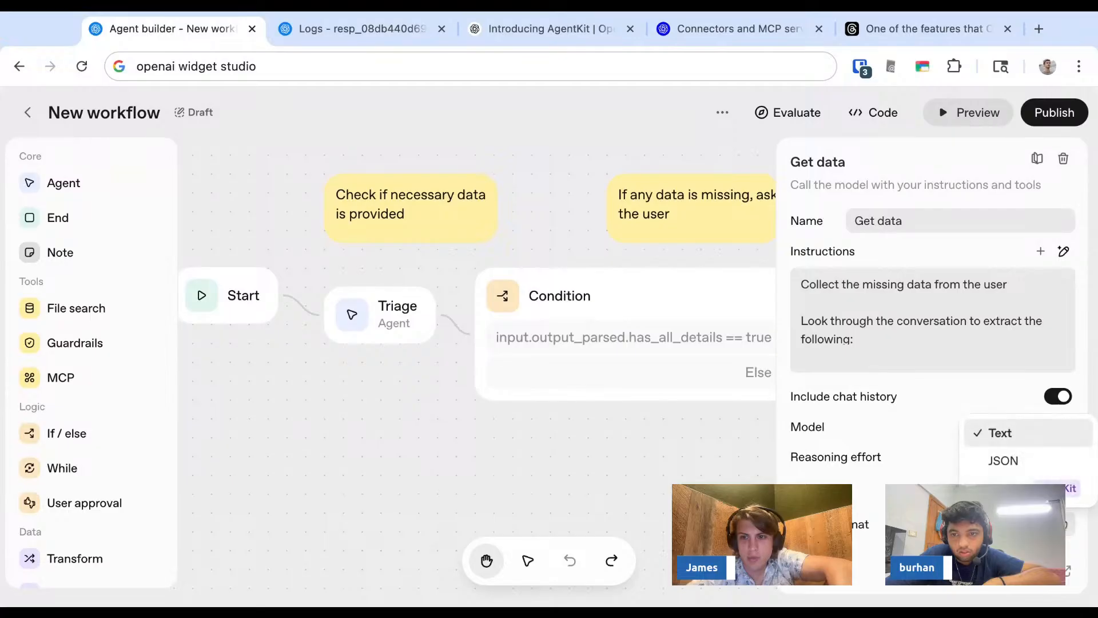
pyautogui.click(1046, 489)
pyautogui.scroll(-1, 977, 526)
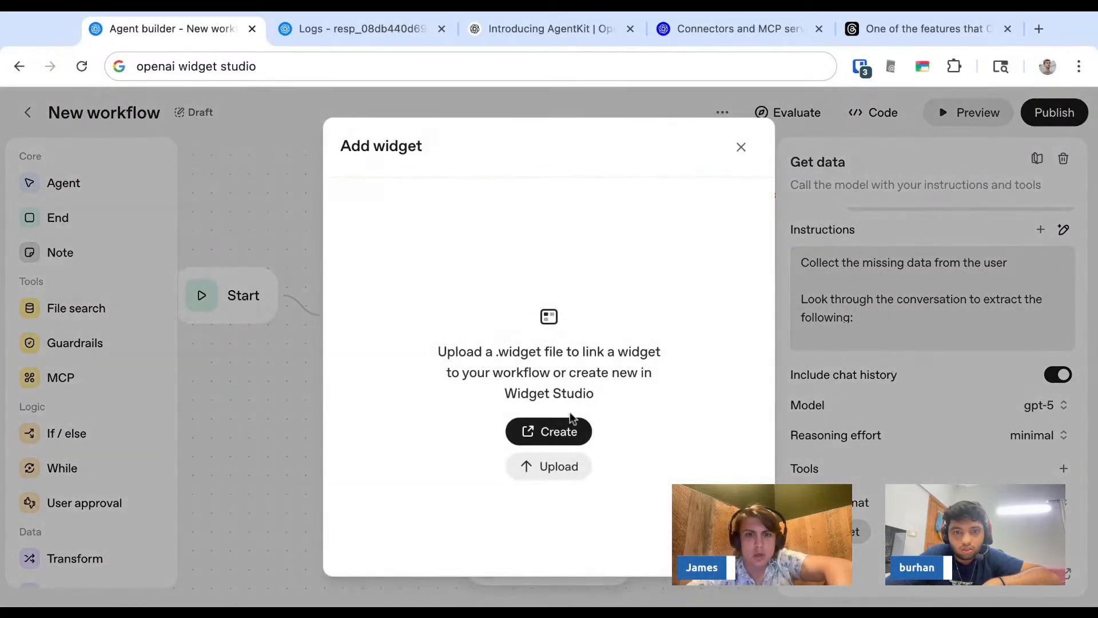
pyautogui.click(566, 430)
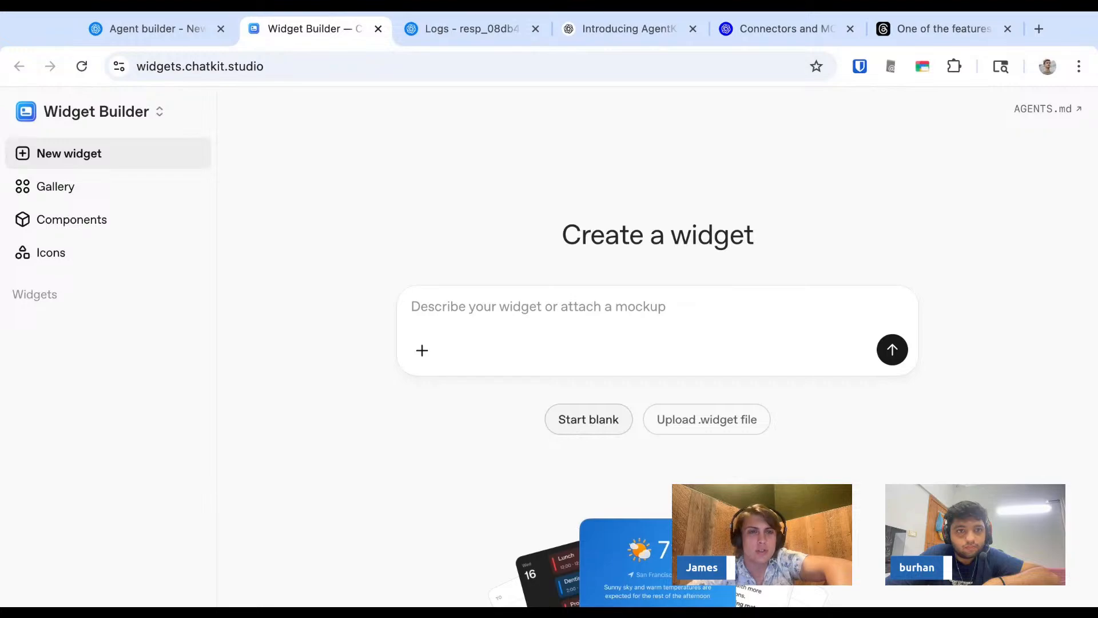
# - Copy the Widget Builder address widgets.chatkit.studio for sharing in the stream chat
pyautogui.click(226, 67)
pyautogui.click(255, 63)
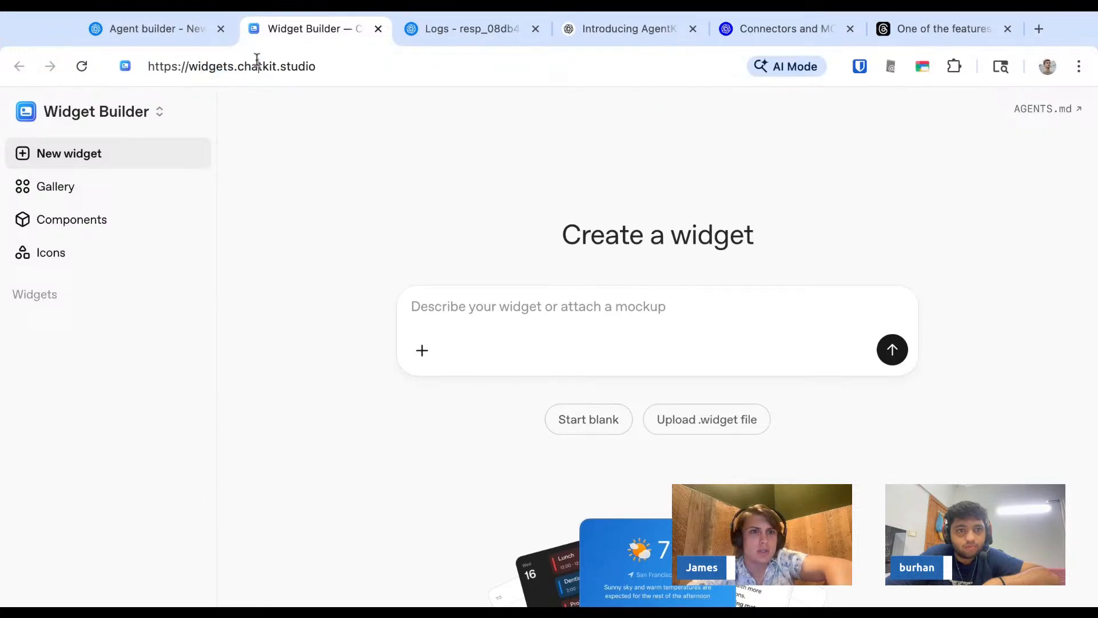
pyautogui.moveTo(238, 66); pyautogui.dragTo(341, 62)
pyautogui.press('super+Tab')
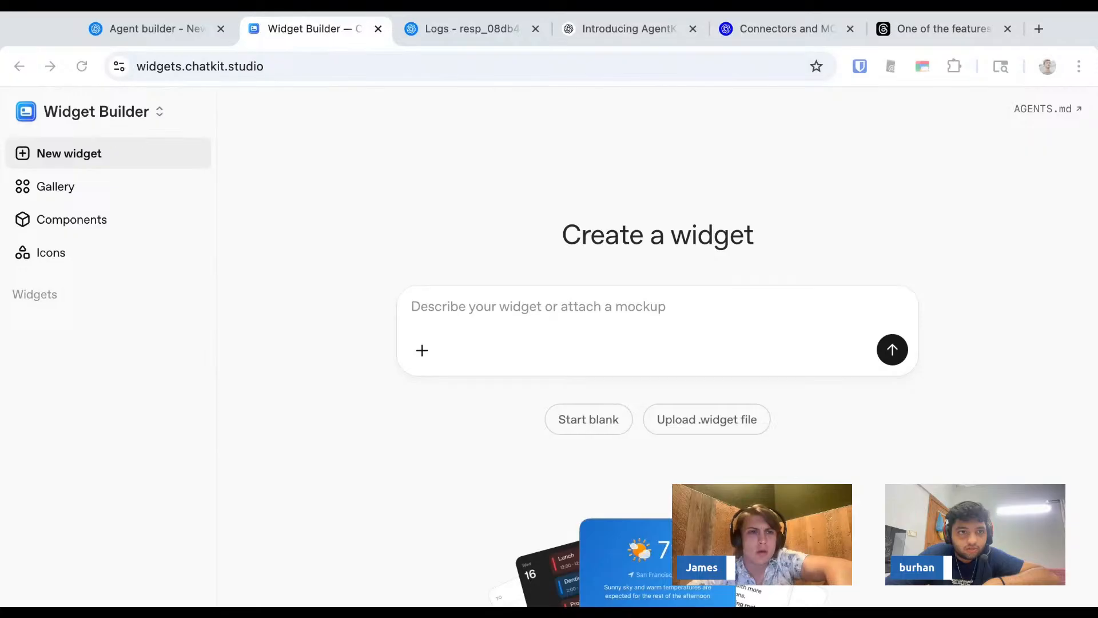
pyautogui.press('super+Tab')
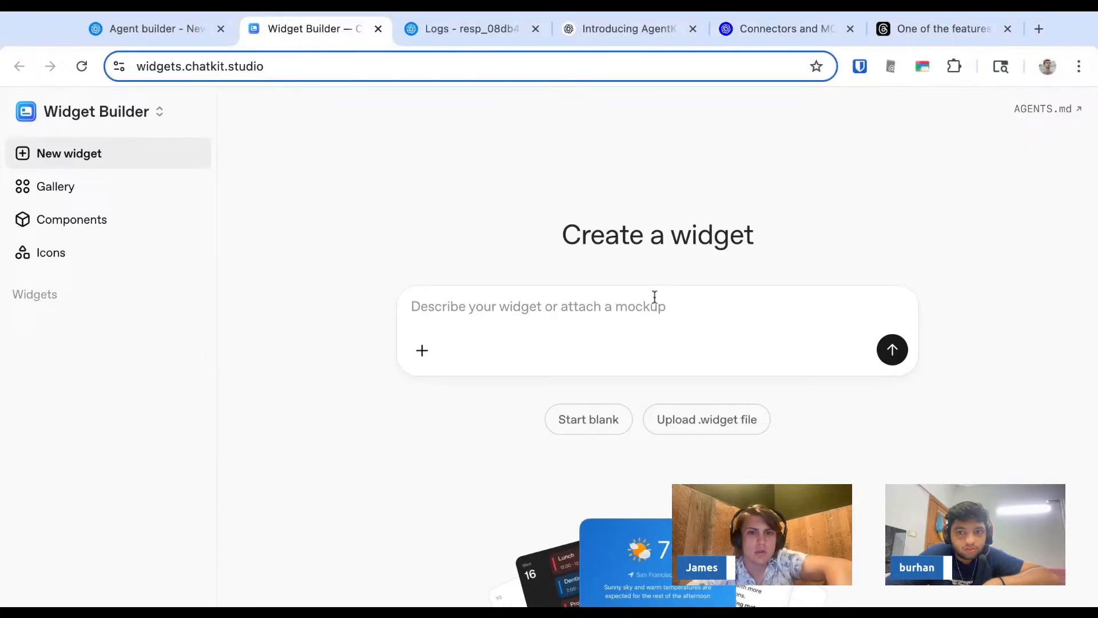
# - Generate a new widget from the description "a really annoying widget"
pyautogui.click(629, 323)
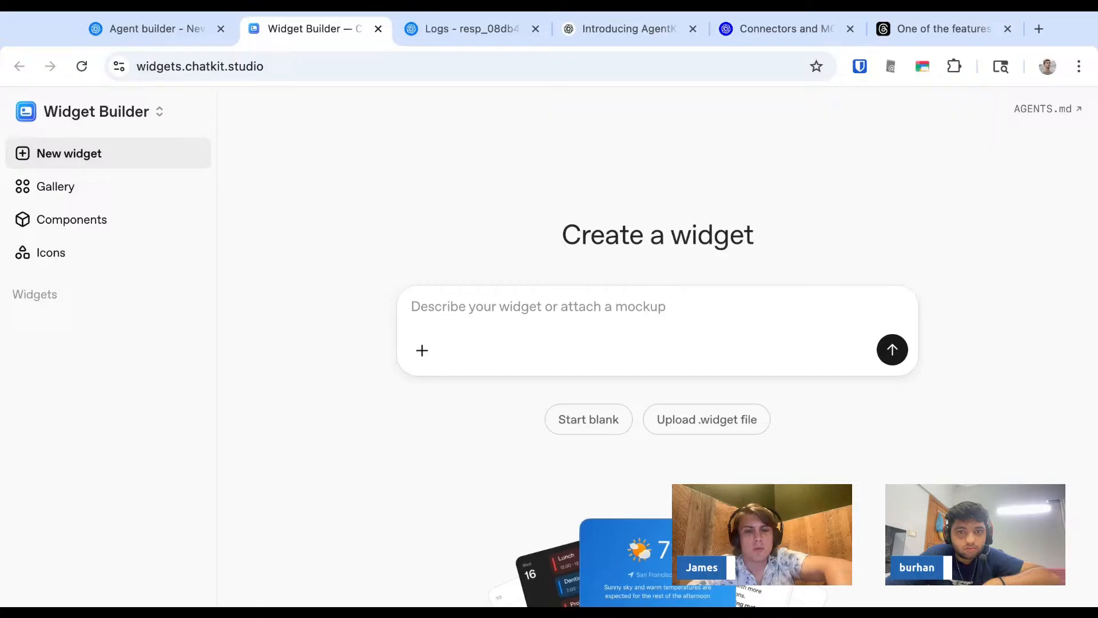
pyautogui.write('a really annoying widget')
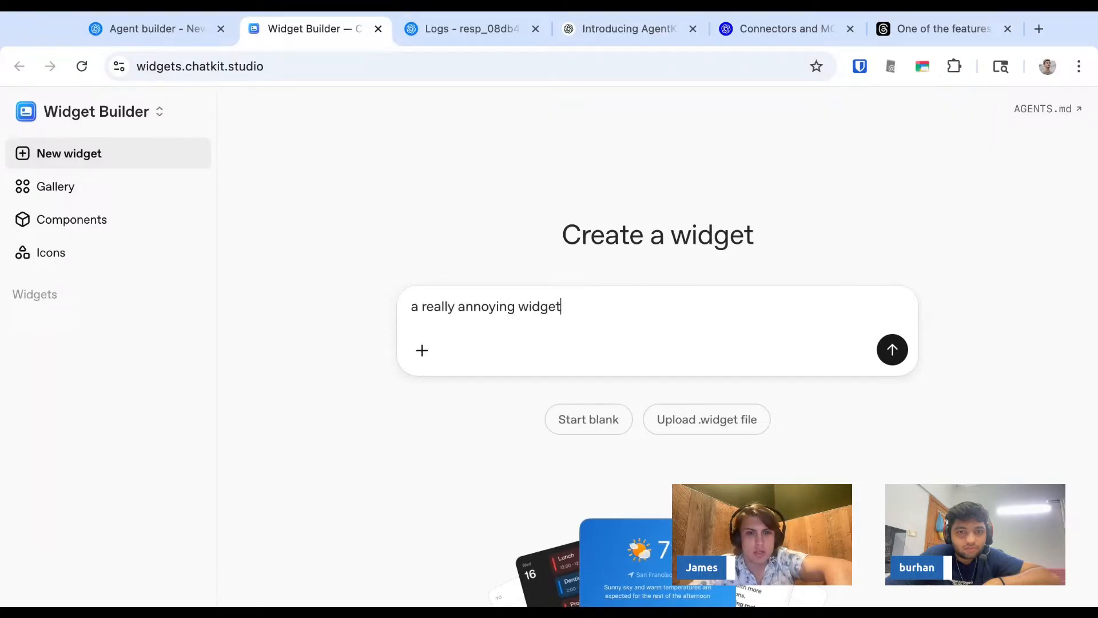
pyautogui.press('Return')
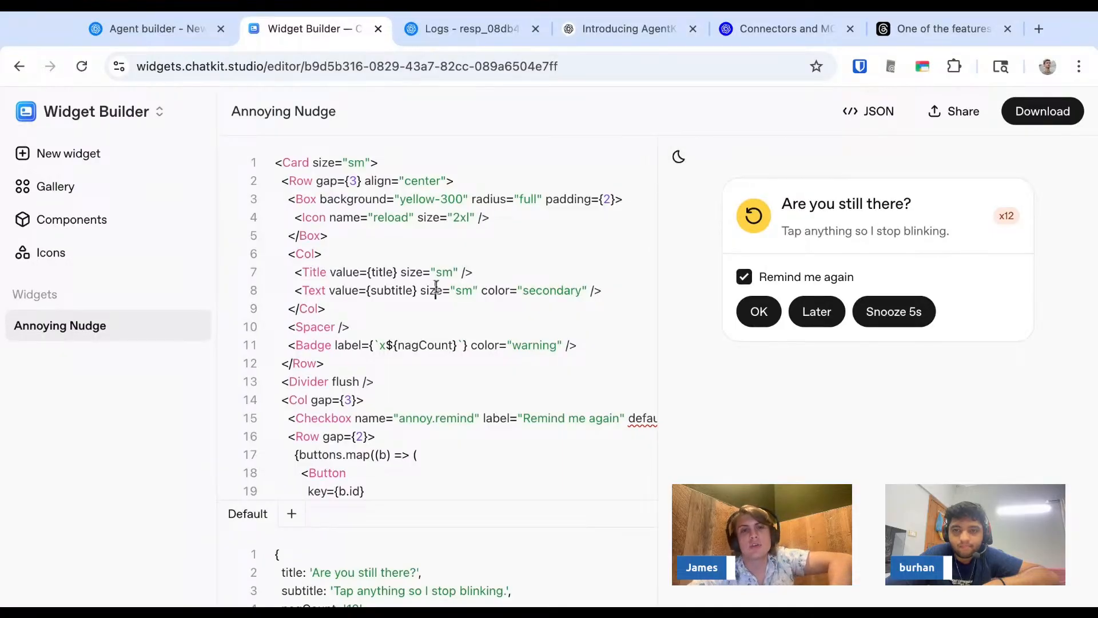
# - Look through the generated widget's code and enlarge the default data section beneath it
pyautogui.scroll(-5, 437, 286)
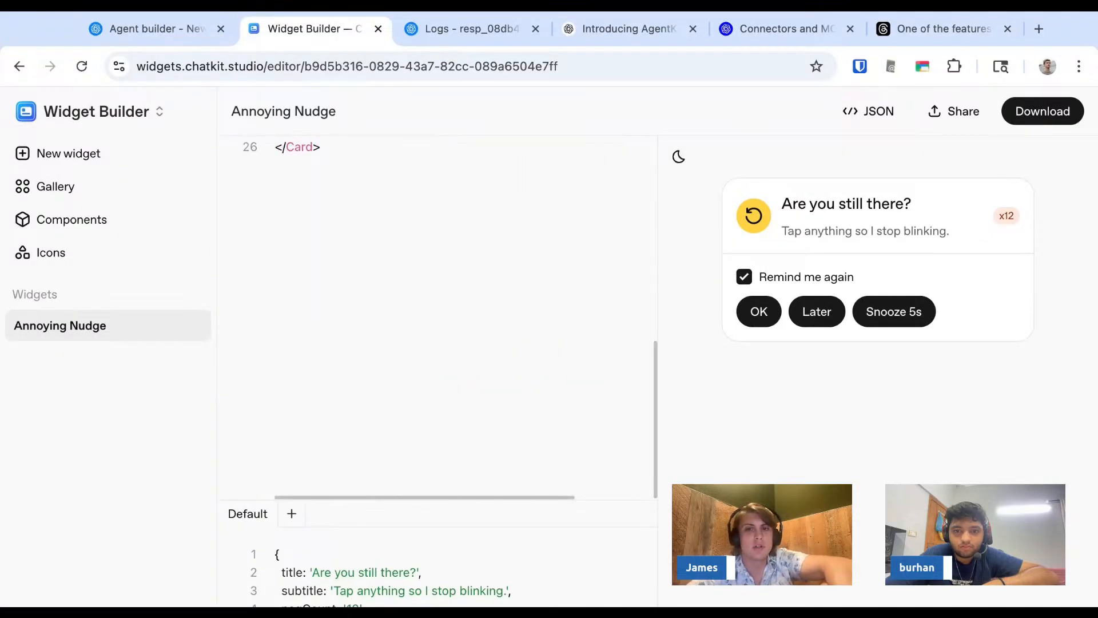
pyautogui.scroll(5, 436, 286)
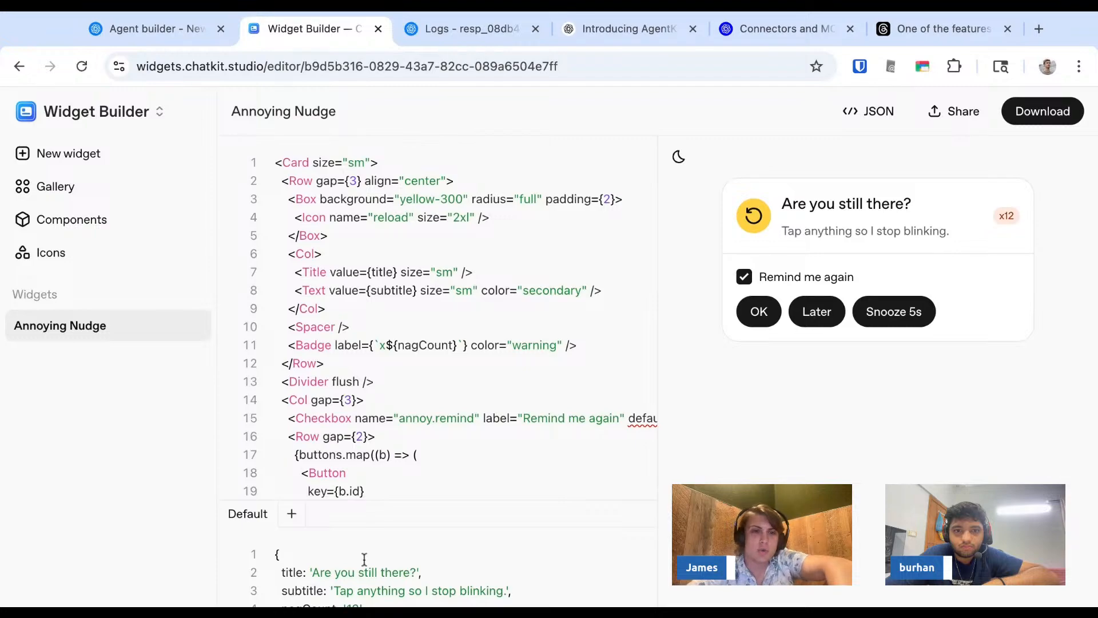
pyautogui.scroll(-5, 364, 559)
pyautogui.scroll(5, 365, 559)
pyautogui.moveTo(376, 501); pyautogui.dragTo(376, 375)
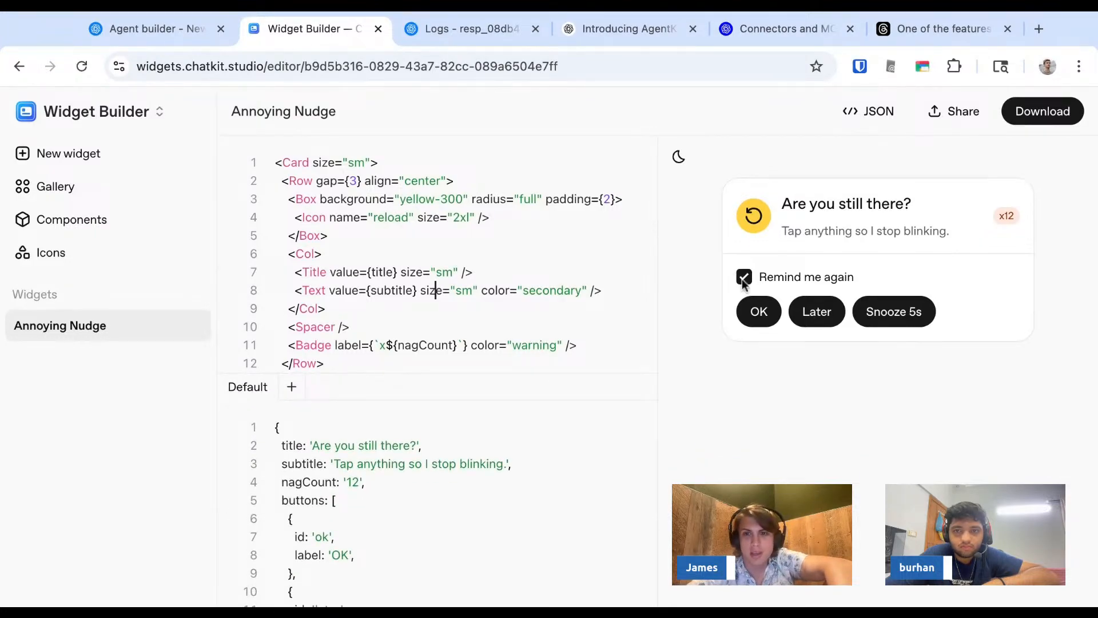
# - Test the widget preview's OK, Later and Snooze 5s buttons and toggle the Remind me again checkbox off and on
pyautogui.click(762, 311)
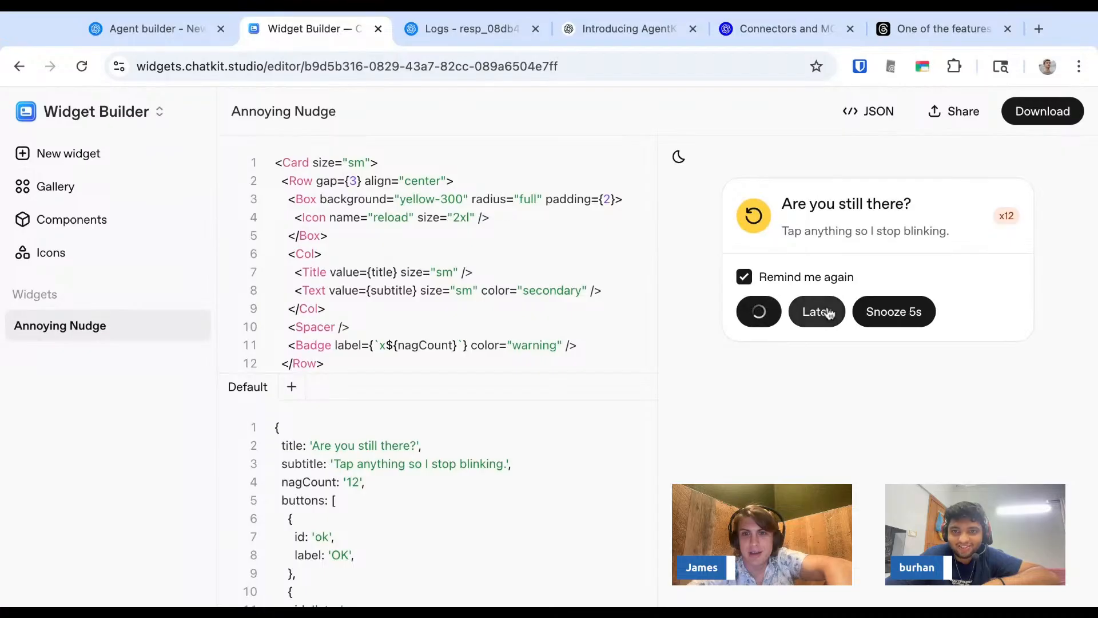
pyautogui.click(823, 316)
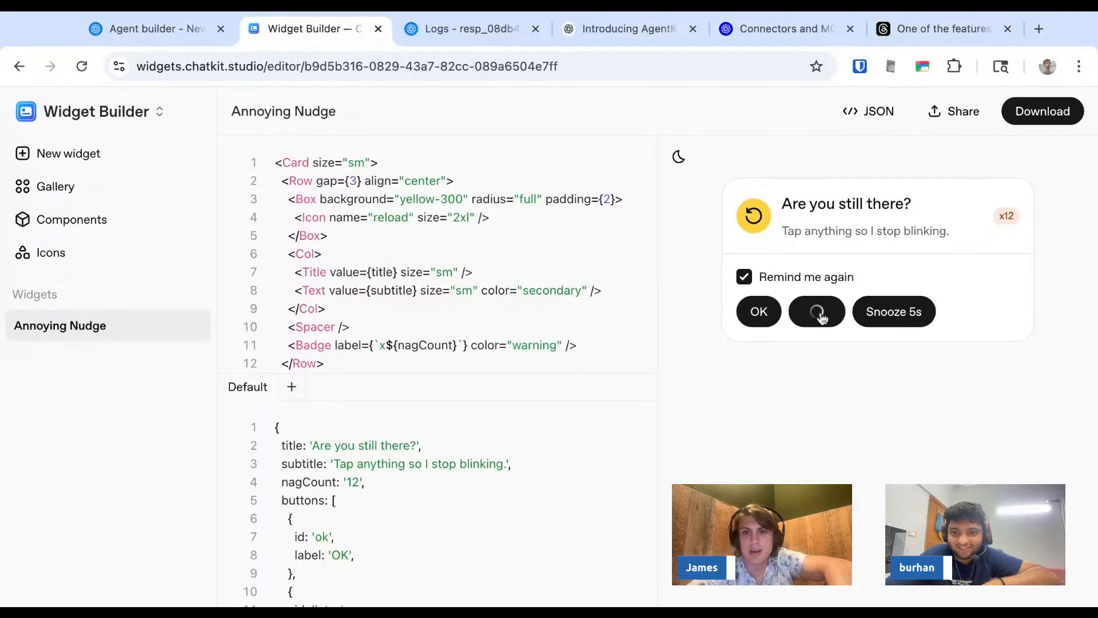
pyautogui.click(885, 313)
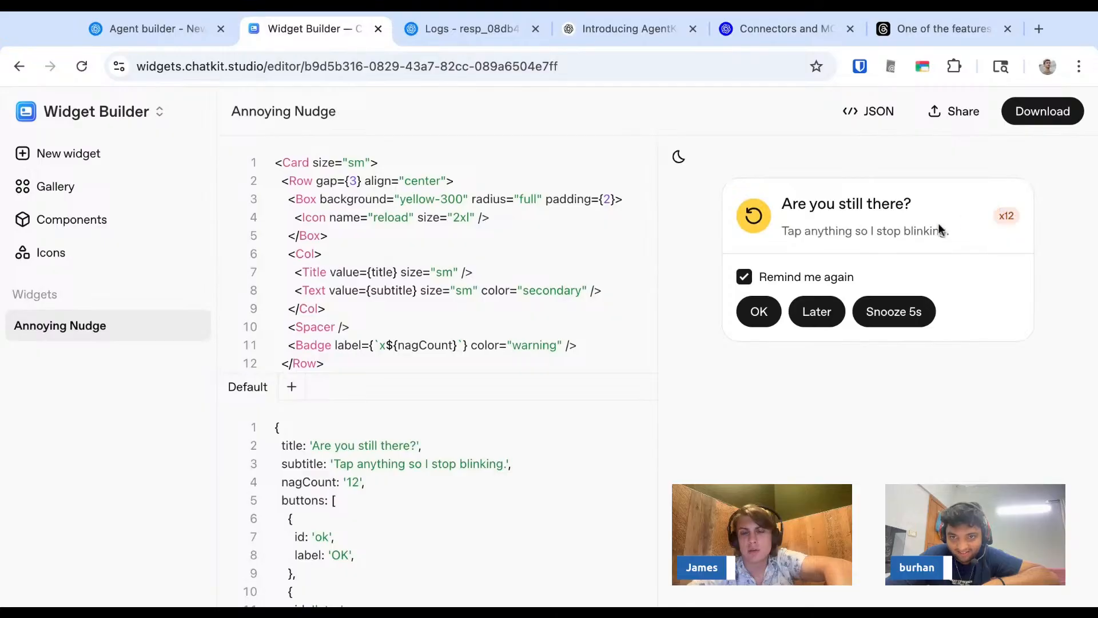
pyautogui.click(743, 280)
pyautogui.click(743, 279)
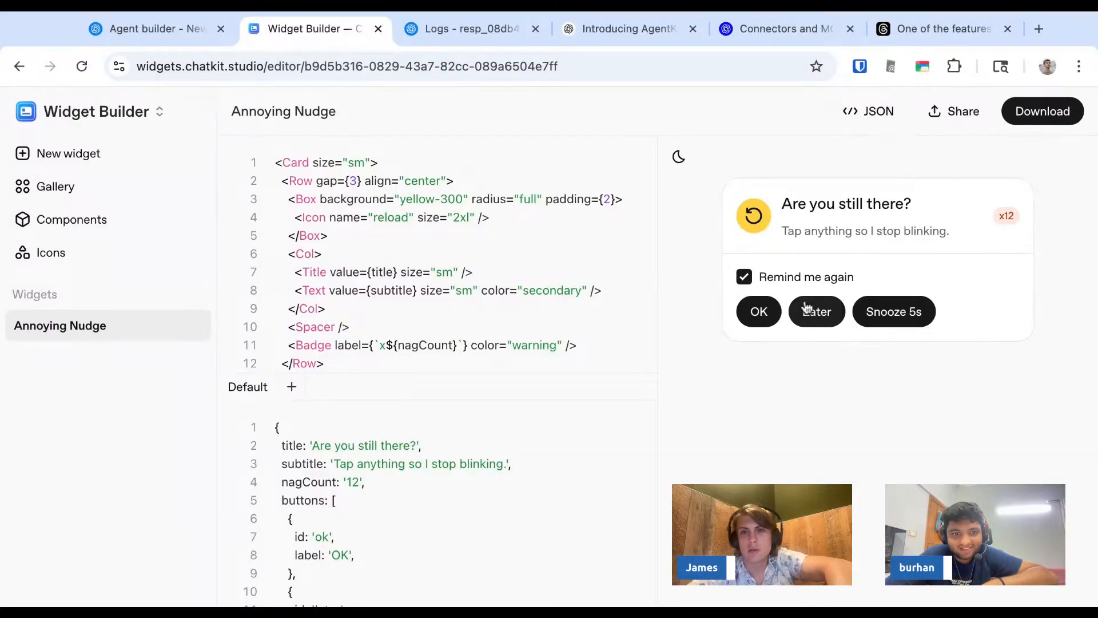
pyautogui.click(901, 323)
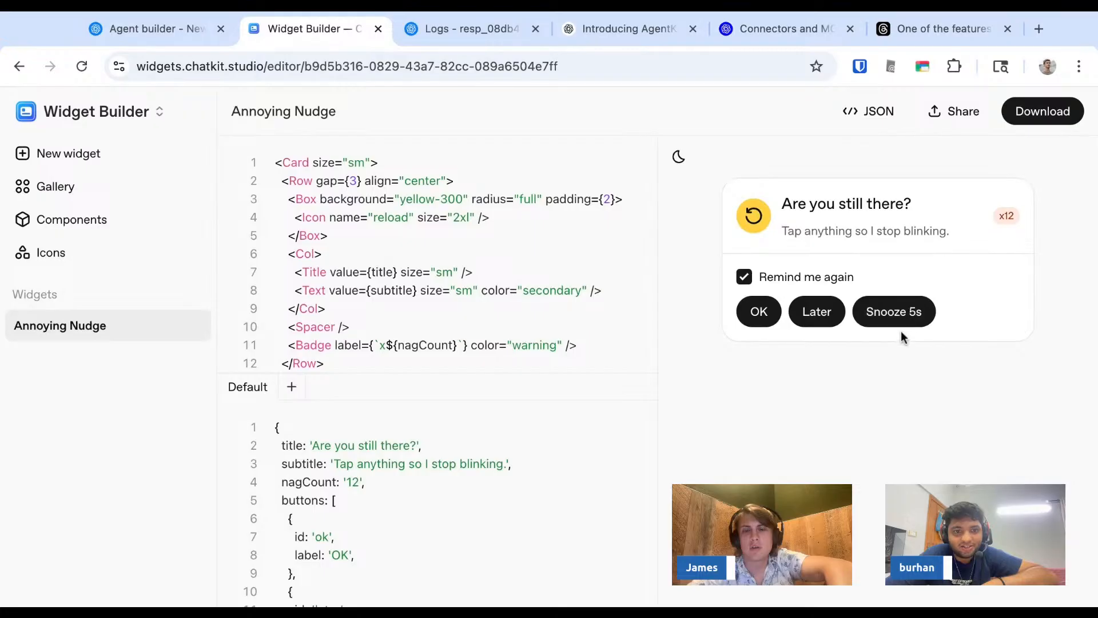
# - Test the Annoying Nudge preview by switching it repeatedly between dark and light themes, ending in light
pyautogui.click(679, 157)
pyautogui.click(679, 158)
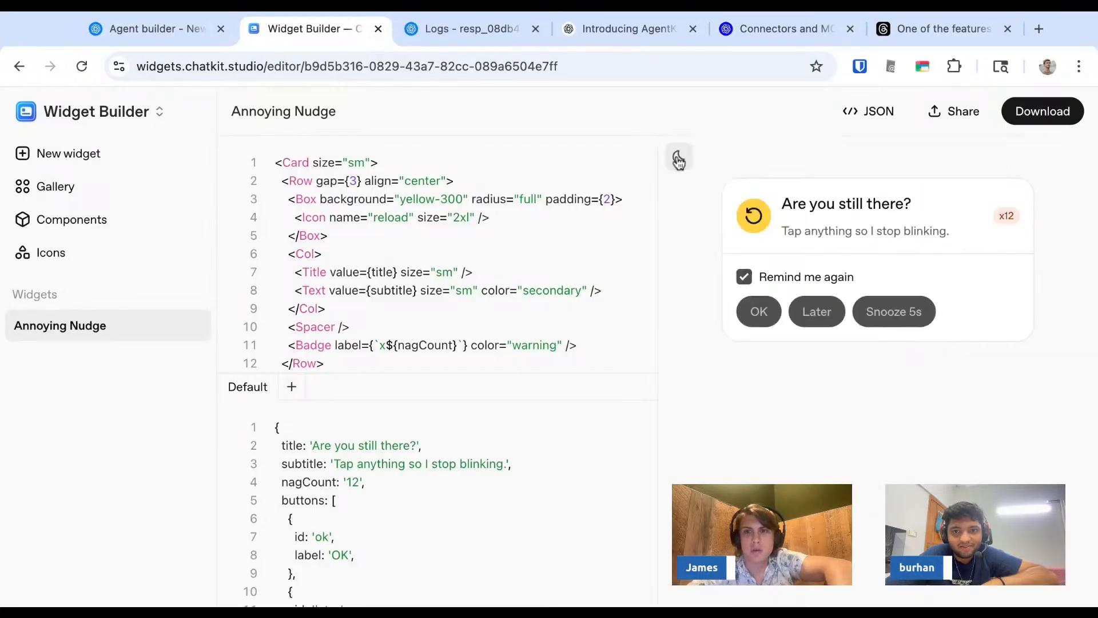
pyautogui.click(679, 158)
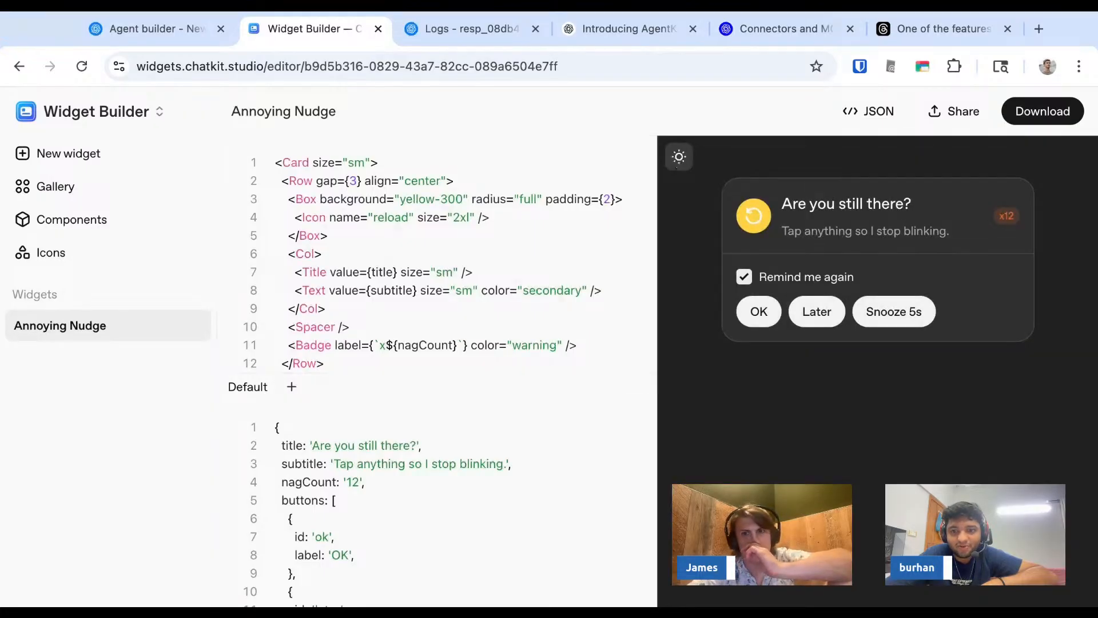
pyautogui.click(679, 157)
pyautogui.click(679, 157)
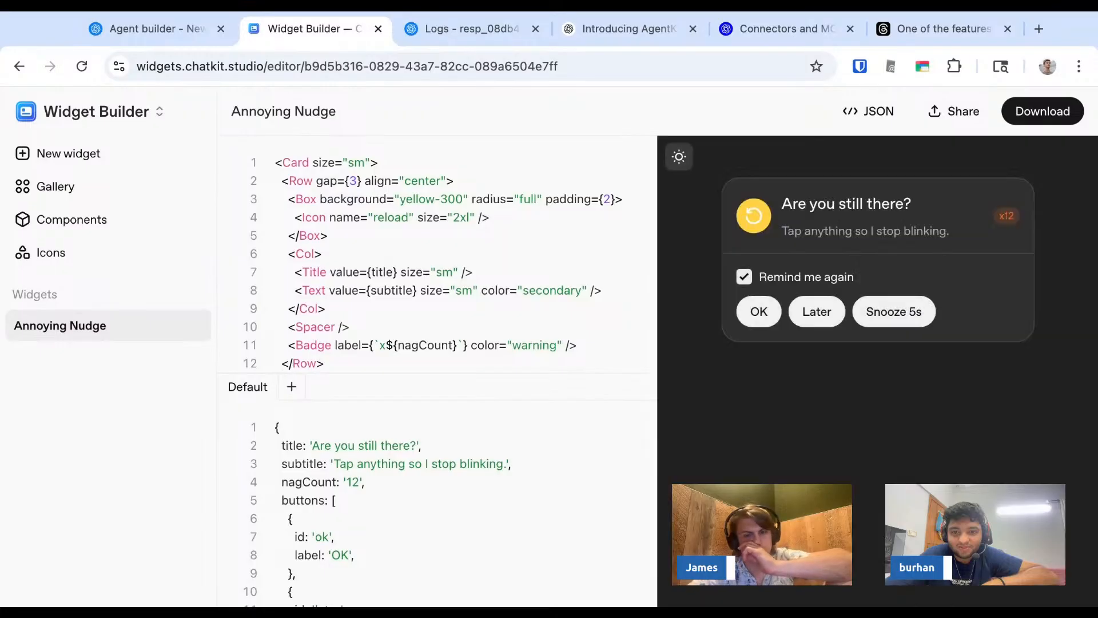
pyautogui.click(679, 156)
pyautogui.click(678, 157)
pyautogui.click(678, 157)
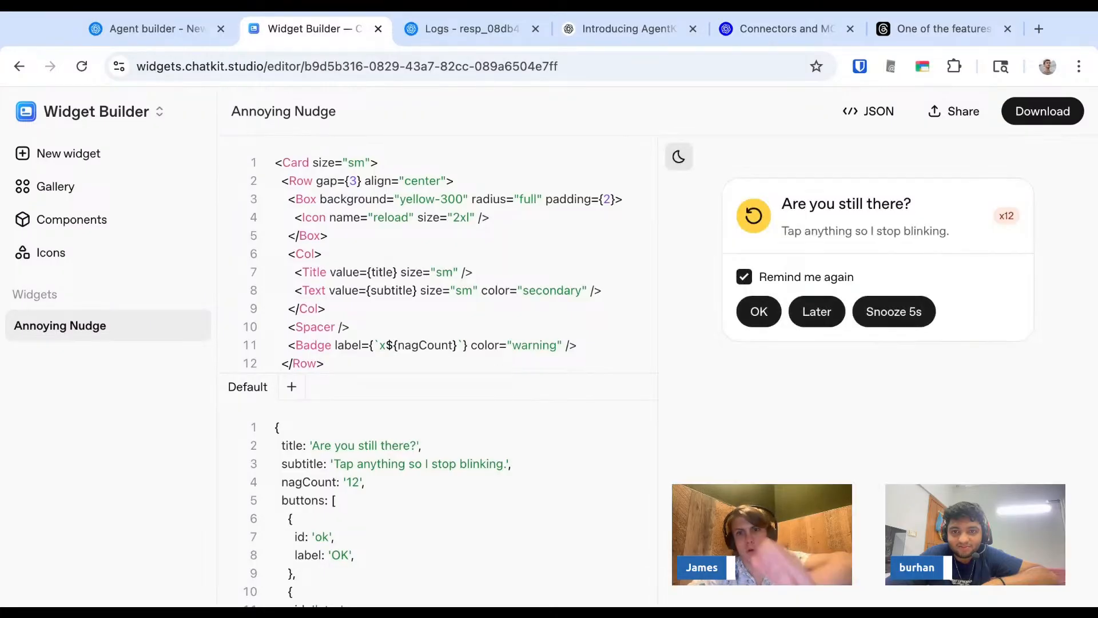
pyautogui.click(679, 157)
pyautogui.click(679, 156)
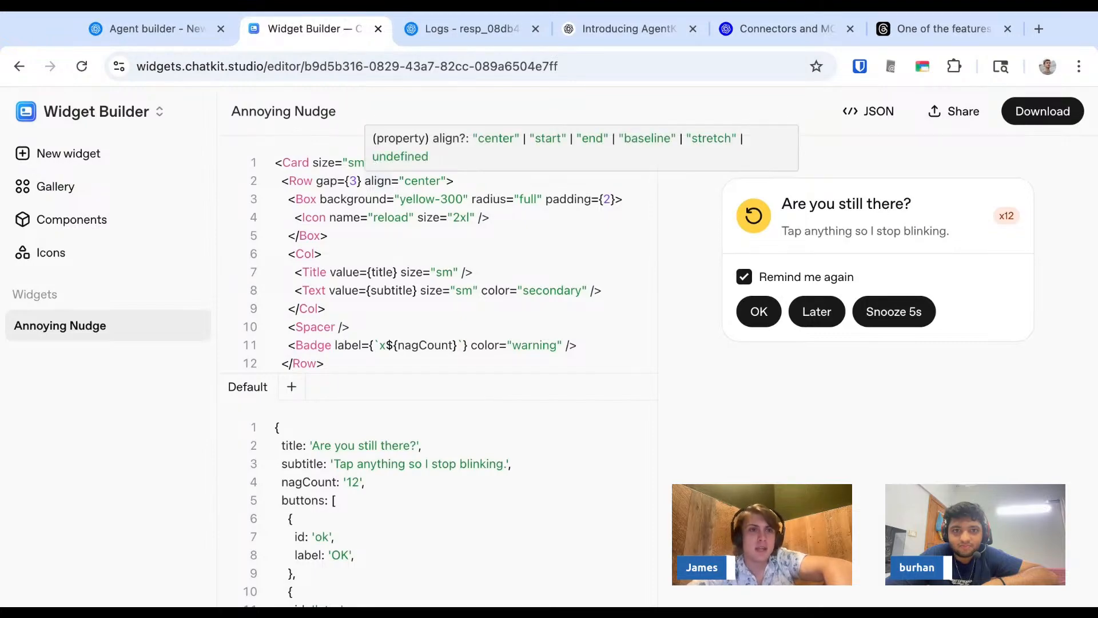
# - Try to download the Annoying Nudge widget file for the Add widget upload in Agent Builder
pyautogui.hotkey('ctrl', 'shift', 'Tab')
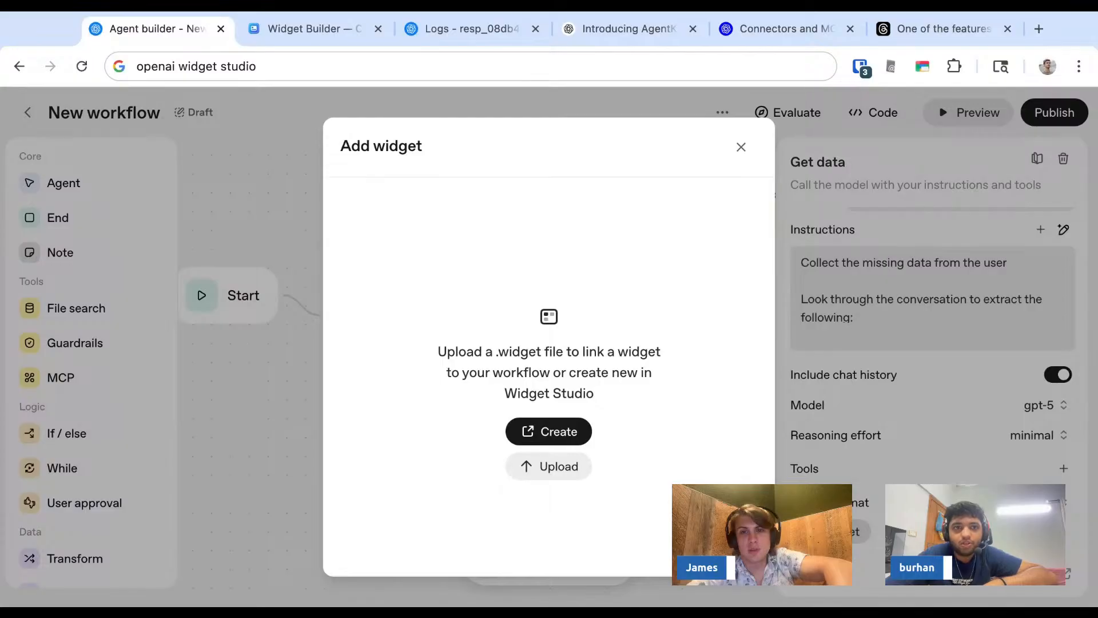
pyautogui.hotkey('ctrl', 'Tab')
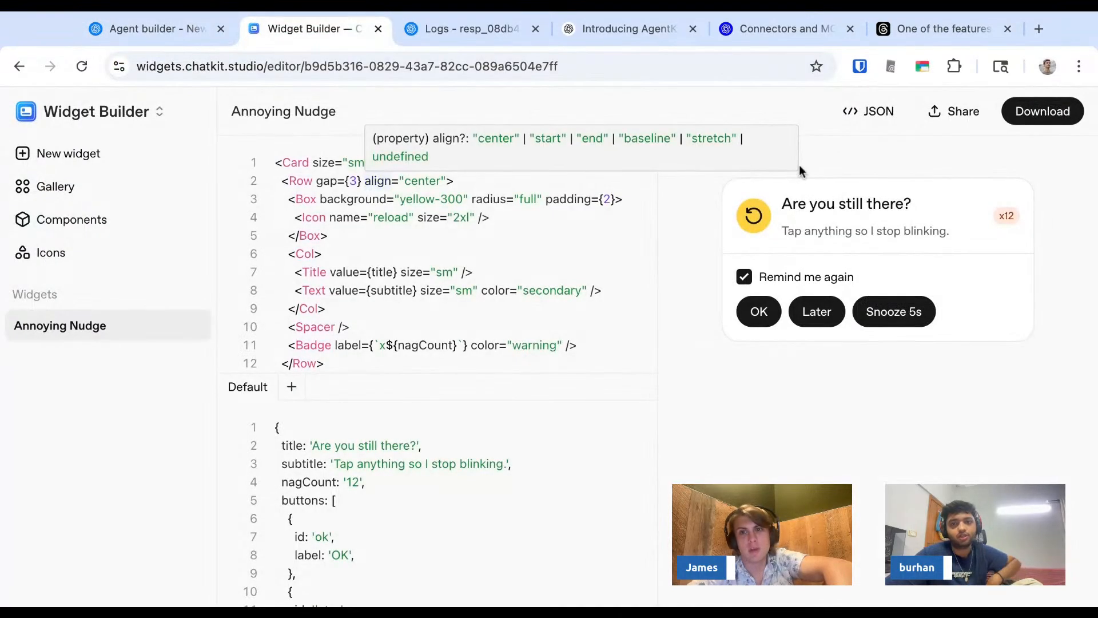
pyautogui.click(1035, 110)
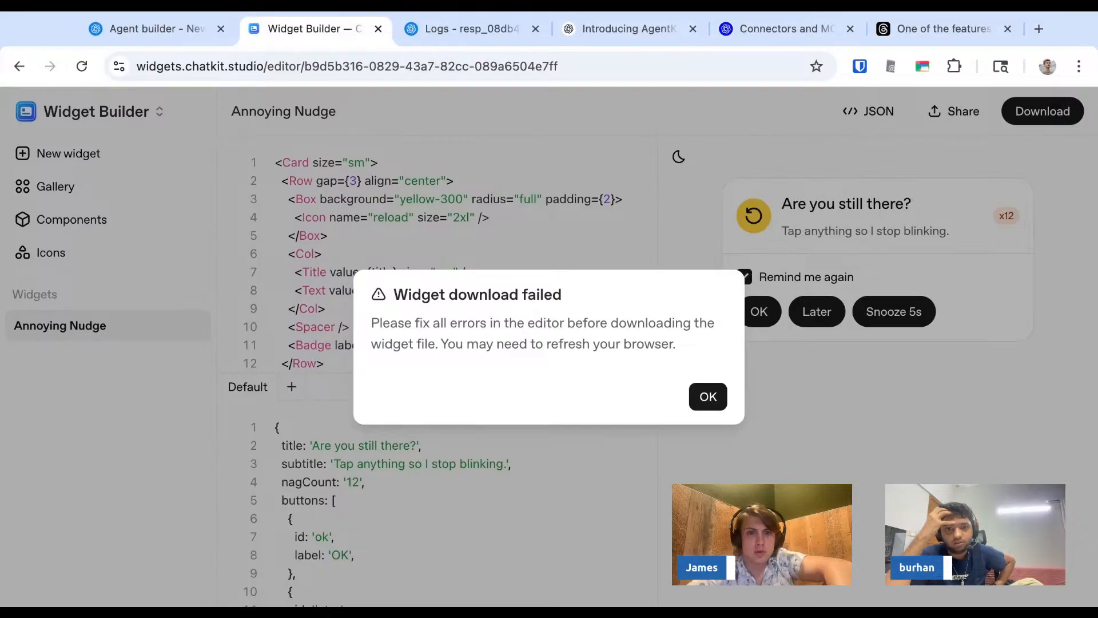
pyautogui.click(703, 402)
# - Reload the Annoying Nudge editor page and retry the widget download
pyautogui.scroll(-8, 495, 300)
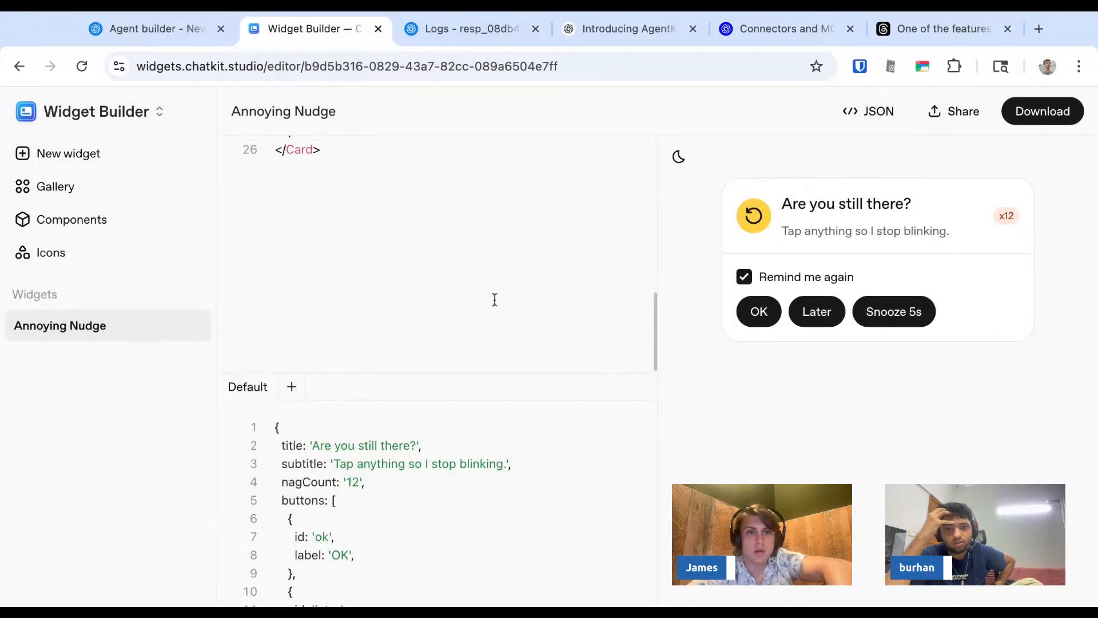
pyautogui.scroll(8, 494, 300)
pyautogui.hotkey('ctrl', 'l')
pyautogui.press('Return')
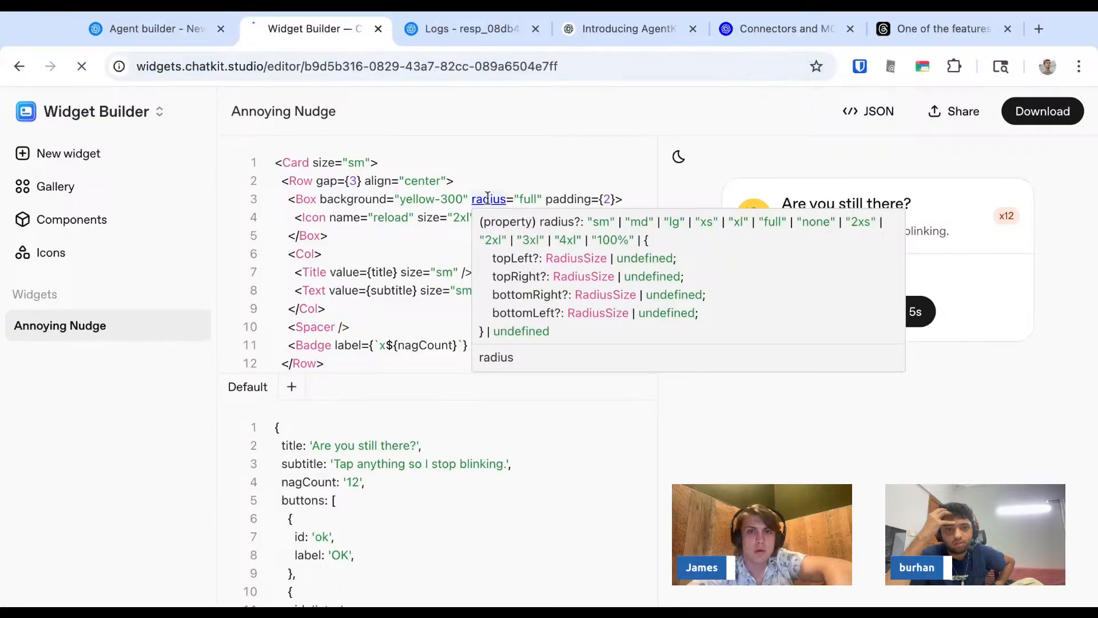
pyautogui.click(1042, 112)
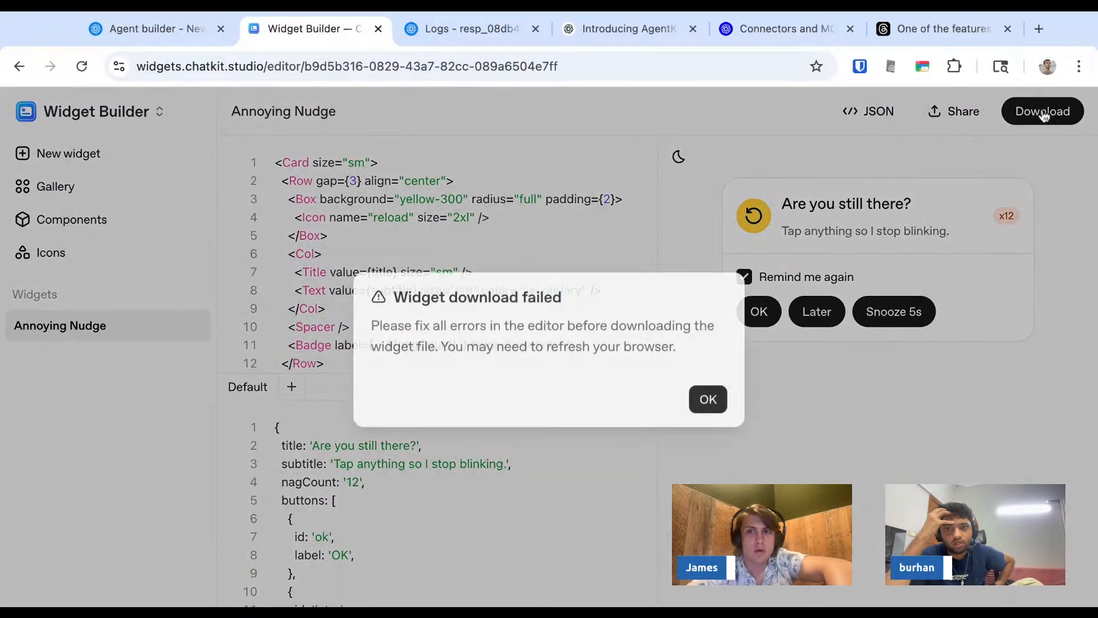
pyautogui.click(709, 396)
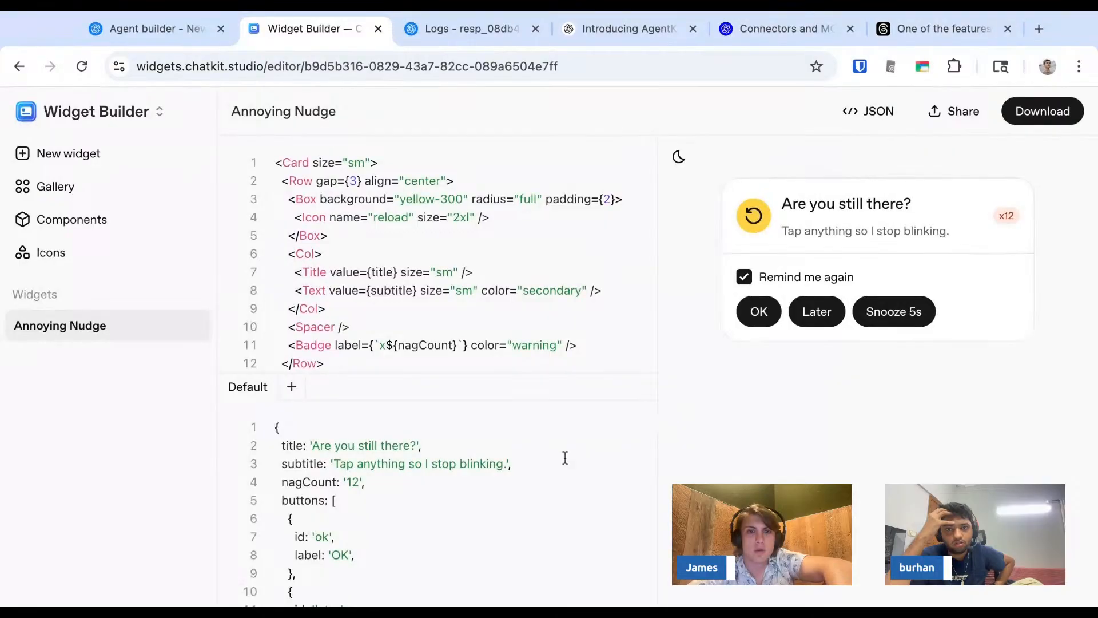
# - Check the Annoying Nudge default data and widget code for errors
pyautogui.scroll(-4, 474, 482)
pyautogui.scroll(4, 475, 482)
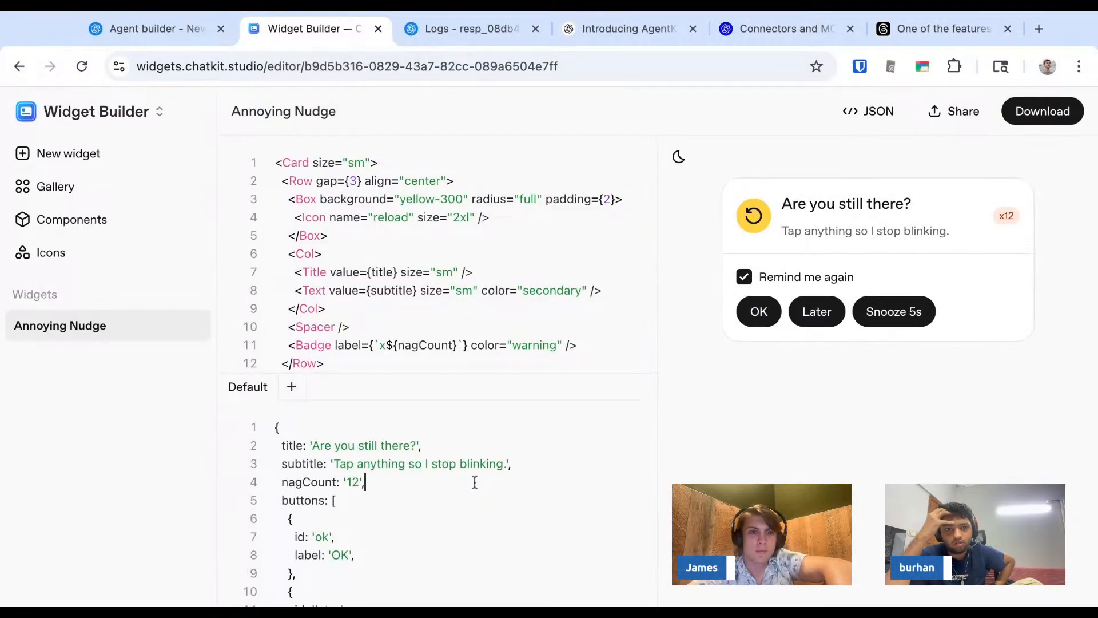
pyautogui.scroll(-6, 474, 482)
pyautogui.scroll(6, 435, 504)
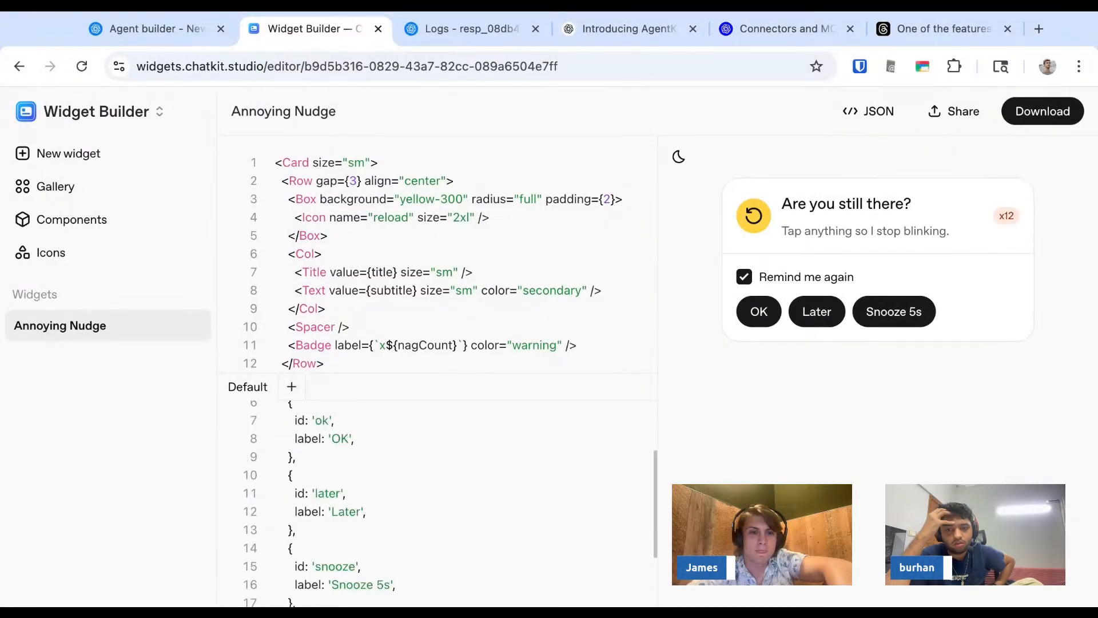
pyautogui.scroll(-5, 481, 292)
pyautogui.scroll(5, 481, 292)
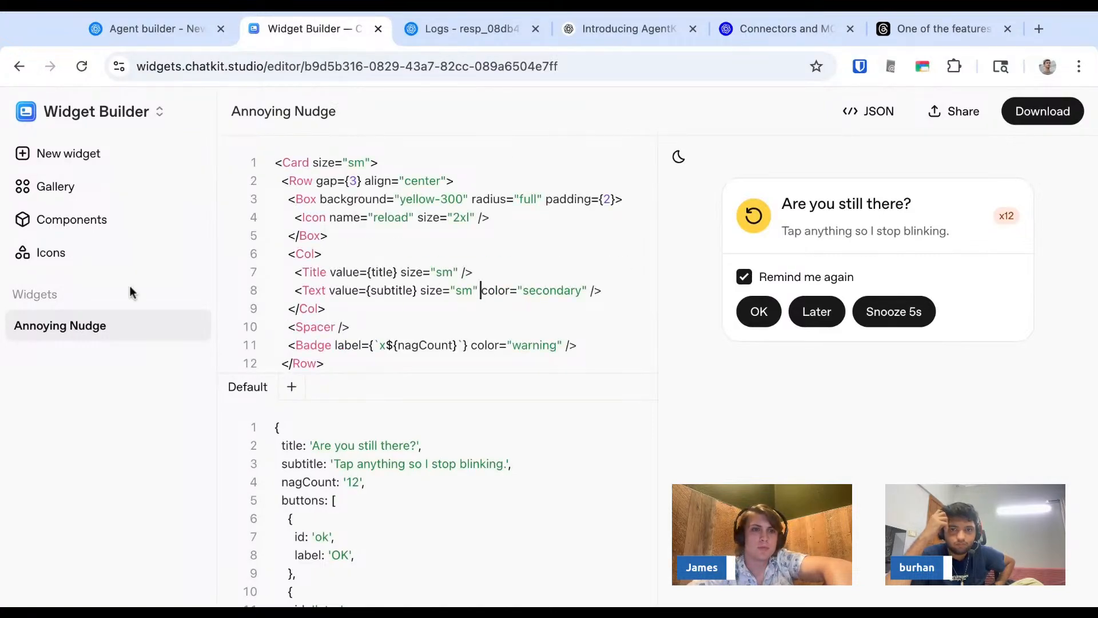
# - Show the Annoying Nudge widget as JSON and read through it down to the button definitions
pyautogui.click(100, 266)
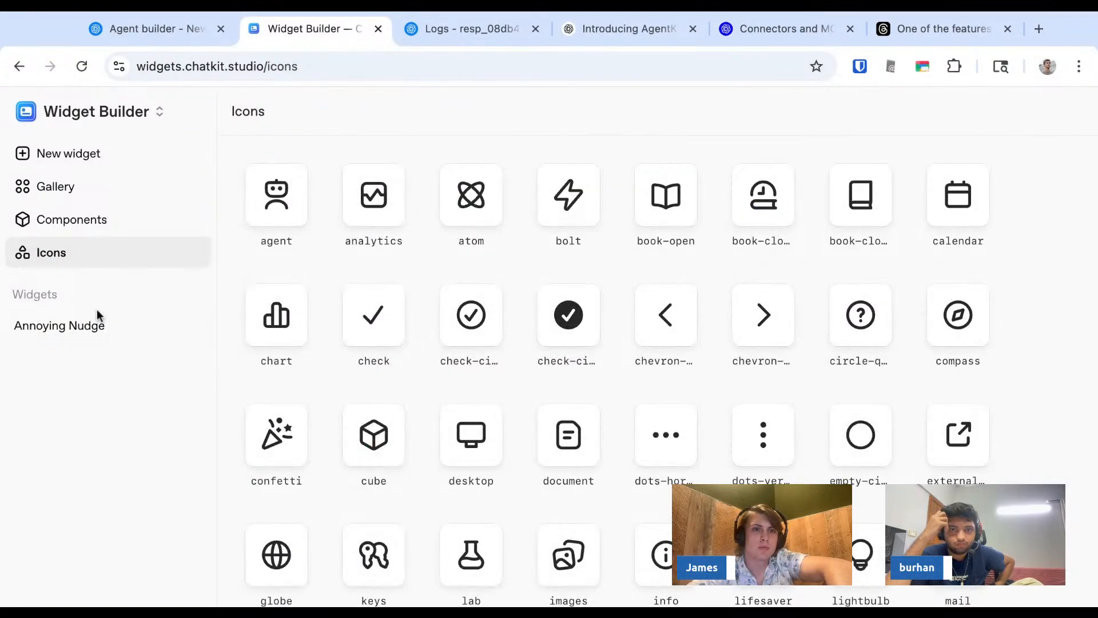
pyautogui.click(98, 325)
pyautogui.click(870, 115)
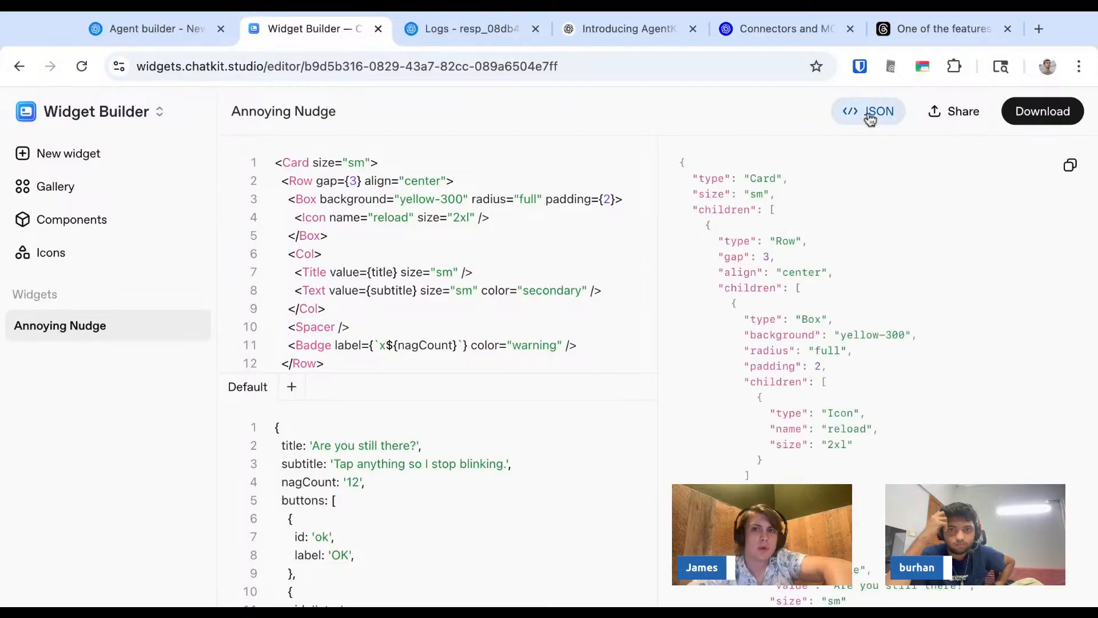
pyautogui.hotkey('ctrl', 'a')
pyautogui.scroll(-10, 806, 247)
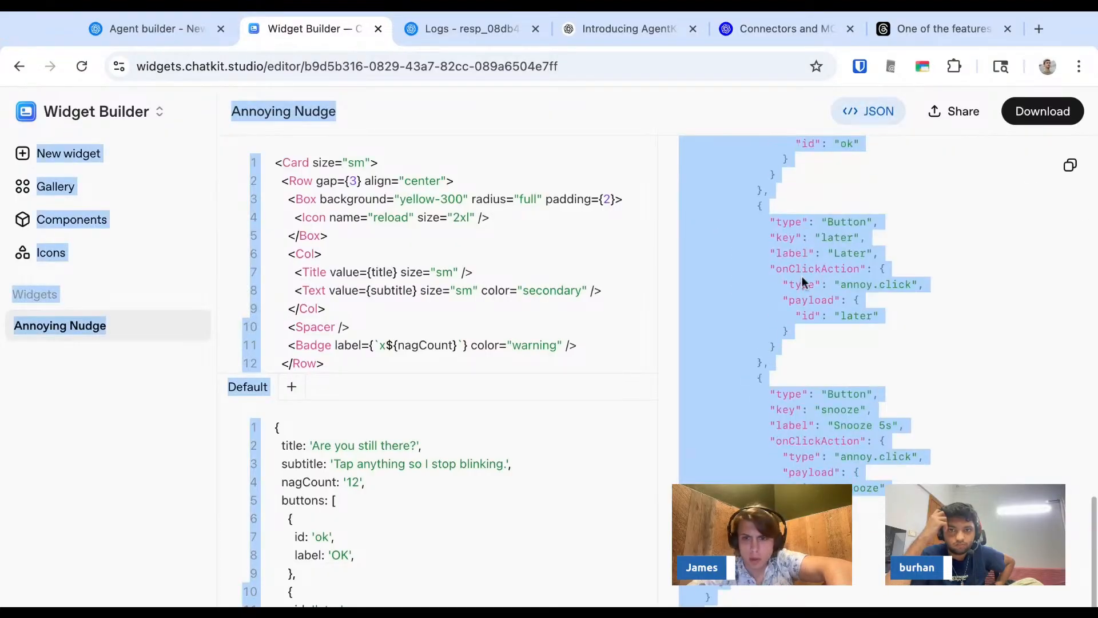
pyautogui.click(808, 349)
pyautogui.scroll(15, 812, 376)
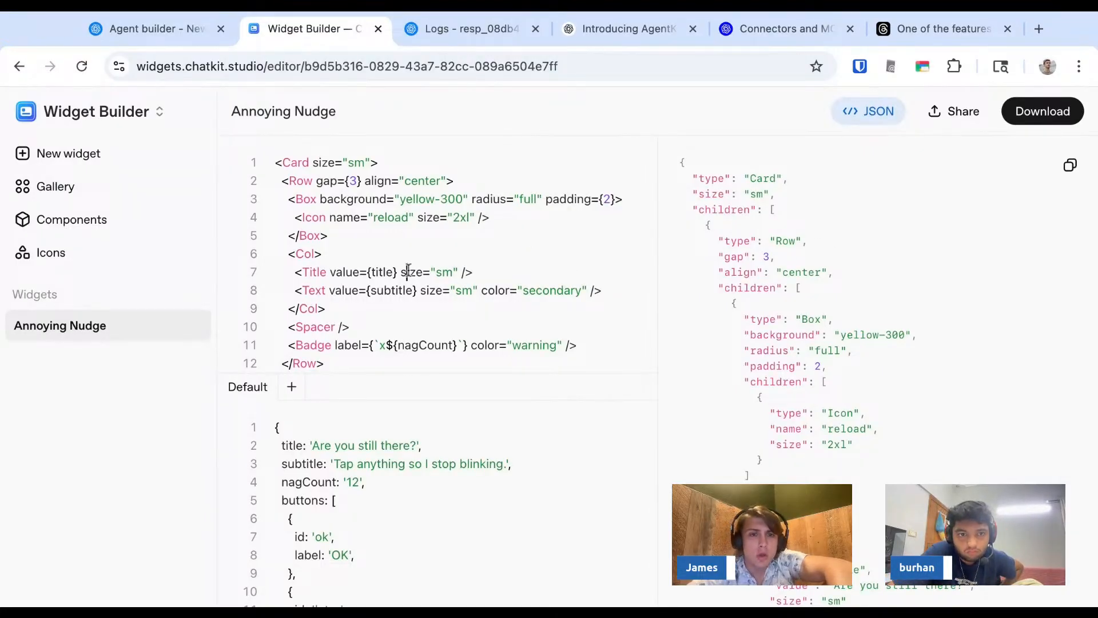
# - Examine the Box element's background color value in the Annoying Nudge code
pyautogui.scroll(-2, 409, 269)
pyautogui.scroll(2, 409, 269)
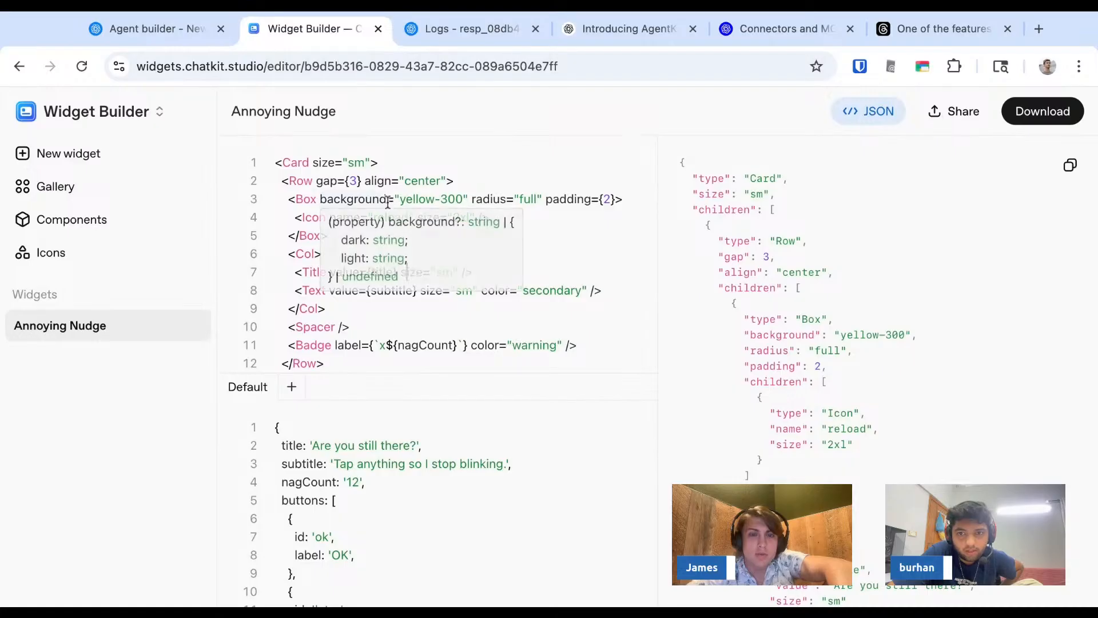
pyautogui.moveTo(415, 199); pyautogui.dragTo(452, 197)
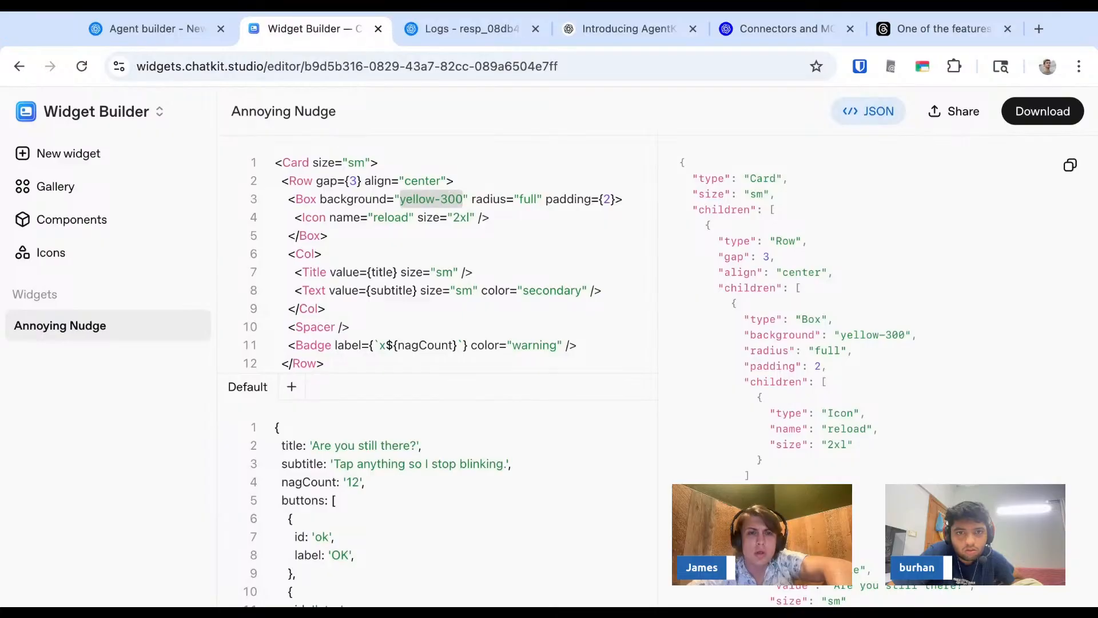
# - Look through the Button component's usage and props in the Components reference
pyautogui.click(93, 220)
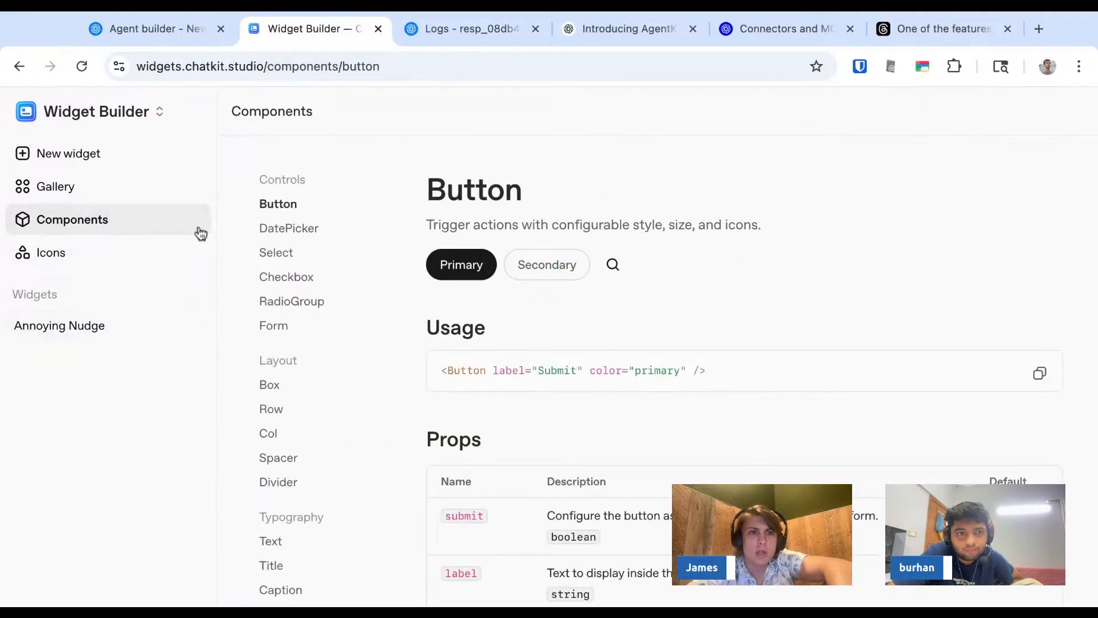
pyautogui.scroll(-2, 469, 435)
pyautogui.scroll(-15, 468, 435)
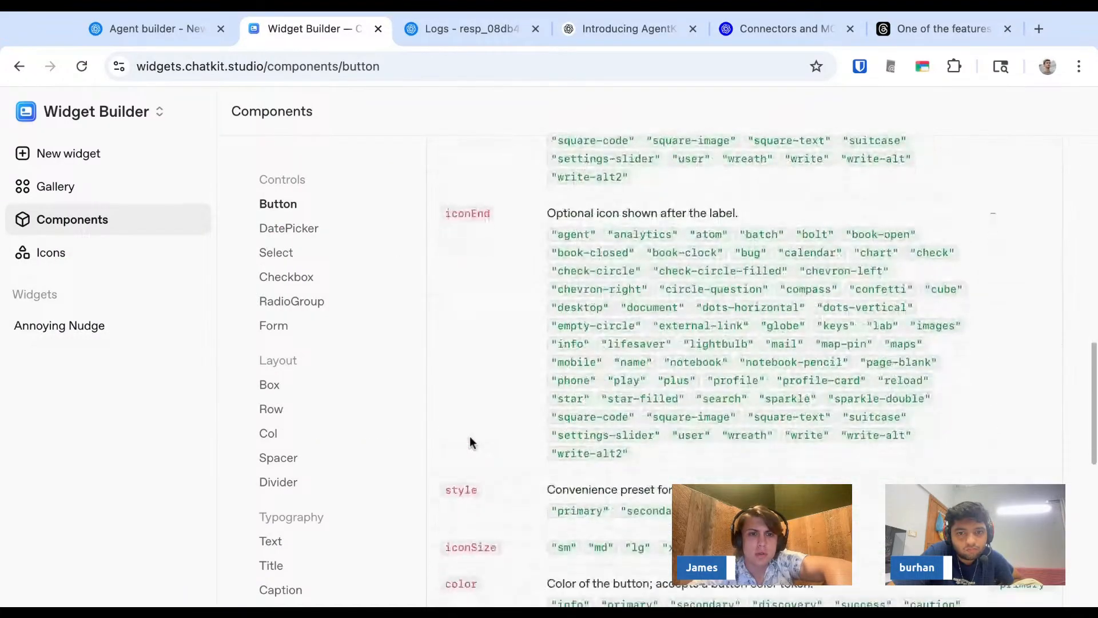
pyautogui.scroll(17, 469, 435)
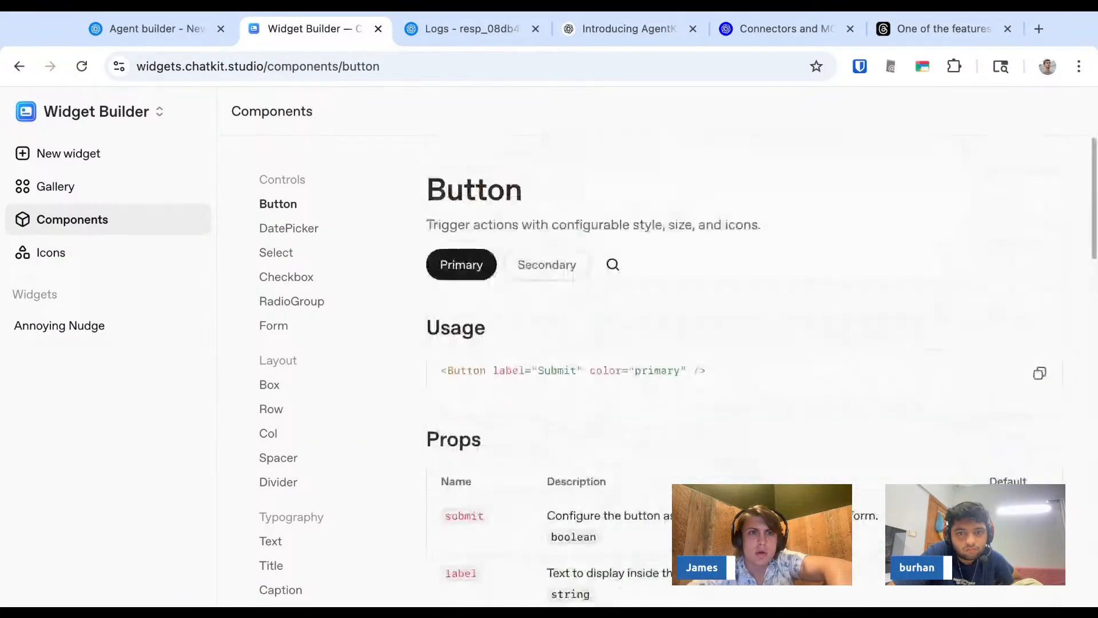
pyautogui.click(290, 65)
pyautogui.click(290, 64)
pyautogui.click(319, 66)
pyautogui.press('shift+super+Left')
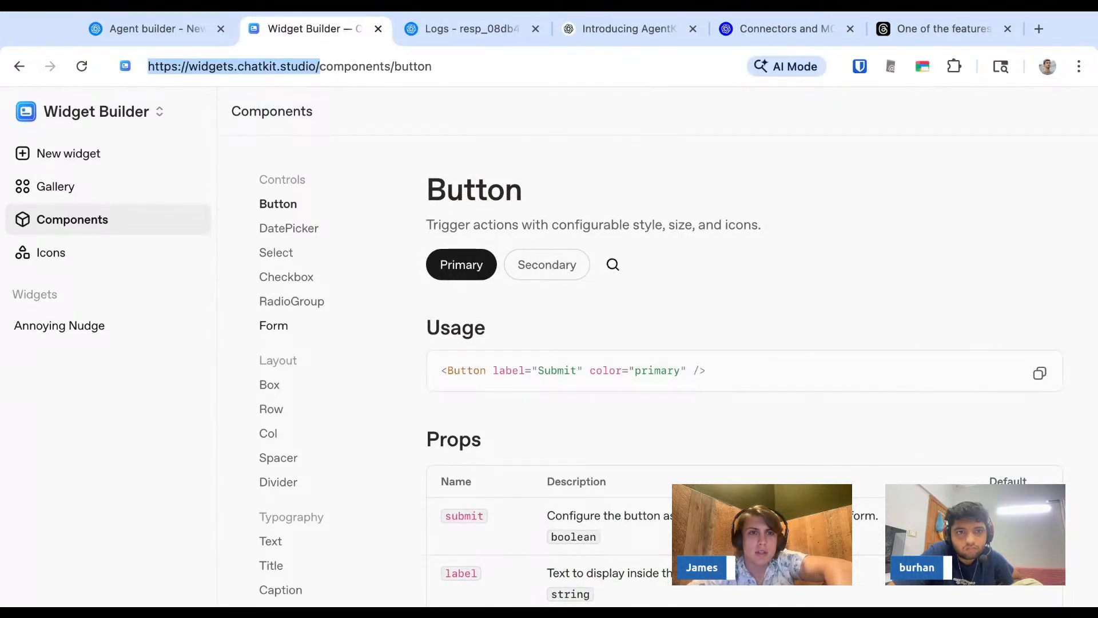
pyautogui.press('super+Tab')
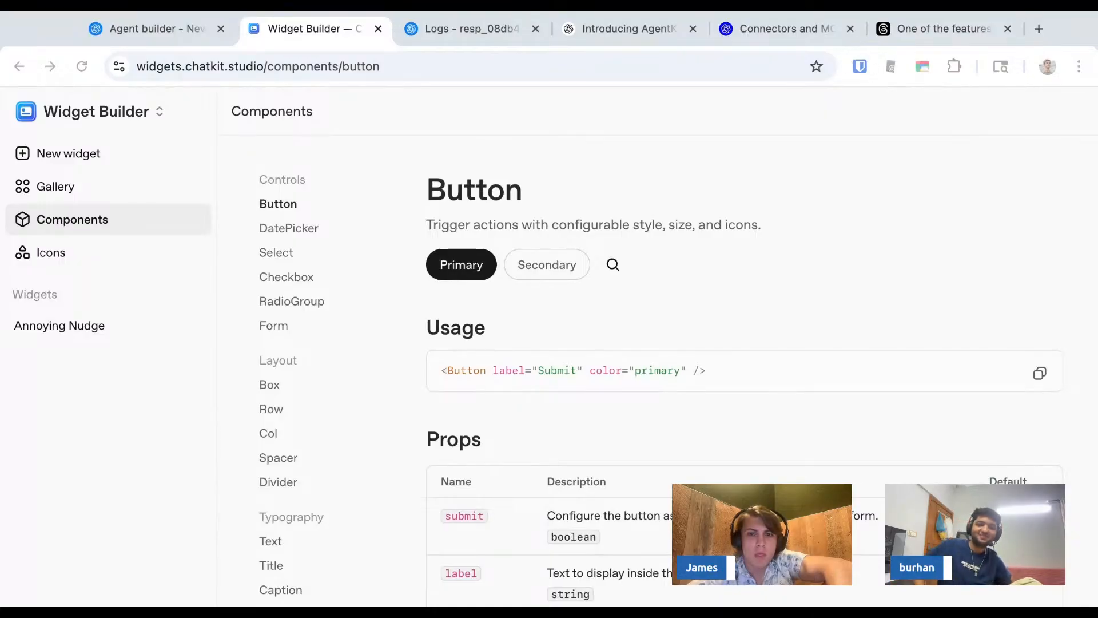
pyautogui.click(328, 66)
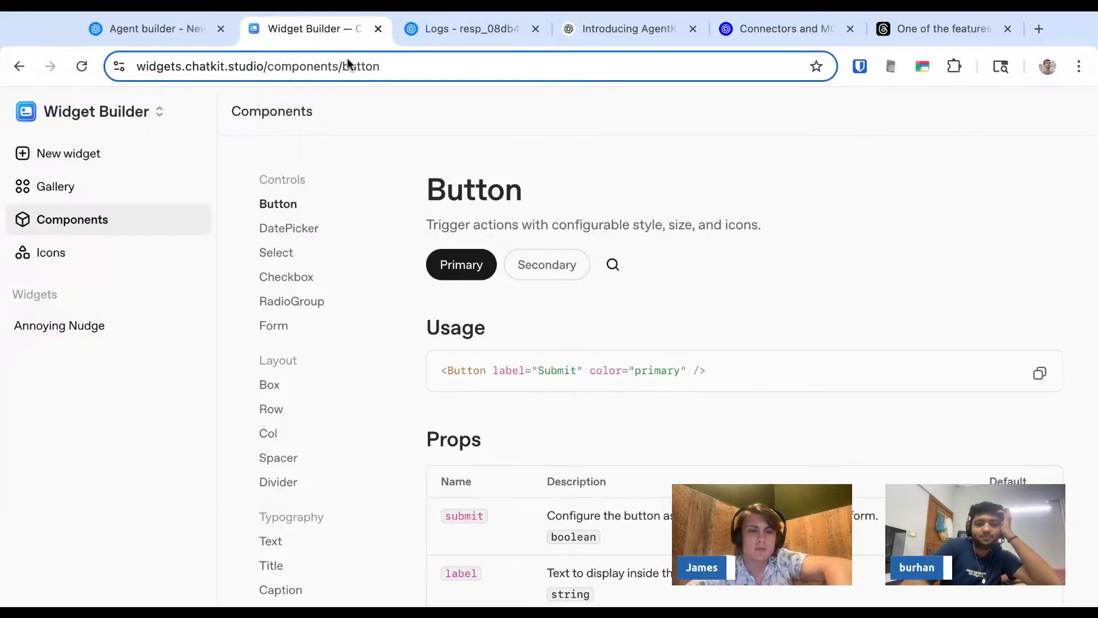
pyautogui.press('super+Tab')
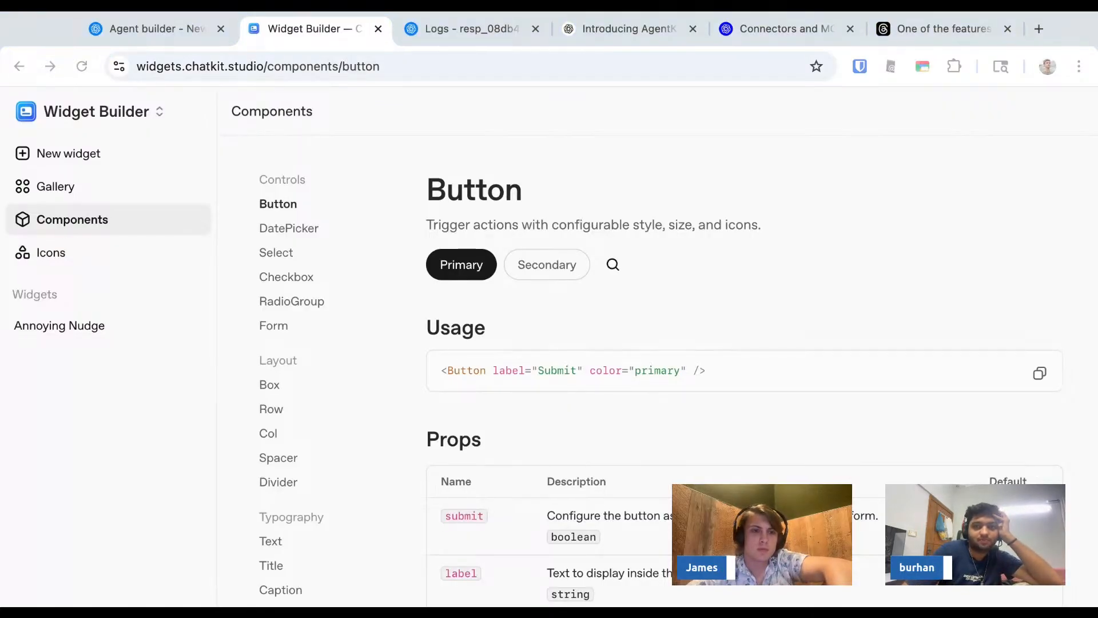
pyautogui.click(115, 112)
pyautogui.click(331, 263)
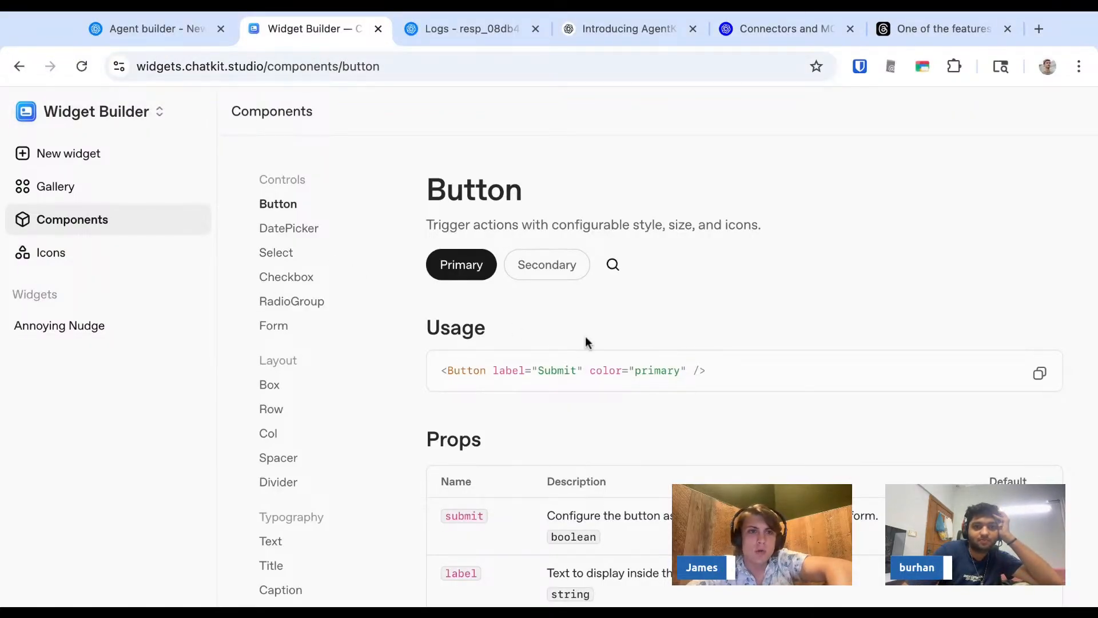
pyautogui.hotkey('ctrl', 'shift', 'Tab')
pyautogui.hotkey('ctrl', 'Tab')
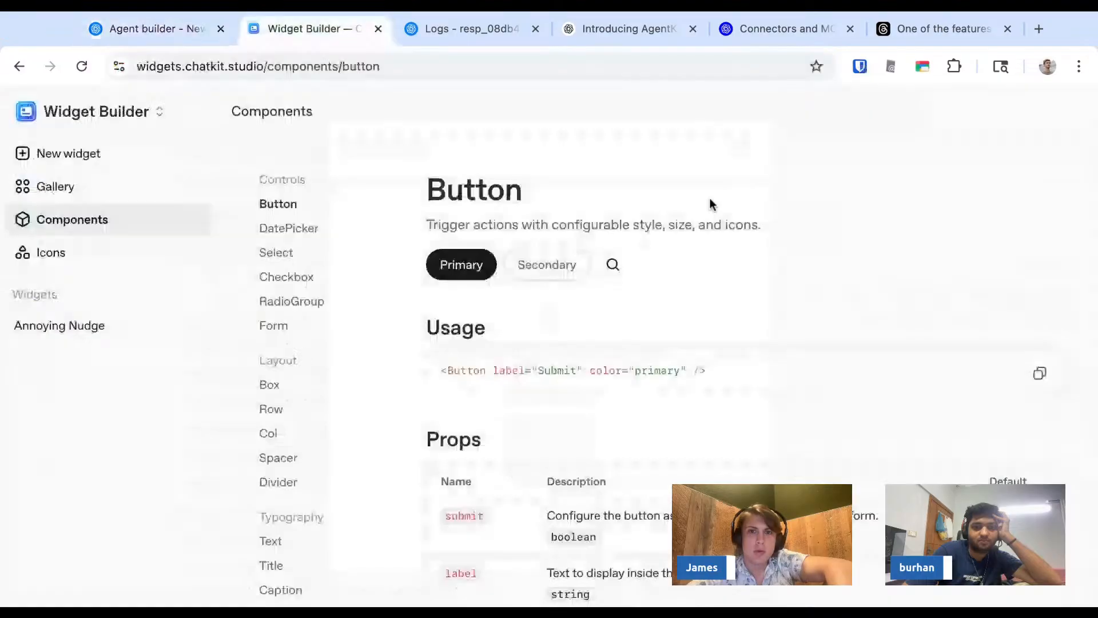
# - Generate a new widget from the description "a textbox" and try to download it
pyautogui.click(122, 167)
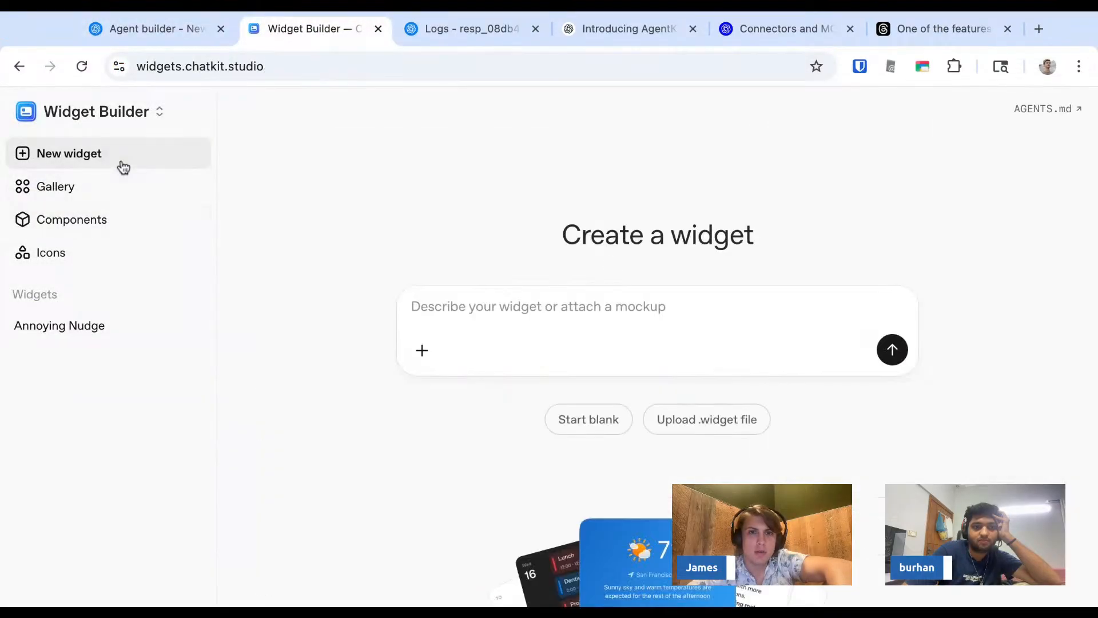
pyautogui.write('a textbox')
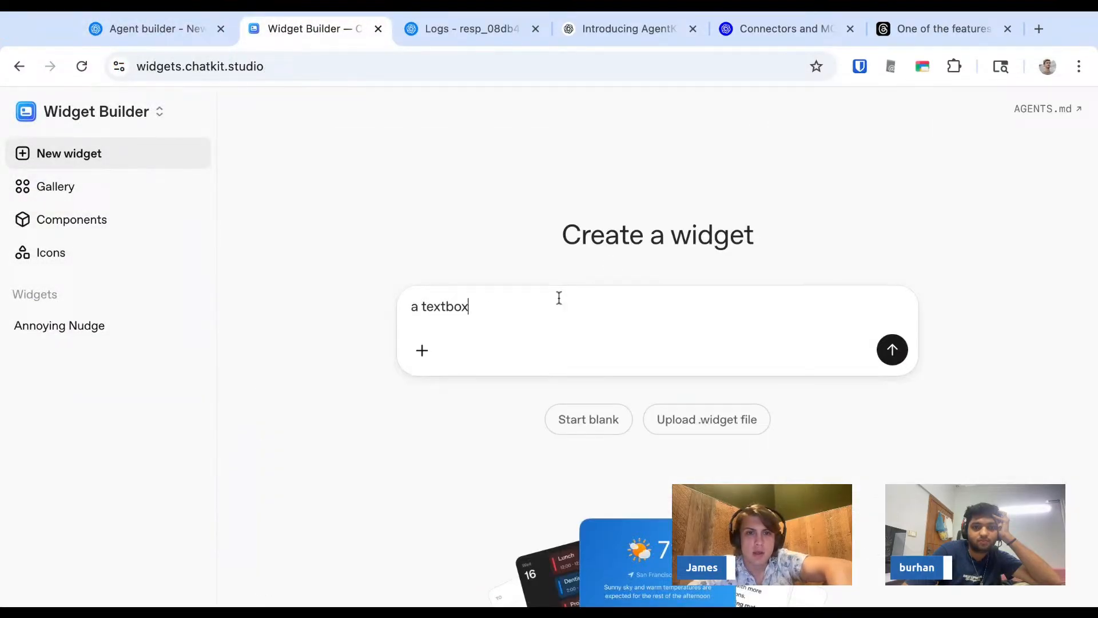
pyautogui.press('Return')
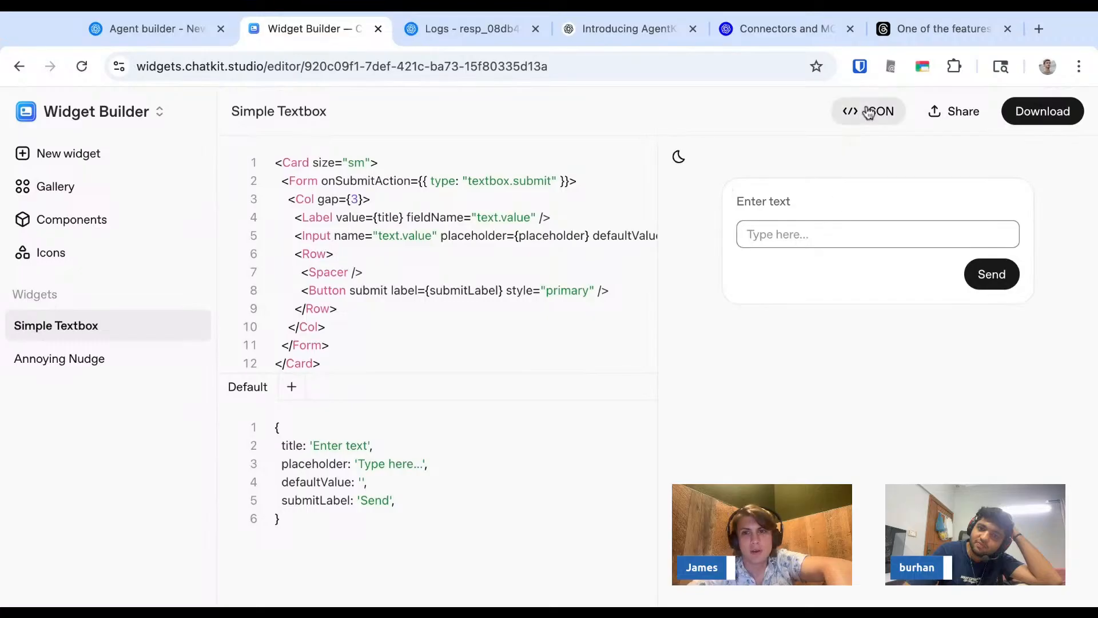
pyautogui.click(1033, 117)
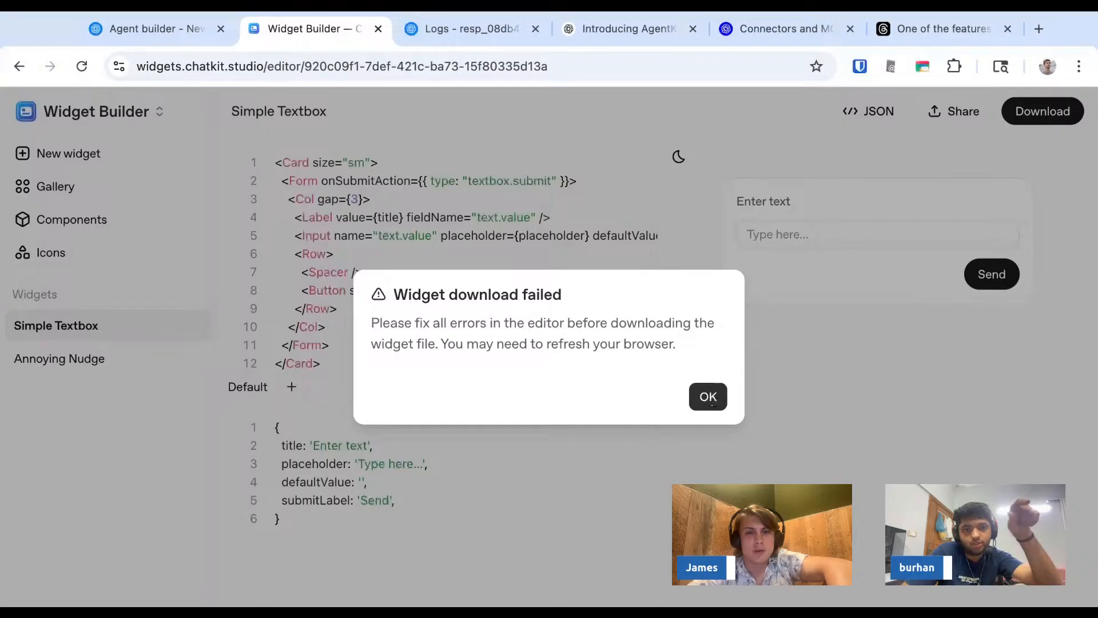
pyautogui.click(709, 399)
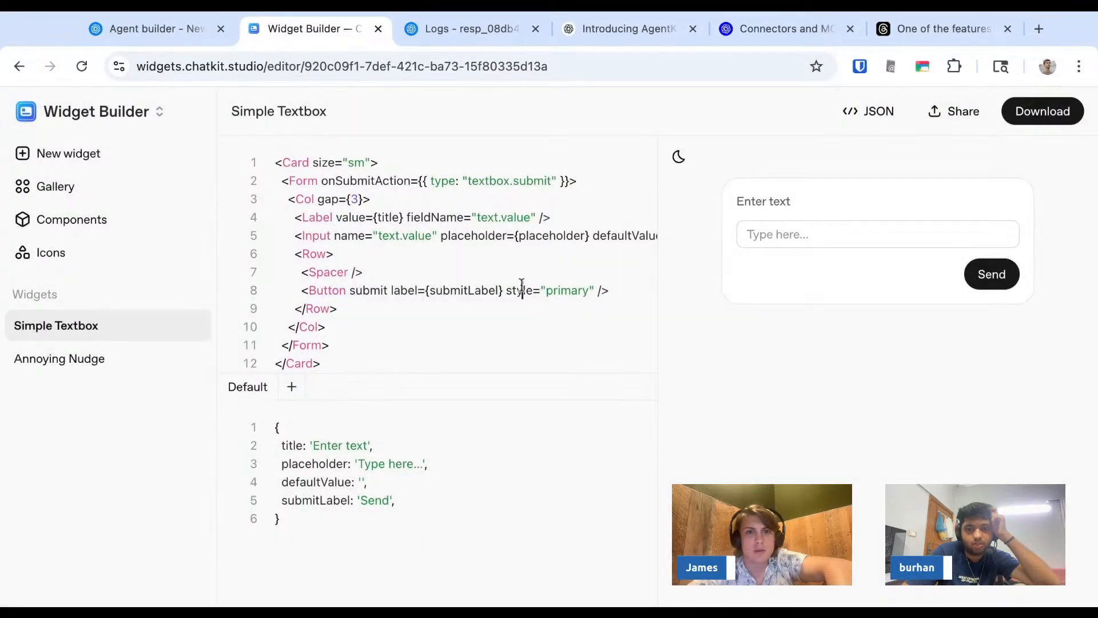
# - Look through the Simple Textbox widget's code and its default values, comparing them with the widget preview
pyautogui.scroll(-5, 520, 284)
pyautogui.scroll(5, 515, 296)
pyautogui.click(434, 485)
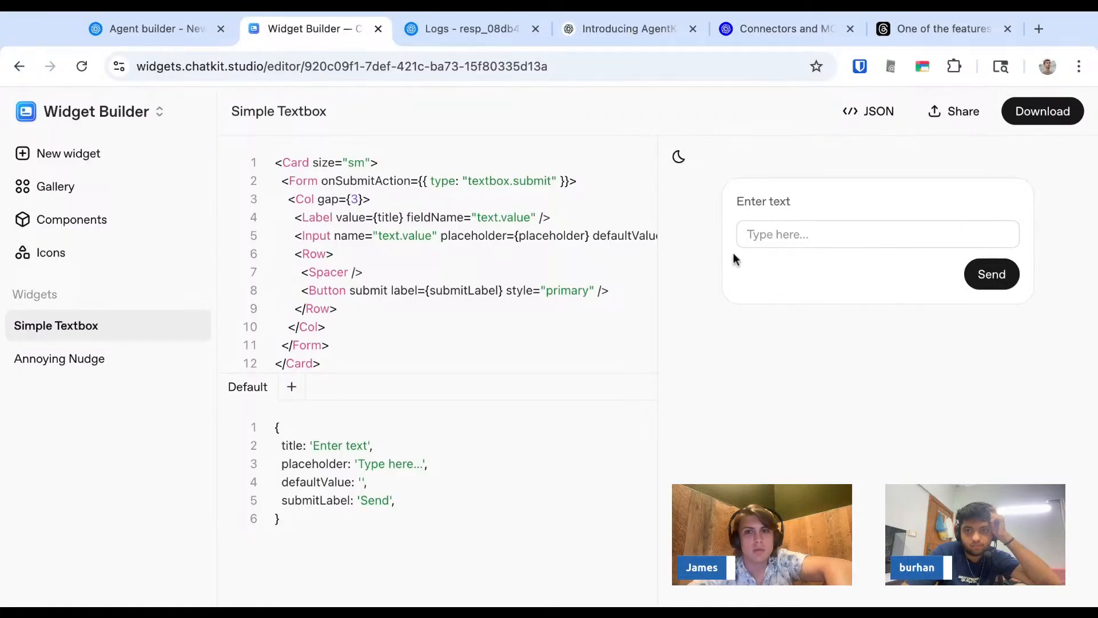
pyautogui.scroll(-5, 533, 267)
pyautogui.scroll(5, 530, 267)
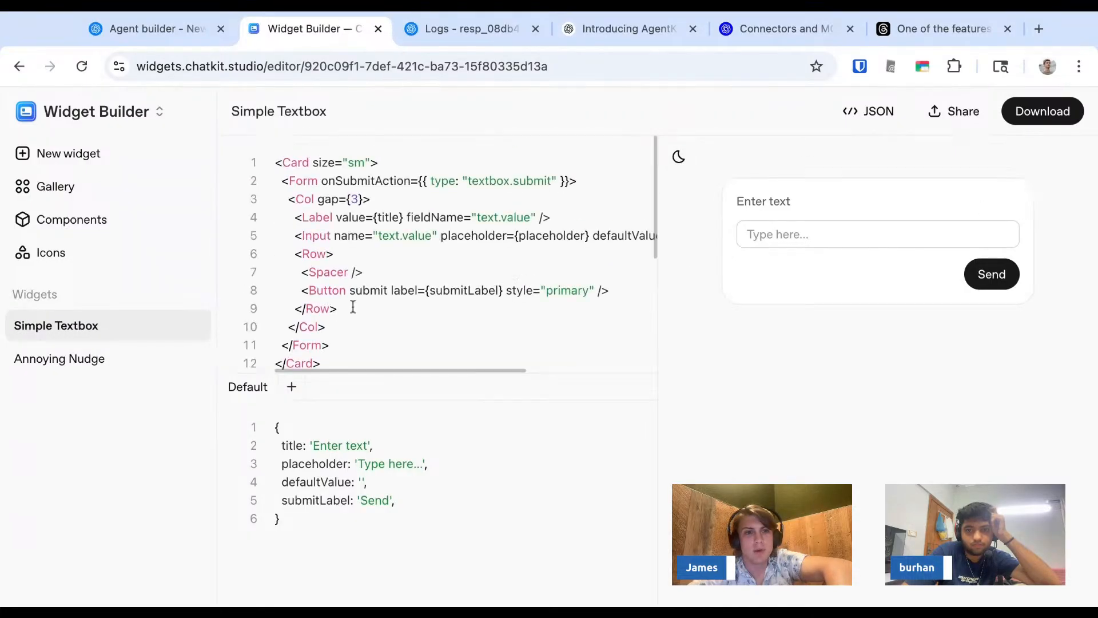
pyautogui.click(153, 366)
pyautogui.click(160, 333)
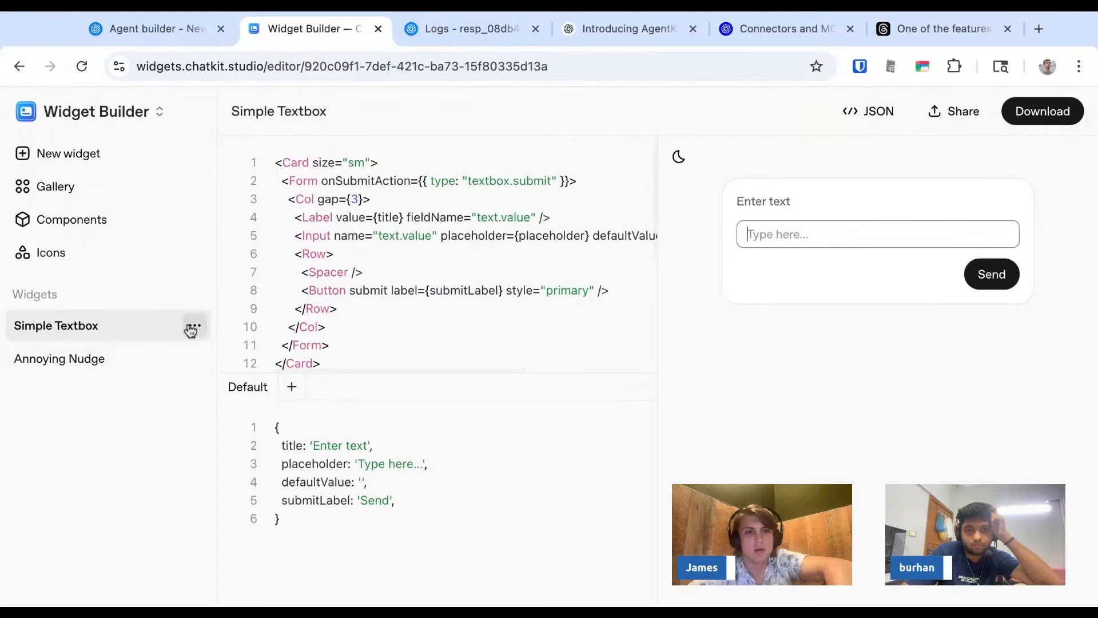
pyautogui.click(192, 326)
pyautogui.click(123, 339)
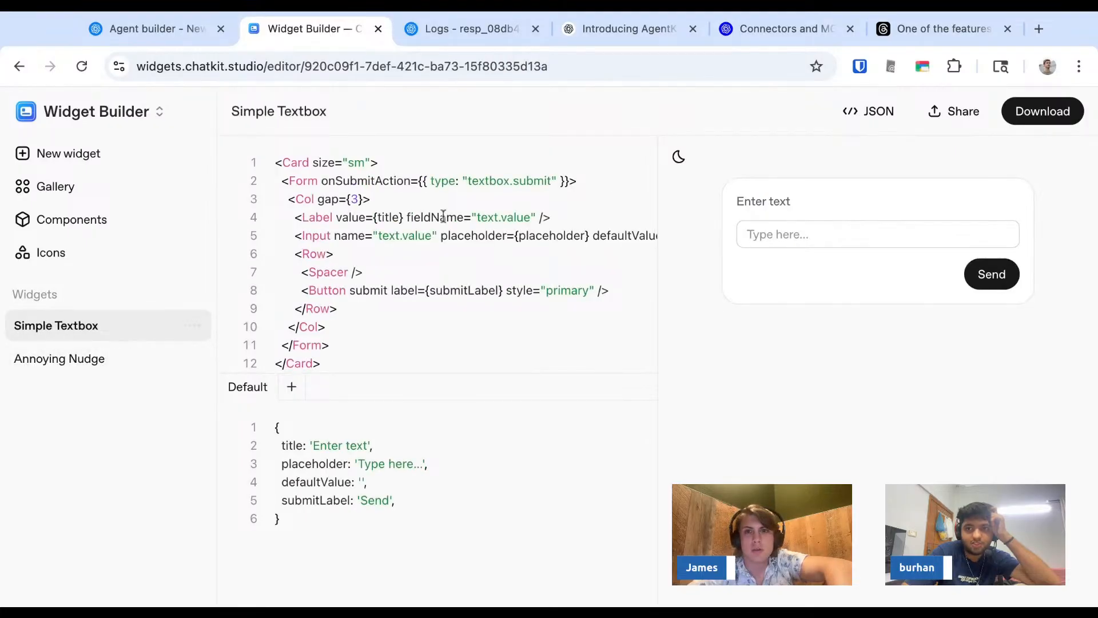
pyautogui.scroll(-5, 517, 229)
pyautogui.scroll(5, 517, 201)
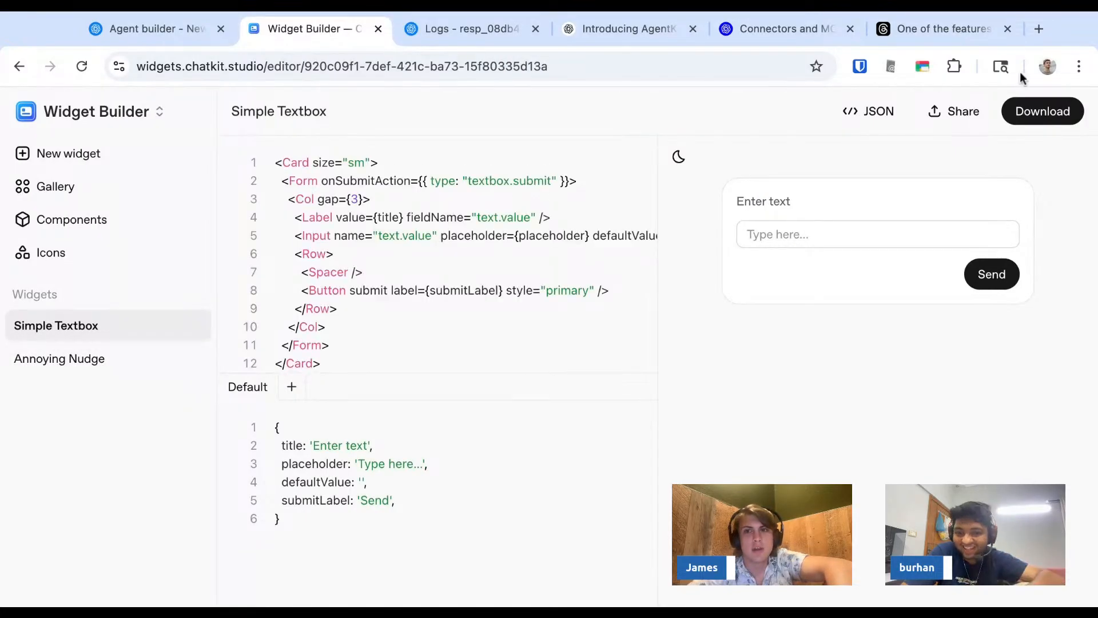
# - Try again to download the Simple Textbox widget and check its code for errors
pyautogui.click(1042, 112)
pyautogui.click(709, 402)
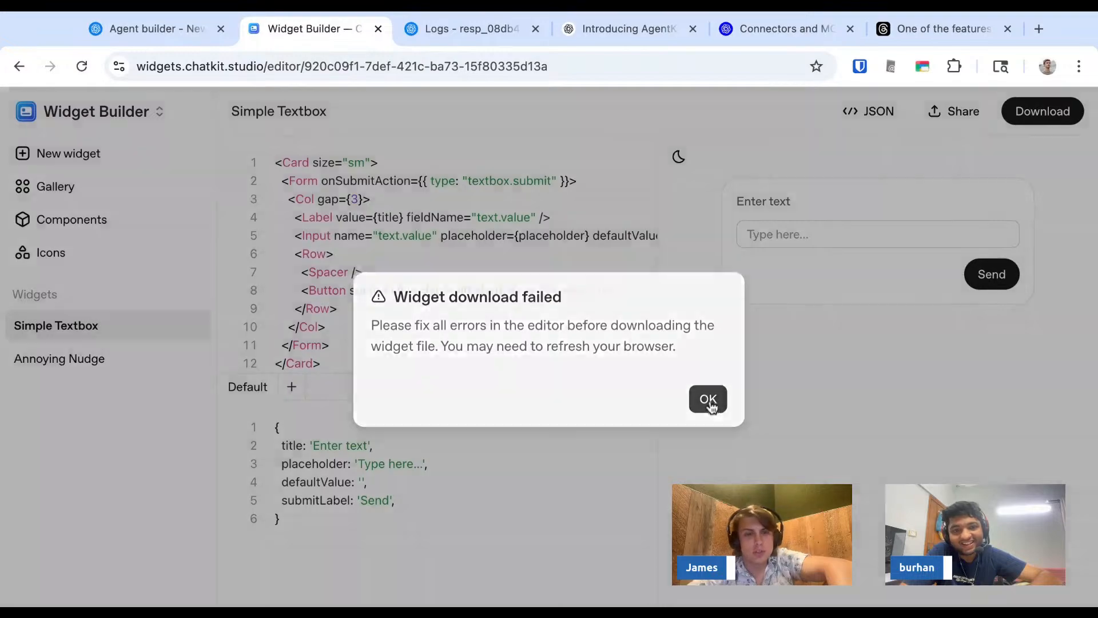
pyautogui.moveTo(418, 238); pyautogui.dragTo(424, 309)
pyautogui.click(423, 309)
pyautogui.scroll(-5, 423, 308)
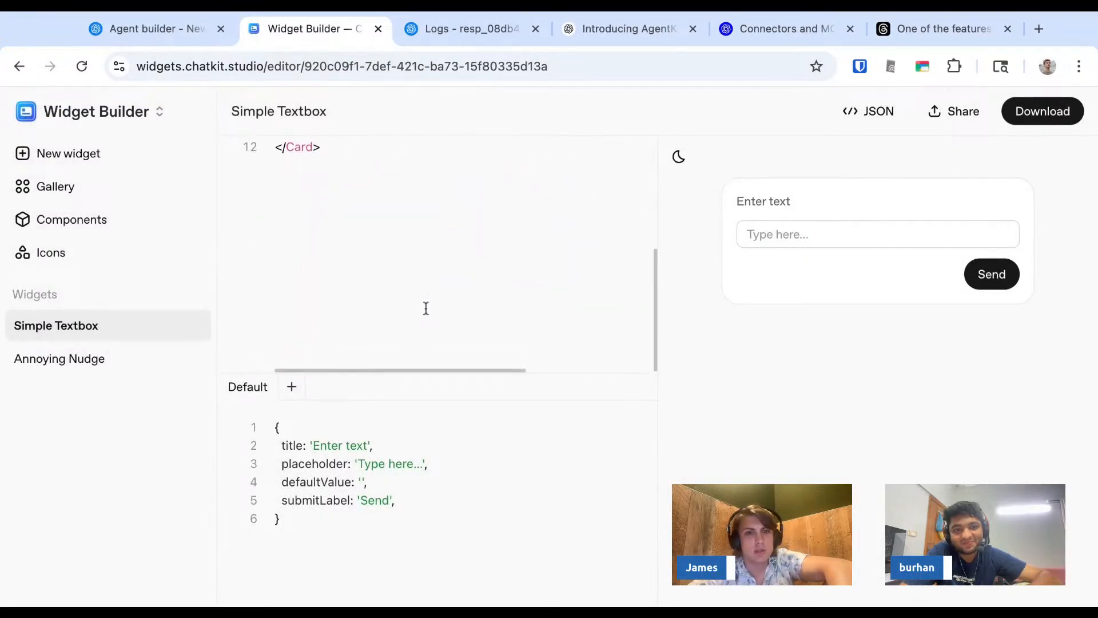
pyautogui.scroll(5, 424, 309)
pyautogui.moveTo(373, 363); pyautogui.dragTo(355, 272)
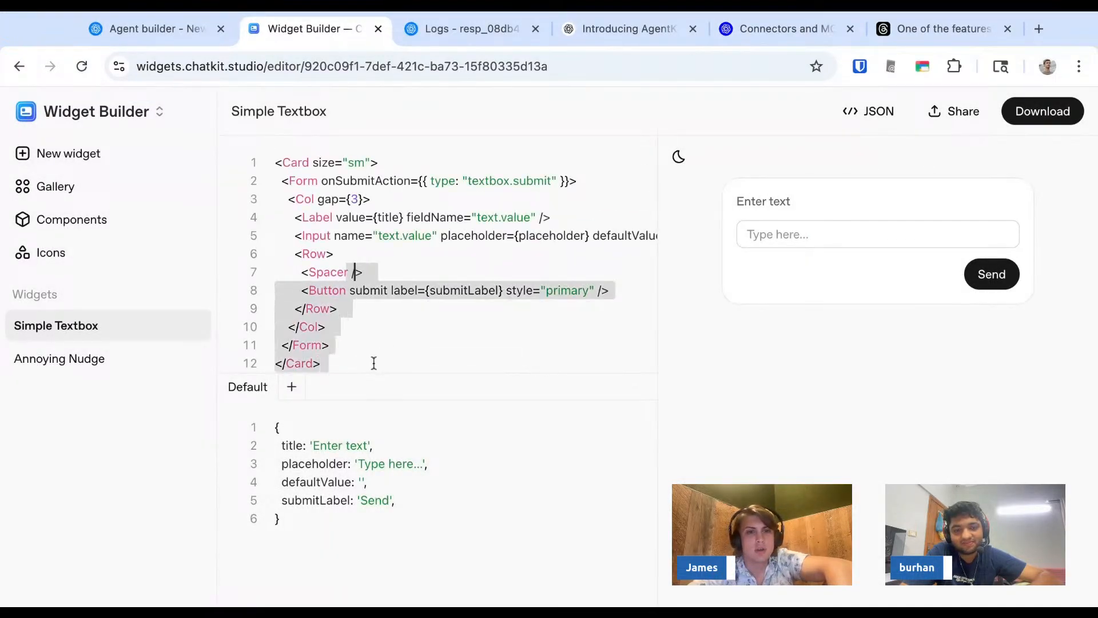
pyautogui.click(356, 273)
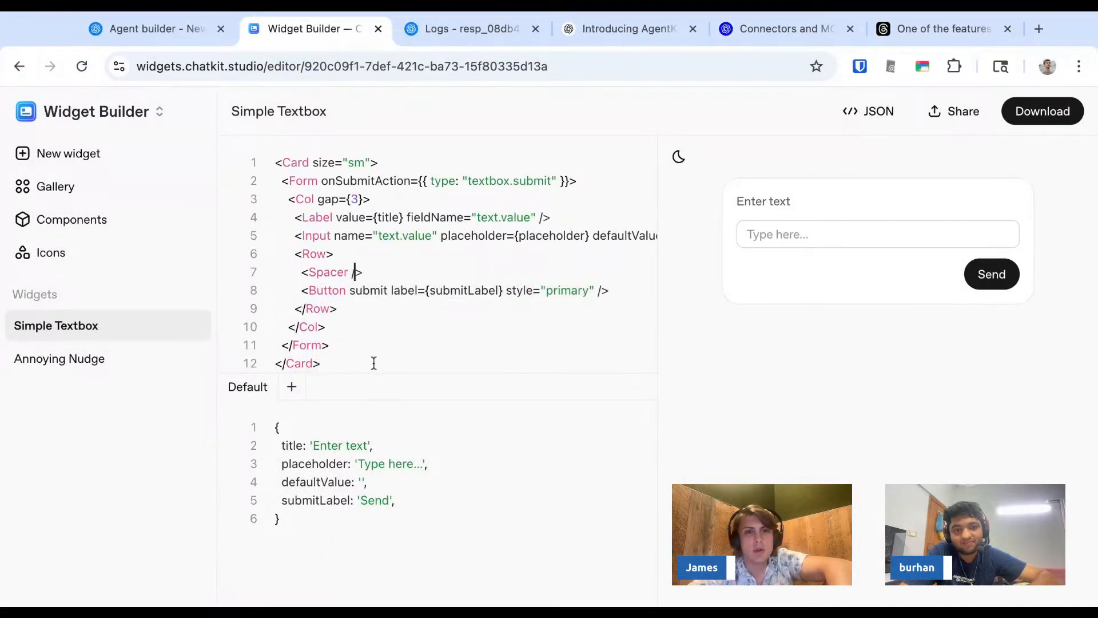
# - Return to the New workflow in Agent Builder and dismiss the Add widget dialog without uploading a widget
pyautogui.click(185, 29)
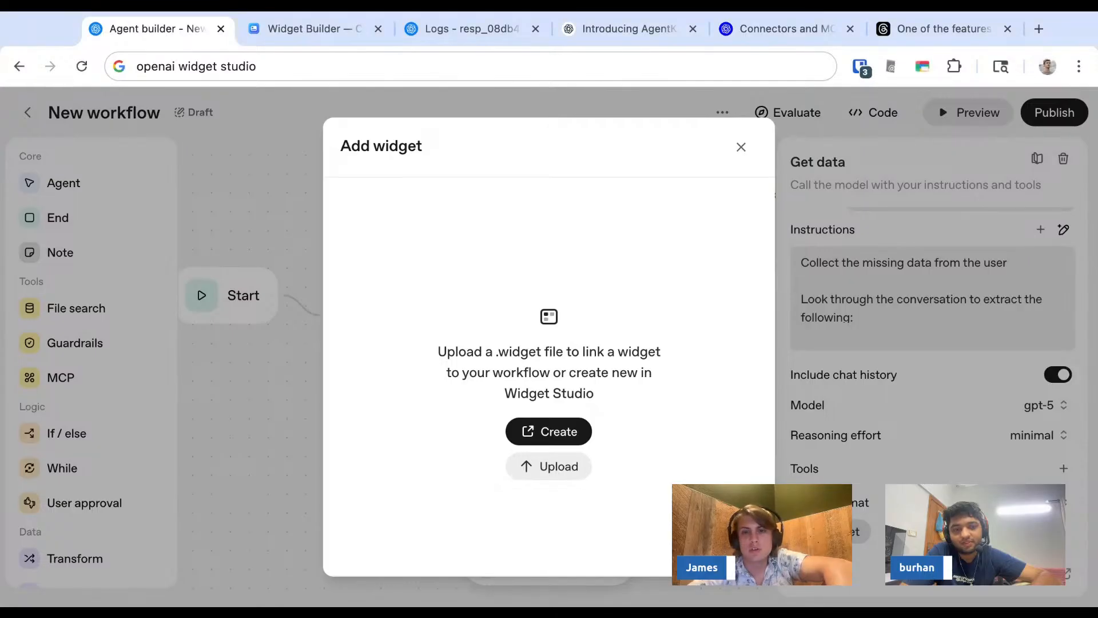
pyautogui.click(742, 148)
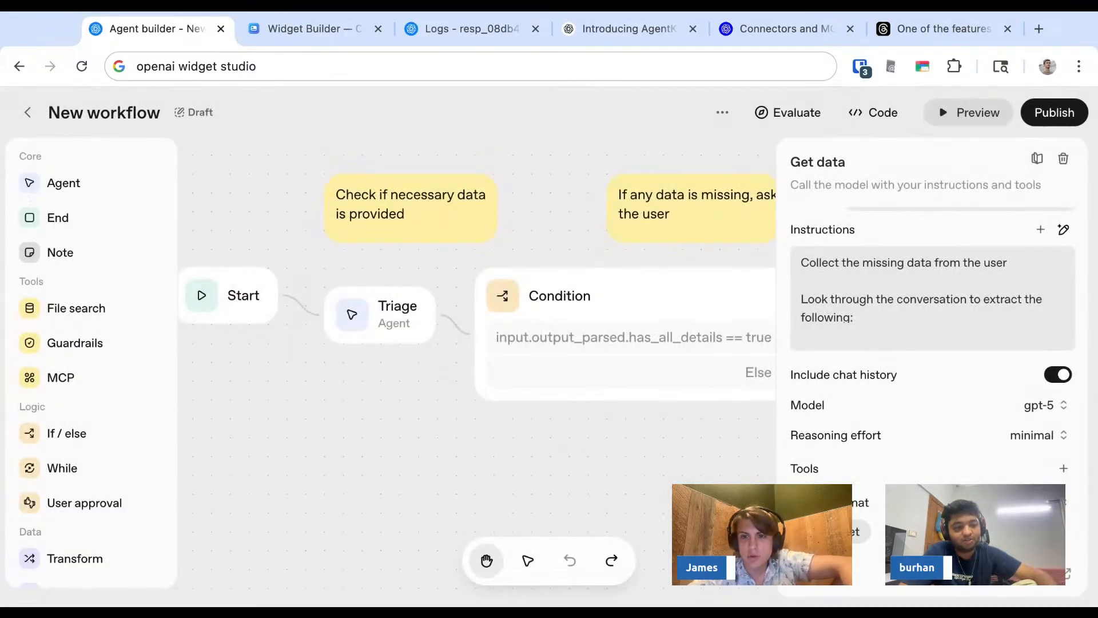
pyautogui.click(833, 532)
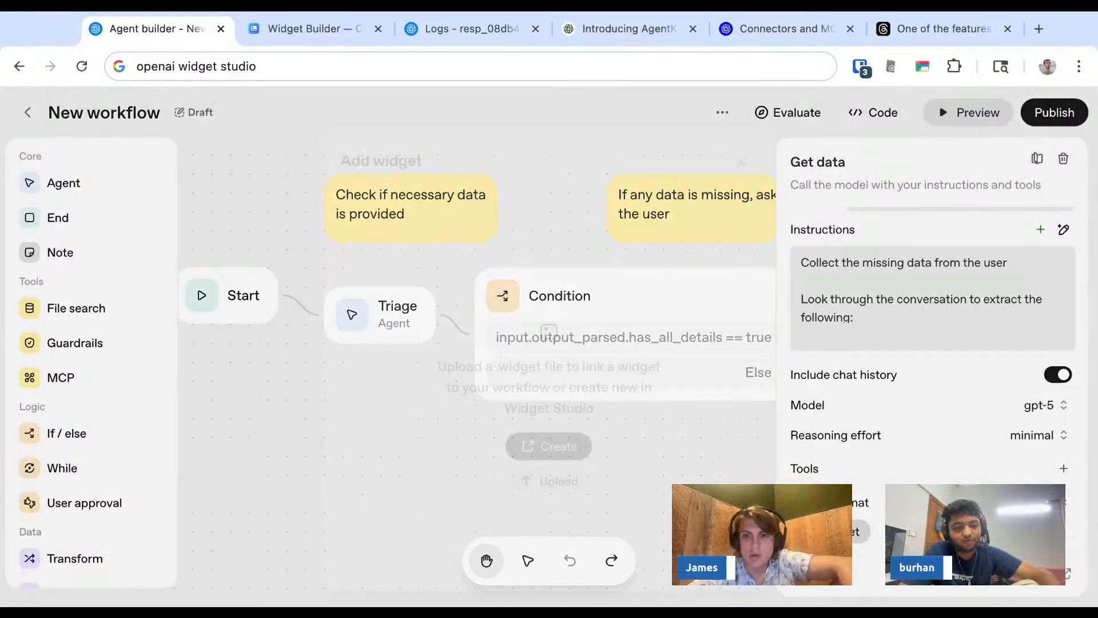
pyautogui.click(742, 147)
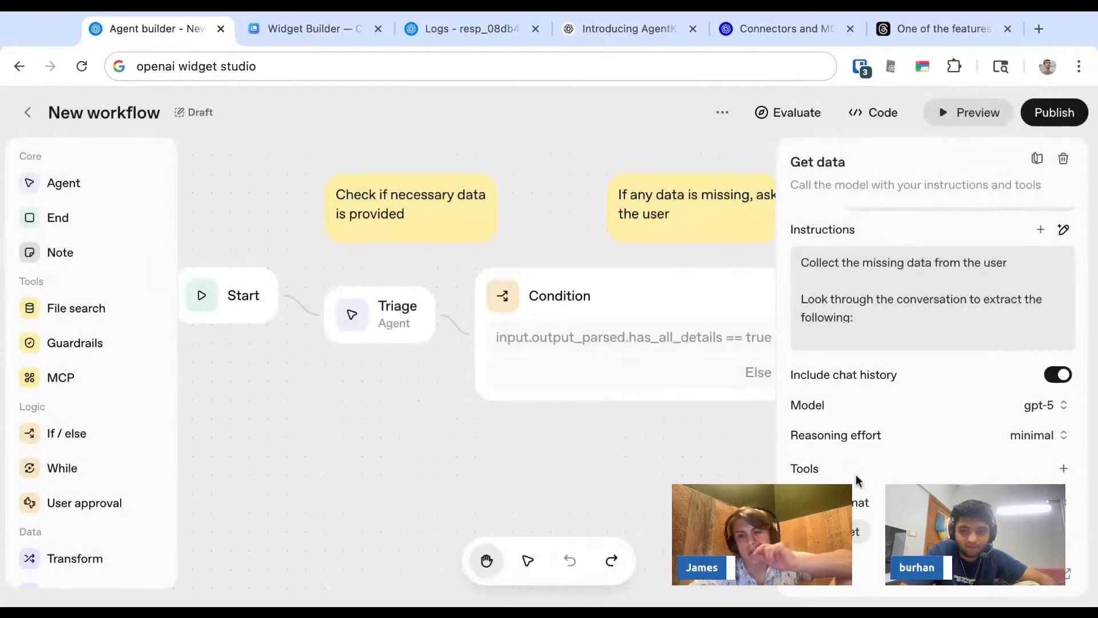
# - Review the Get data agent's settings, from its instructions and output format to the ChatKit and Advanced error options, and close them
pyautogui.scroll(-5, 811, 571)
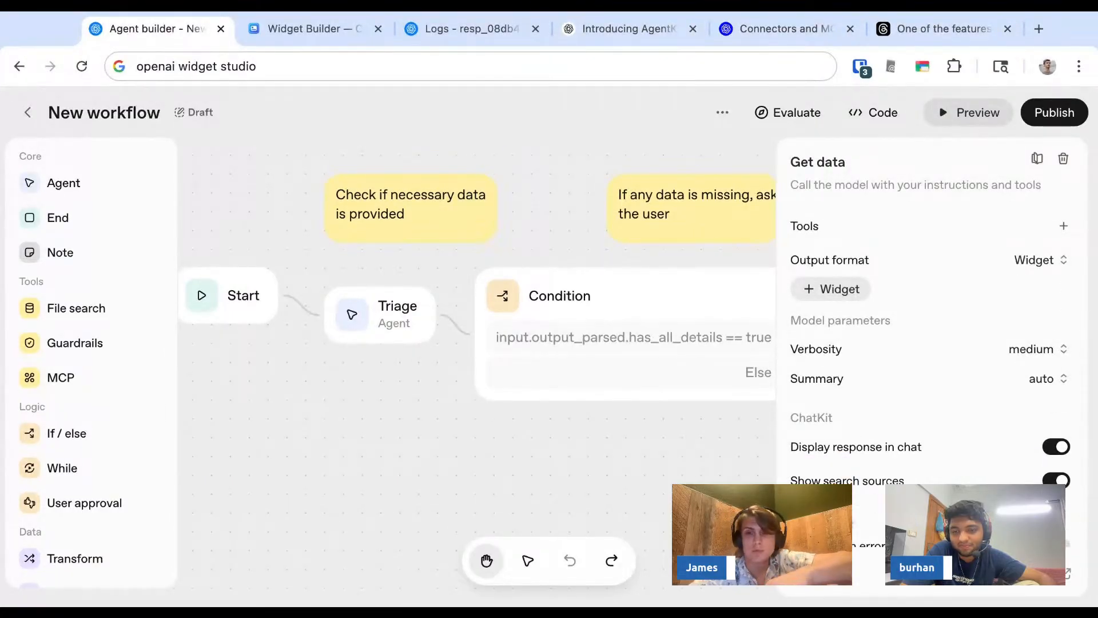
pyautogui.scroll(-1, 811, 571)
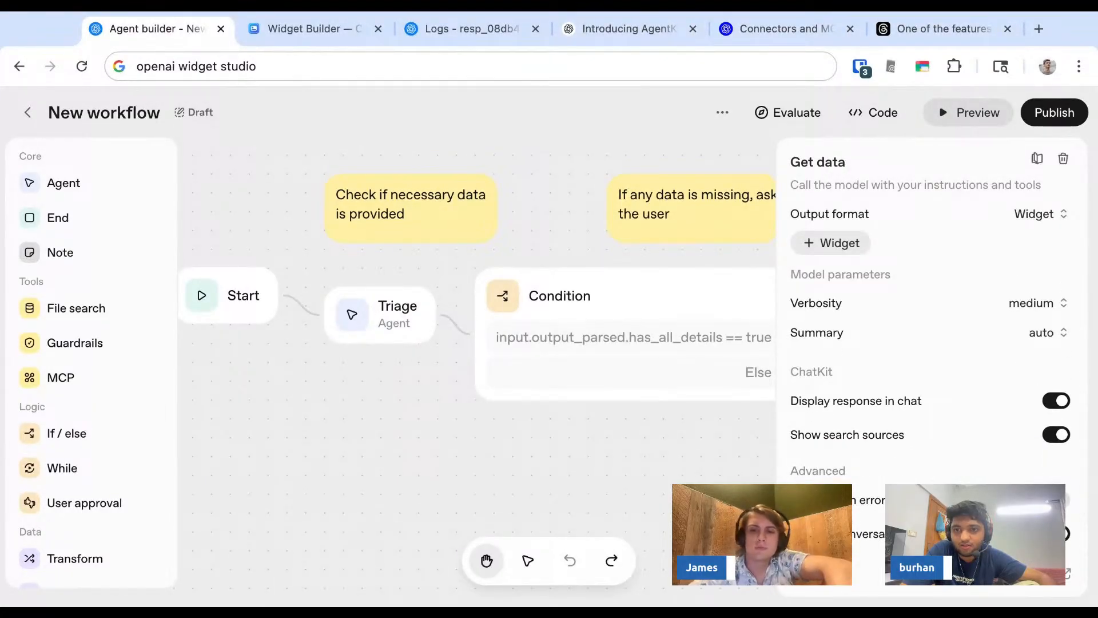
pyautogui.moveTo(827, 500)
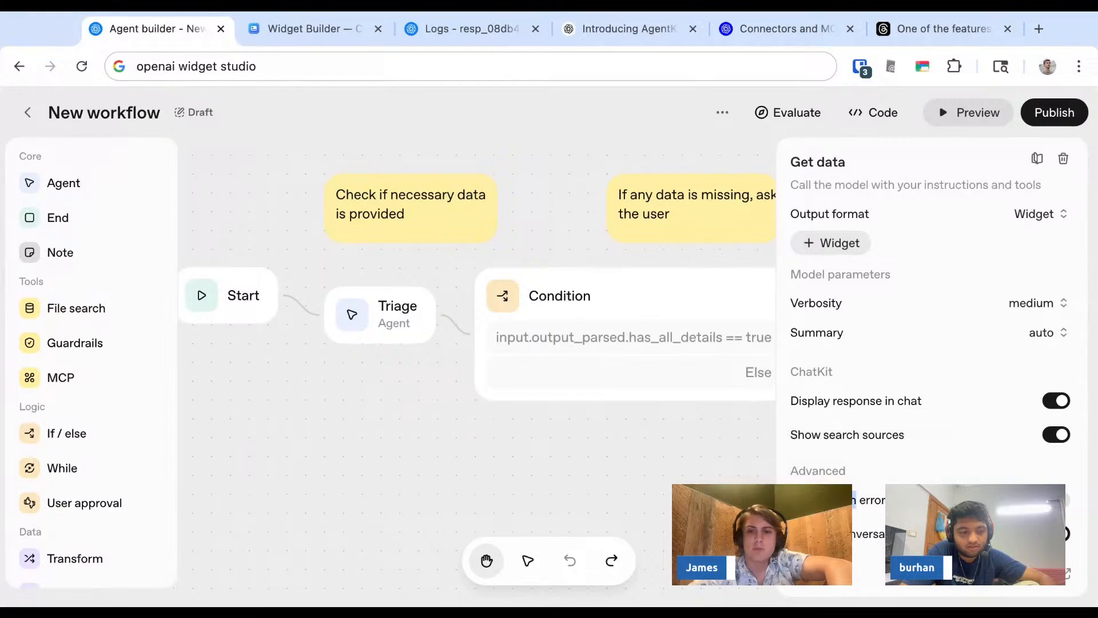
pyautogui.tripleClick(876, 502)
pyautogui.click(876, 503)
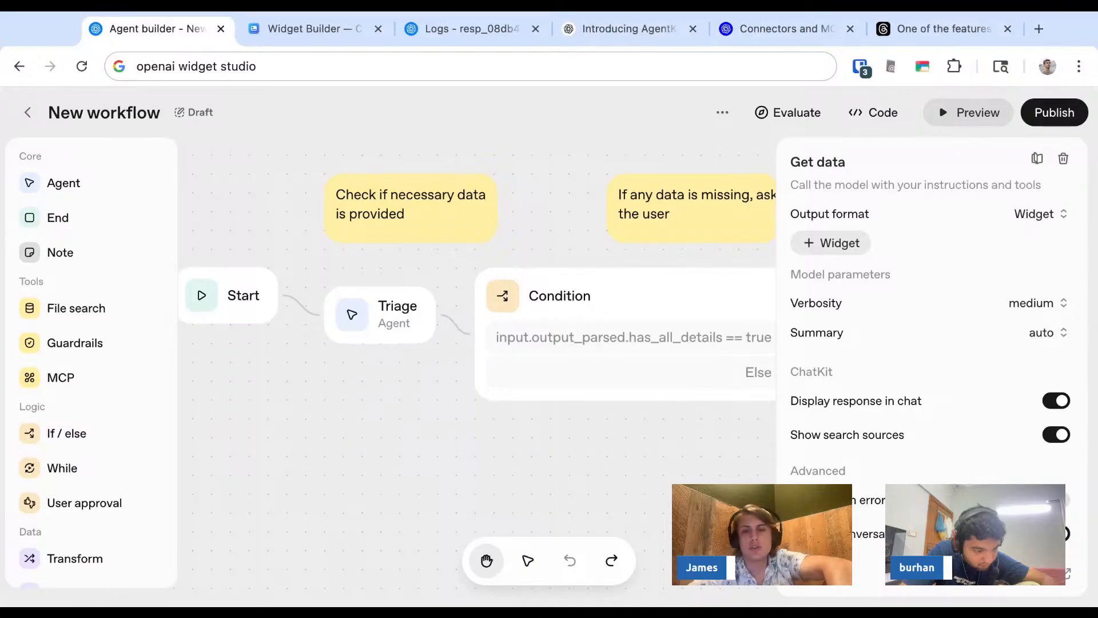
pyautogui.tripleClick(876, 503)
pyautogui.tripleClick(876, 503)
pyautogui.click(876, 503)
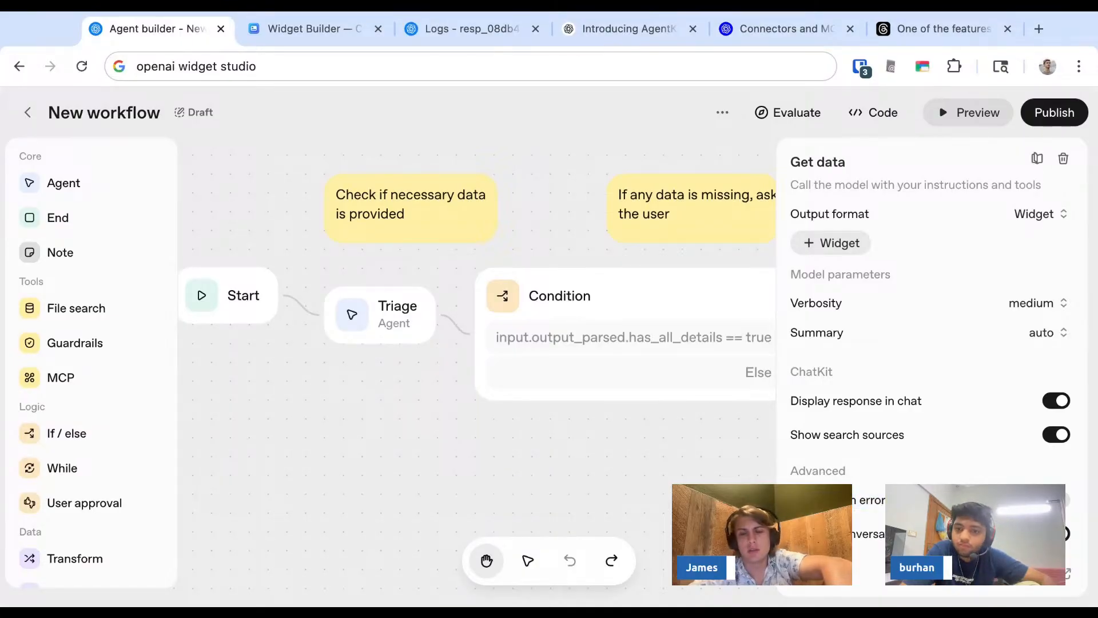
pyautogui.tripleClick(876, 502)
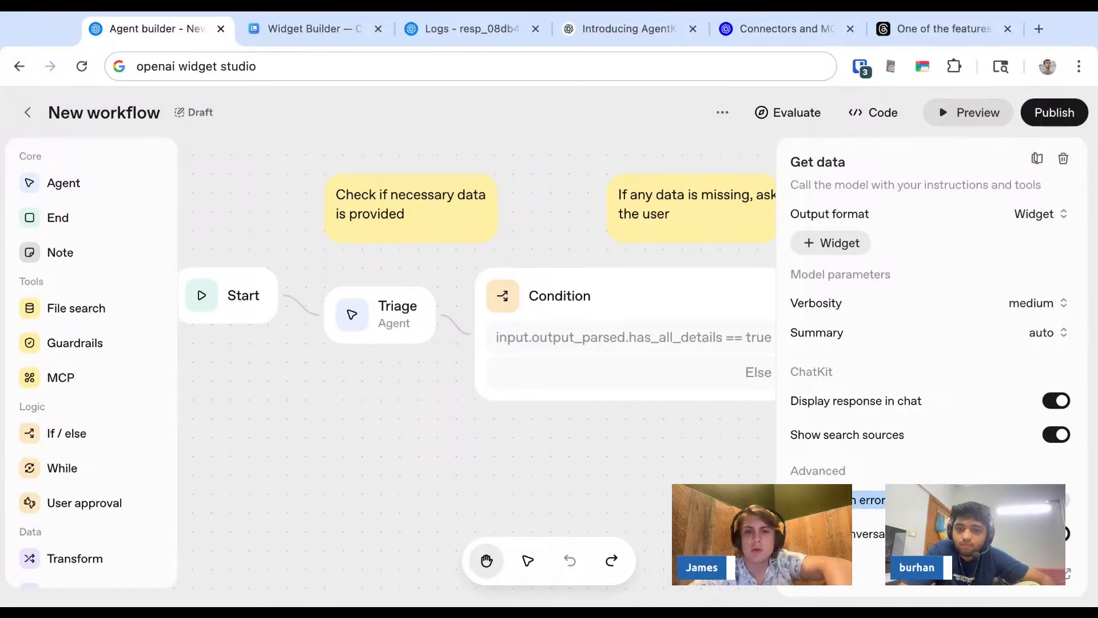
pyautogui.tripleClick(846, 500)
pyautogui.click(845, 500)
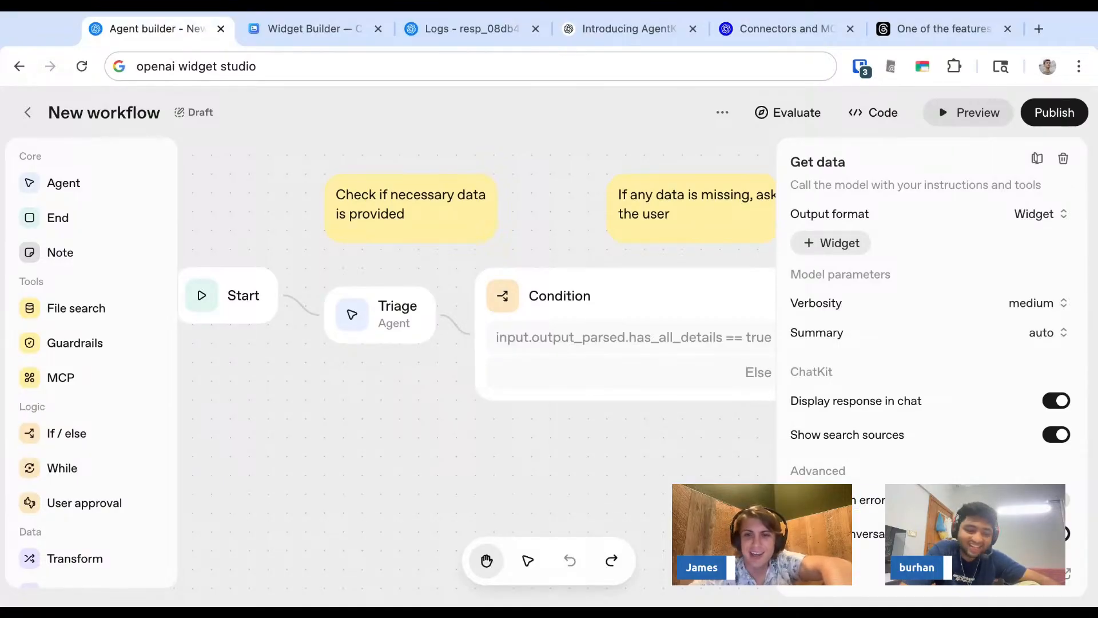
pyautogui.scroll(3, 932, 343)
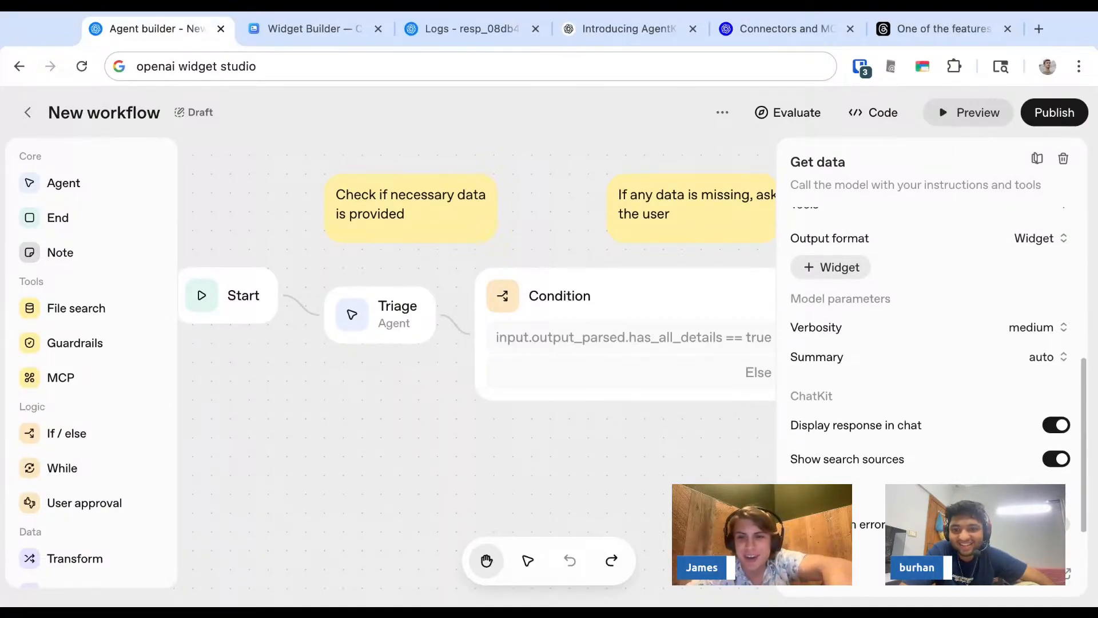
pyautogui.scroll(3, 932, 343)
pyautogui.scroll(-2, 932, 344)
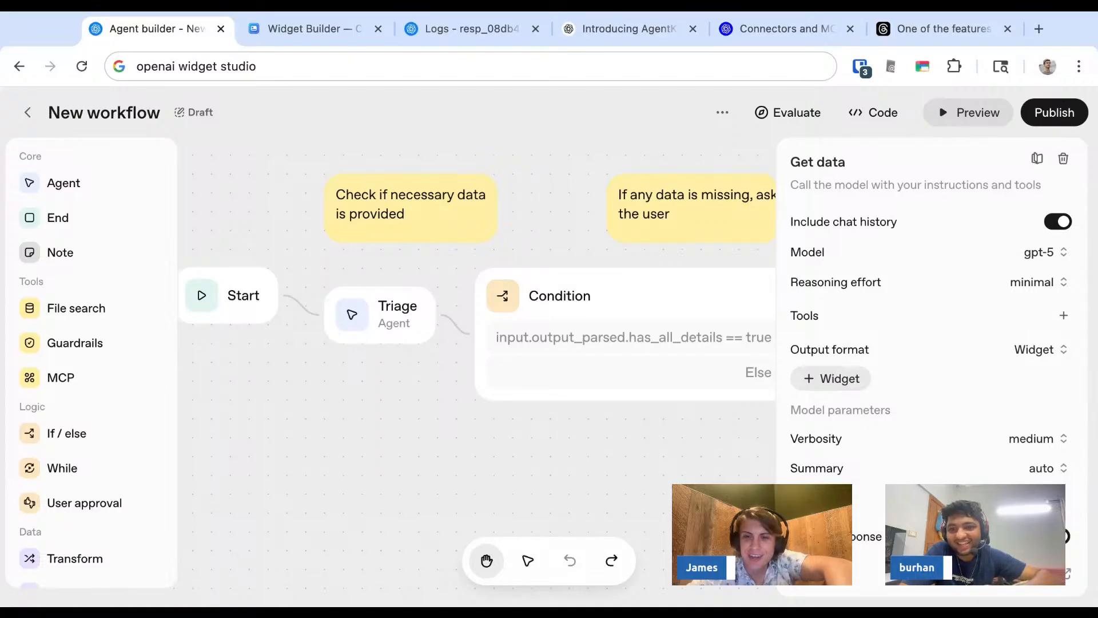
pyautogui.scroll(1, 932, 343)
pyautogui.scroll(5, 932, 343)
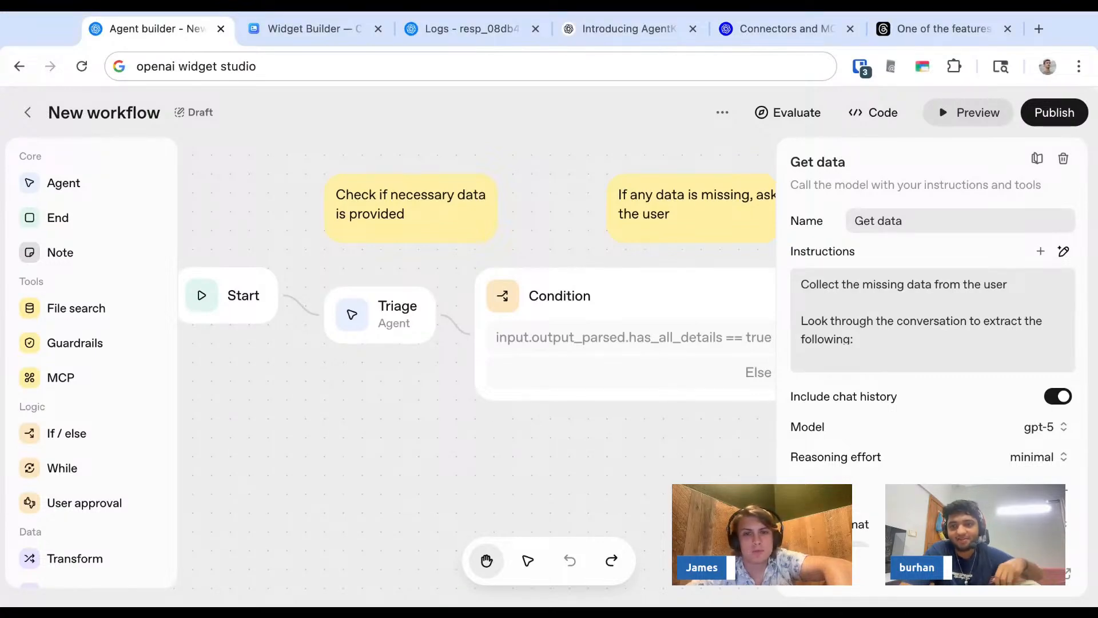
pyautogui.click(631, 468)
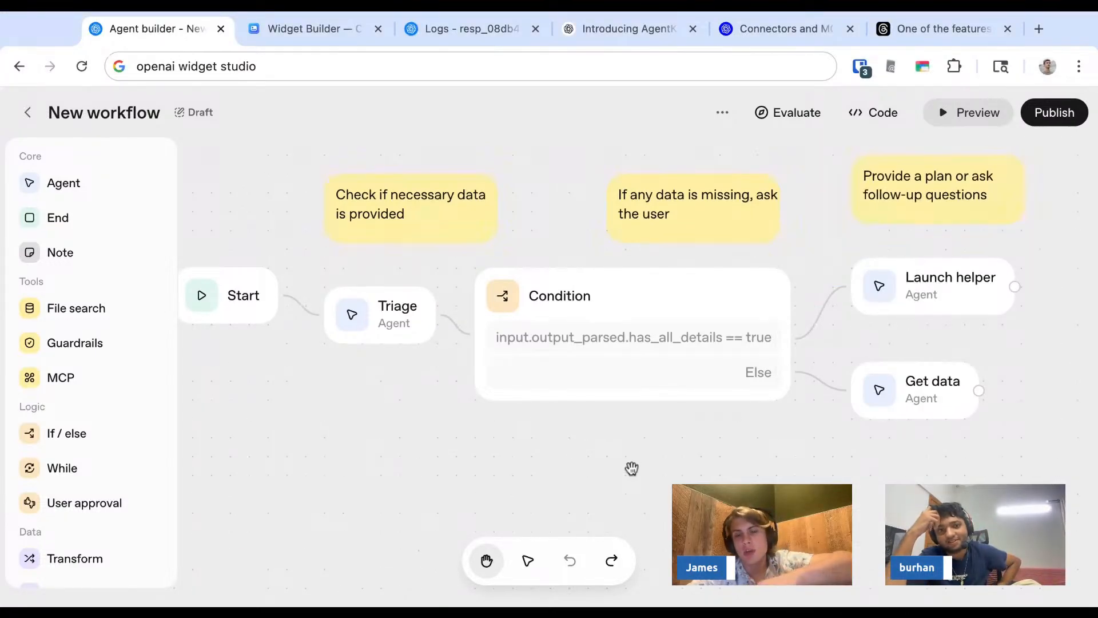
# - Move the Condition node and the two notes near it slightly up, and bring the Start node level with Triage
pyautogui.moveTo(565, 460)
pyautogui.mouseDown()
pyautogui.moveTo(626, 463)
pyautogui.moveTo(583, 458)
pyautogui.mouseUp()
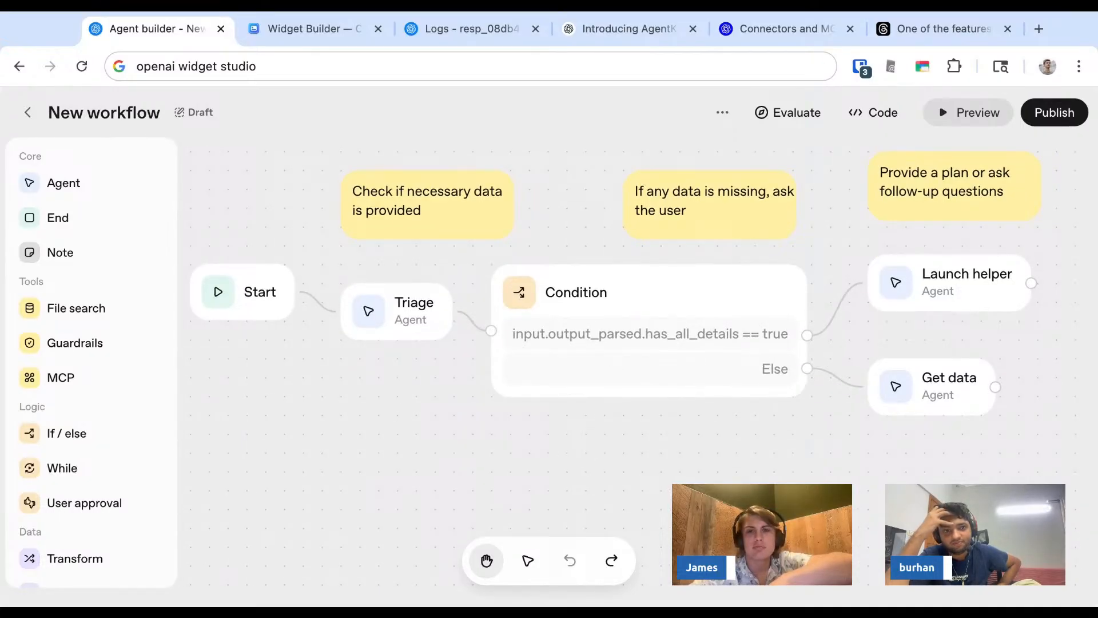
pyautogui.scroll(1, 587, 225)
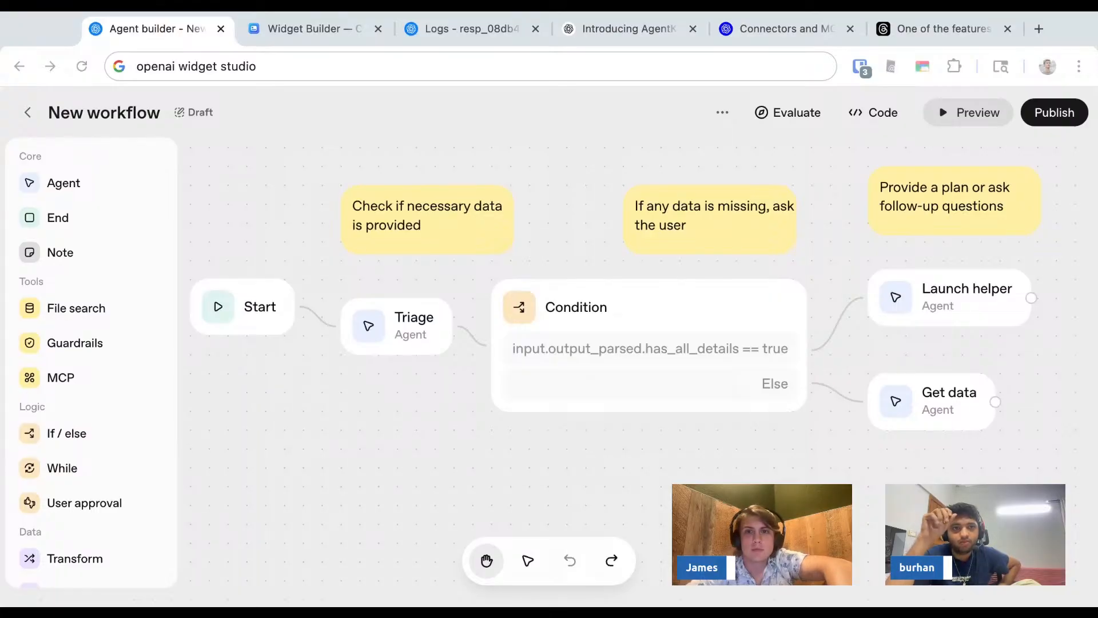
pyautogui.click(787, 112)
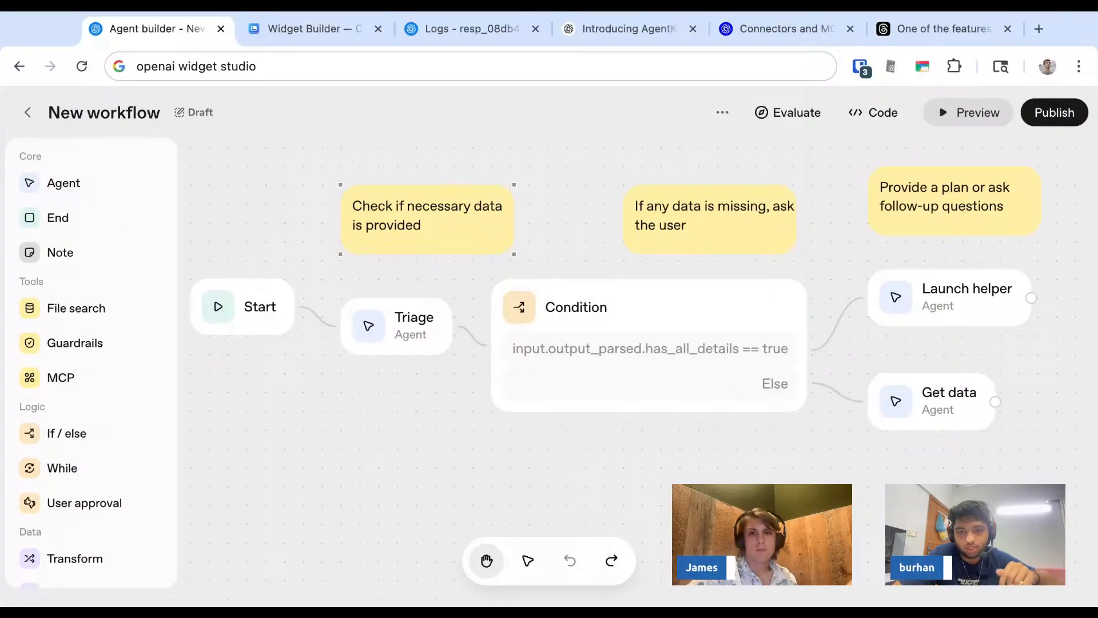
pyautogui.click(662, 293)
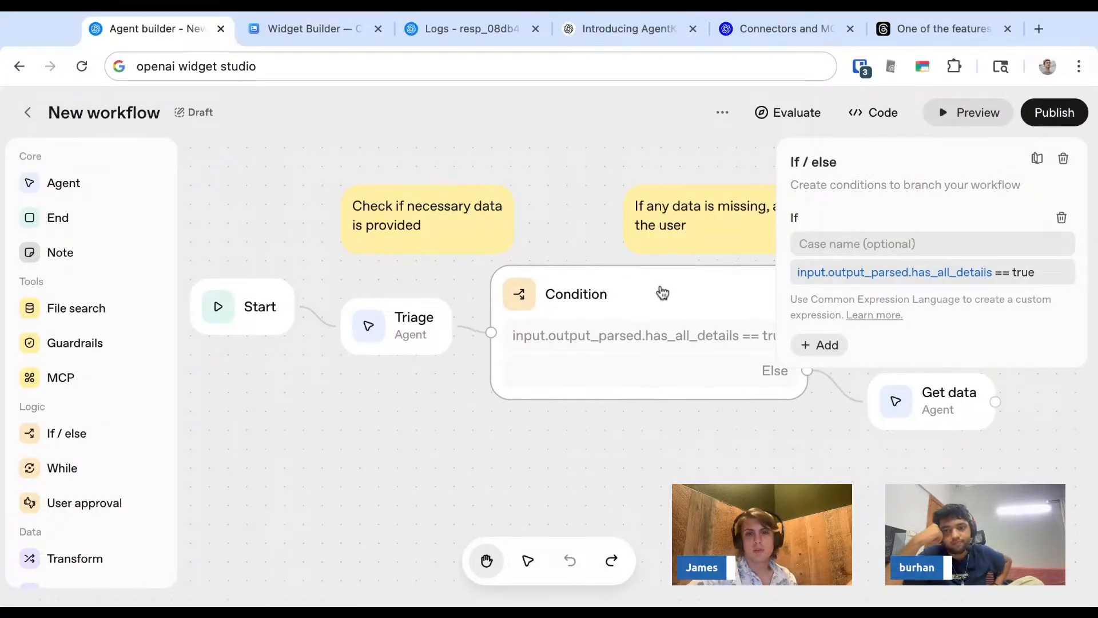
pyautogui.click(581, 195)
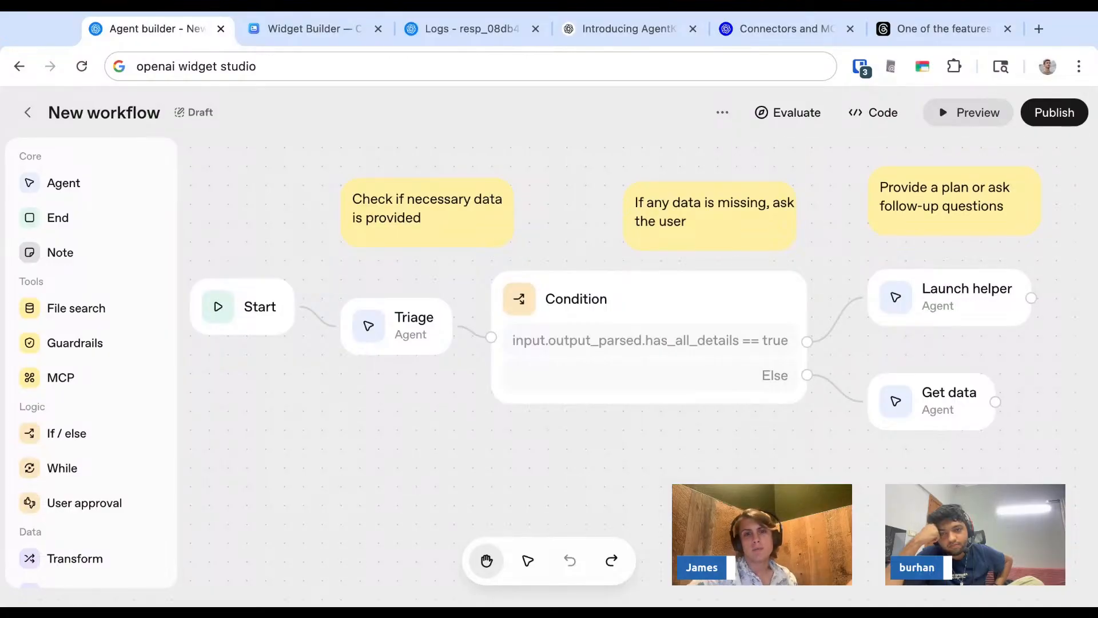
pyautogui.click(581, 303)
pyautogui.moveTo(249, 295); pyautogui.dragTo(250, 314)
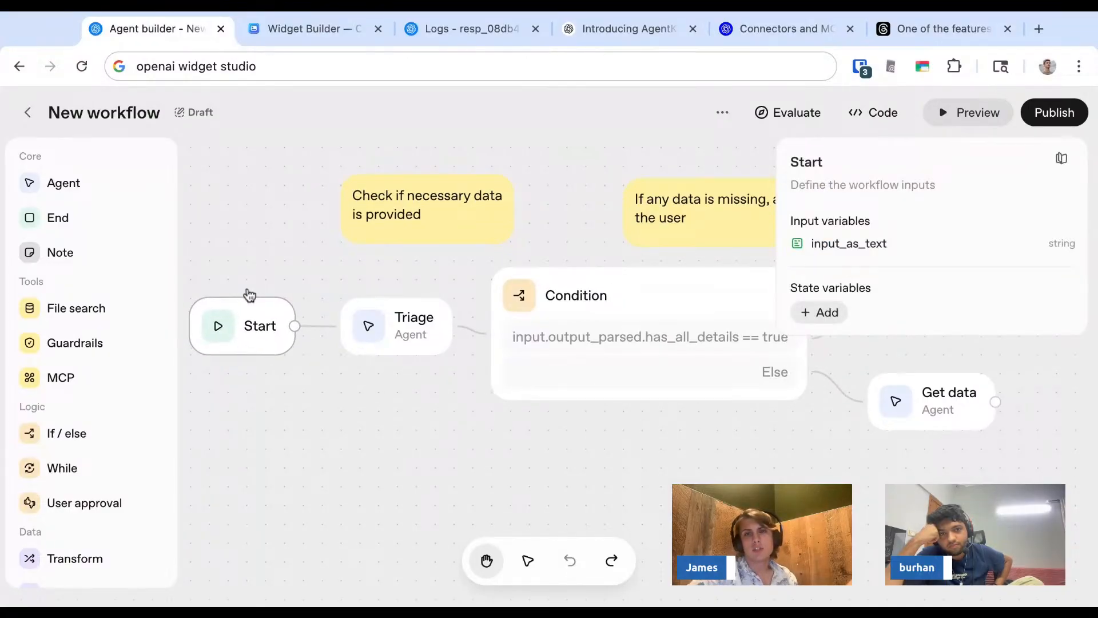
pyautogui.click(581, 188)
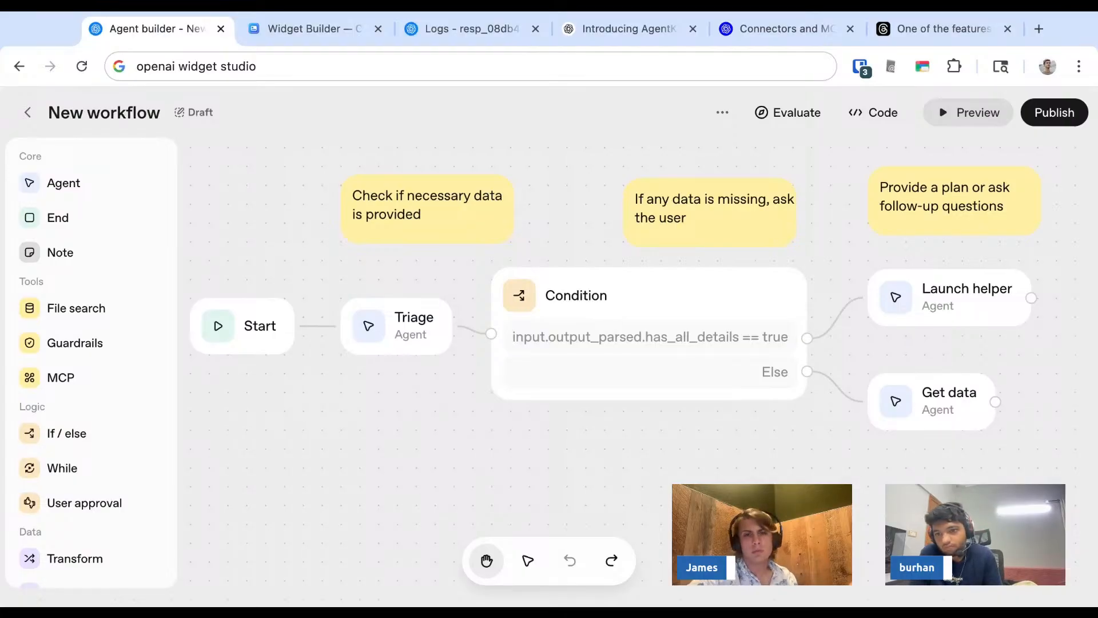
# - Examine the Condition node's expression and the Start node's variables, and look over the available Logic and Data nodes
pyautogui.click(590, 294)
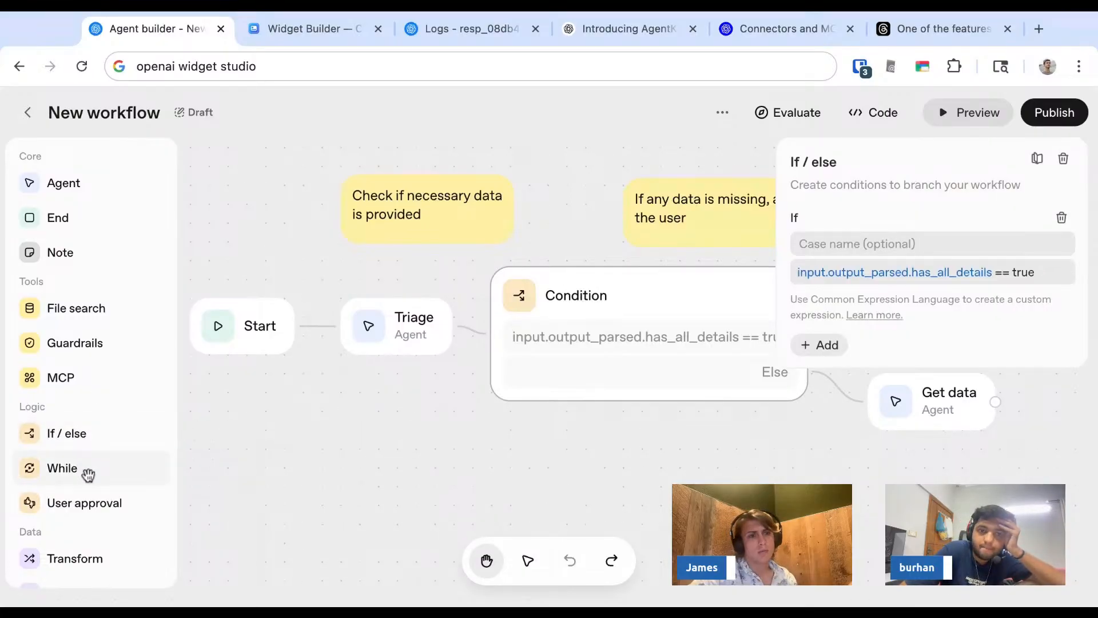
pyautogui.click(772, 478)
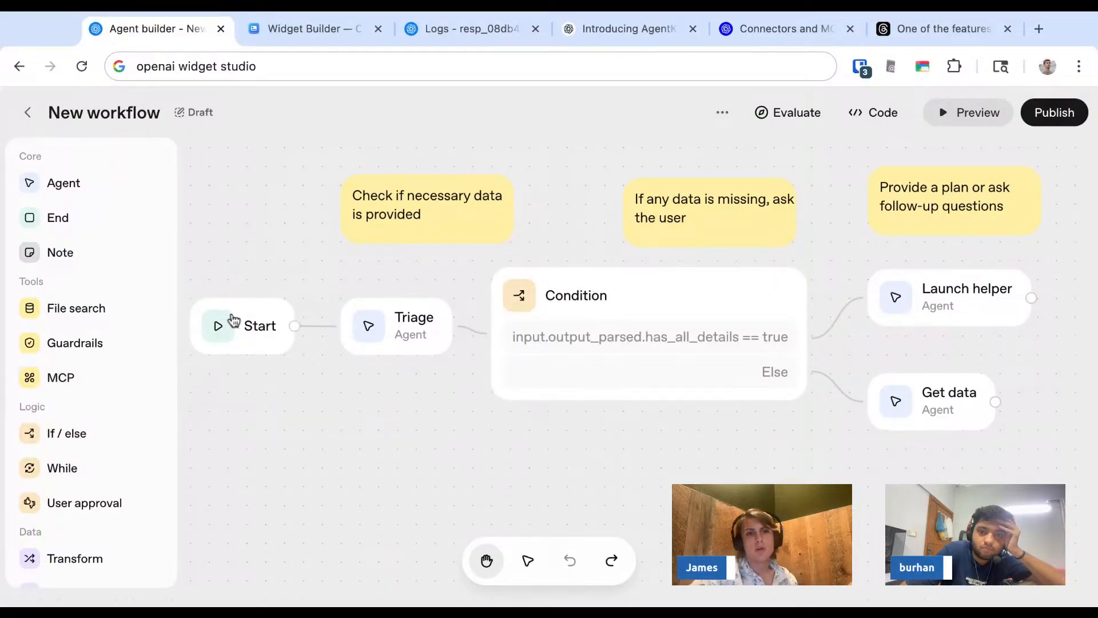
pyautogui.click(255, 323)
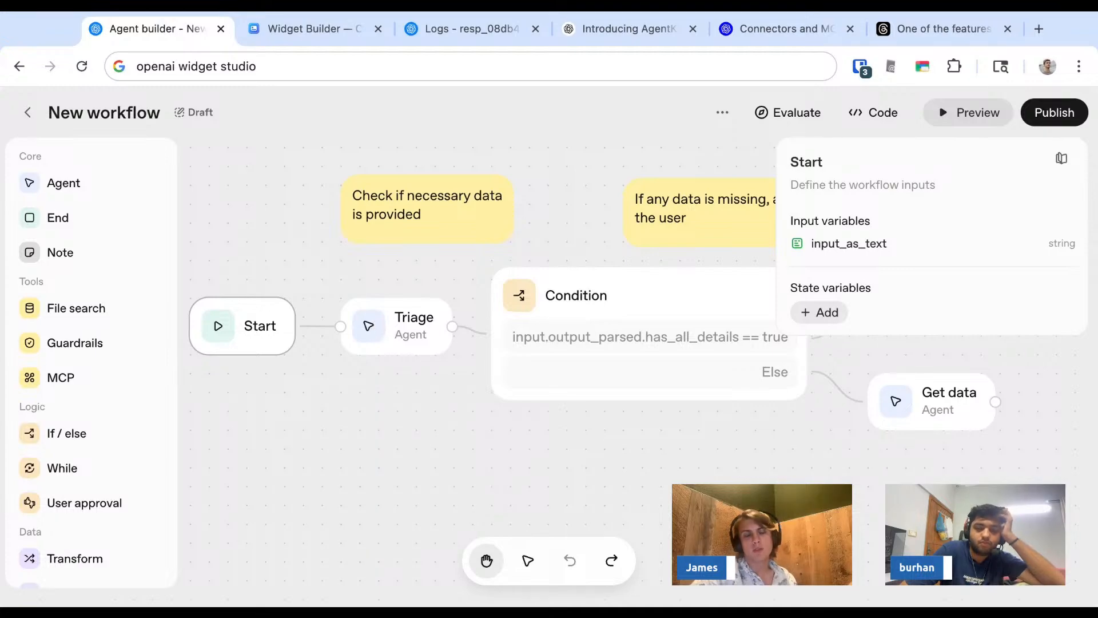
pyautogui.scroll(-1, 52, 440)
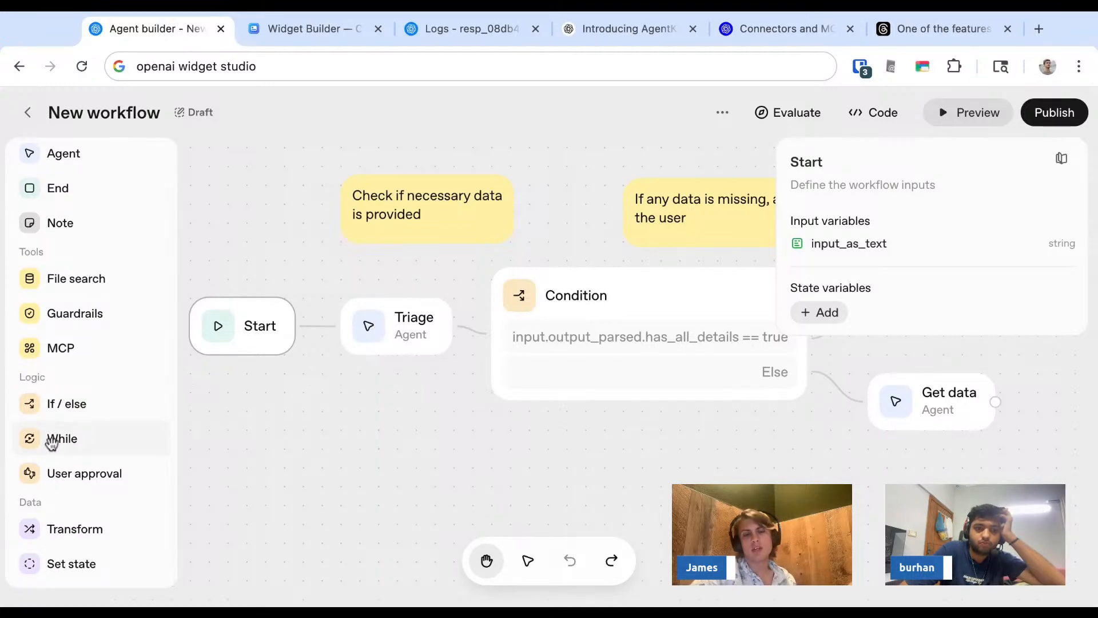
# - Look through the available Core, Tools, Logic and Data nodes once more and close the Start node's settings
pyautogui.scroll(1, 51, 443)
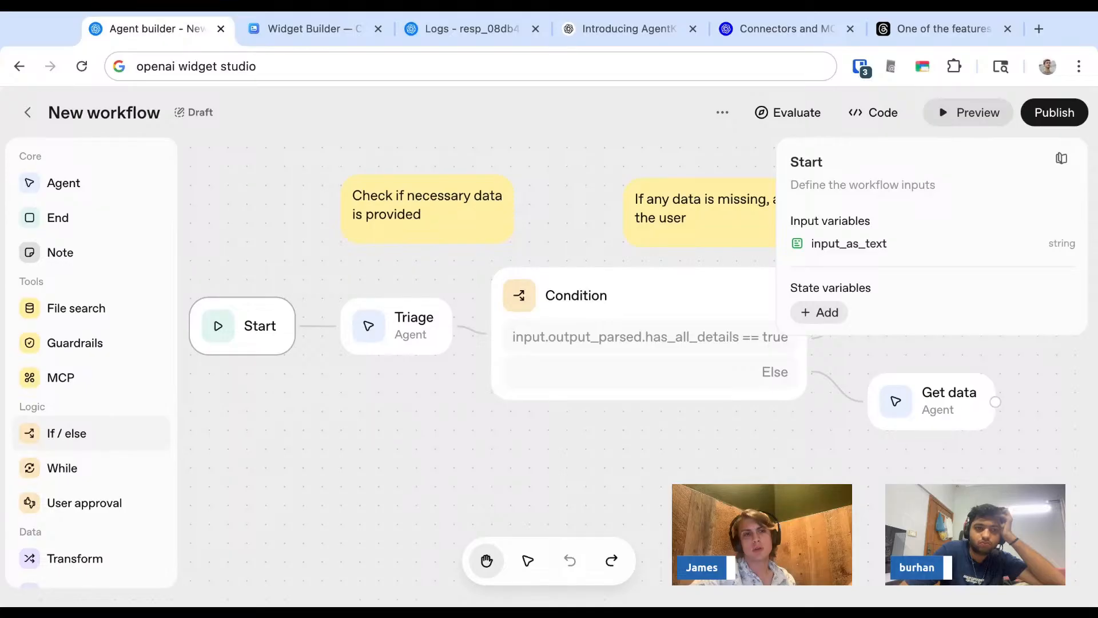
pyautogui.scroll(-1, 51, 435)
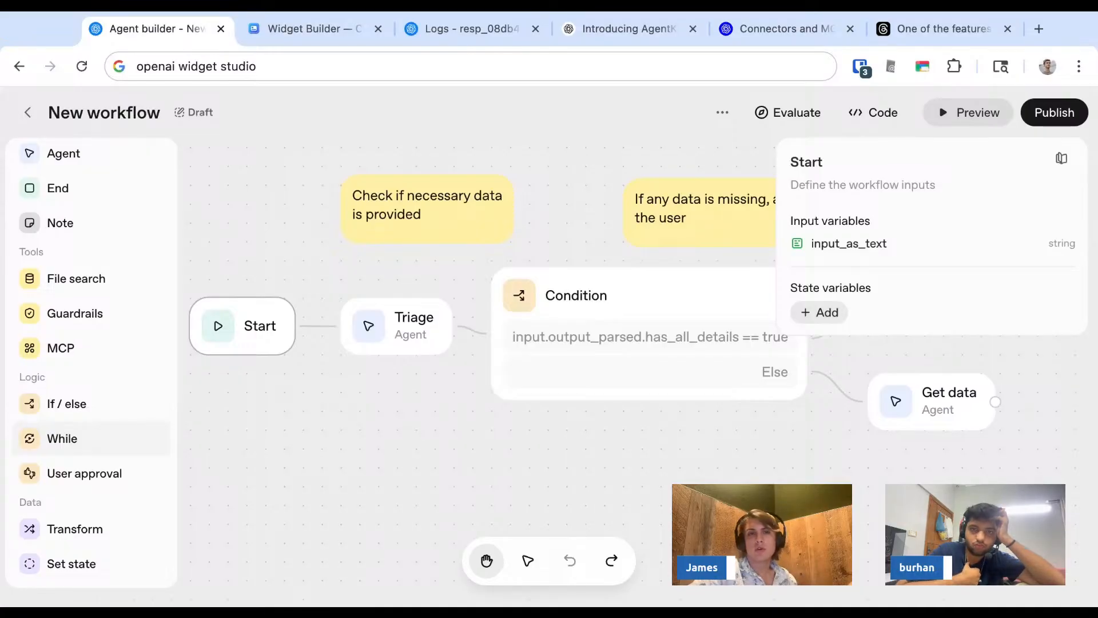
pyautogui.click(660, 478)
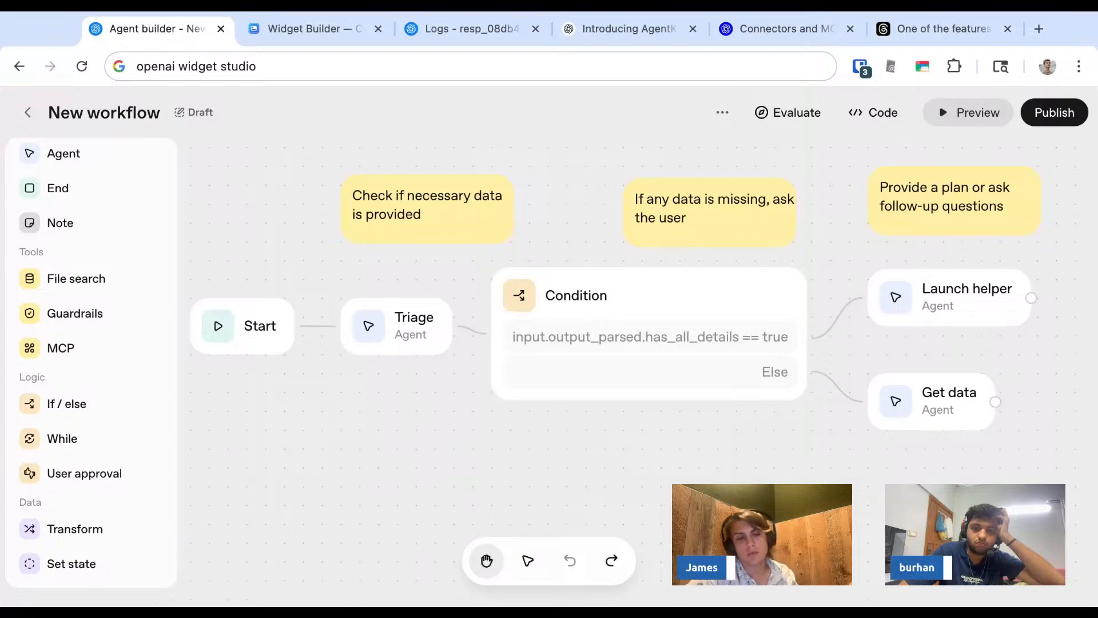
pyautogui.press('super+Tab')
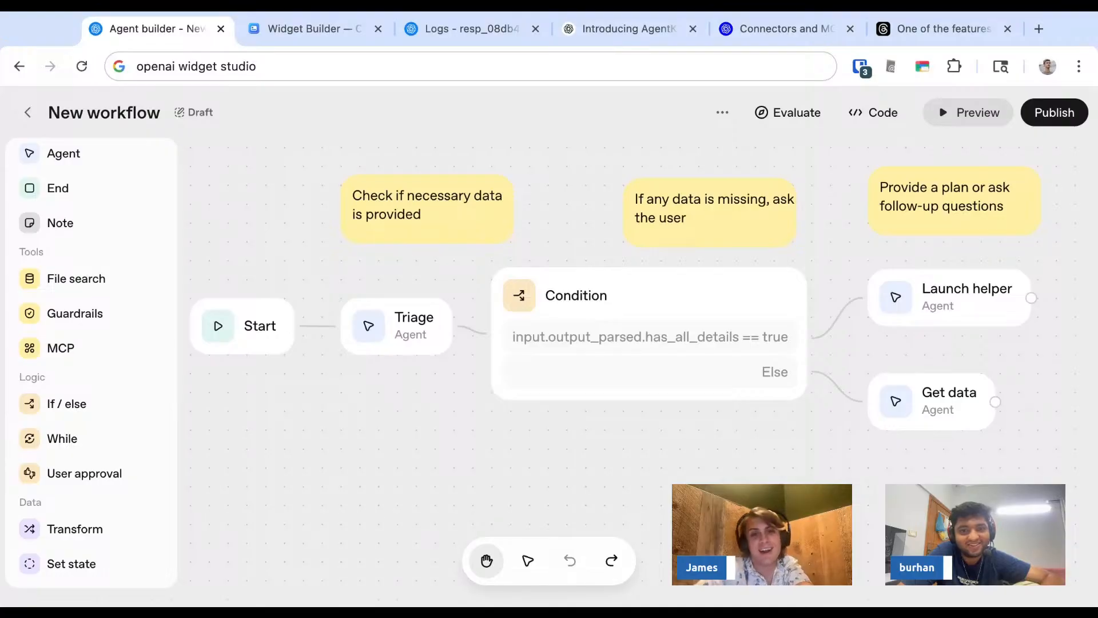
# - Leave the current workflow, create a new blank workflow and open the settings of its My agent node
pyautogui.click(28, 113)
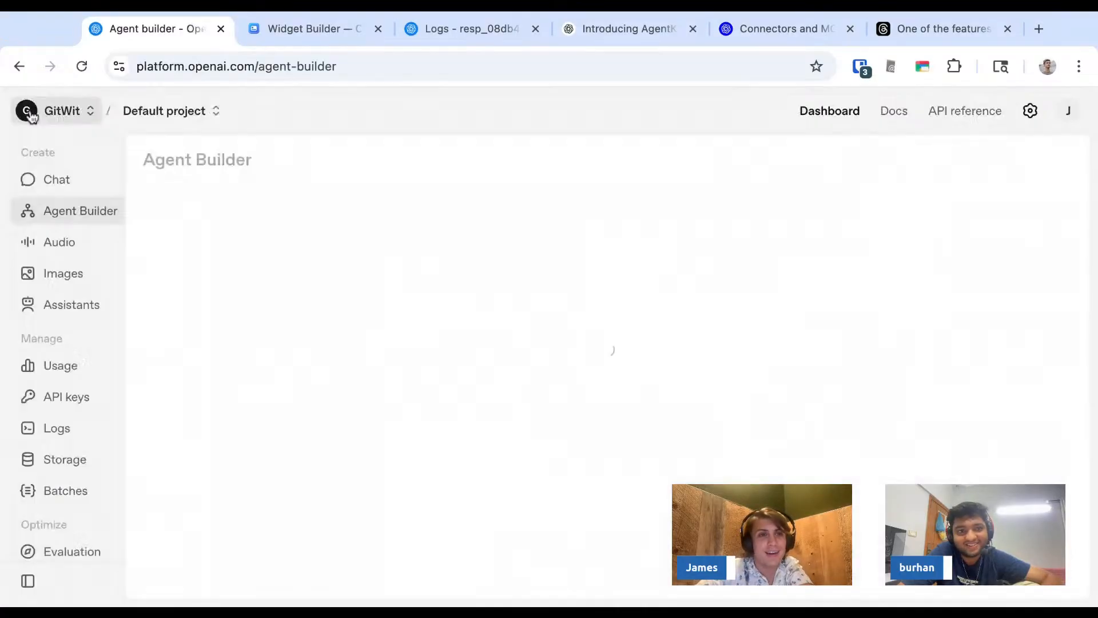
pyautogui.click(646, 318)
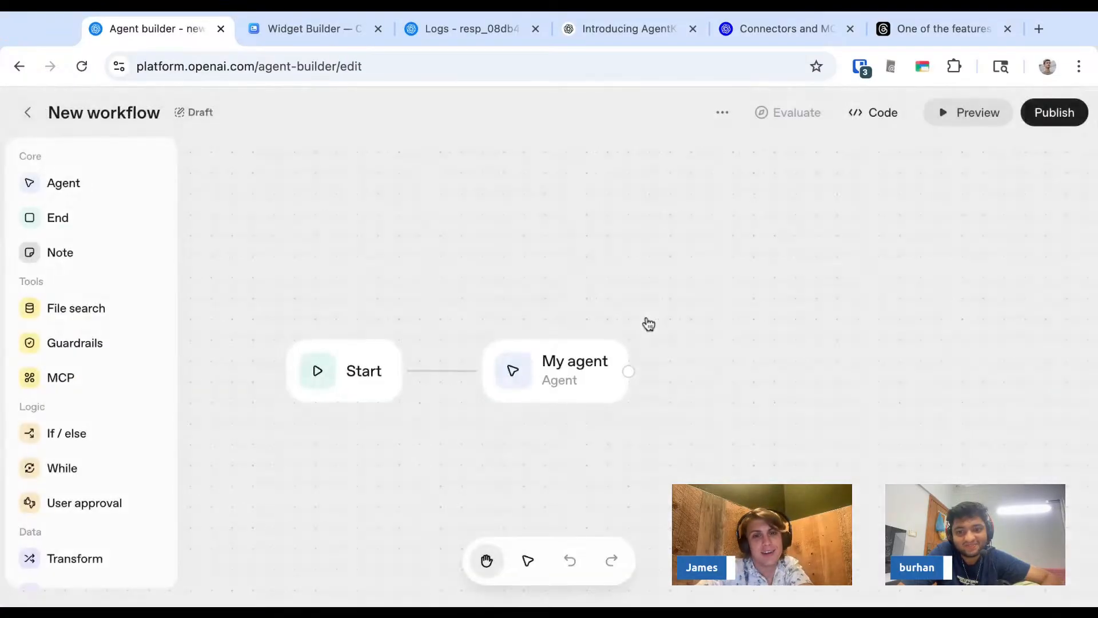
pyautogui.click(580, 361)
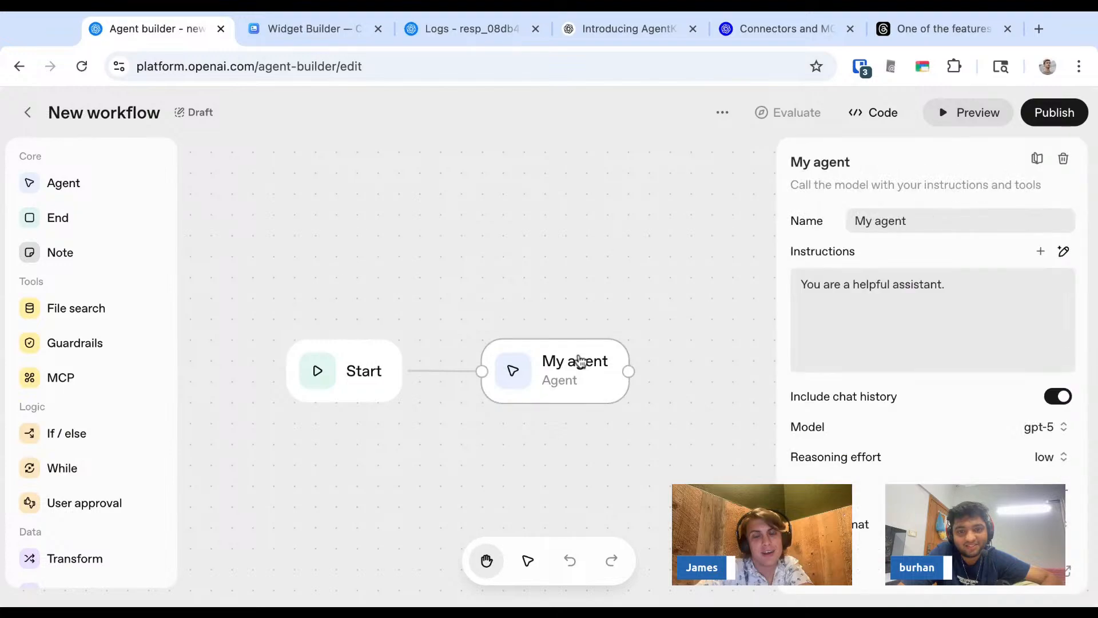
pyautogui.scroll(-1, 466, 233)
pyautogui.scroll(-3, 486, 298)
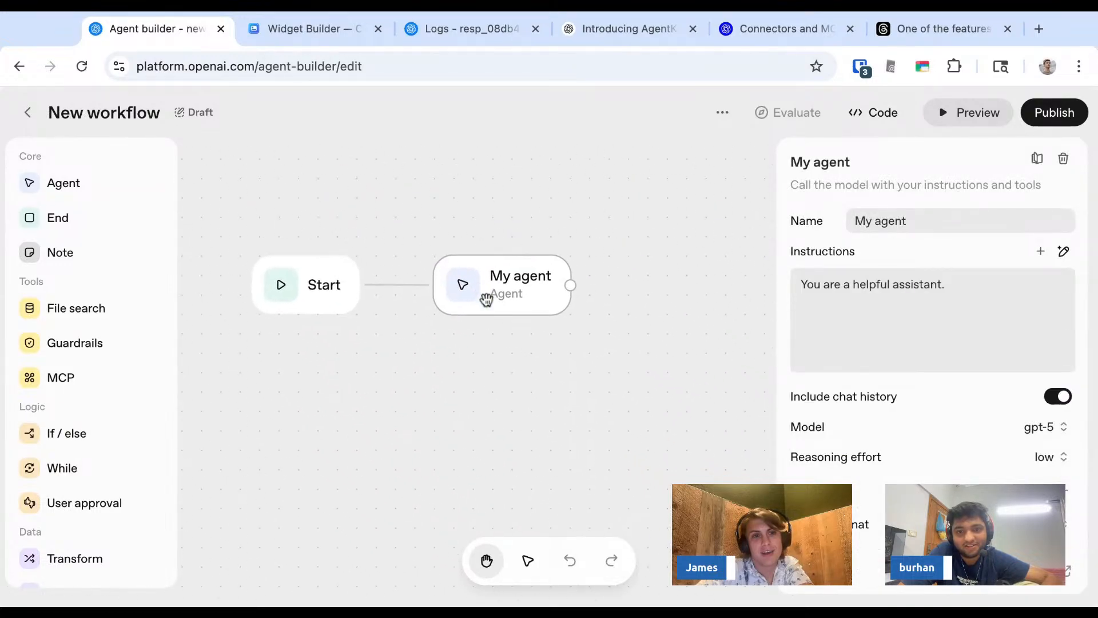
pyautogui.scroll(-1, 486, 298)
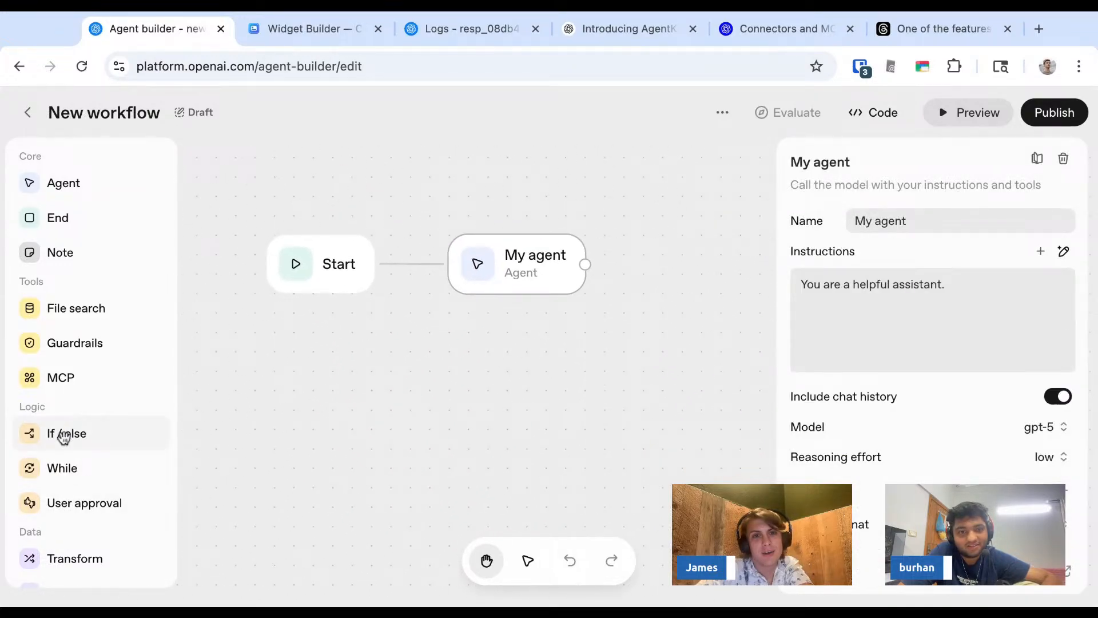
# - Add an If / else node beside My agent and connect My agent's output to it
pyautogui.moveTo(64, 436); pyautogui.dragTo(701, 255)
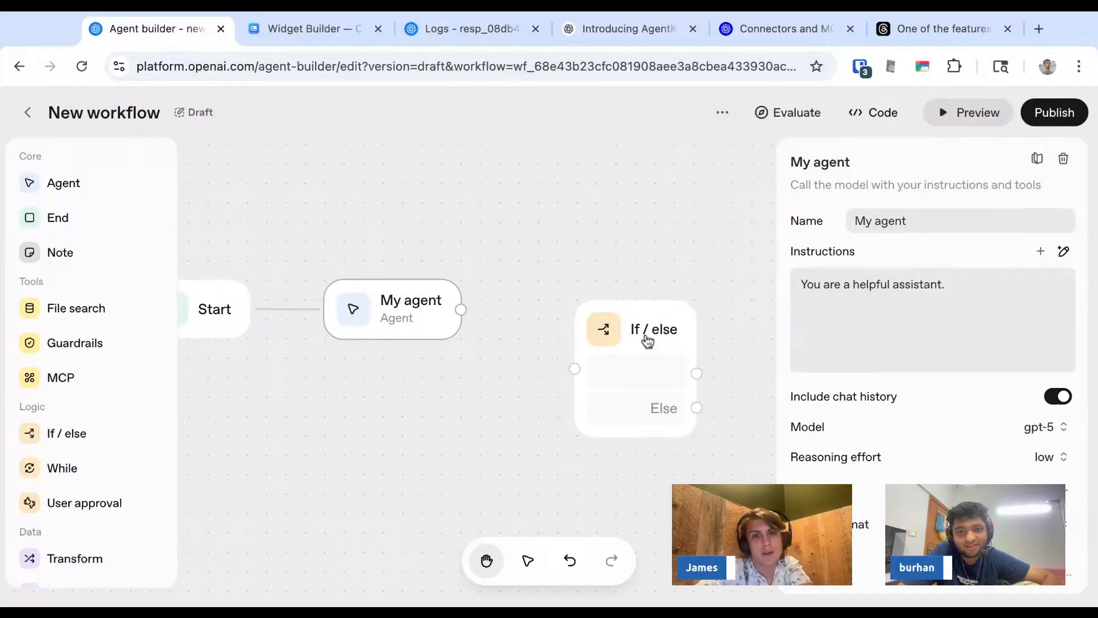
pyautogui.moveTo(648, 341); pyautogui.dragTo(608, 259)
pyautogui.moveTo(460, 310); pyautogui.dragTo(538, 290)
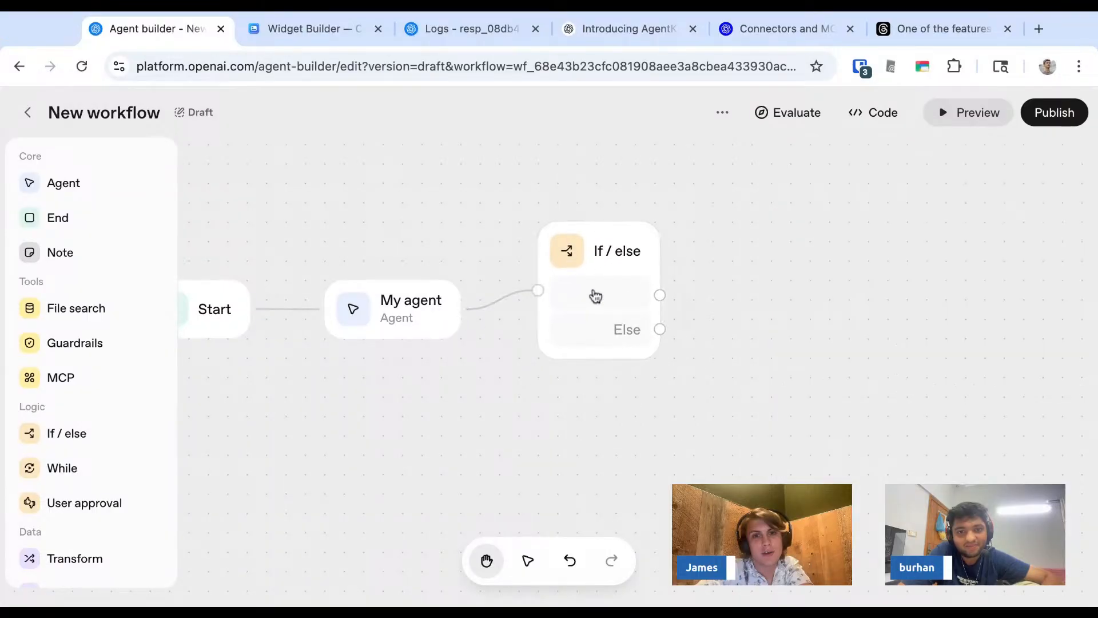
# - Extend both If / else branches to new-node placeholders and open the If / else node's condition settings
pyautogui.moveTo(660, 295); pyautogui.dragTo(839, 288)
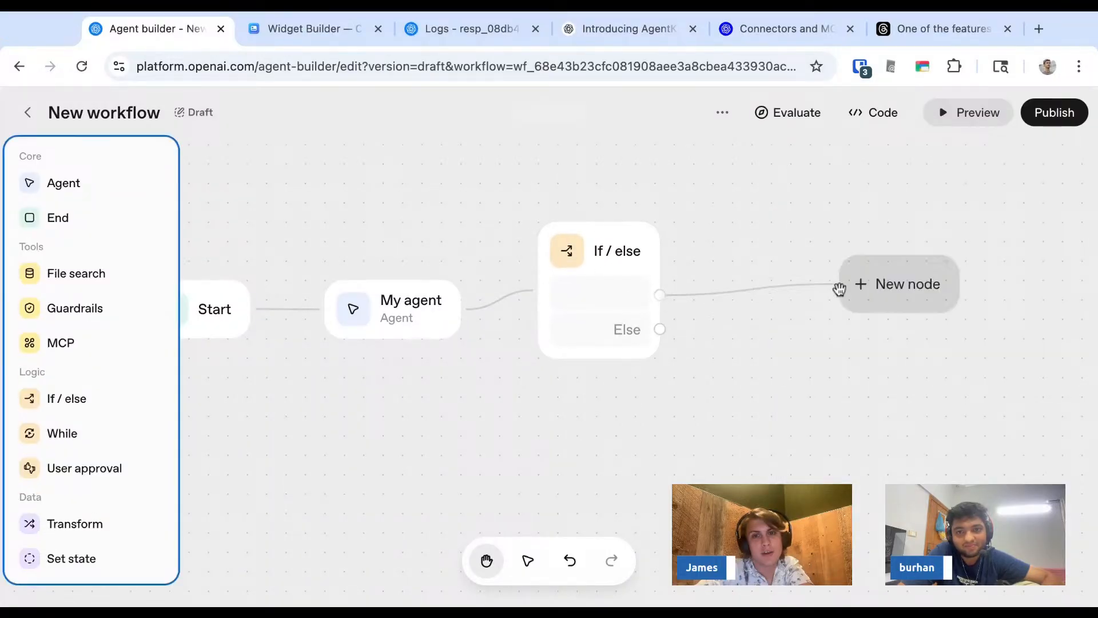
pyautogui.moveTo(660, 329); pyautogui.dragTo(880, 392)
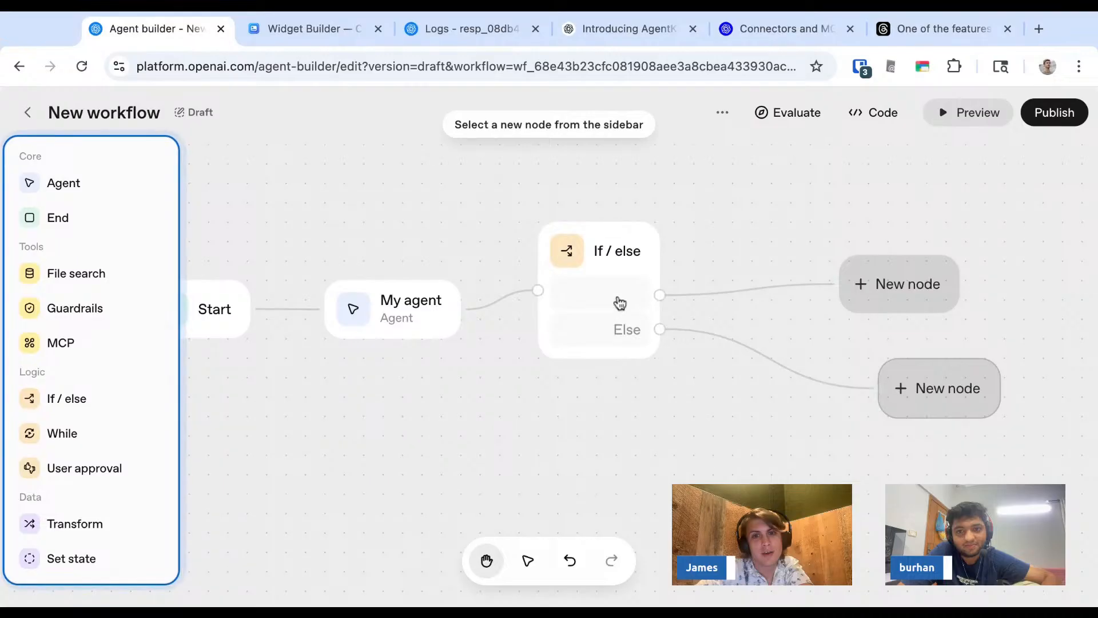
pyautogui.click(599, 296)
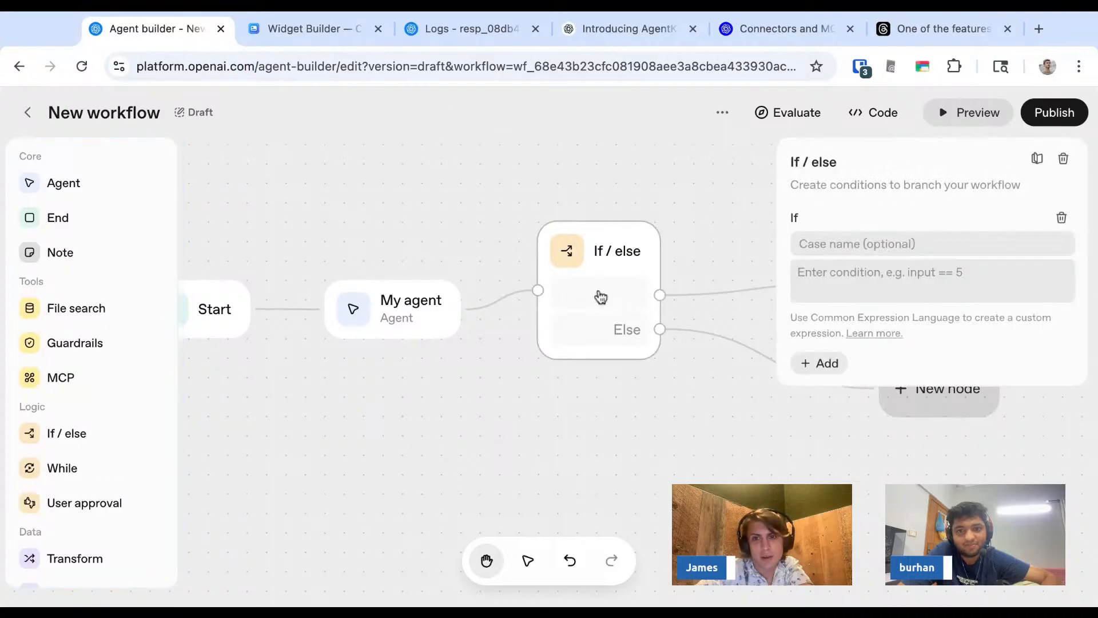
pyautogui.click(864, 243)
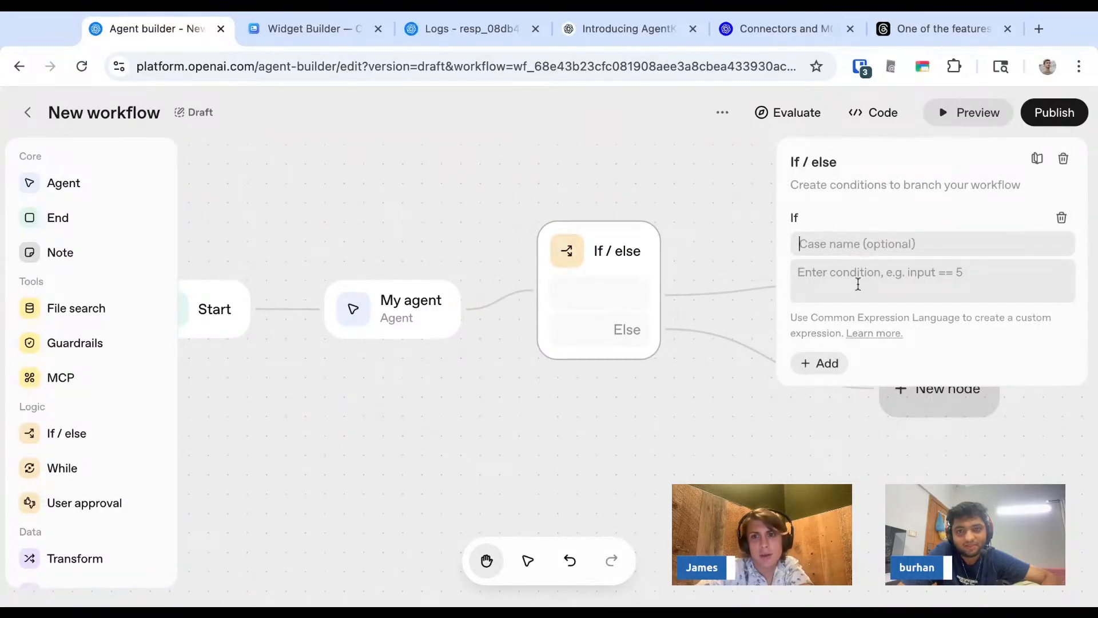
# - Replace My agent's instructions with a sentence asking to classify which of the two hosts the user is, giving their first names
pyautogui.click(408, 308)
pyautogui.tripleClick(891, 286)
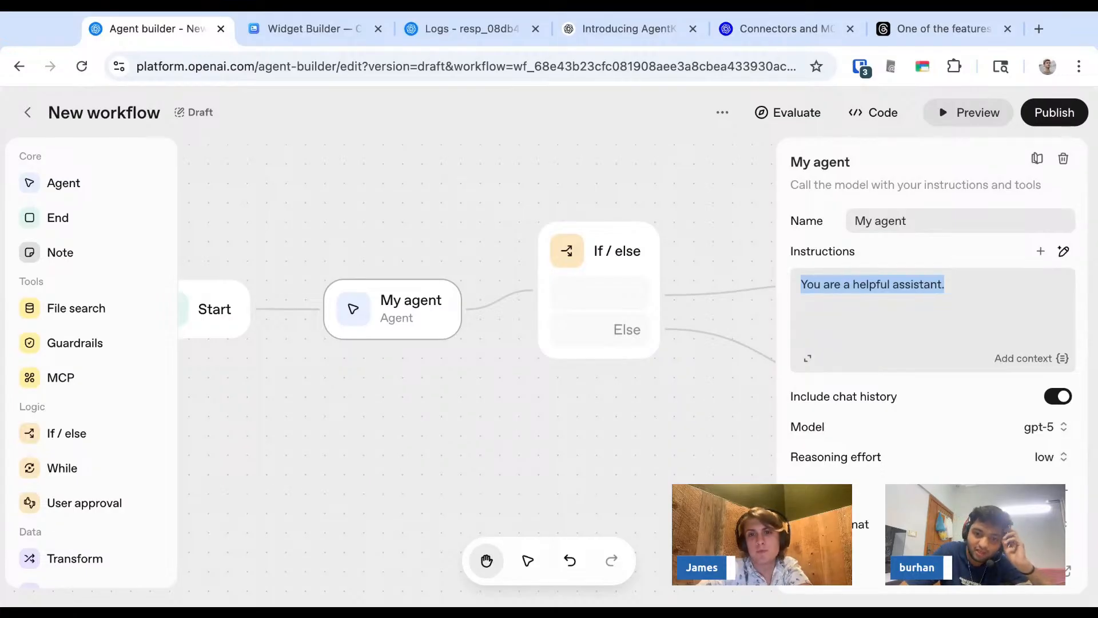
pyautogui.press('BackSpace')
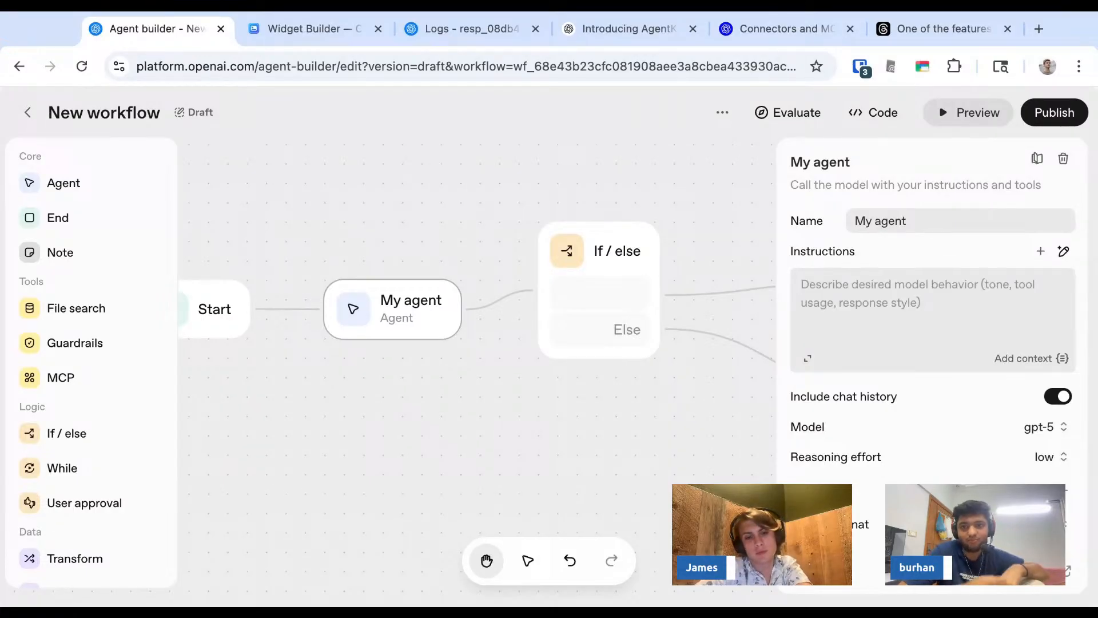
pyautogui.write('Classify if the ')
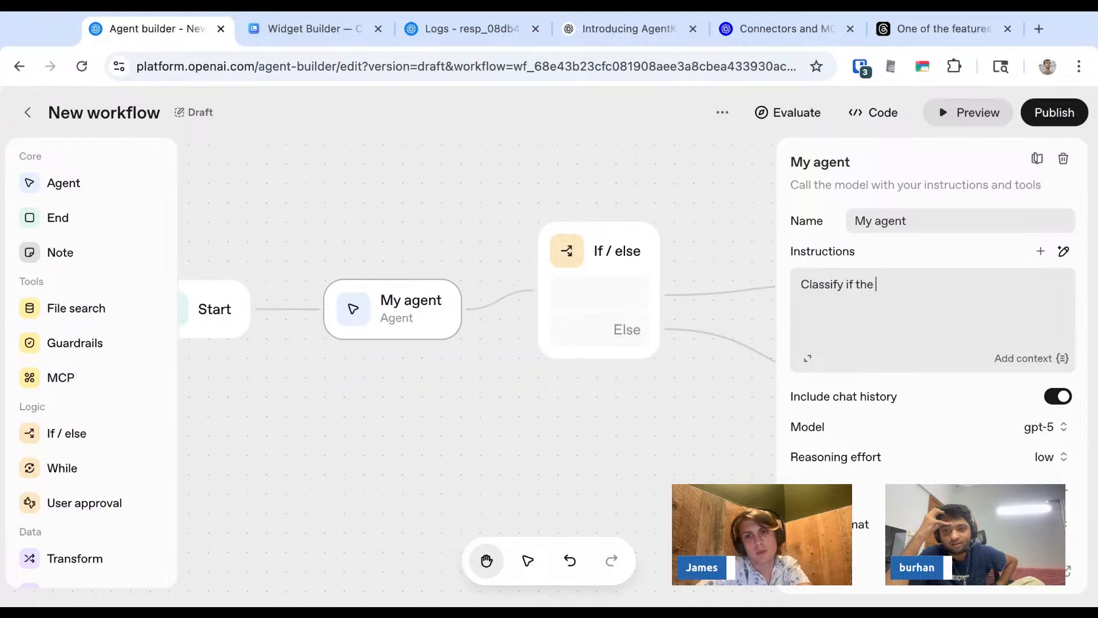
pyautogui.write('user is Burhan or James.')
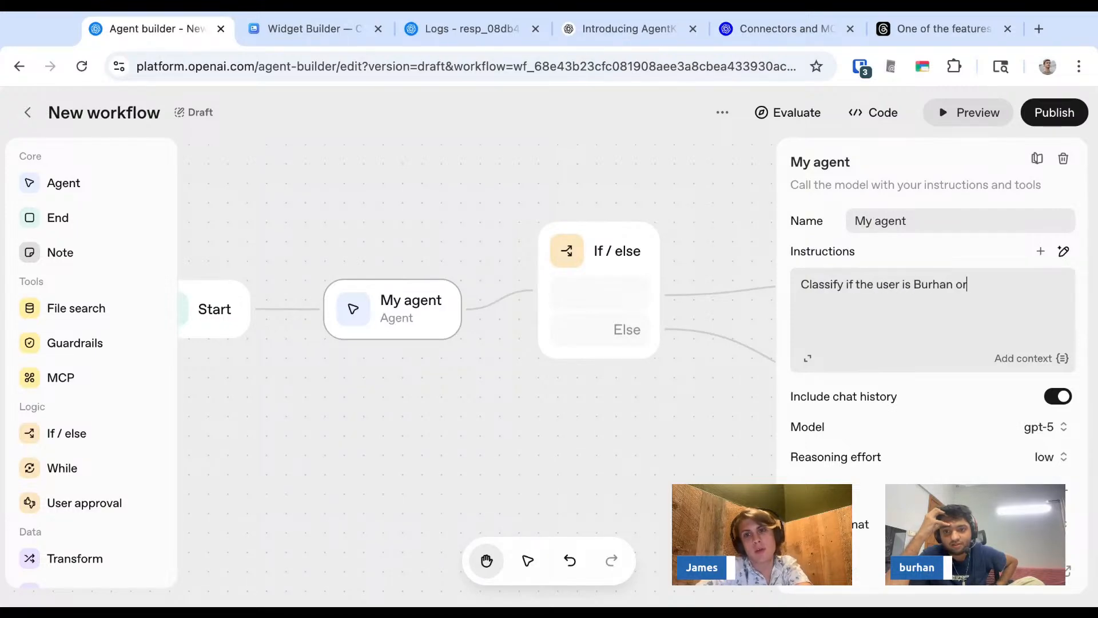
# - Try to preview the workflow, and check the If / else condition fields and My agent's output format options
pyautogui.click(956, 121)
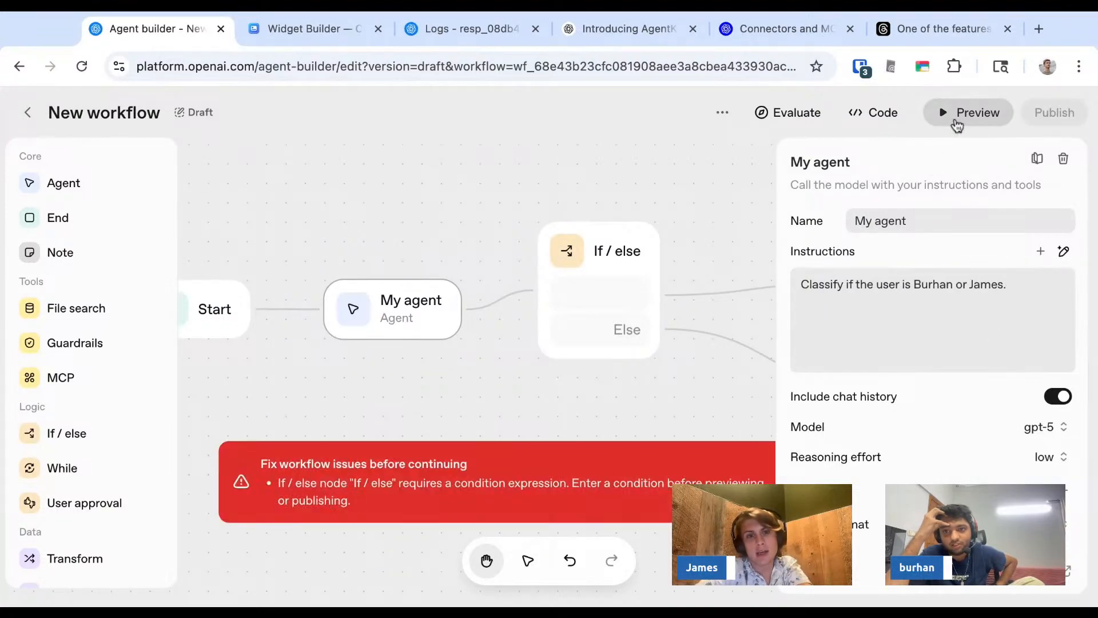
pyautogui.click(623, 264)
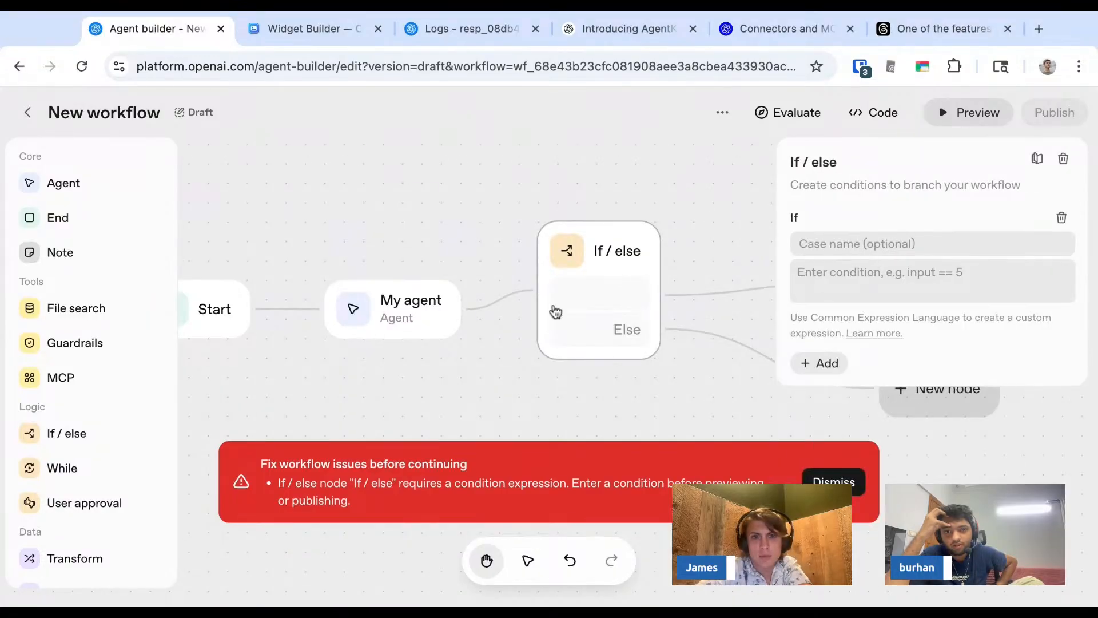
pyautogui.click(423, 311)
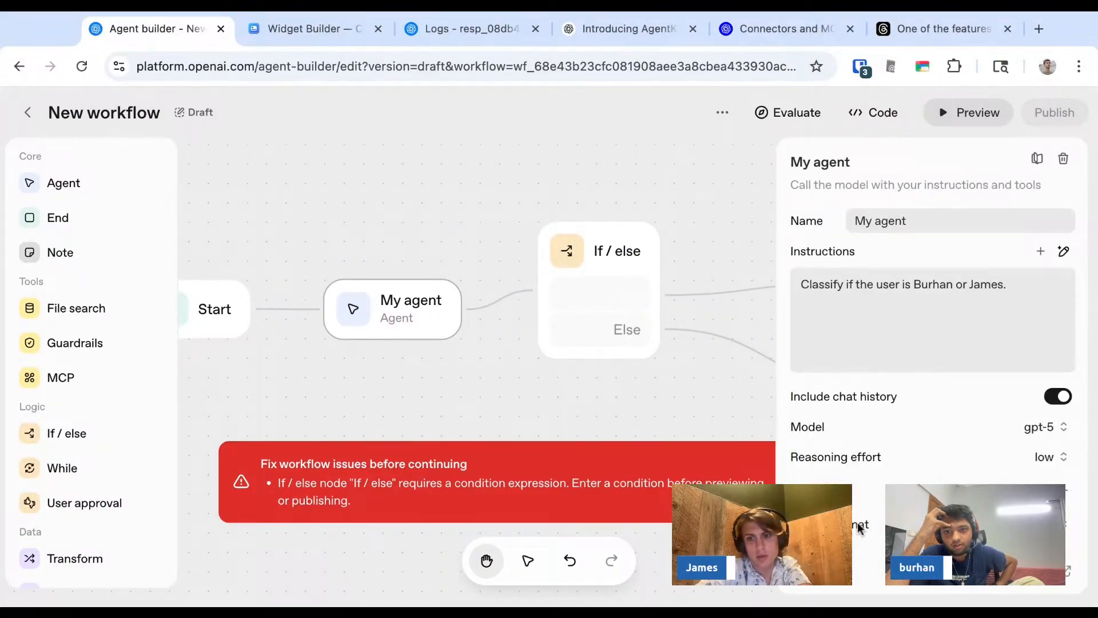
pyautogui.click(1069, 524)
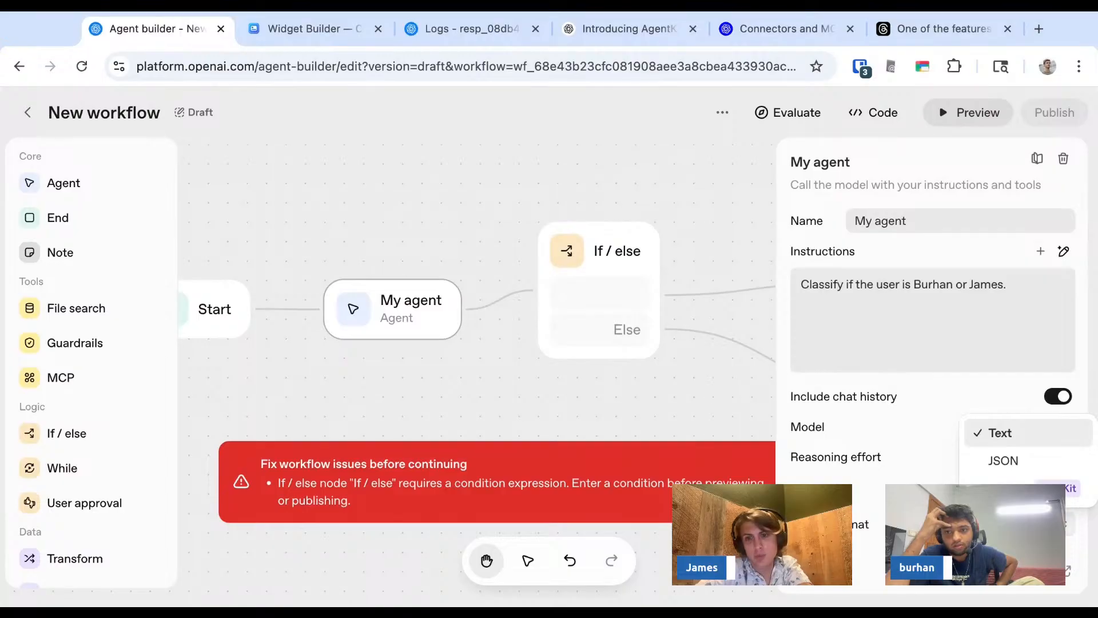
pyautogui.press('Escape')
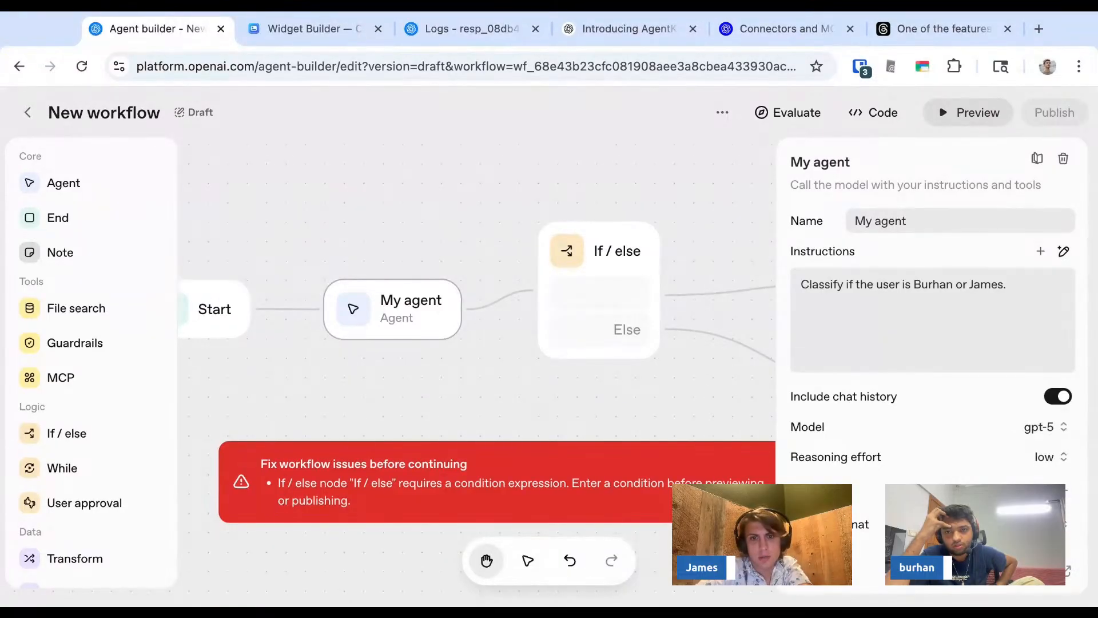
# - Set the If / else condition to compare input with the first host's lowercase first name in quotes, using ==
pyautogui.click(617, 249)
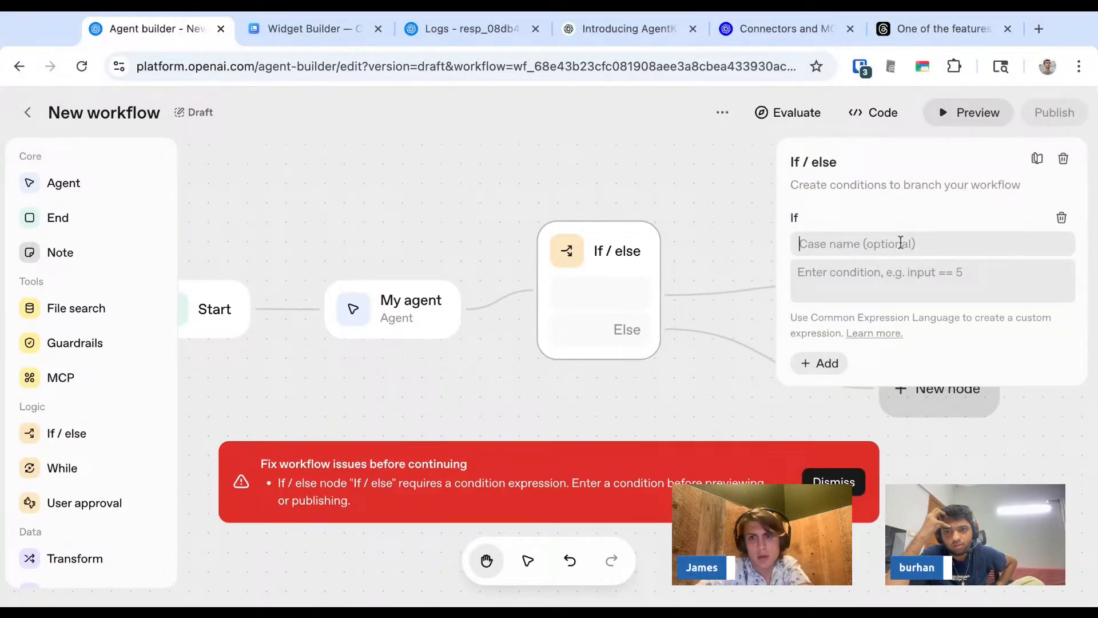
pyautogui.click(879, 284)
pyautogui.write('input ')
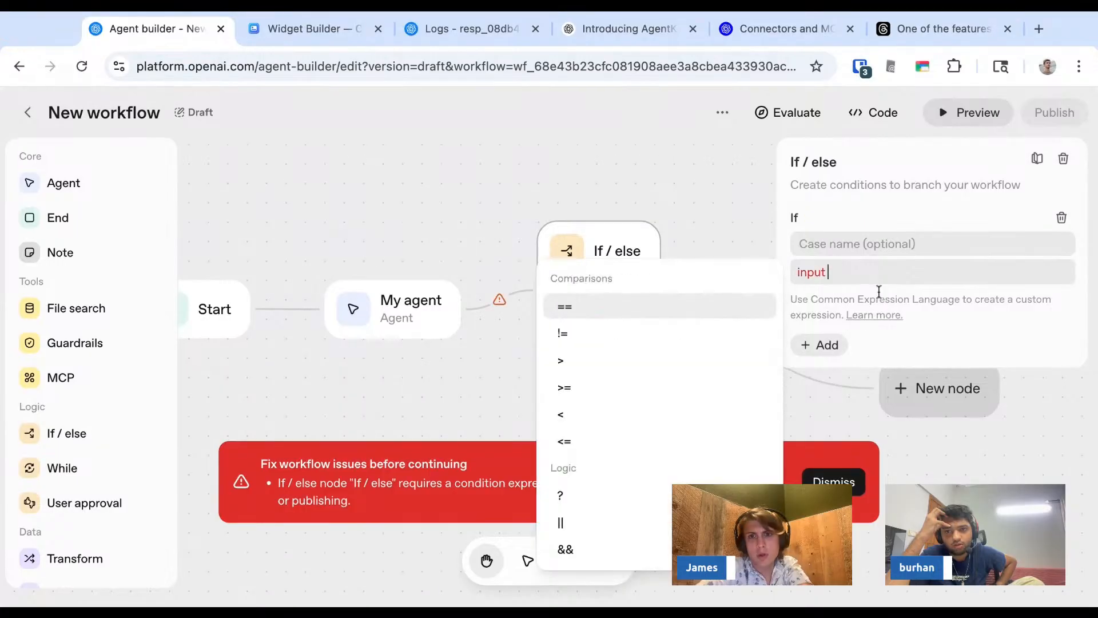
pyautogui.write('== "burhan"')
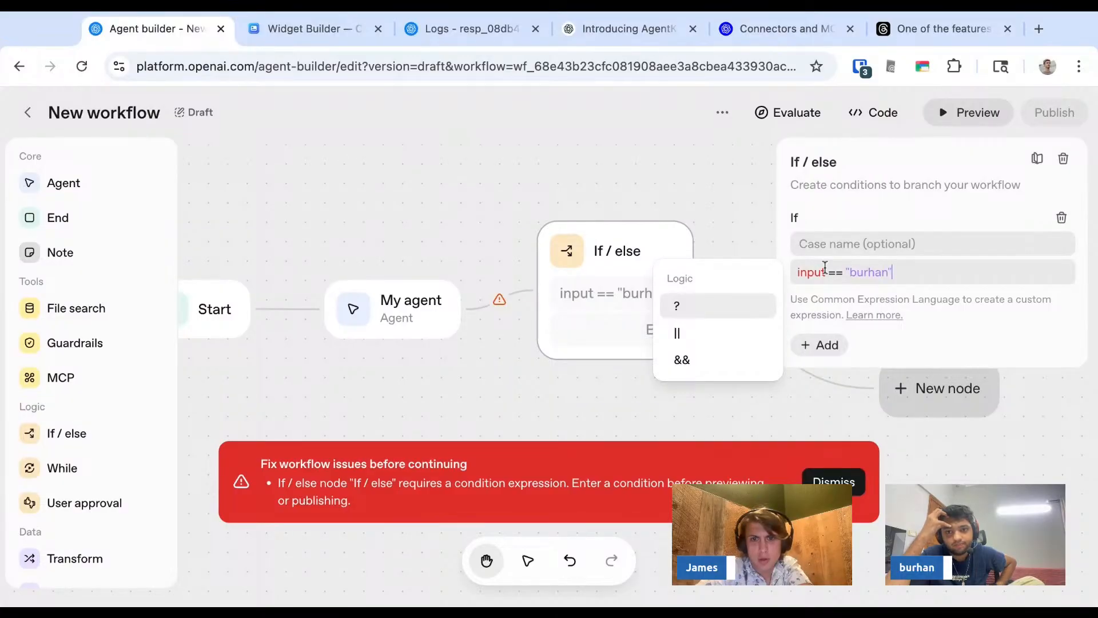
# - Inspect the flagged connection between My agent and If / else, comparing its source and target schemas with the condition
pyautogui.click(432, 302)
pyautogui.click(497, 300)
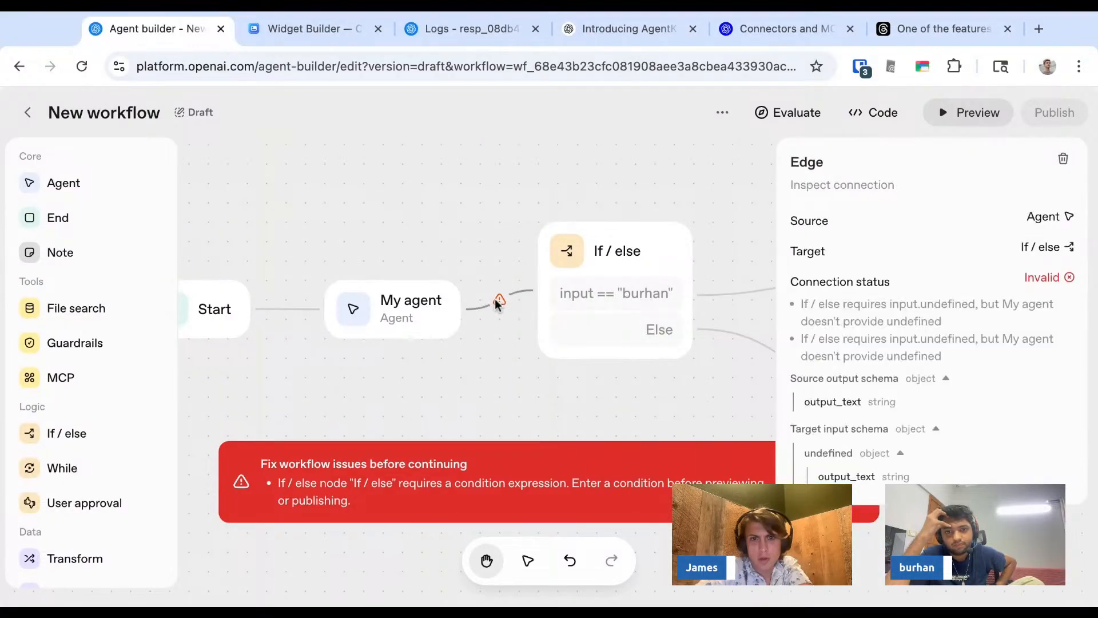
pyautogui.click(649, 266)
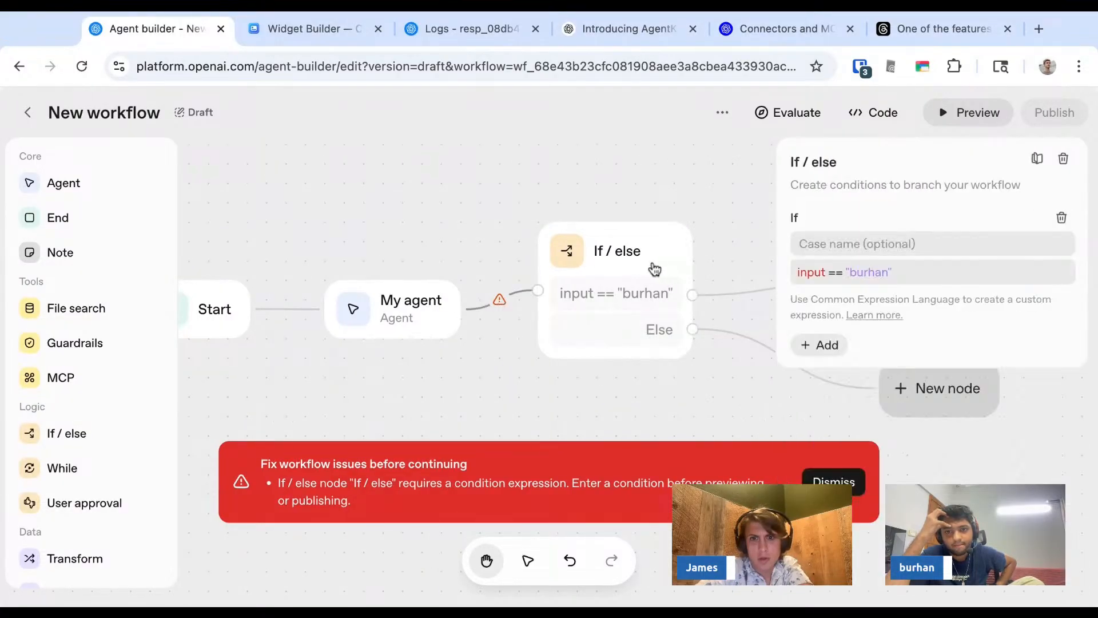
pyautogui.click(499, 304)
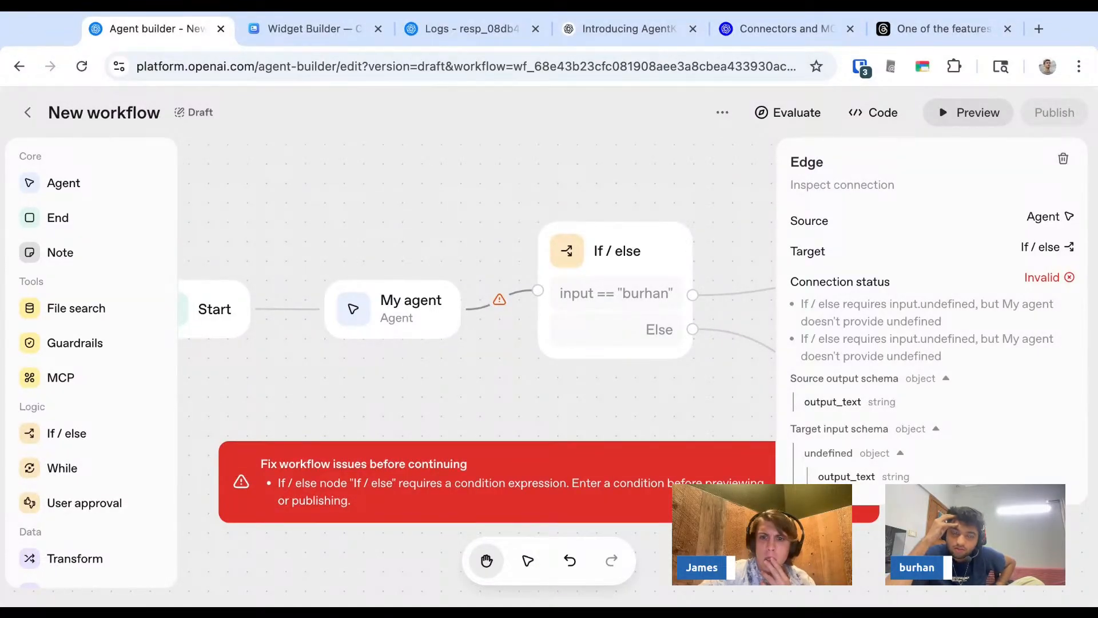
# - Clear the If / else condition to check which variables are available, and undo the clearing
pyautogui.click(615, 289)
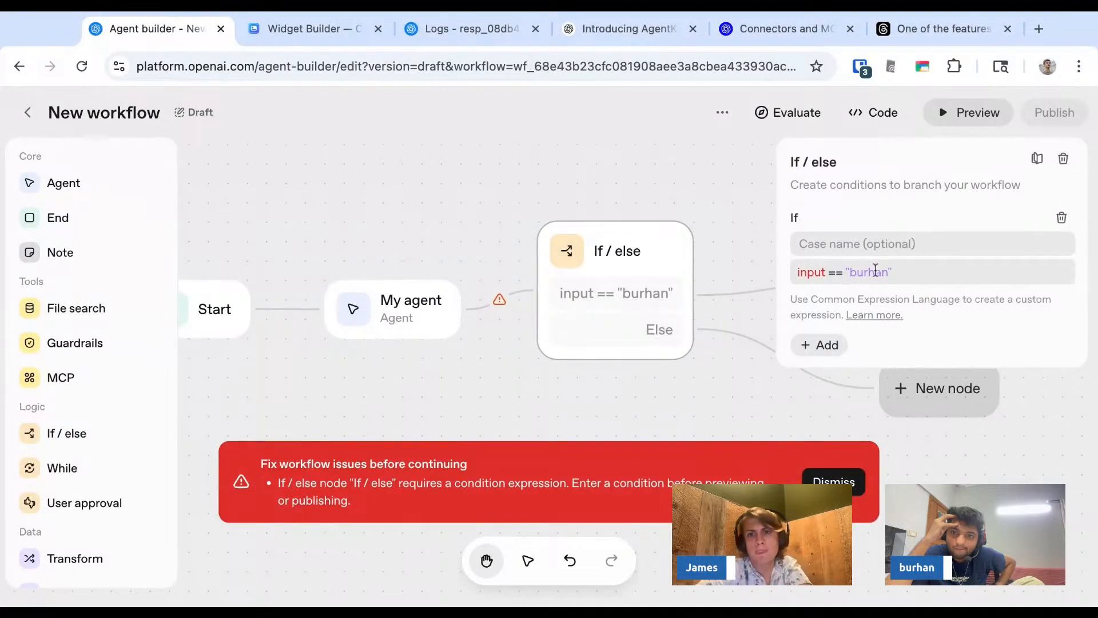
pyautogui.click(875, 271)
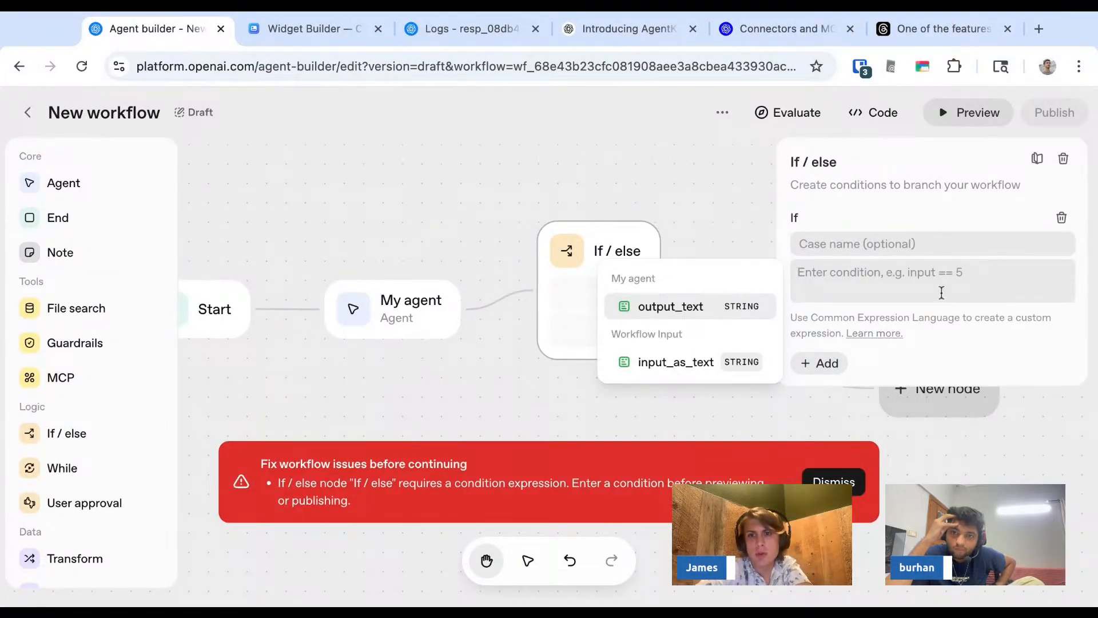
pyautogui.press('super+z')
pyautogui.press('BackSpace')
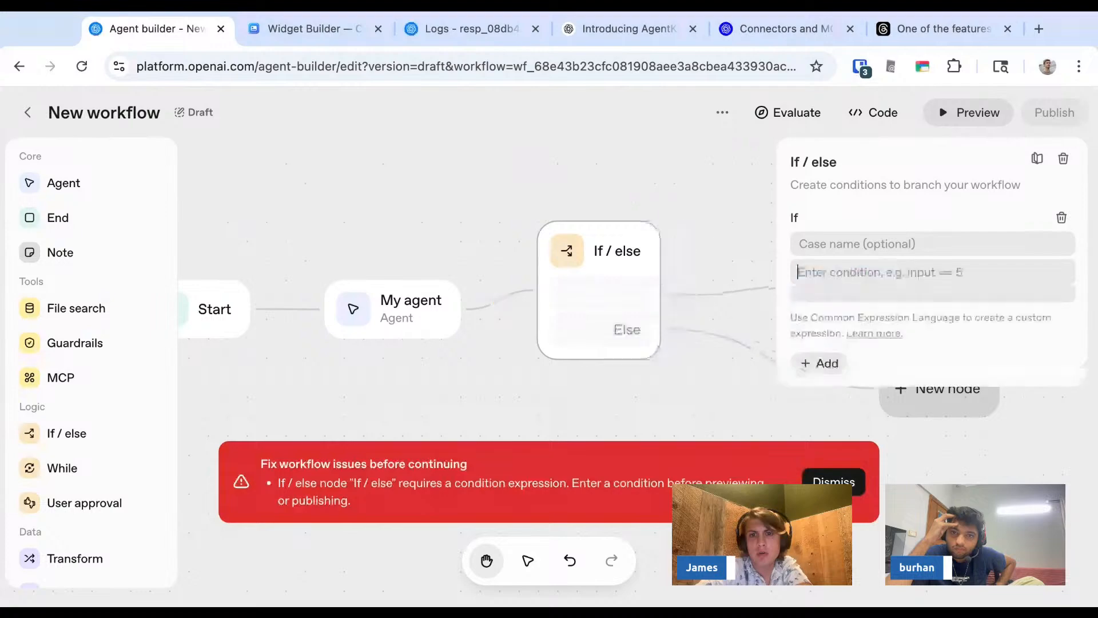
pyautogui.press('super+z')
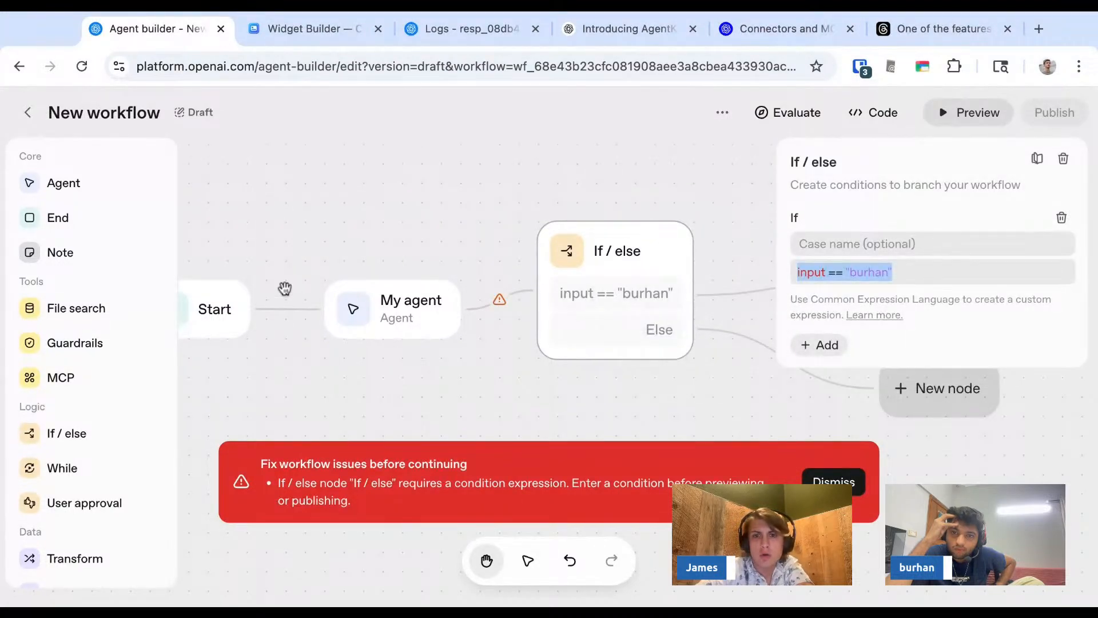
# - Set My agent's output format to JSON and compare the My agent and If / else settings
pyautogui.click(423, 304)
pyautogui.click(1067, 524)
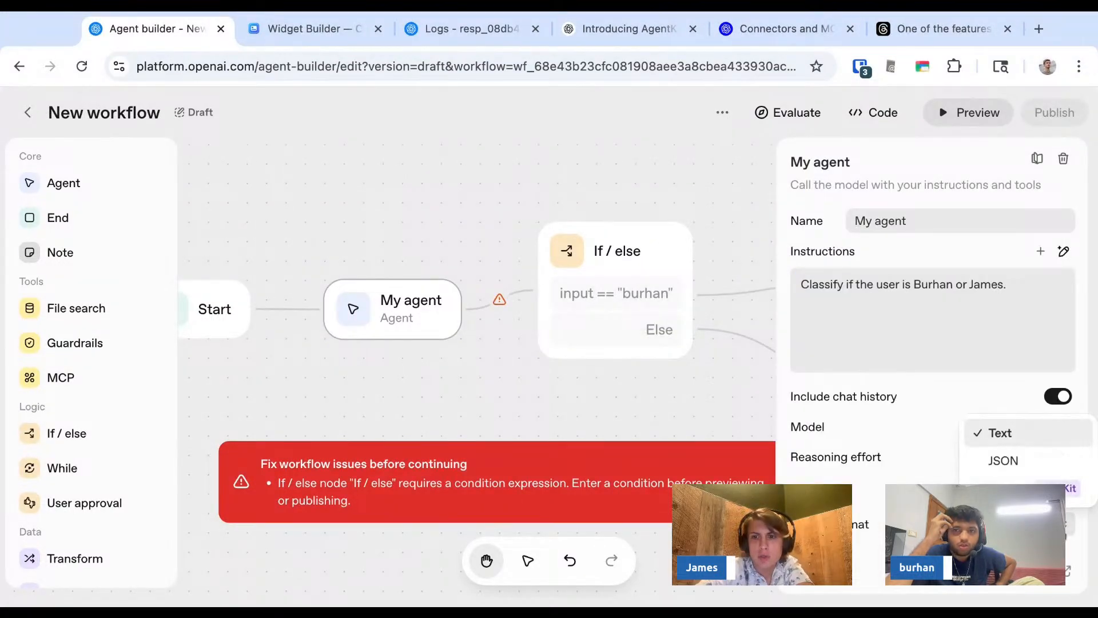
pyautogui.click(1010, 469)
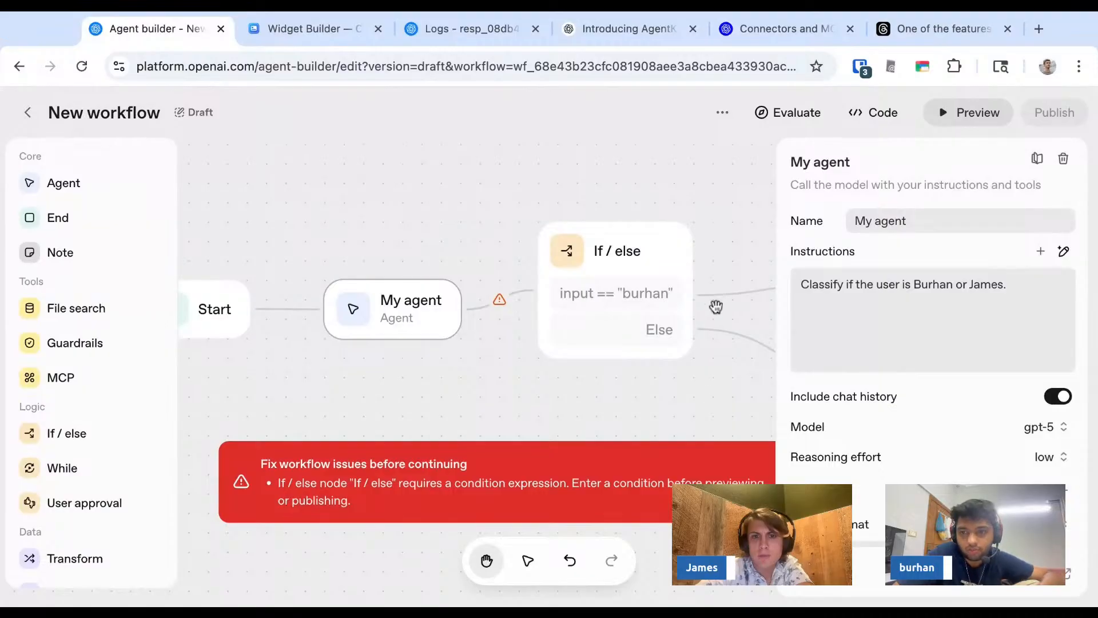
pyautogui.click(640, 253)
pyautogui.click(412, 308)
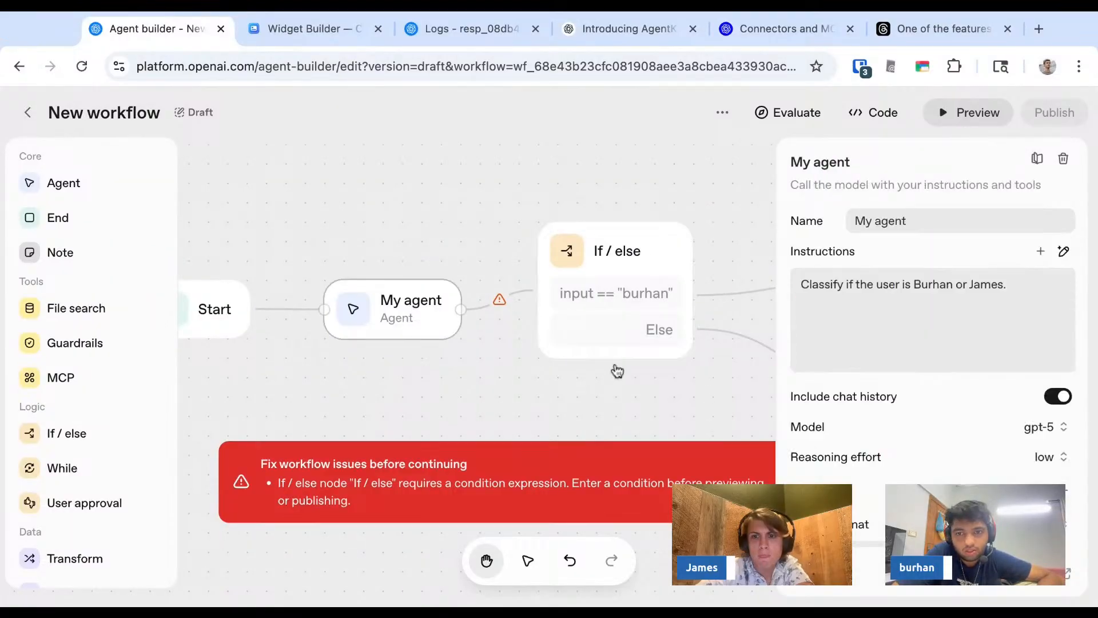
# - Replace the If / else condition with input.output_text == followed by the first host's lowercase first name in quotes
pyautogui.click(639, 255)
pyautogui.click(973, 278)
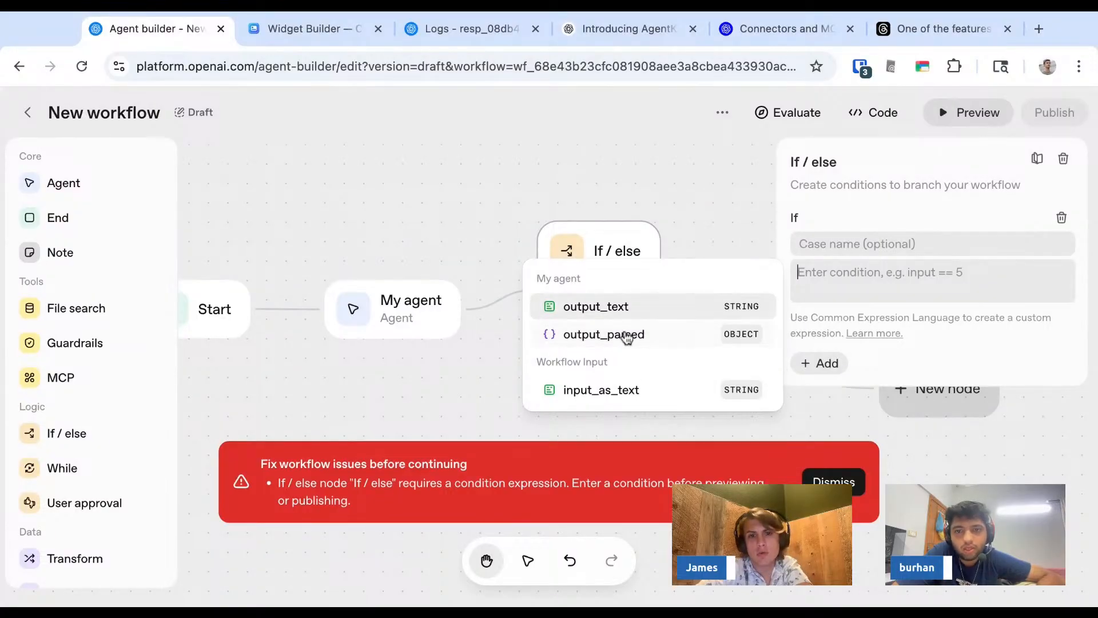
pyautogui.click(630, 311)
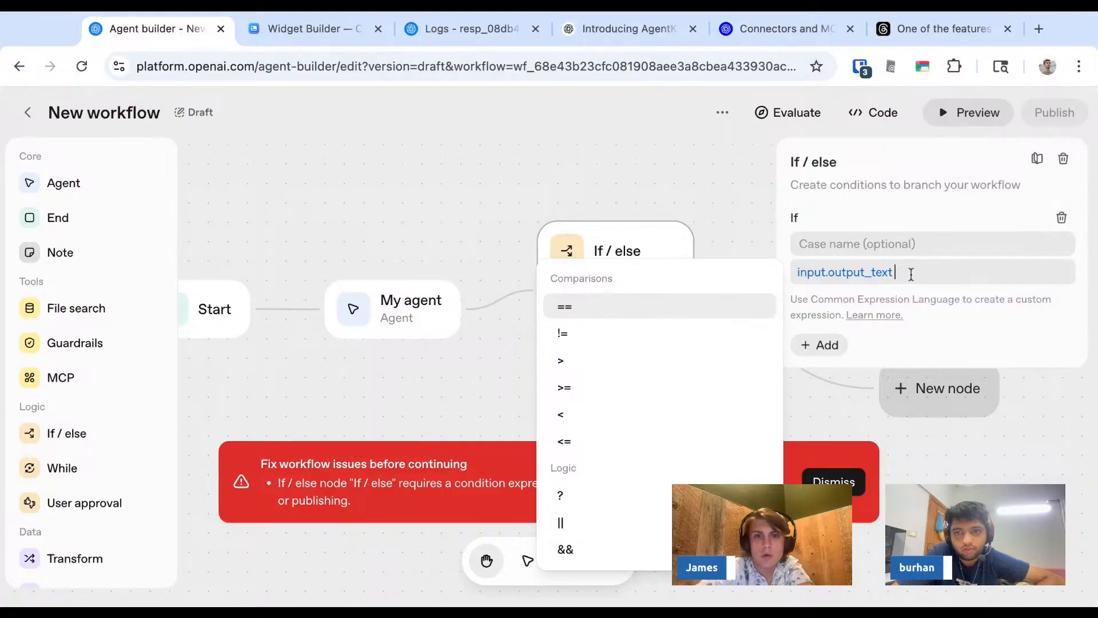
pyautogui.write('== "burhan"')
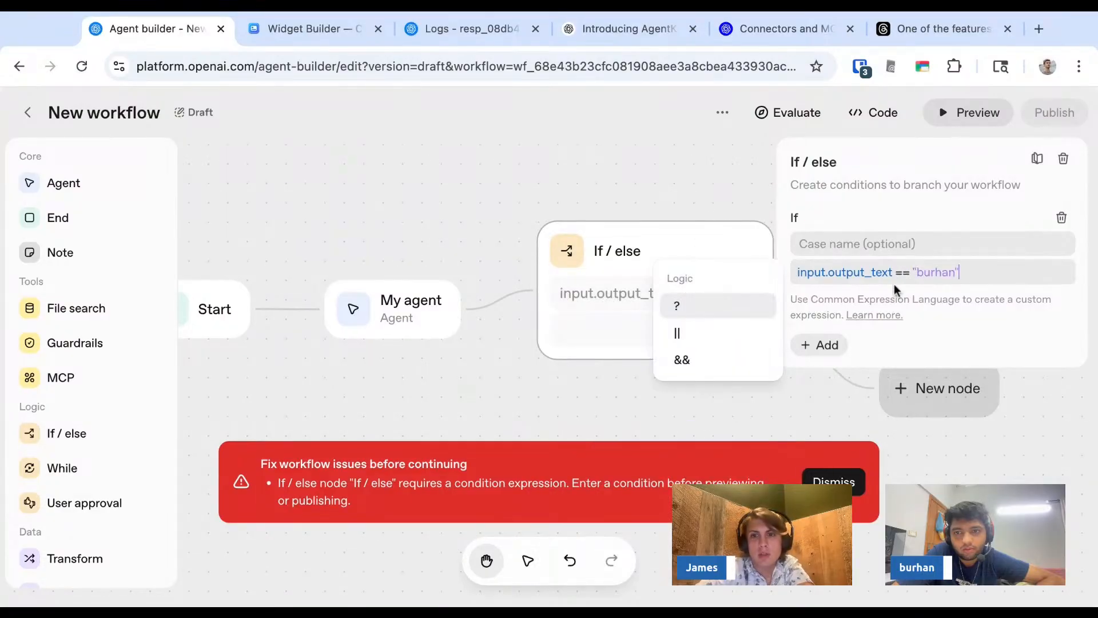
# - Set My agent's output format back to Text and review the If / else condition
pyautogui.click(383, 321)
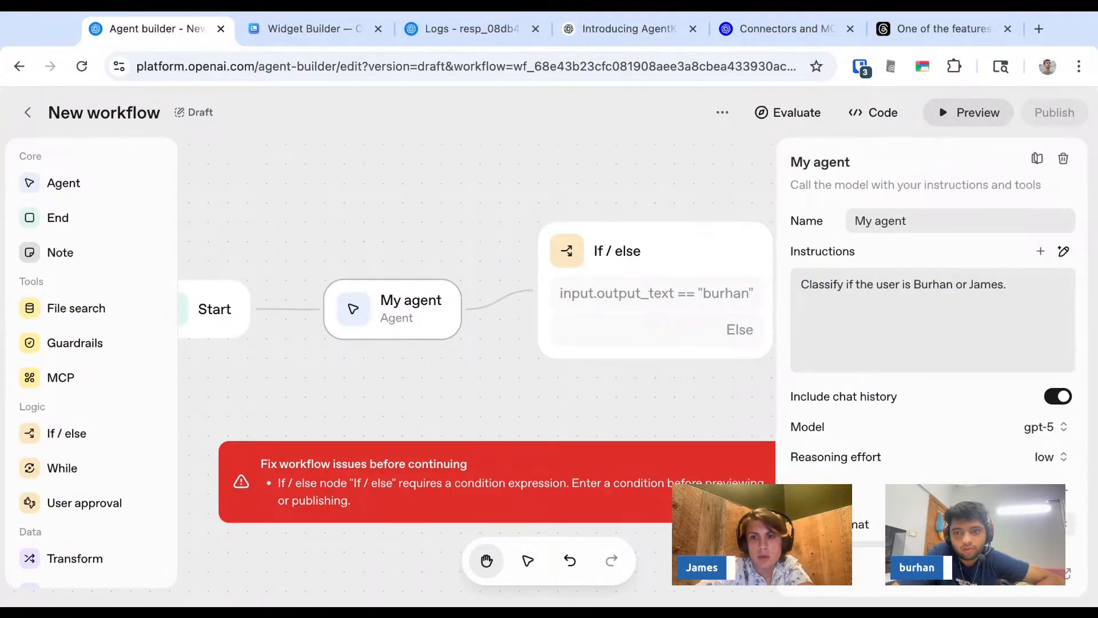
pyautogui.click(1042, 524)
pyautogui.click(1014, 439)
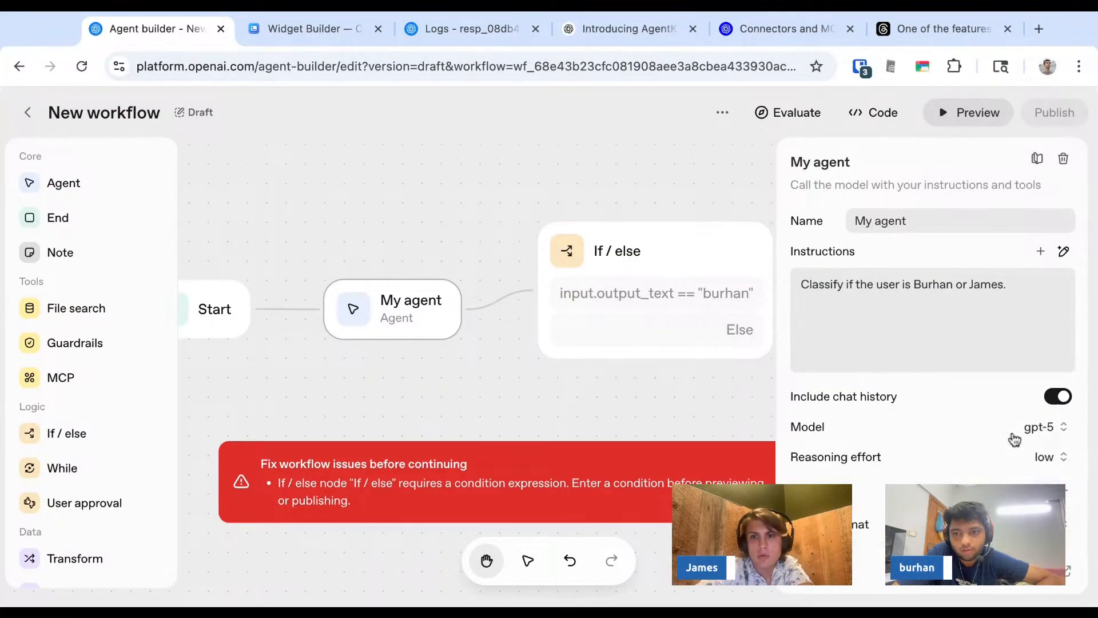
pyautogui.click(655, 263)
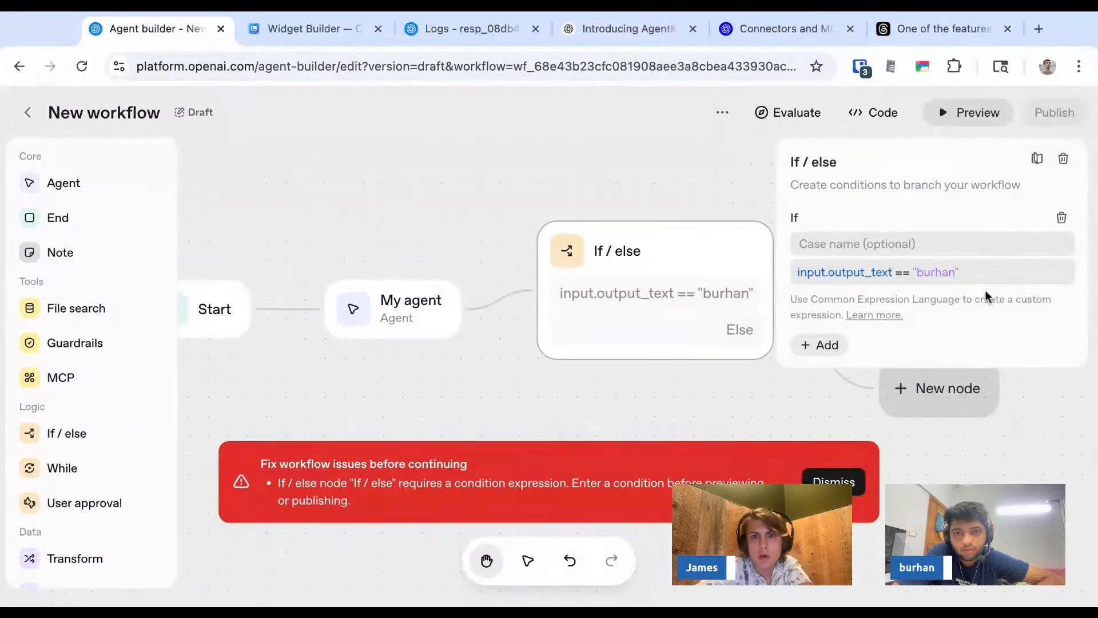
# - Replace My agent's instructions with "Return the name of the user you're chatting with in lowercase."
pyautogui.click(415, 303)
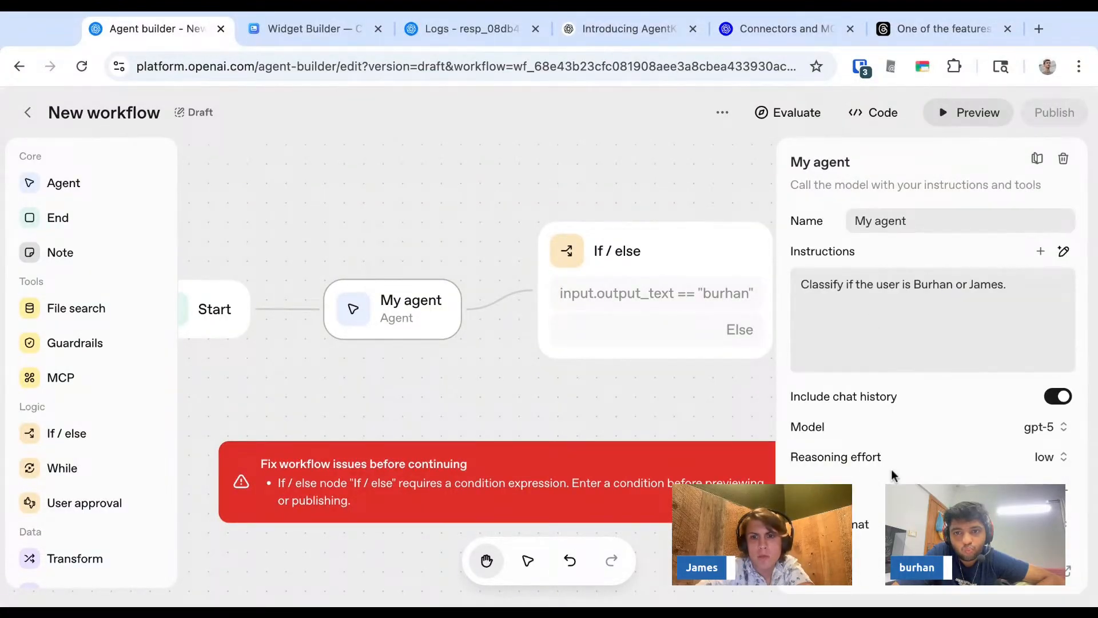
pyautogui.tripleClick(894, 286)
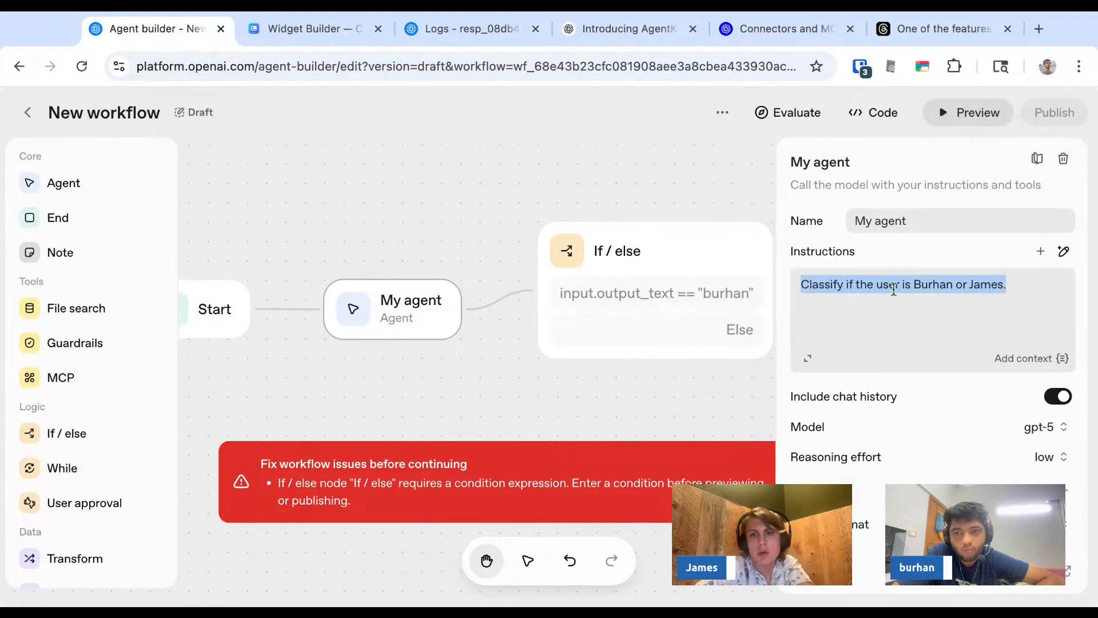
pyautogui.write('Re')
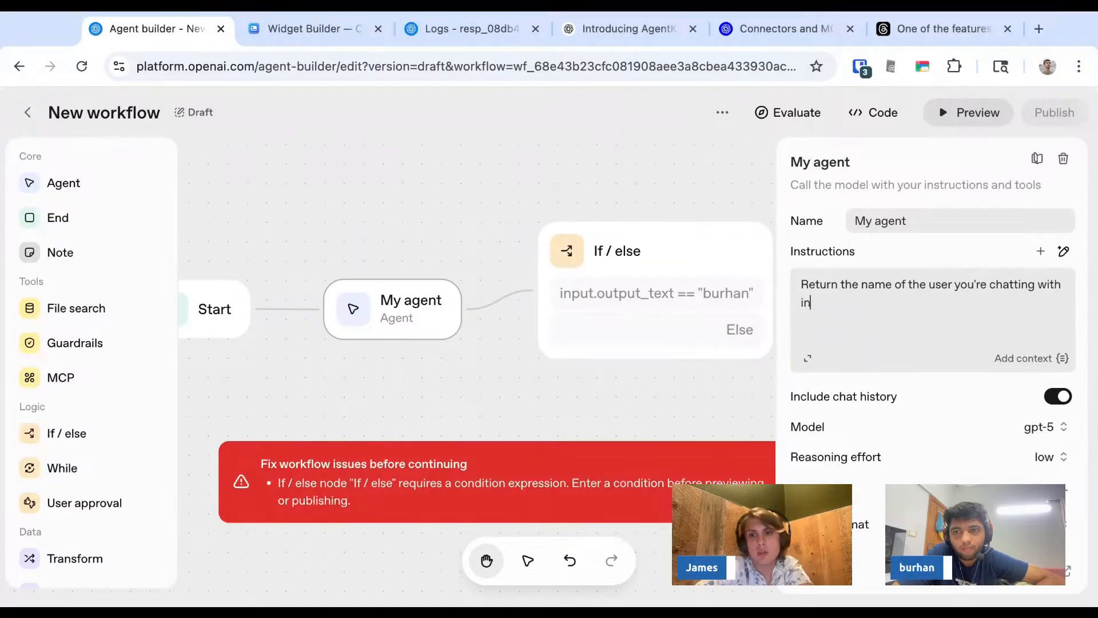
pyautogui.write('lowercase.')
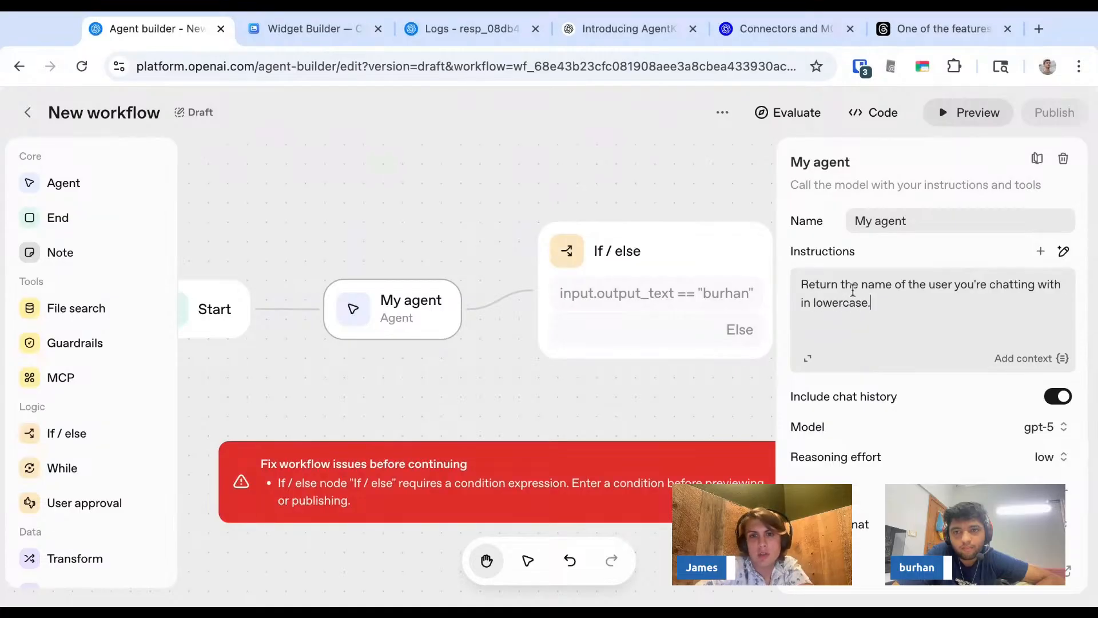
# - Move the Else branch's empty new-node placeholder closer to the If / else node
pyautogui.click(680, 263)
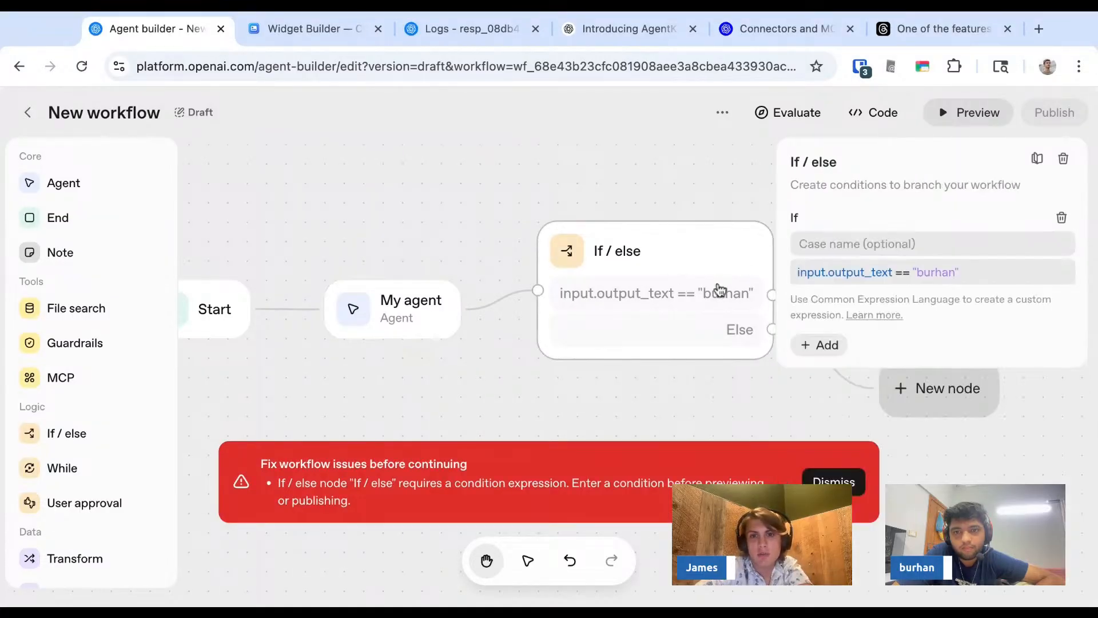
pyautogui.click(748, 398)
pyautogui.click(880, 287)
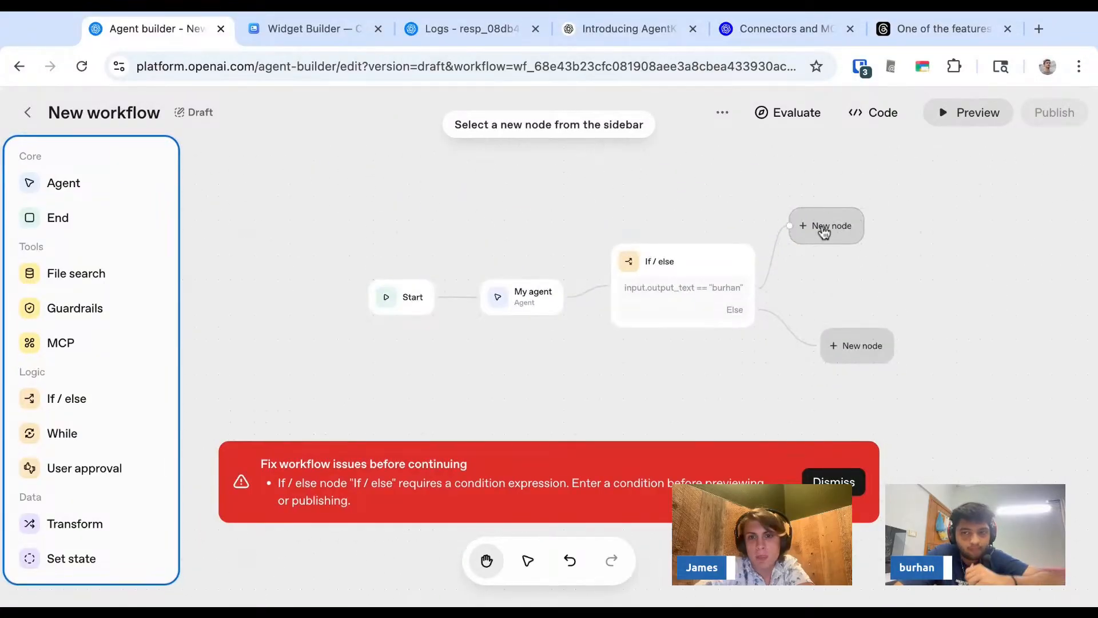
pyautogui.moveTo(860, 350); pyautogui.dragTo(821, 351)
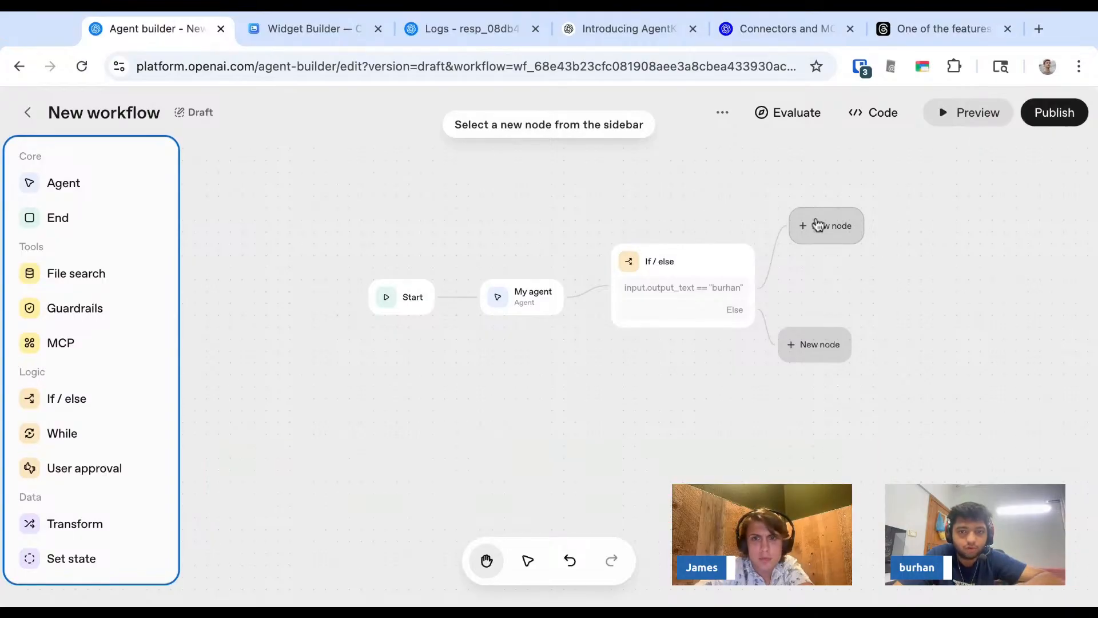
# - Add an Agent node with instructions to teach the first host how to code (in Urdu)
pyautogui.click(80, 182)
pyautogui.click(885, 265)
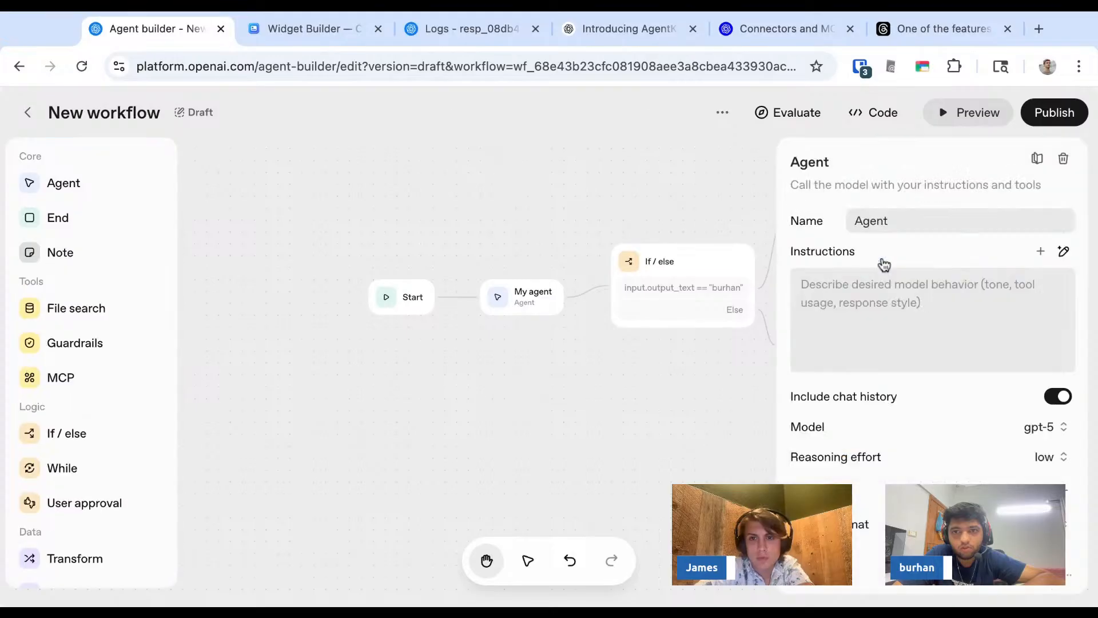
pyautogui.click(870, 309)
pyautogui.write('Teach Burhan how to code (in Urdu')
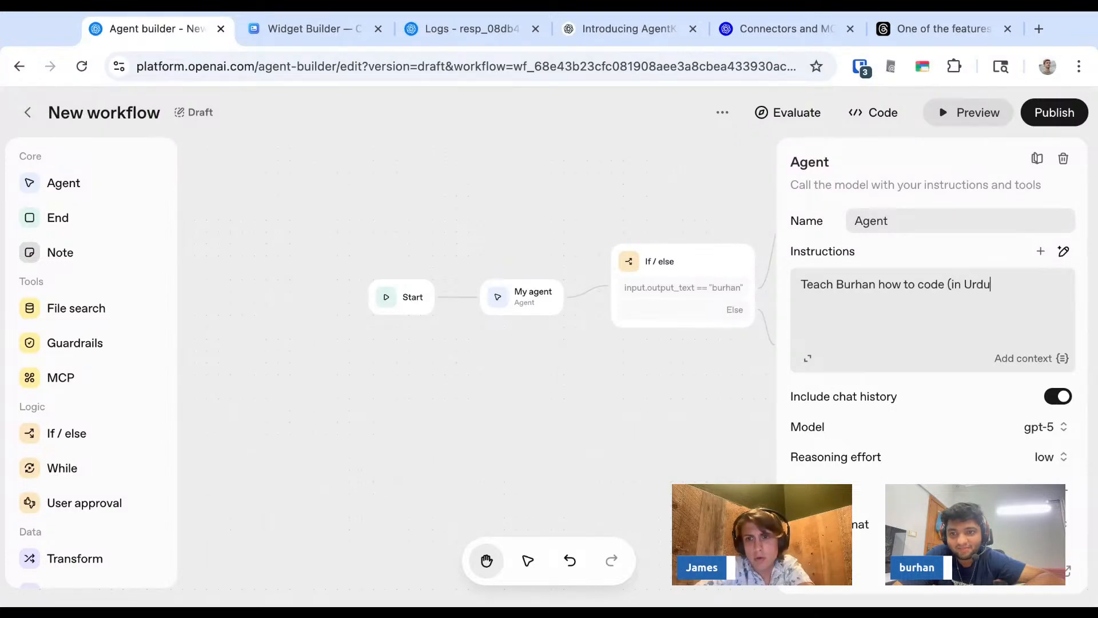
pyautogui.click(731, 430)
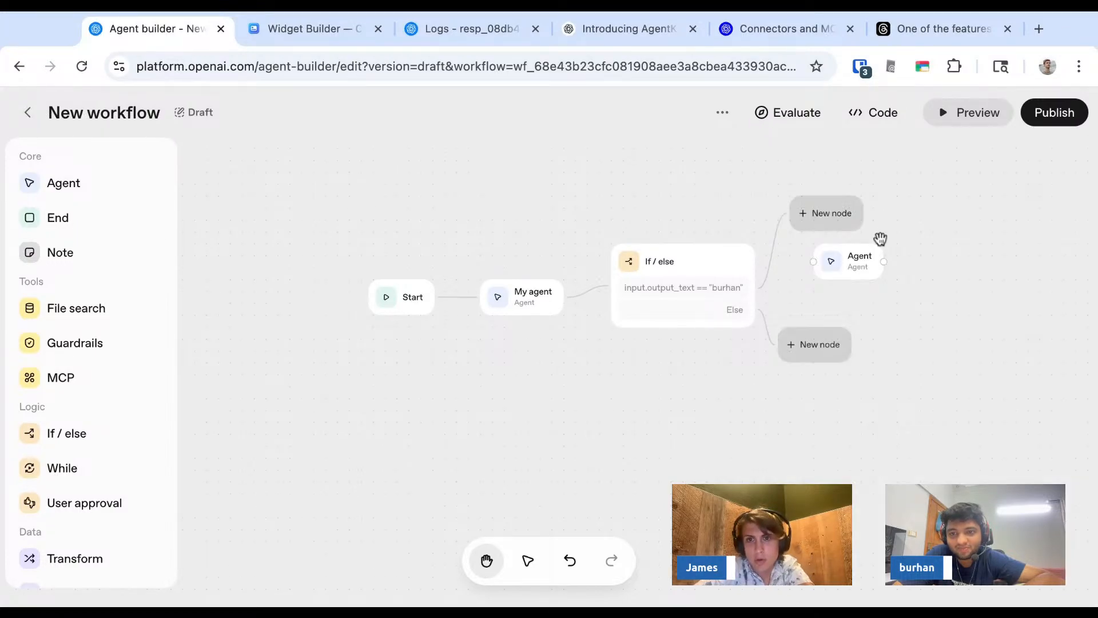
# - Move the unconnected Agent node to just above the If branch's new-node placeholder
pyautogui.click(854, 272)
pyautogui.moveTo(850, 269); pyautogui.dragTo(729, 385)
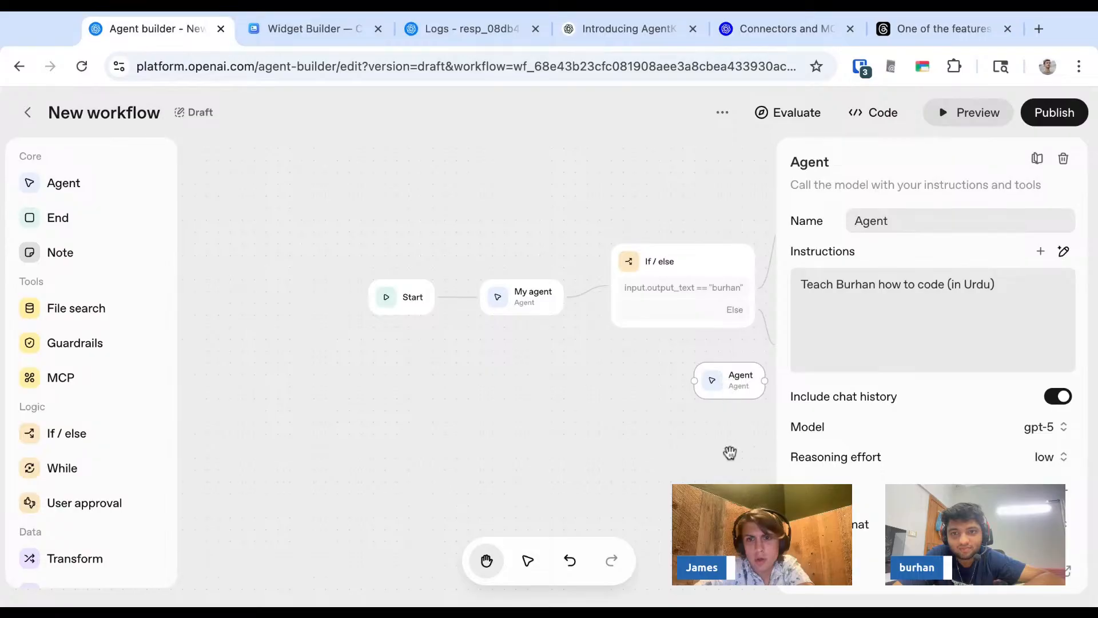
pyautogui.click(764, 359)
pyautogui.click(740, 382)
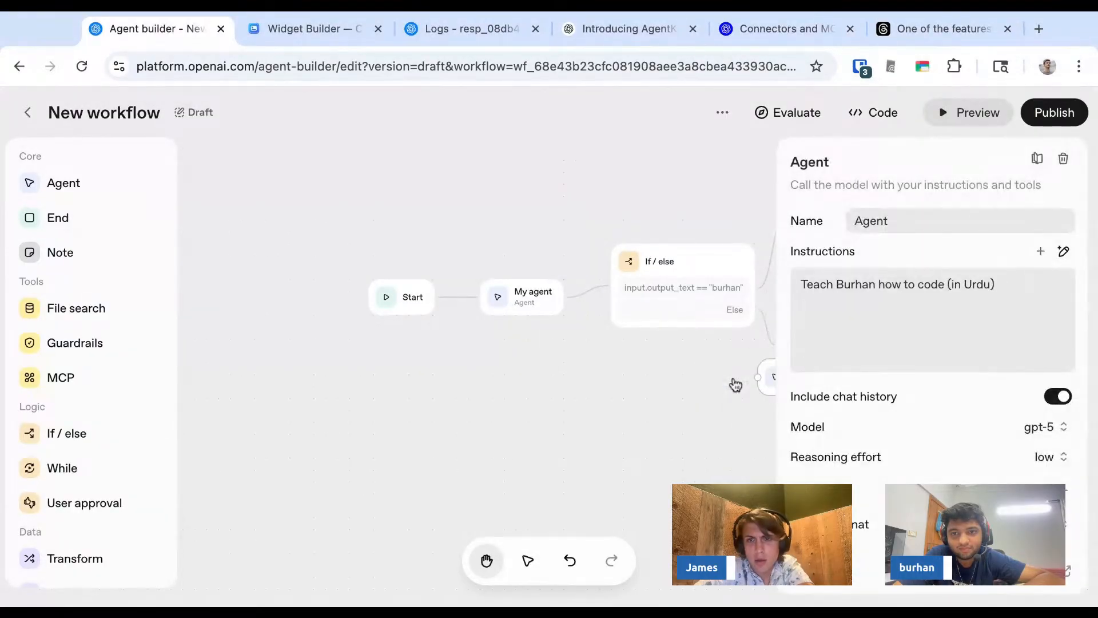
pyautogui.hscroll(4, 686, 359)
pyautogui.scroll(1, 686, 359)
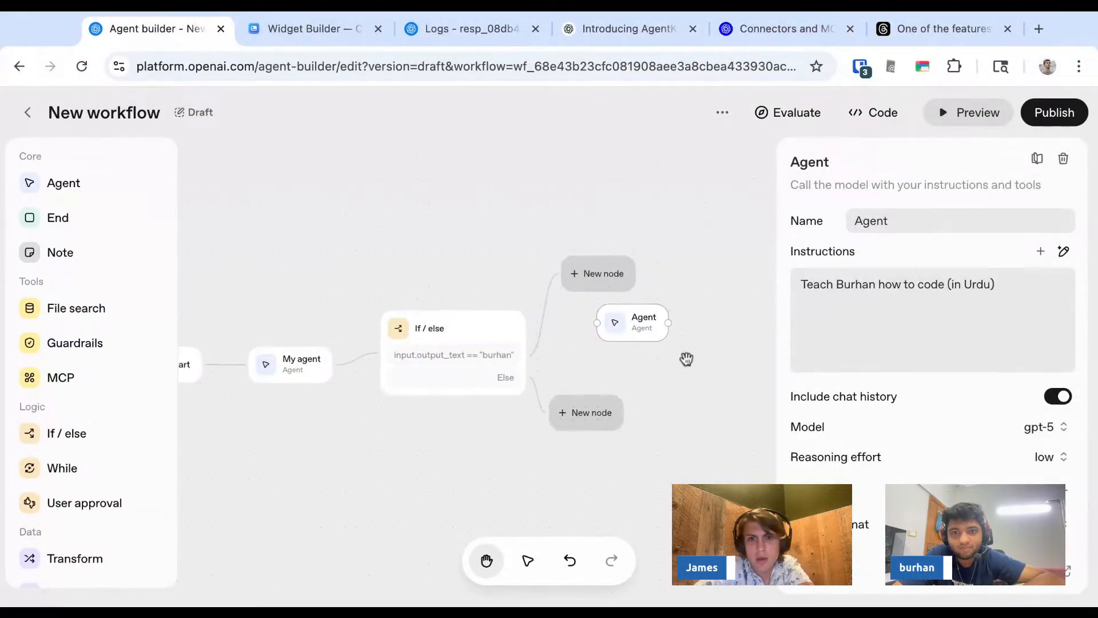
pyautogui.scroll(5, 593, 303)
pyautogui.moveTo(657, 345); pyautogui.dragTo(598, 261)
# - Fill the If branch's placeholder with an Agent node and copy the unconnected Agent's instructions
pyautogui.click(570, 257)
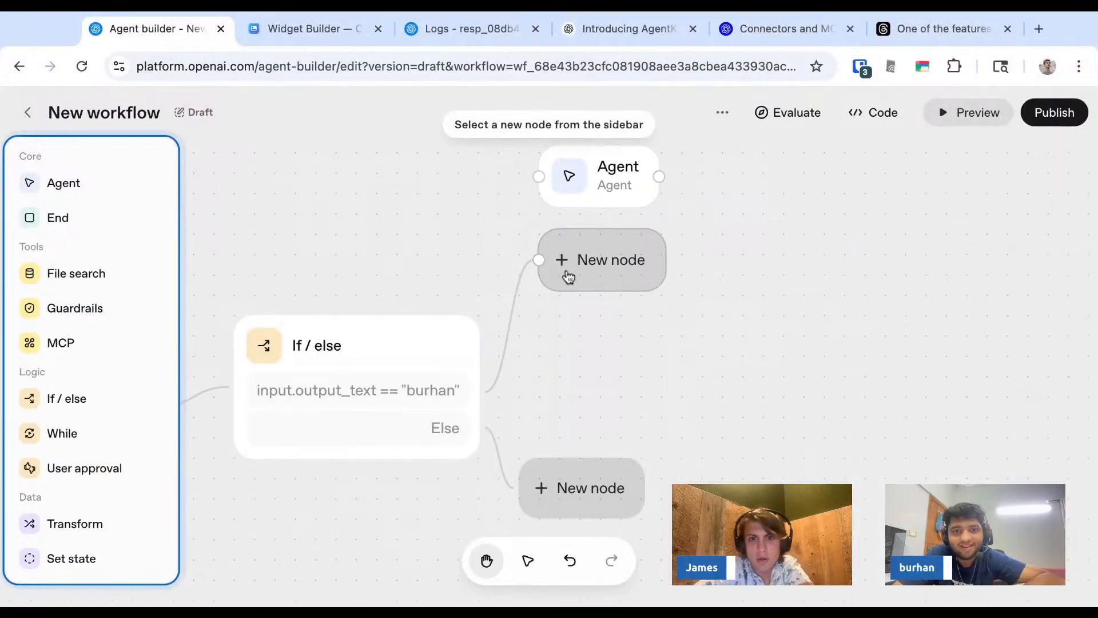
pyautogui.click(81, 183)
pyautogui.click(610, 177)
pyautogui.hotkey('ctrl', 'a')
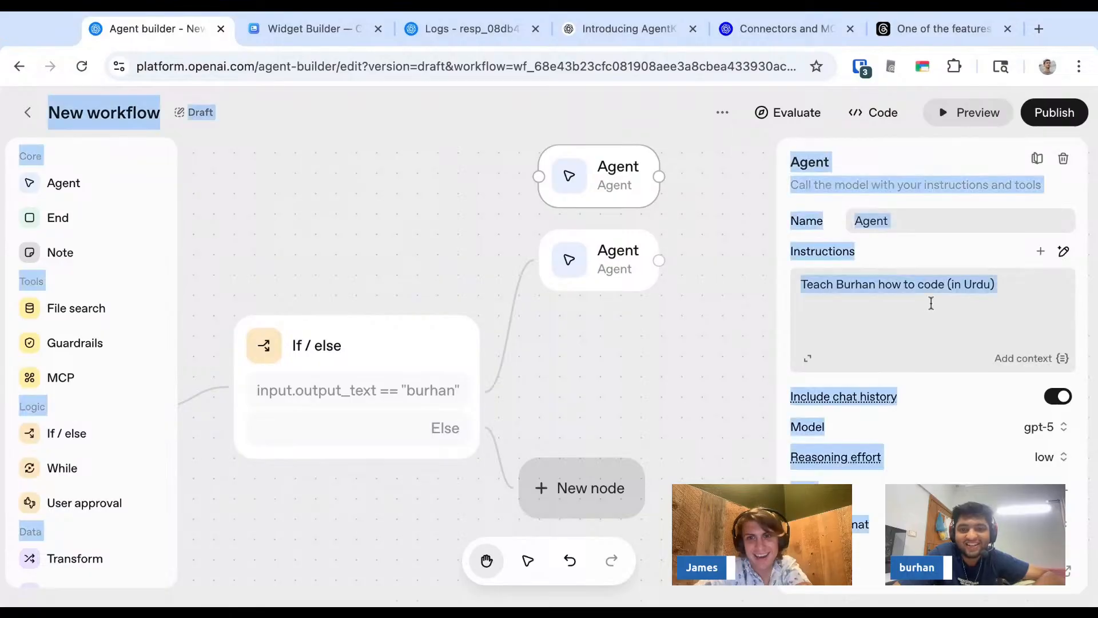
pyautogui.click(990, 286)
pyautogui.hotkey('ctrl', 'a')
pyautogui.hotkey('ctrl', 'c')
# - Delete the unconnected Agent node and paste its instructions into the If branch's Agent
pyautogui.click(608, 166)
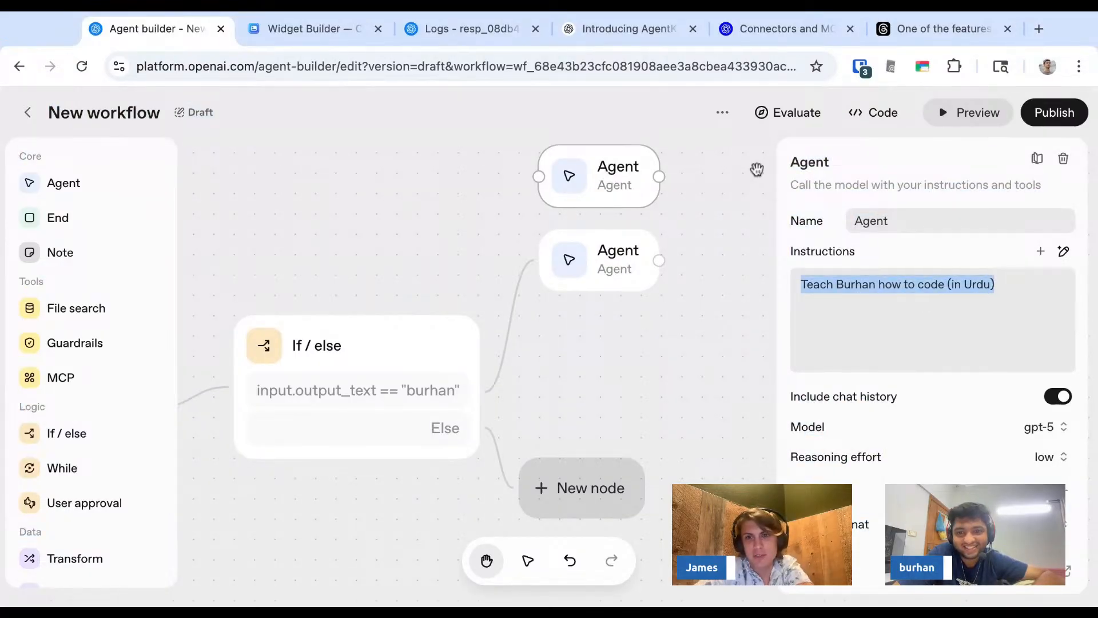
pyautogui.click(1063, 160)
pyautogui.click(610, 261)
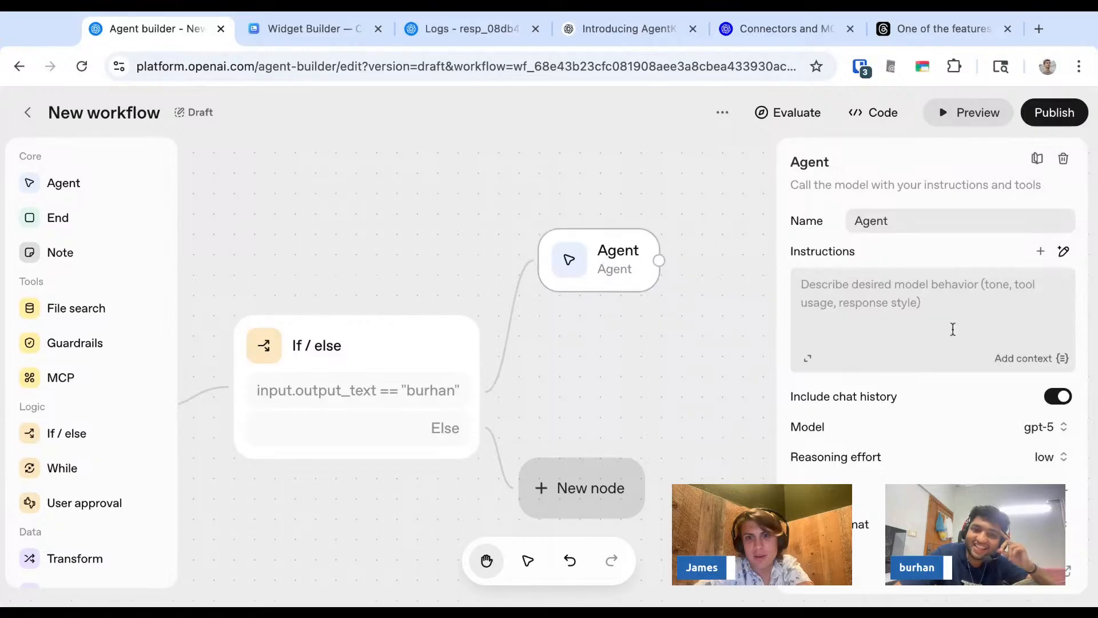
pyautogui.click(951, 326)
pyautogui.hotkey('ctrl', 'v')
# - Add an Agent node to the Else branch with the instructions "Ask the user for his McDonald's order."
pyautogui.click(586, 474)
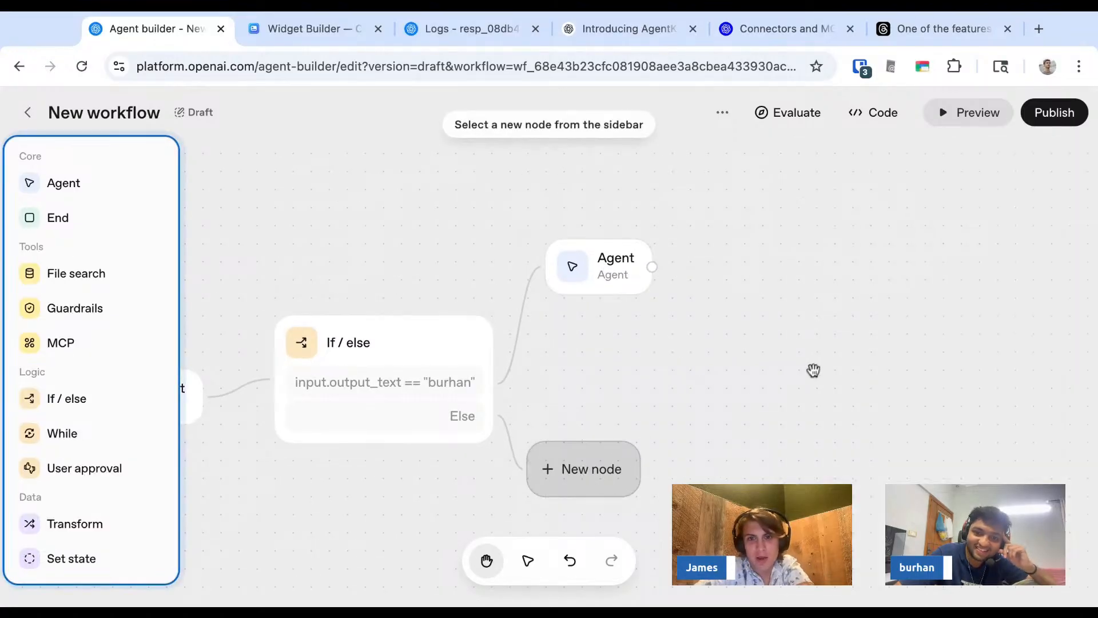
pyautogui.click(110, 182)
pyautogui.click(836, 290)
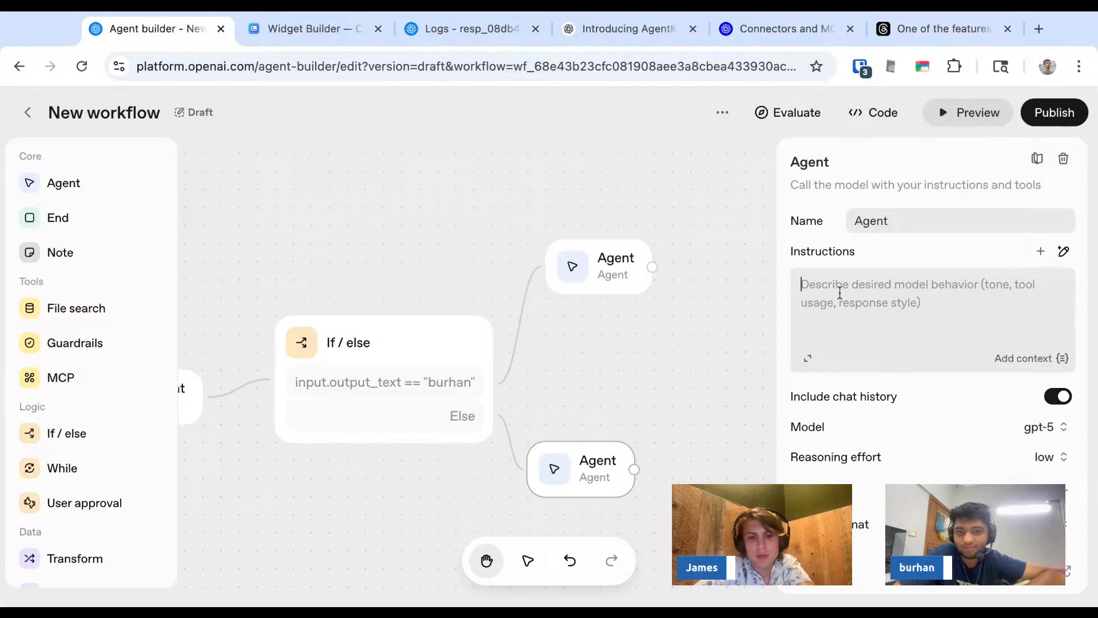
pyautogui.write('As')
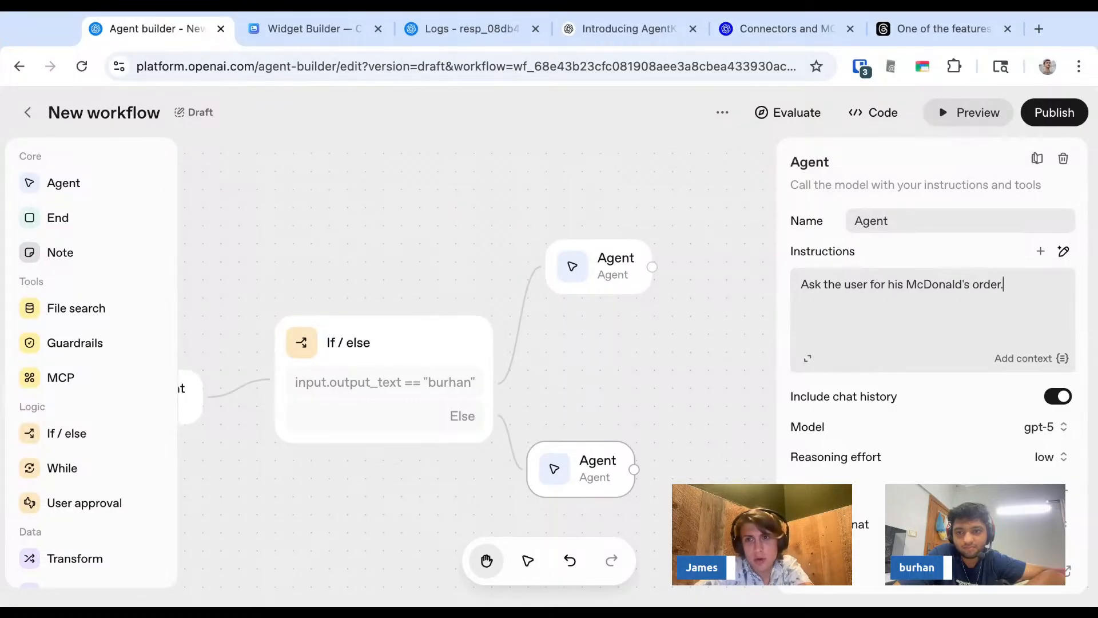
# - Preview the workflow with the message "Hi!", and test it in a new chat as the second host, including "I'm on a diet."
pyautogui.click(991, 112)
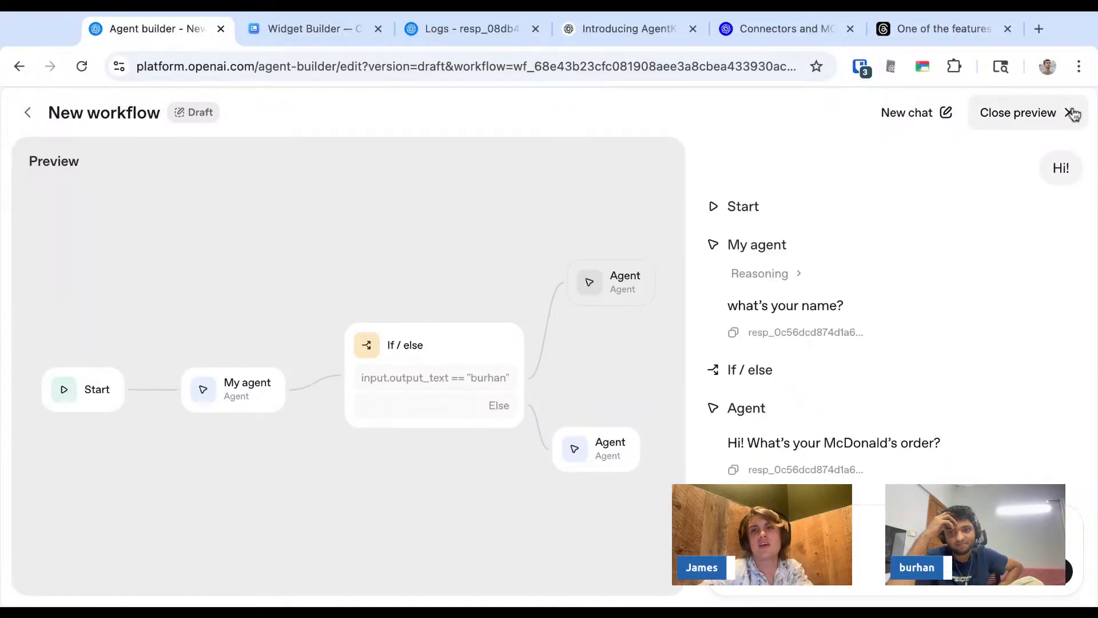
pyautogui.click(950, 121)
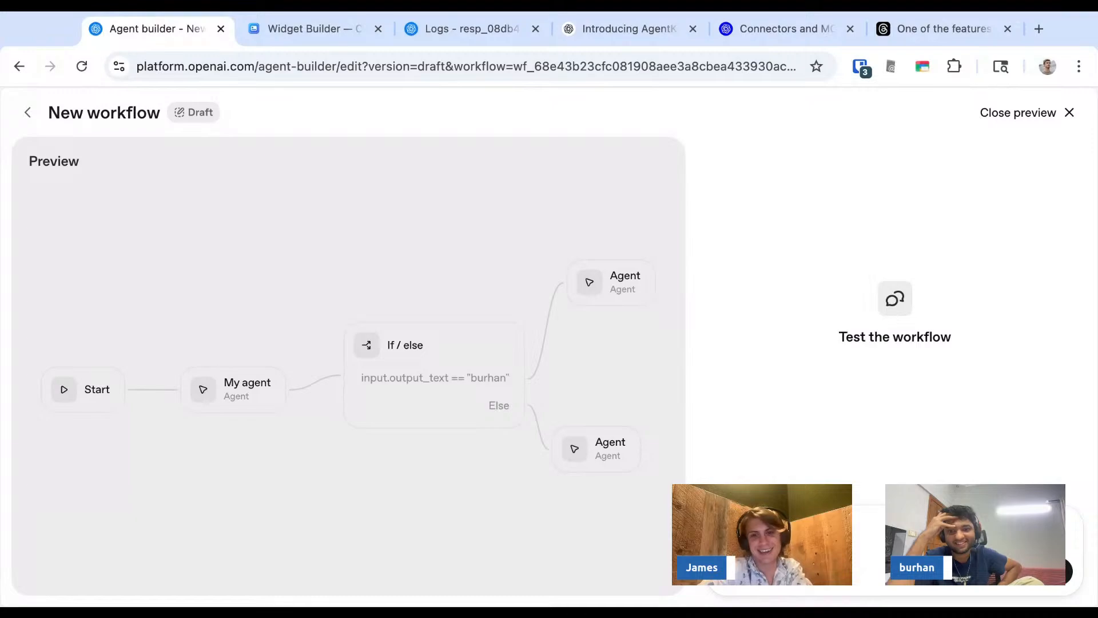
pyautogui.press('Return')
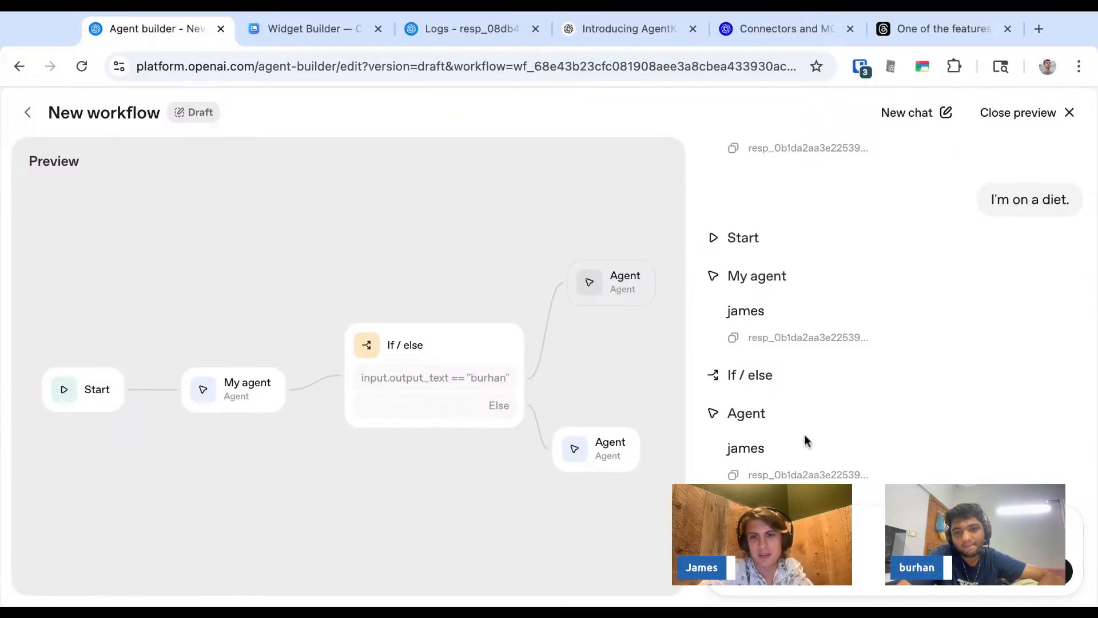
# - Test the workflow in a new chat by introducing yourself as the first host in capitals, and open the final Agent's response log
pyautogui.click(901, 119)
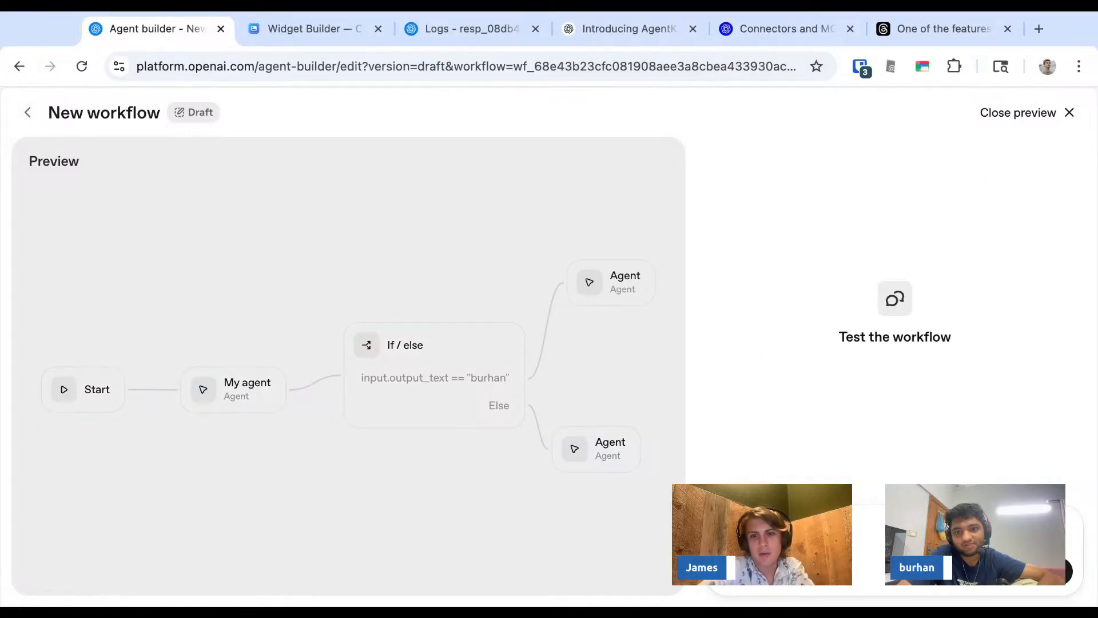
pyautogui.press('Return')
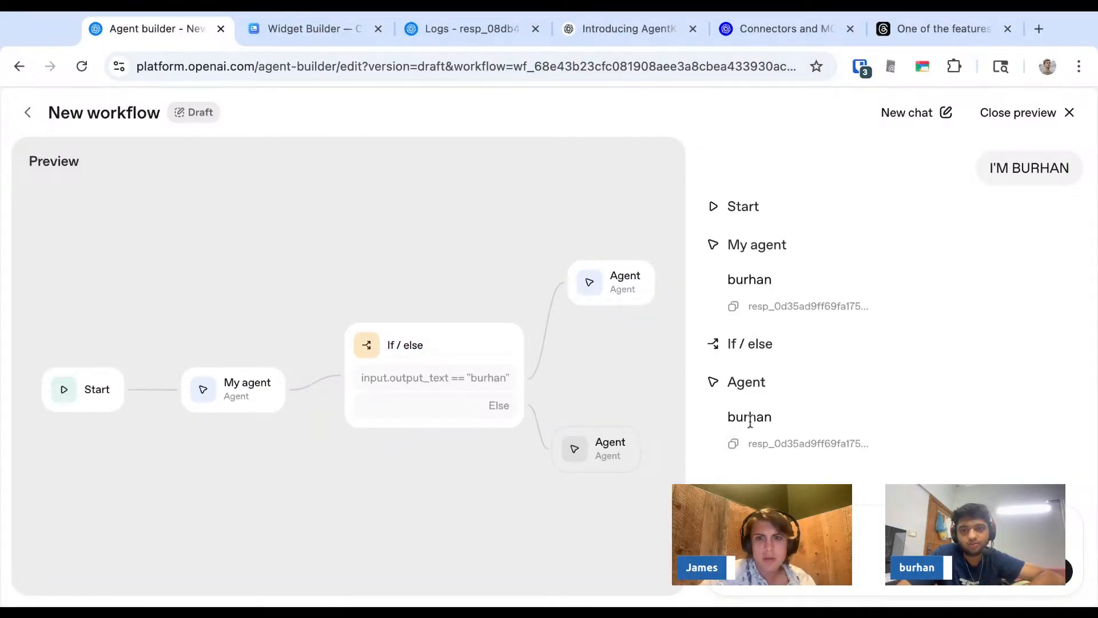
pyautogui.click(760, 444)
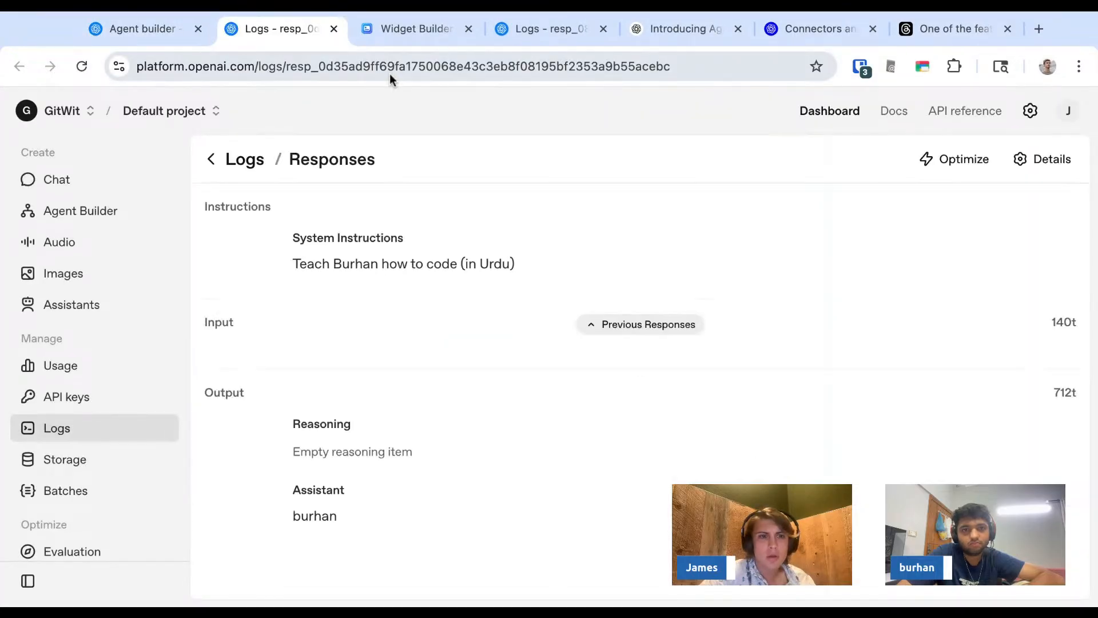
# - Examine the response log's system instructions and output, and expand the previous responses to read the full input passed to the Agent
pyautogui.tripleClick(384, 265)
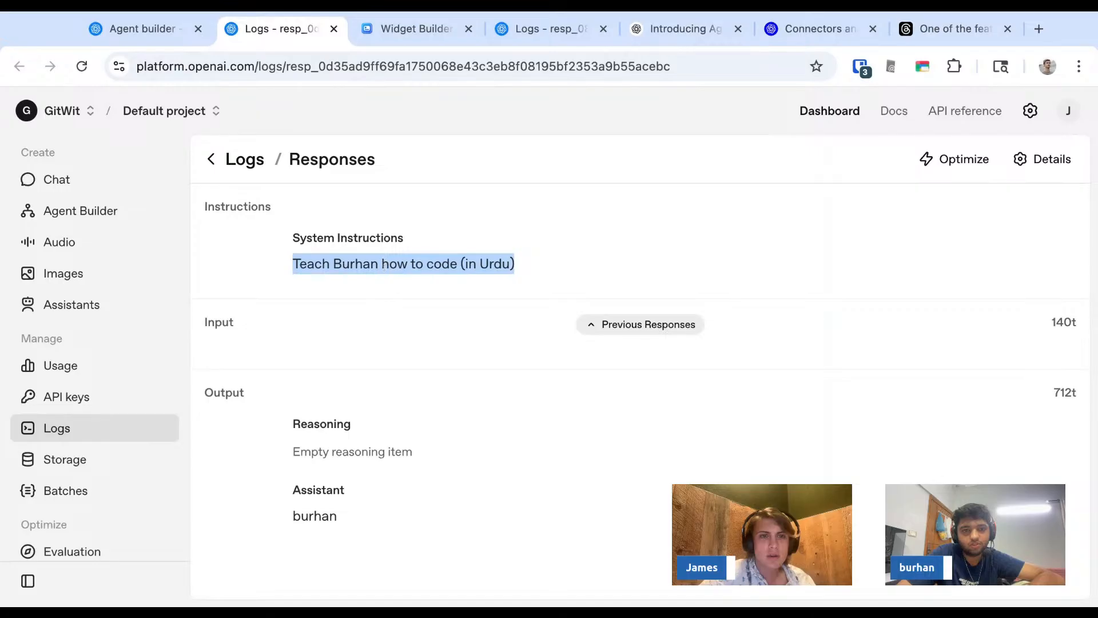
pyautogui.tripleClick(352, 455)
pyautogui.tripleClick(323, 518)
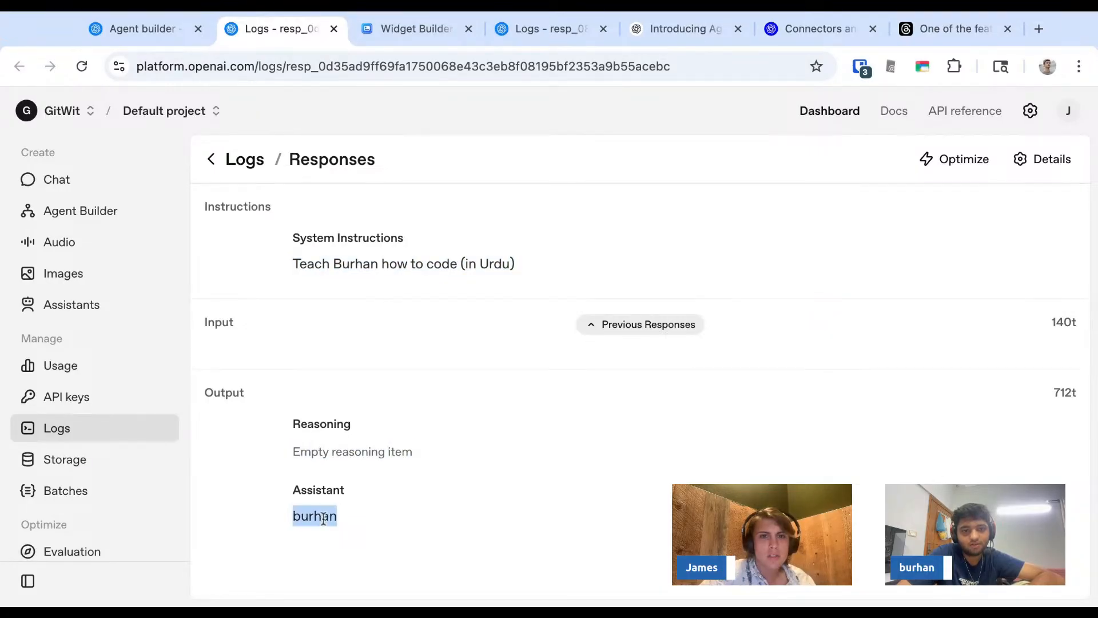
pyautogui.click(644, 337)
pyautogui.scroll(-1, 444, 404)
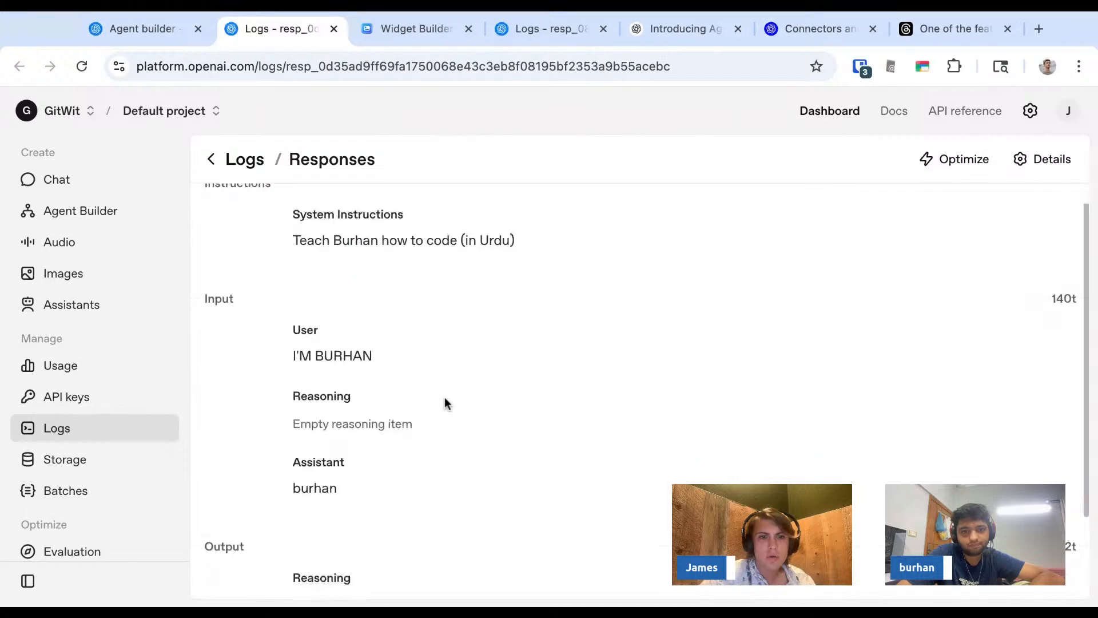
pyautogui.scroll(-2, 445, 404)
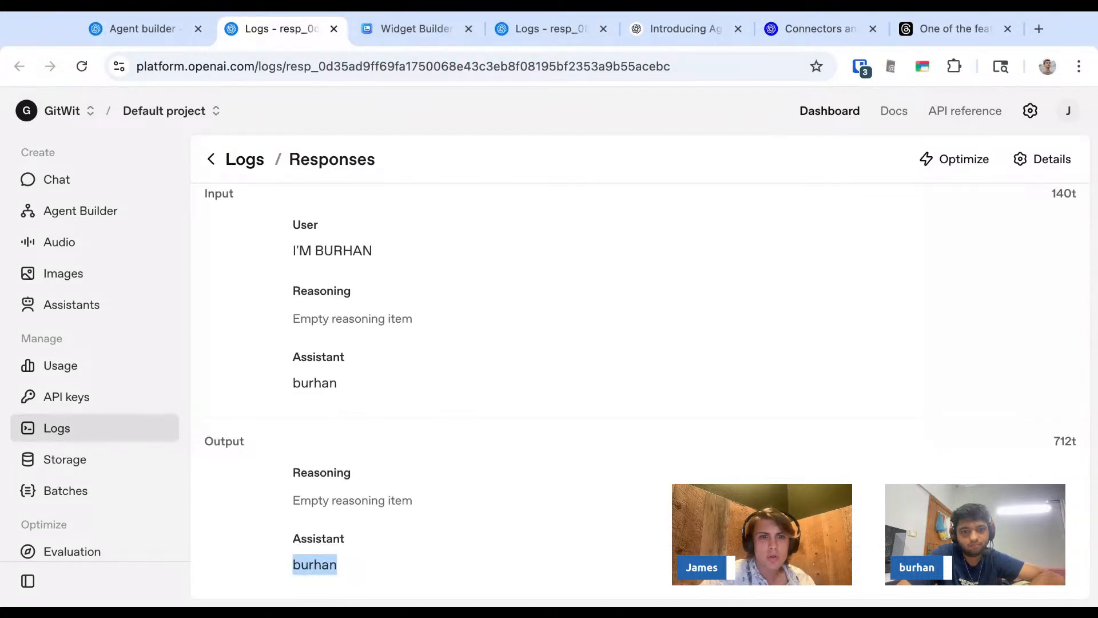
pyautogui.tripleClick(314, 383)
pyautogui.tripleClick(314, 322)
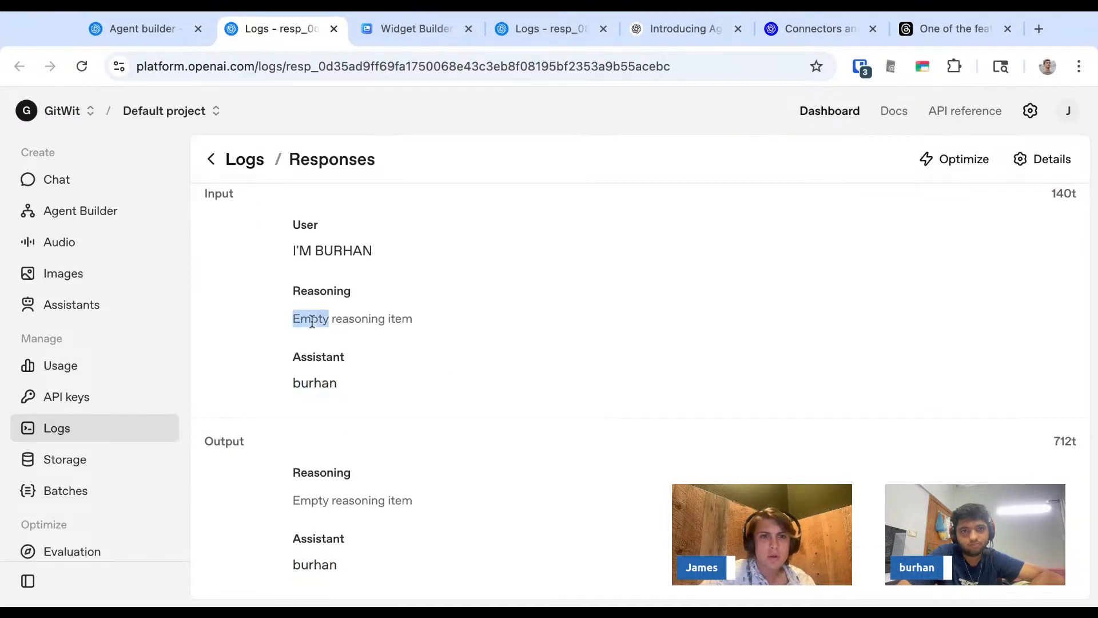
pyautogui.click(354, 325)
pyautogui.scroll(2, 314, 300)
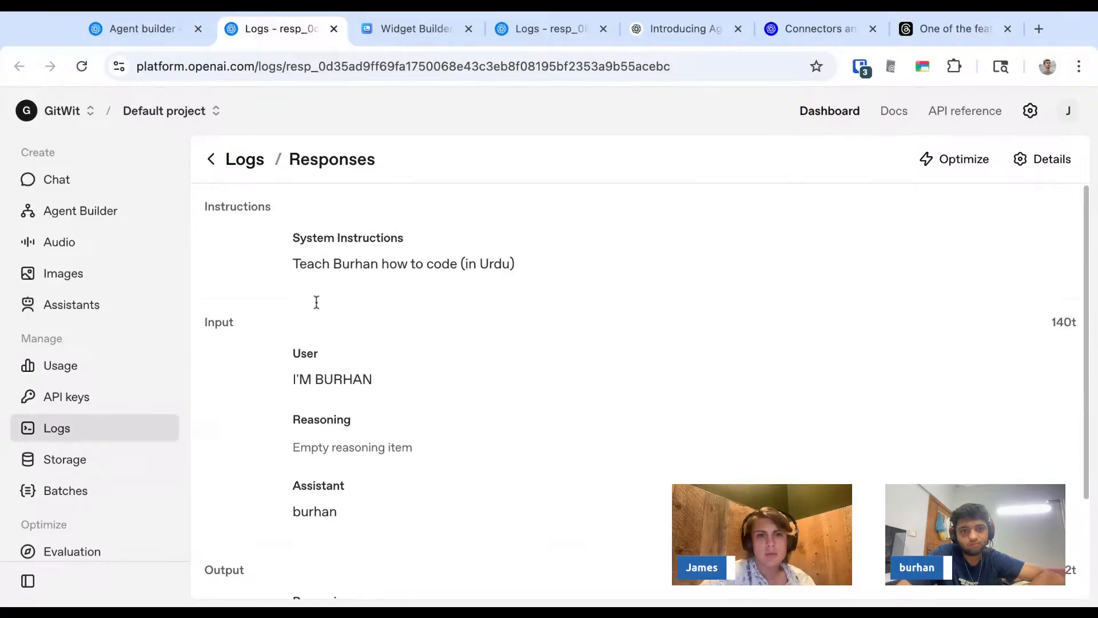
pyautogui.scroll(-2, 315, 300)
# - Compare the workflow preview with the log's system instructions, user message and earlier assistant reply, and return to the preview
pyautogui.click(166, 36)
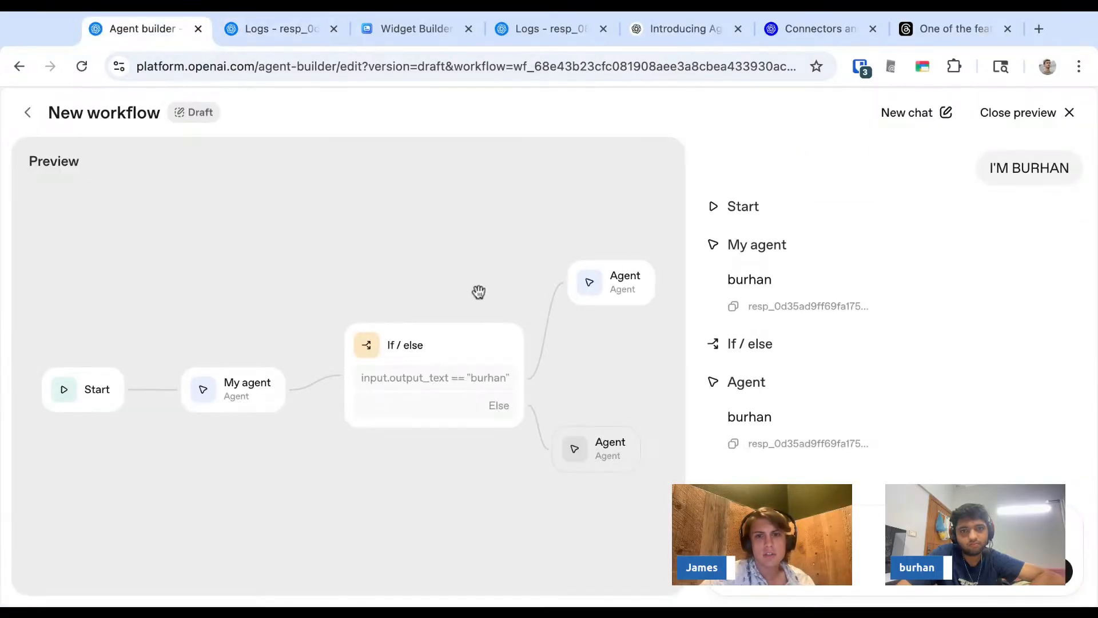
pyautogui.hscroll(2, 598, 350)
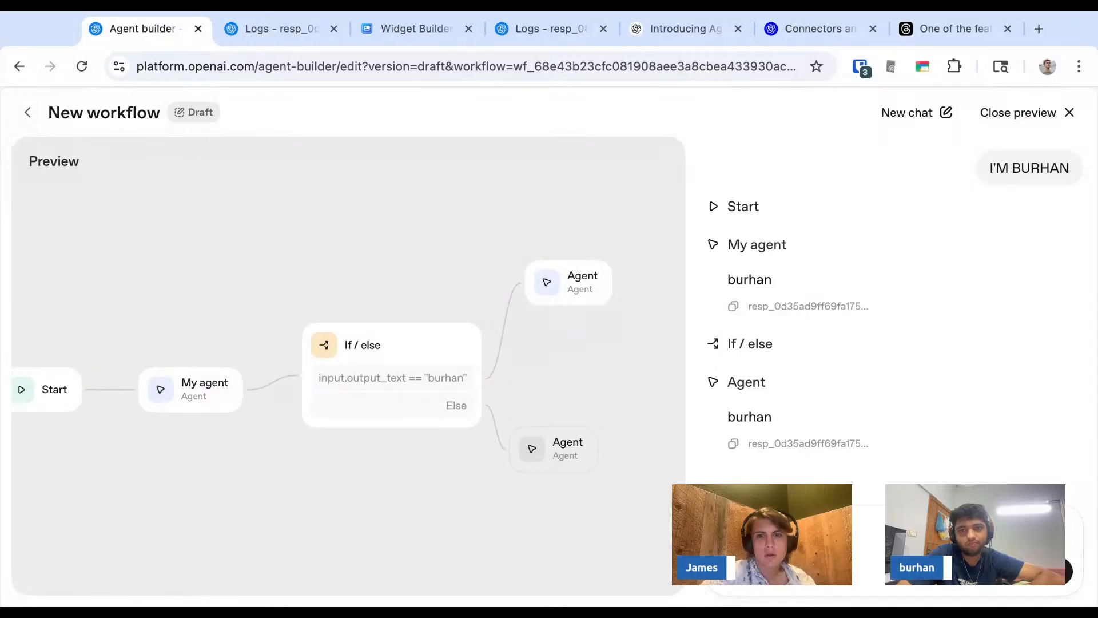
pyautogui.click(287, 35)
pyautogui.tripleClick(343, 256)
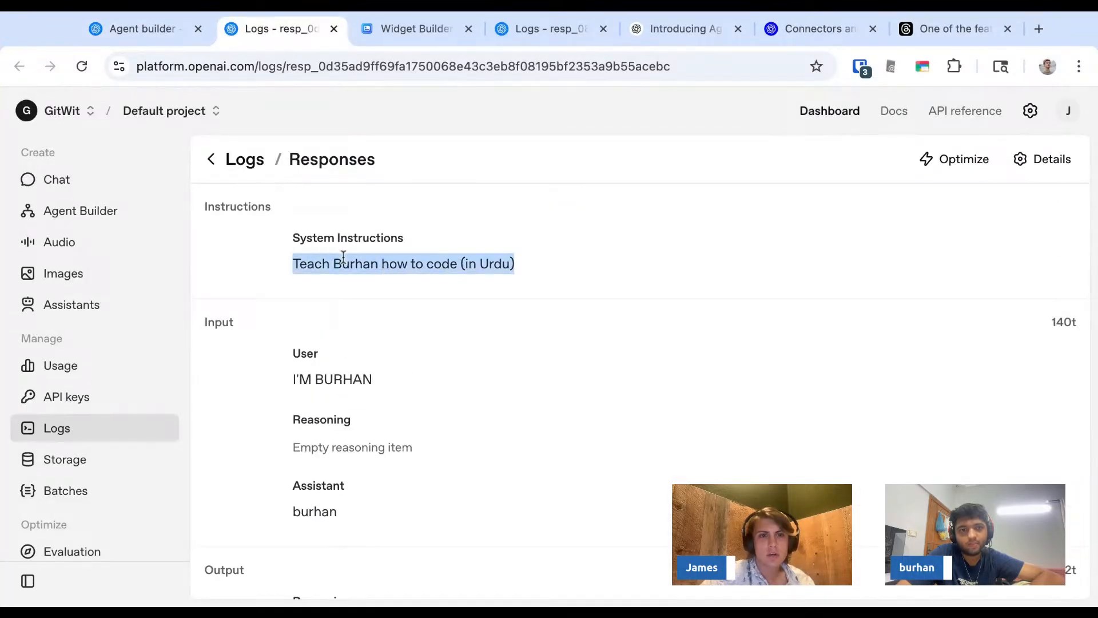
pyautogui.scroll(-3, 341, 252)
pyautogui.scroll(2, 341, 269)
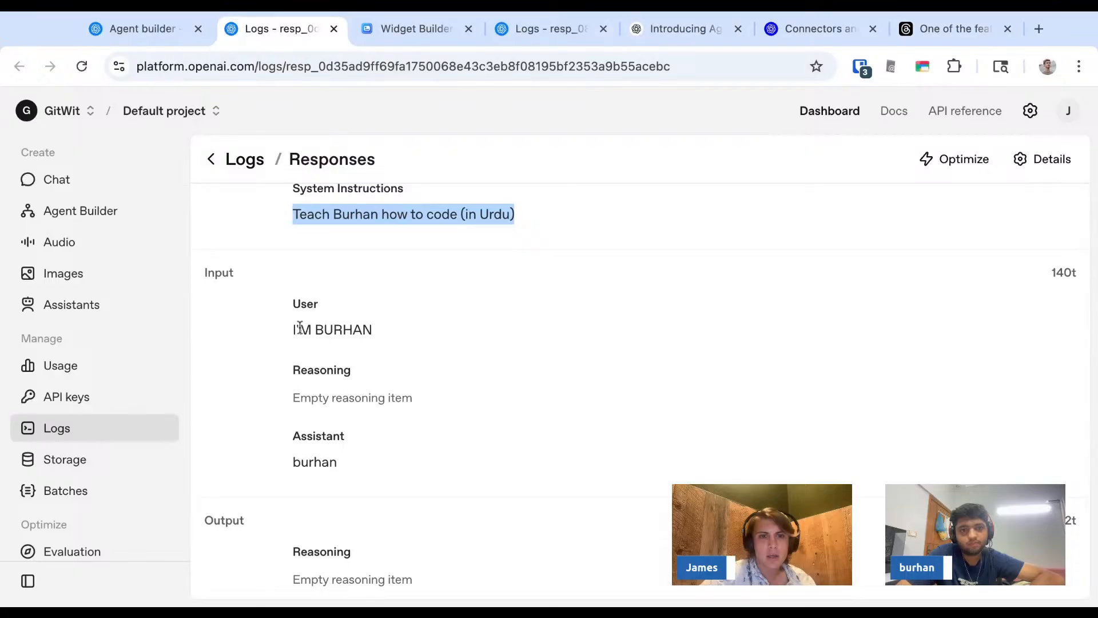
pyautogui.moveTo(292, 329); pyautogui.dragTo(355, 331)
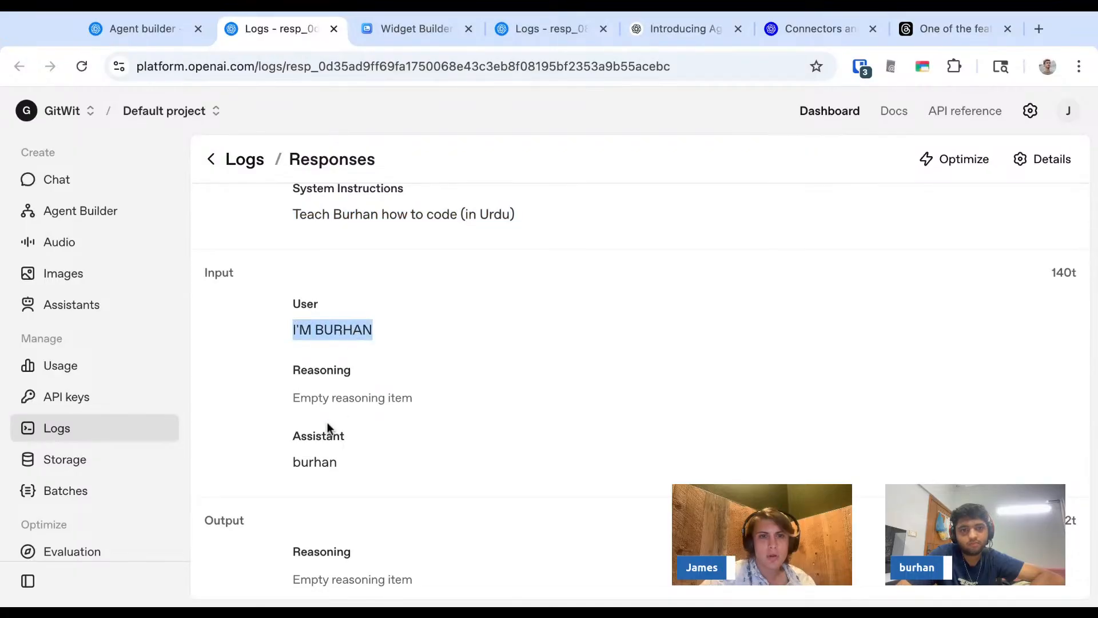
pyautogui.doubleClick(314, 462)
pyautogui.scroll(-2, 314, 451)
pyautogui.click(174, 36)
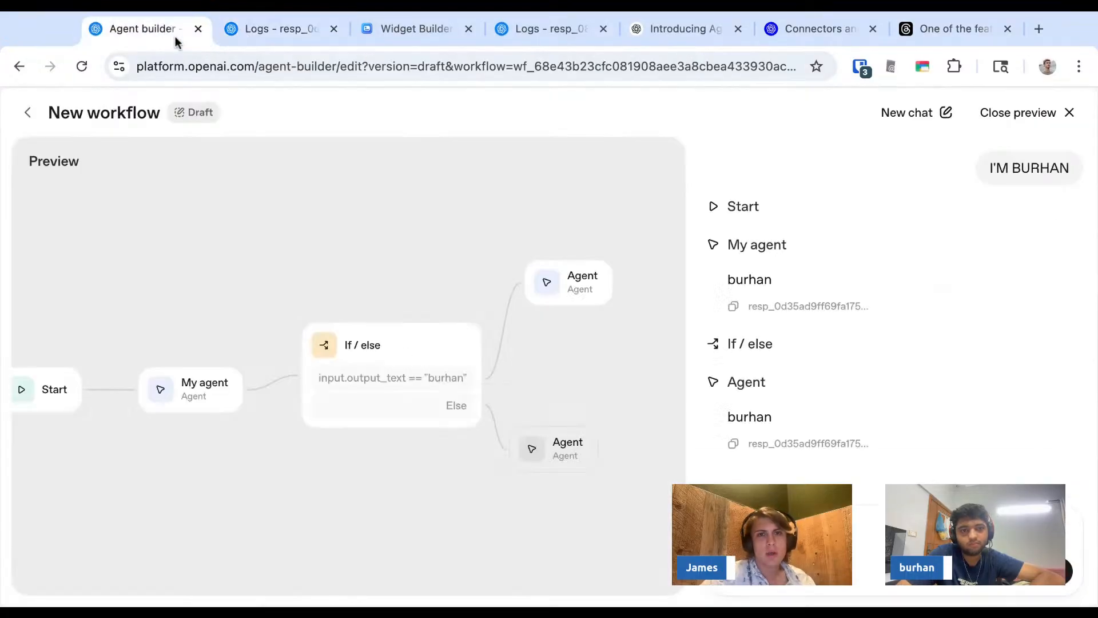